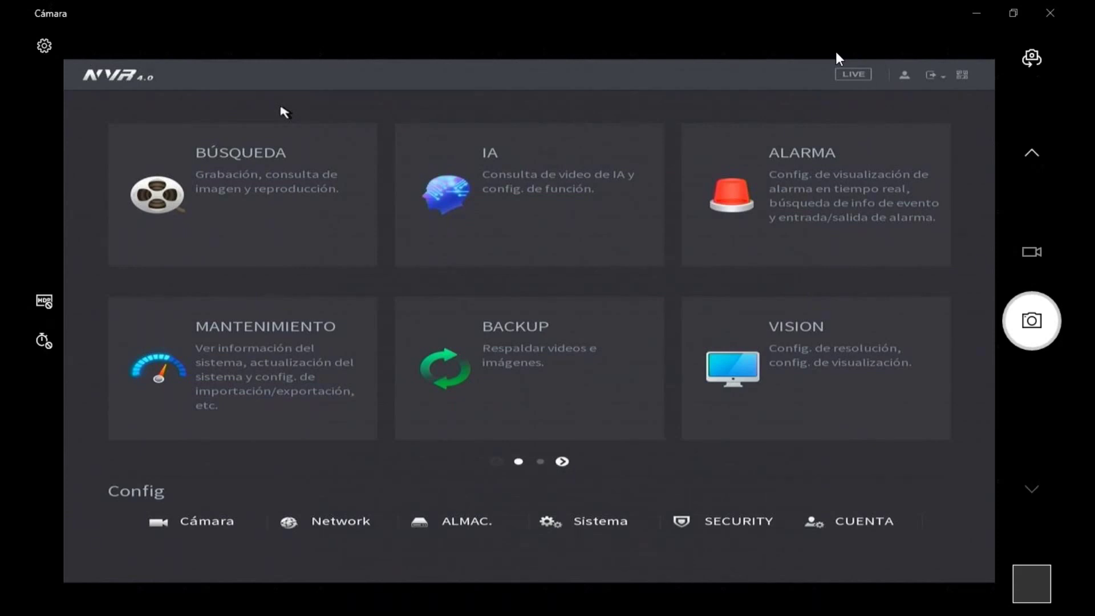
# - Return to the live camera grid, then open the Network TCP/IP page showing NIC1 at 192.168.0.200
pyautogui.press('space')
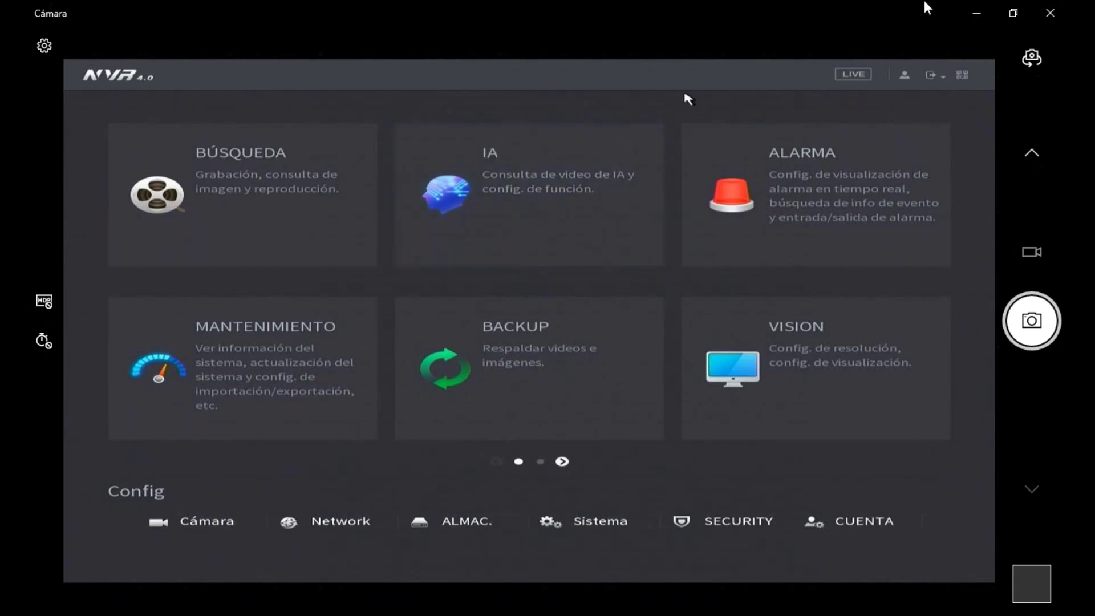
pyautogui.rightClick(532, 192)
pyautogui.click(336, 528)
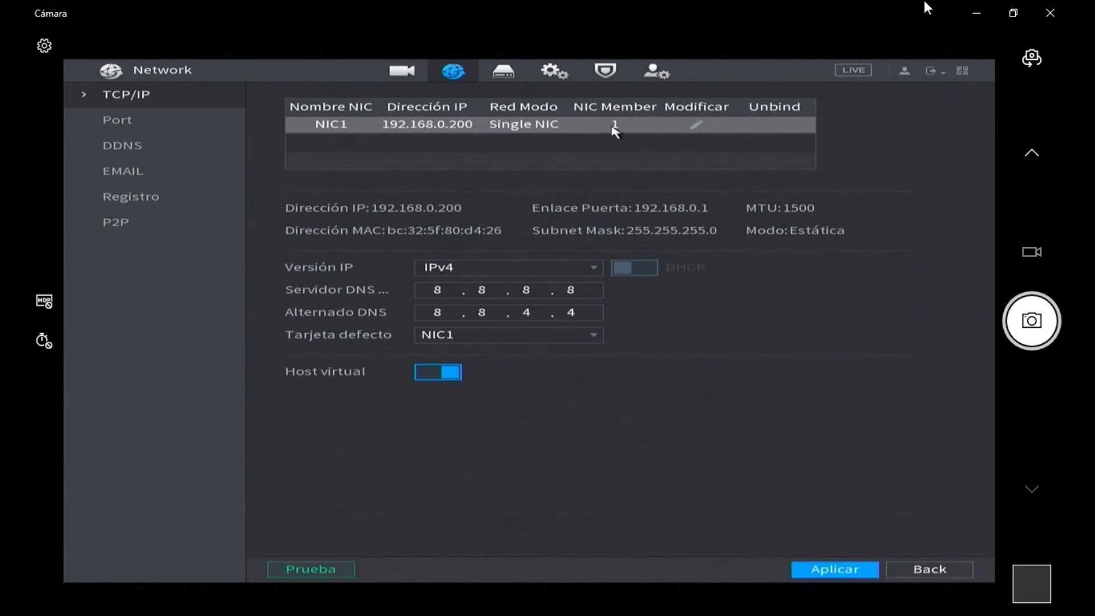
# - Edit NIC1 and switch DHCP on, zeroing the IP, mask and gateway fields
pyautogui.click(697, 125)
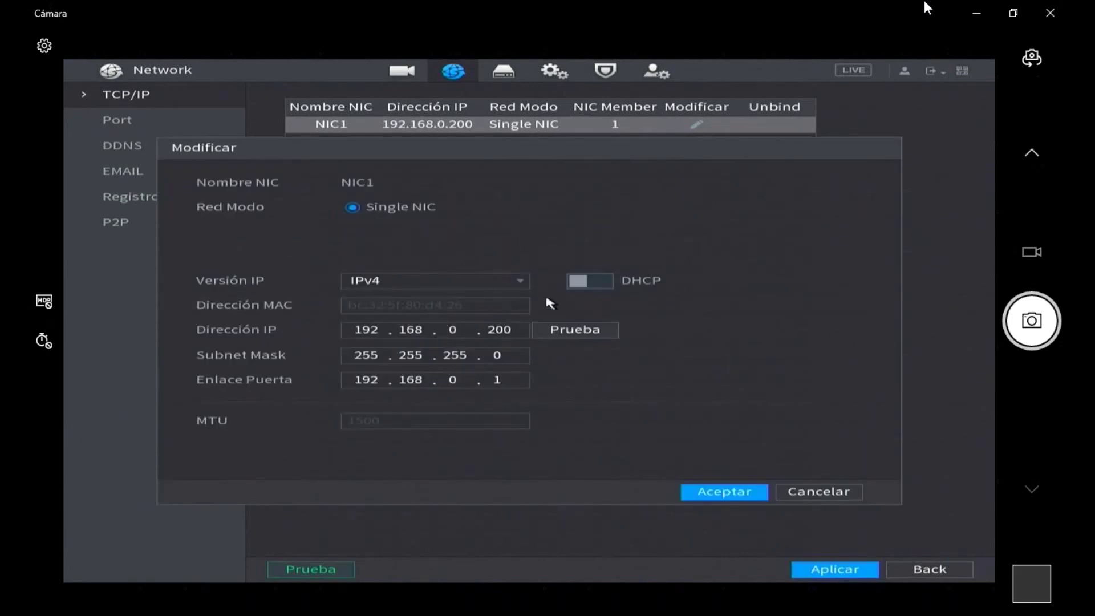
pyautogui.click(586, 285)
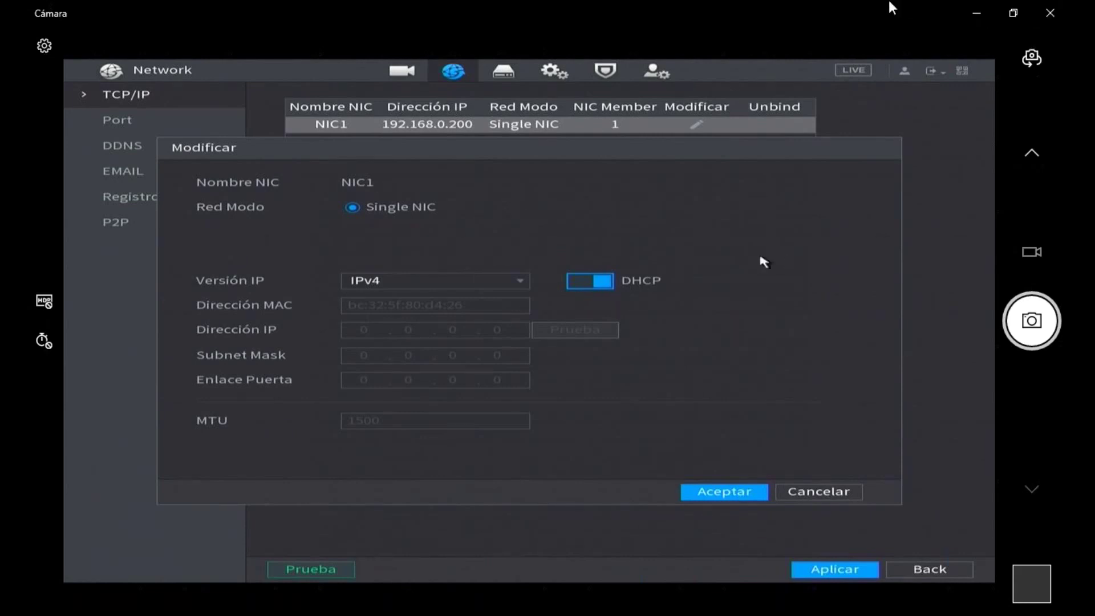
# - Switch NIC1's DHCP off to restore IP 192.168.0.200, mask 255.255.255.0, gateway 192.168.0.1
pyautogui.click(587, 285)
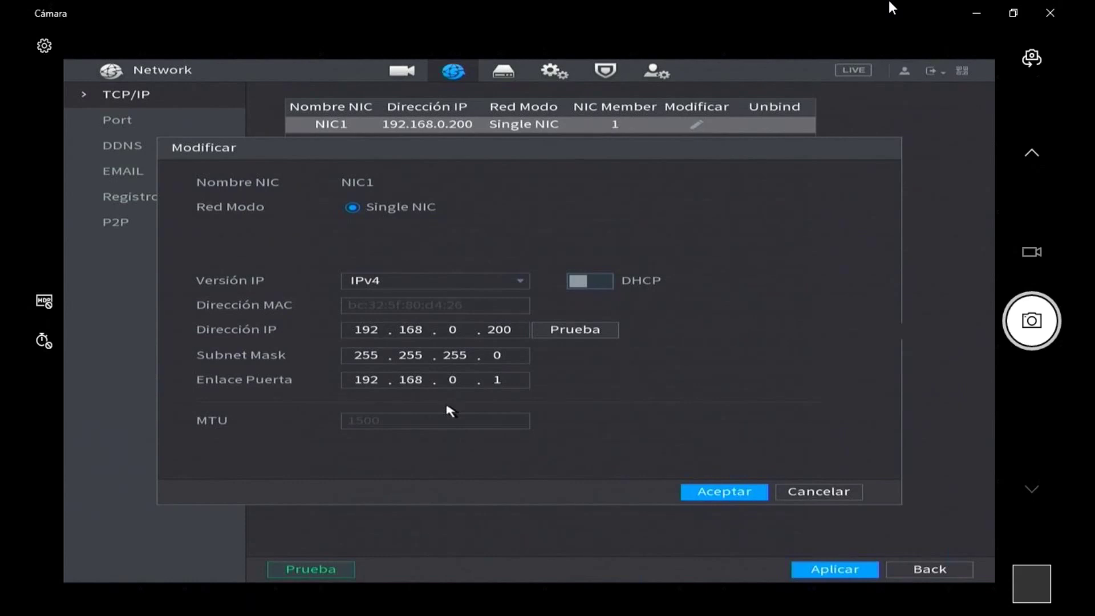
# - Change the gateway's third octet to 1 and back to 0, keeping 192.168.0.1
pyautogui.click(454, 379)
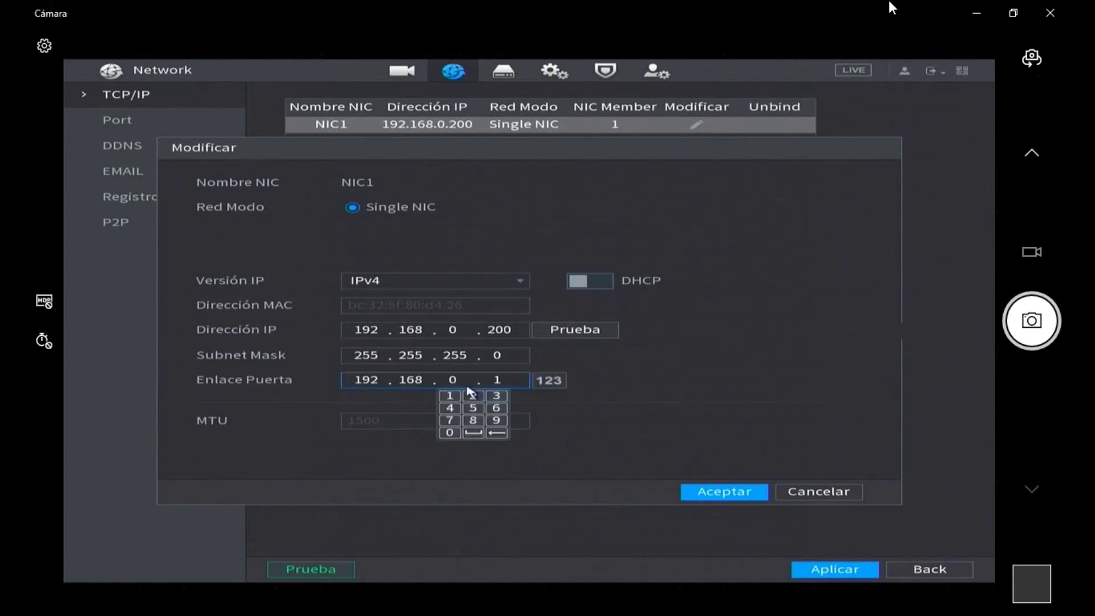
pyautogui.click(450, 396)
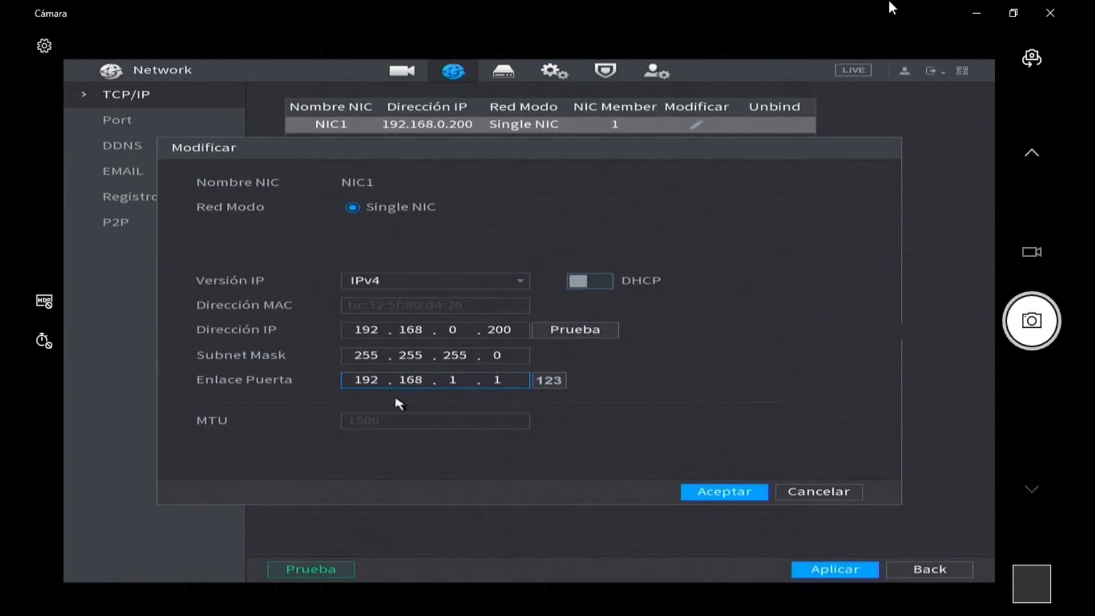
pyautogui.click(473, 385)
pyautogui.click(455, 386)
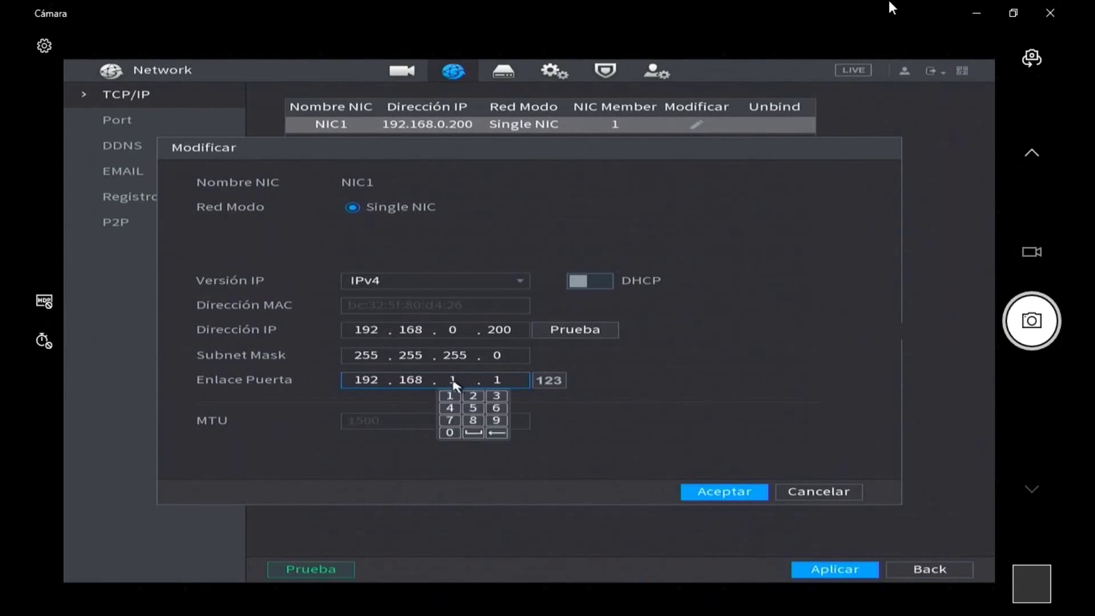
pyautogui.click(449, 433)
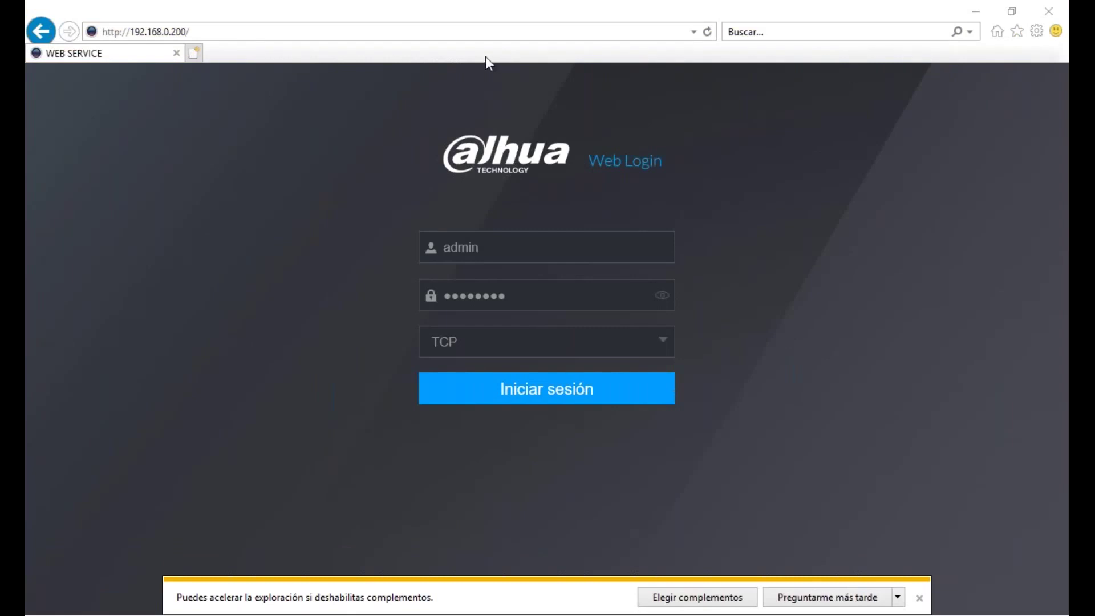
# - Replace the stored password on the NVR Web Login page and sign in
pyautogui.click(305, 30)
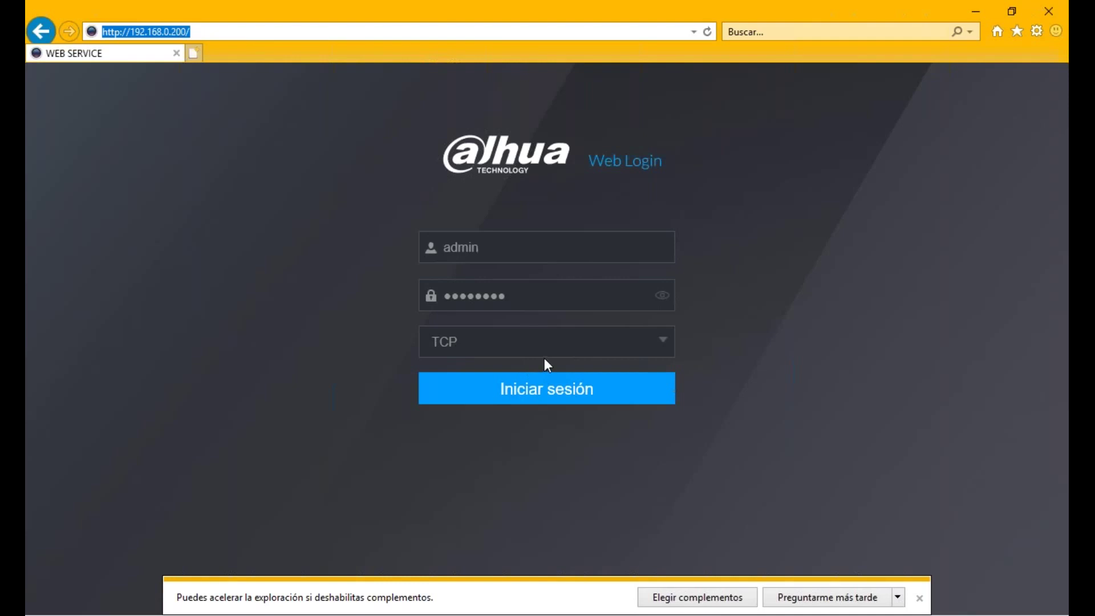
pyautogui.click(532, 316)
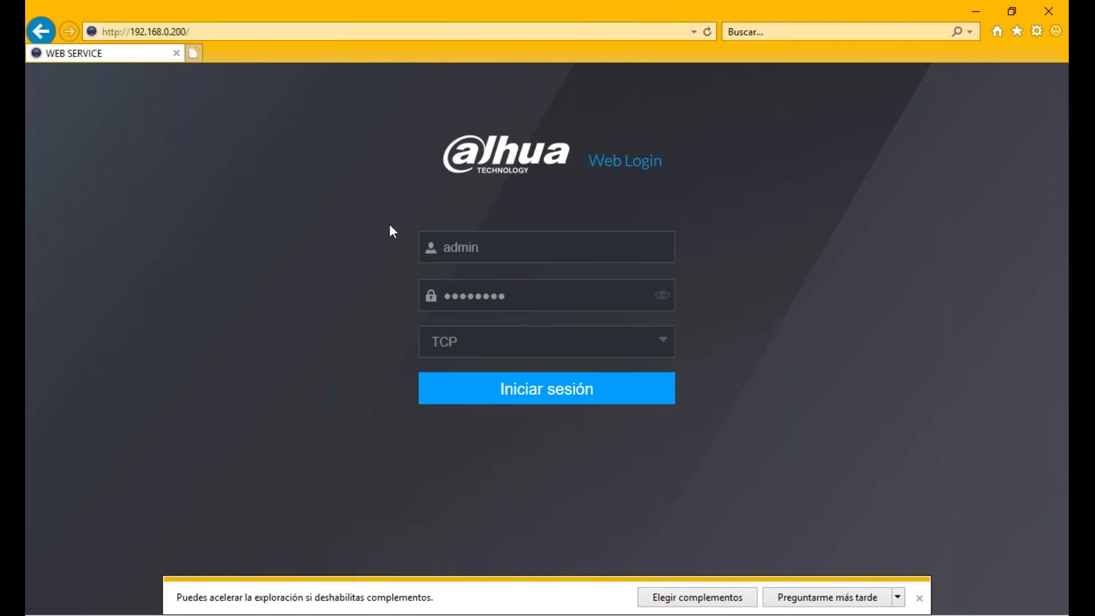
pyautogui.click(540, 303)
pyautogui.hotkey('ctrl', 'a')
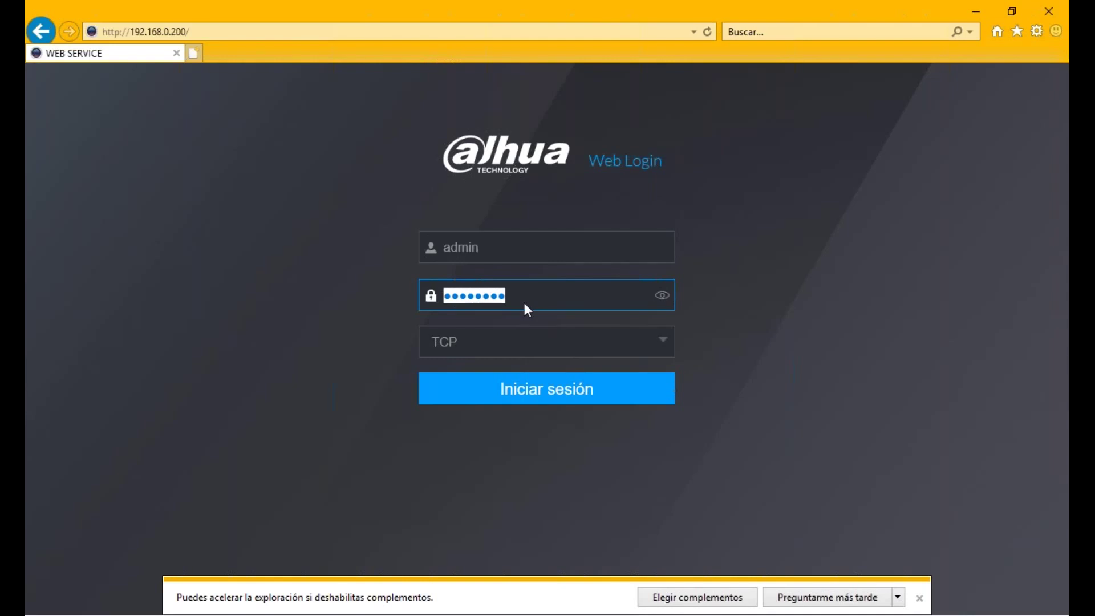
pyautogui.write('*********')
pyautogui.click(521, 394)
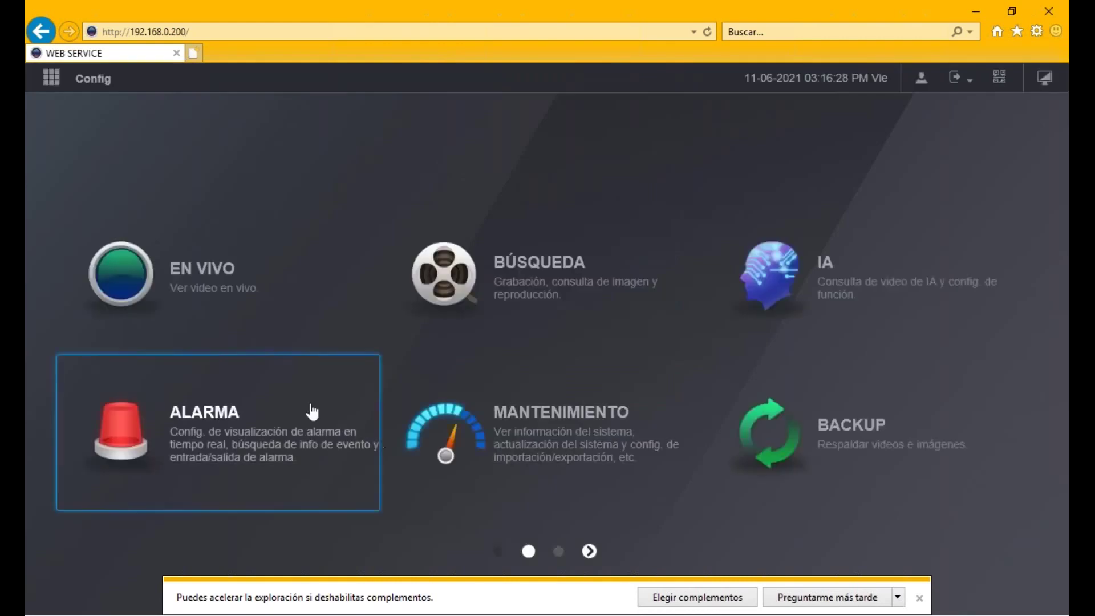
# - Open the EN VIVO live view, then download and run webplugin.exe
pyautogui.click(258, 276)
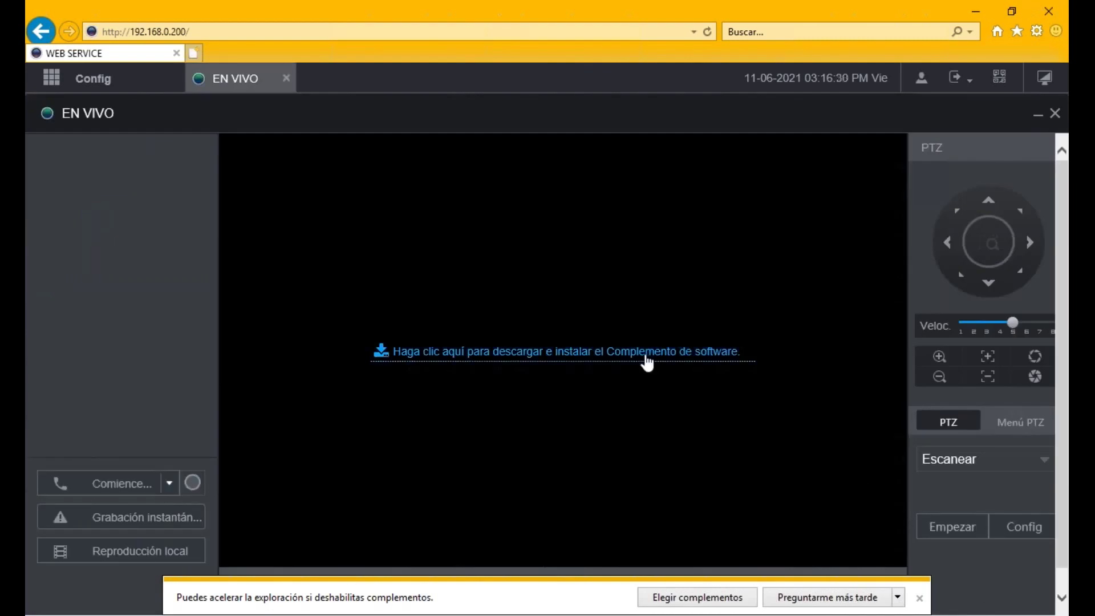
pyautogui.click(631, 352)
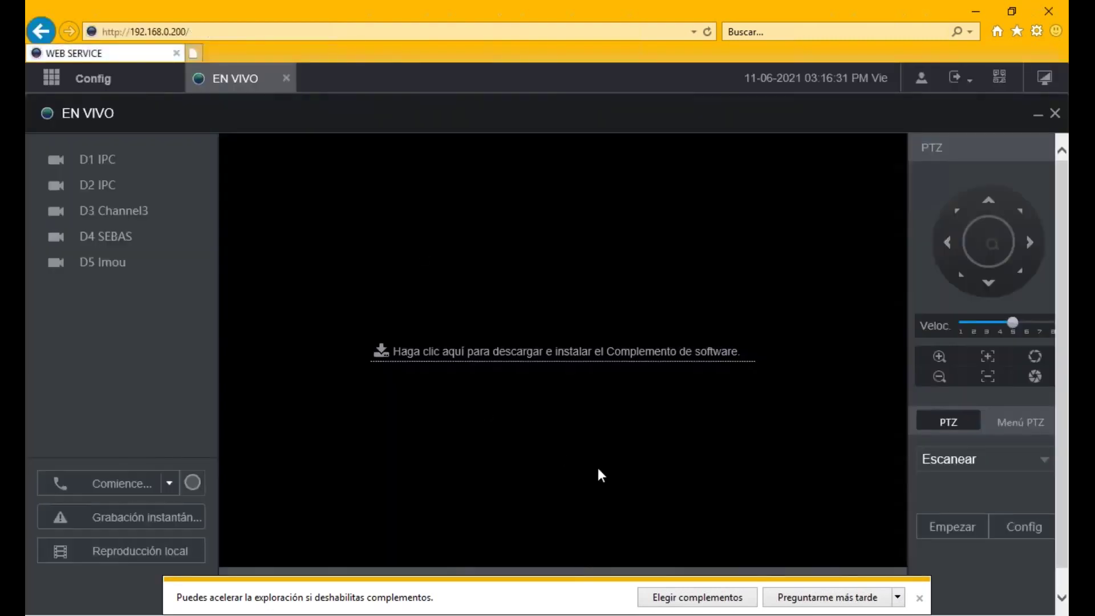
pyautogui.click(718, 597)
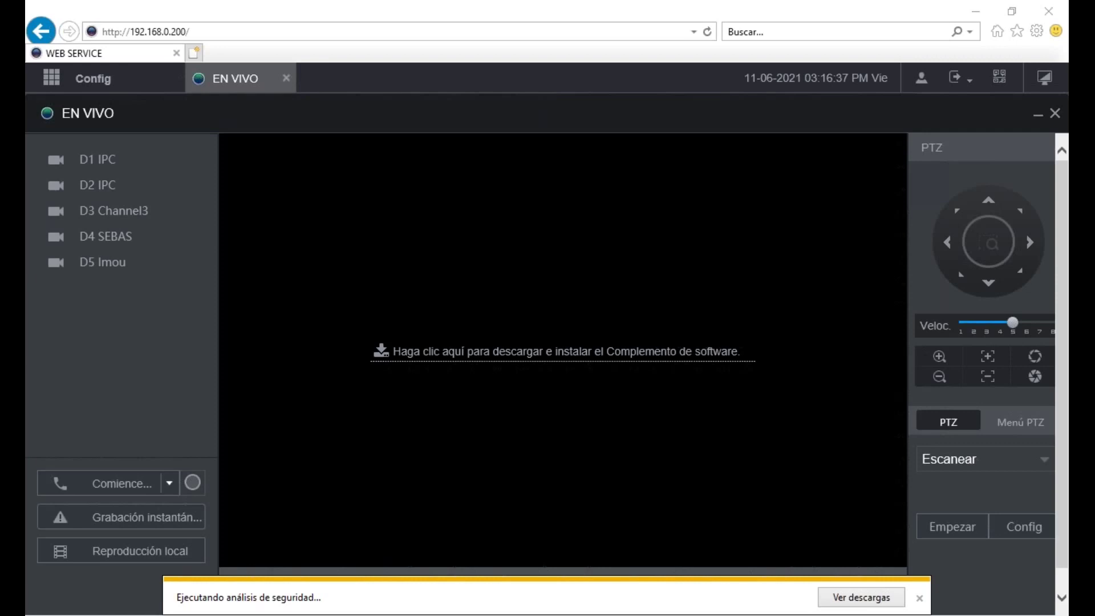
# - Allow the Zhejiang Dahua Technology add-on and permit the program in every security prompt
pyautogui.click(849, 599)
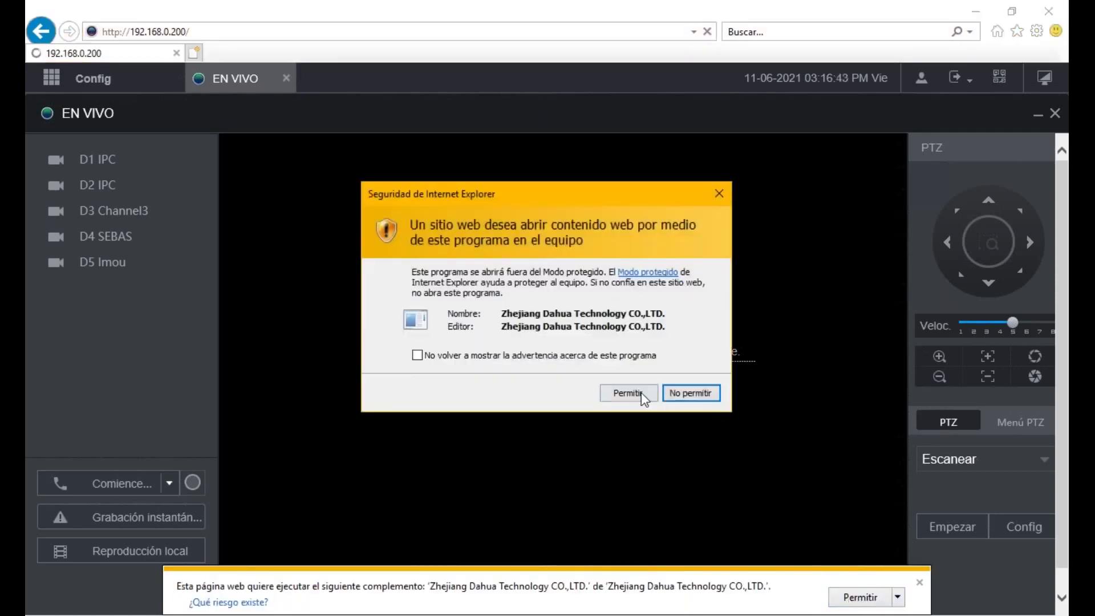
pyautogui.click(635, 397)
pyautogui.click(626, 394)
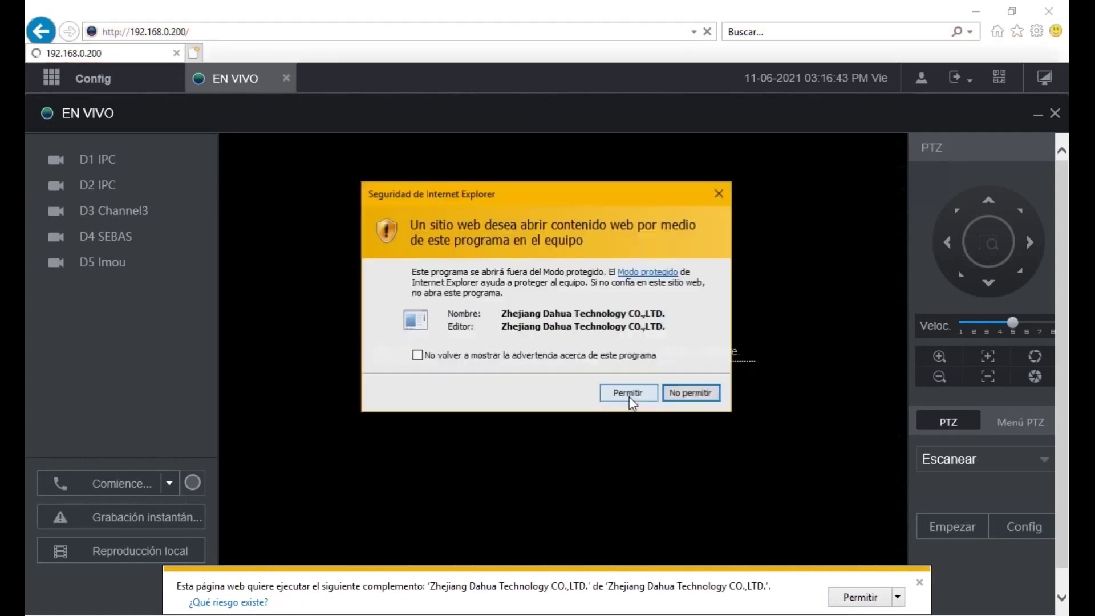
pyautogui.click(630, 398)
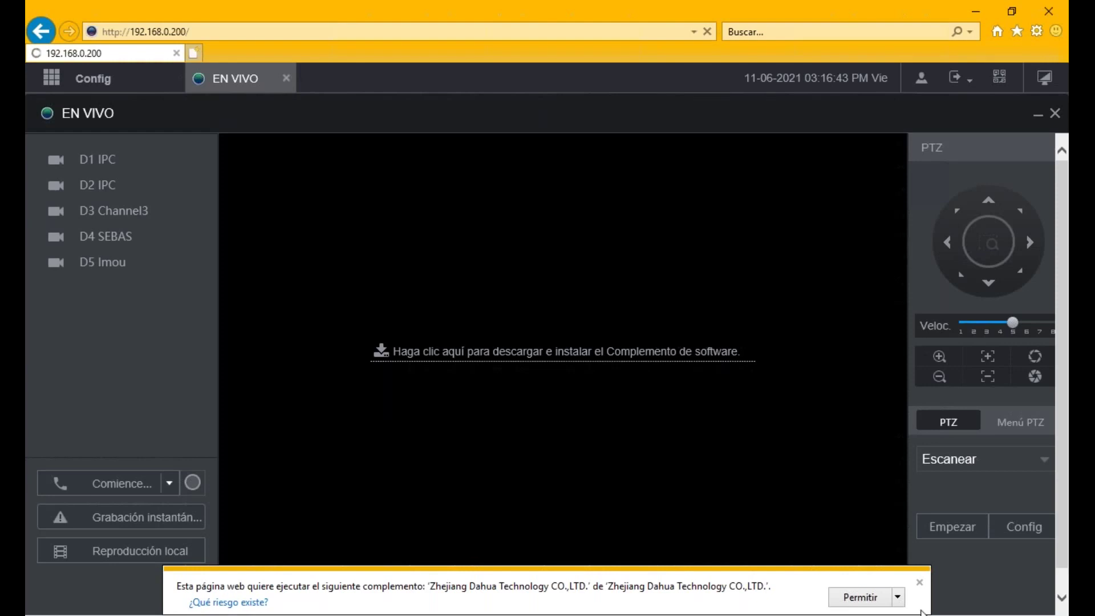
# - Allow the Dahua add-on, log in again with the password, and permit the program prompts
pyautogui.click(874, 597)
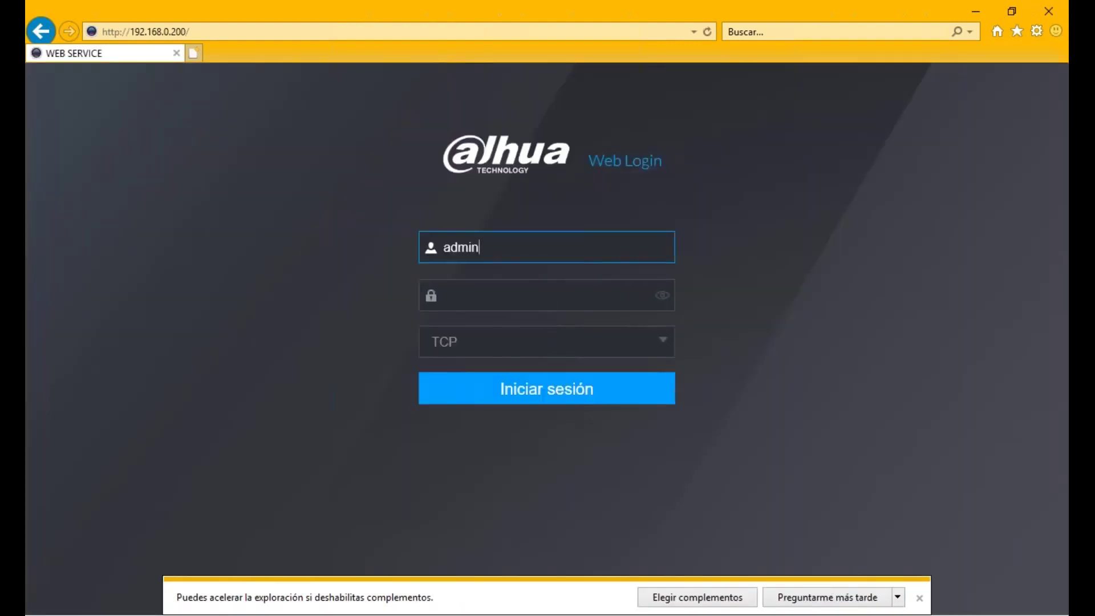
pyautogui.click(542, 293)
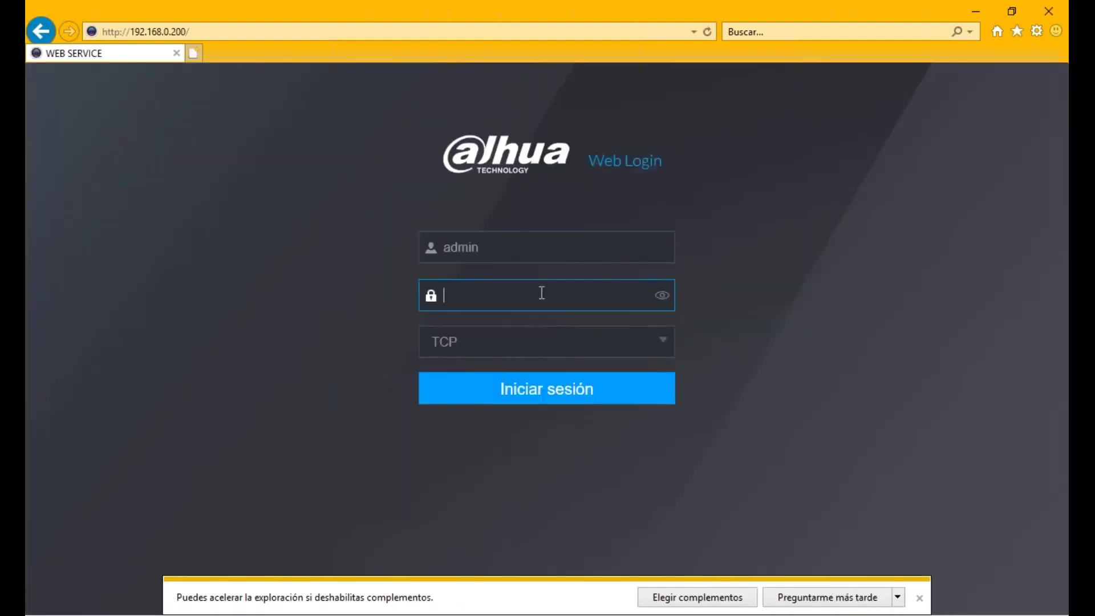
pyautogui.write('*********')
pyautogui.click(520, 386)
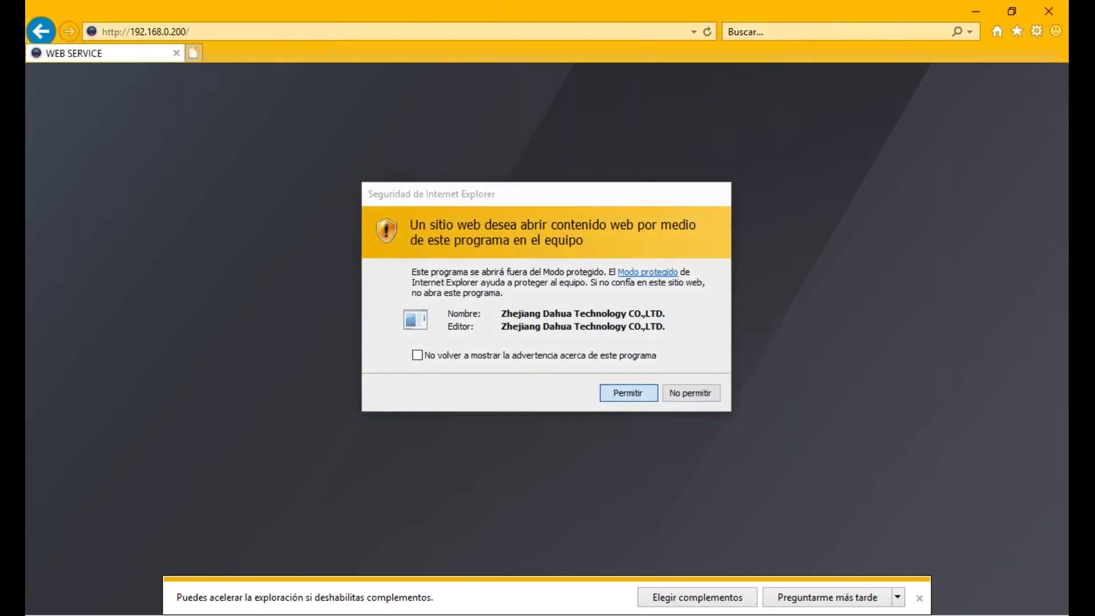
pyautogui.click(611, 391)
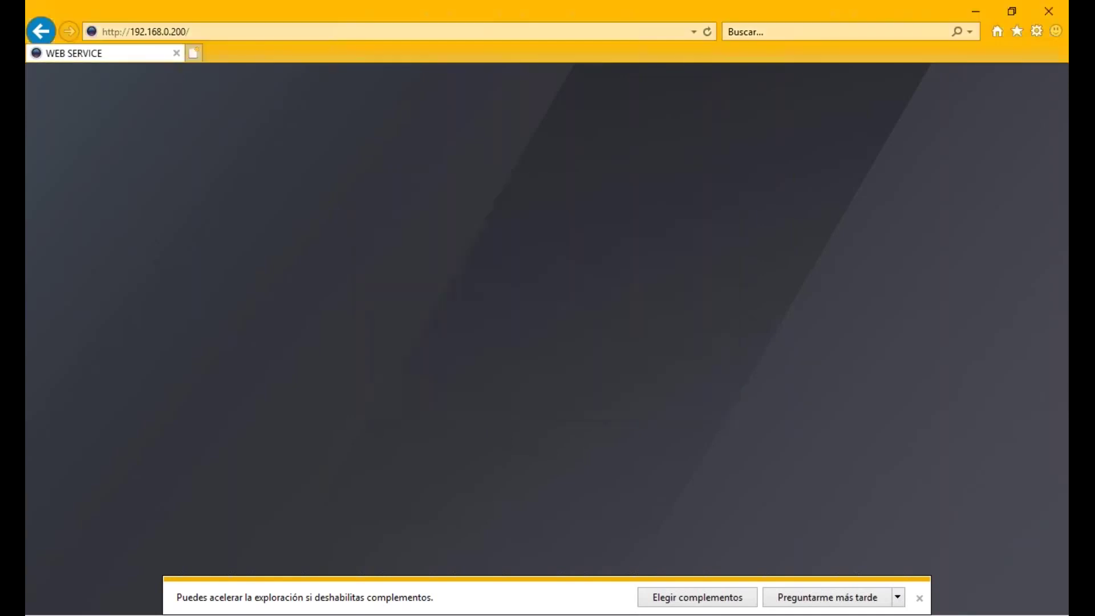
pyautogui.click(622, 394)
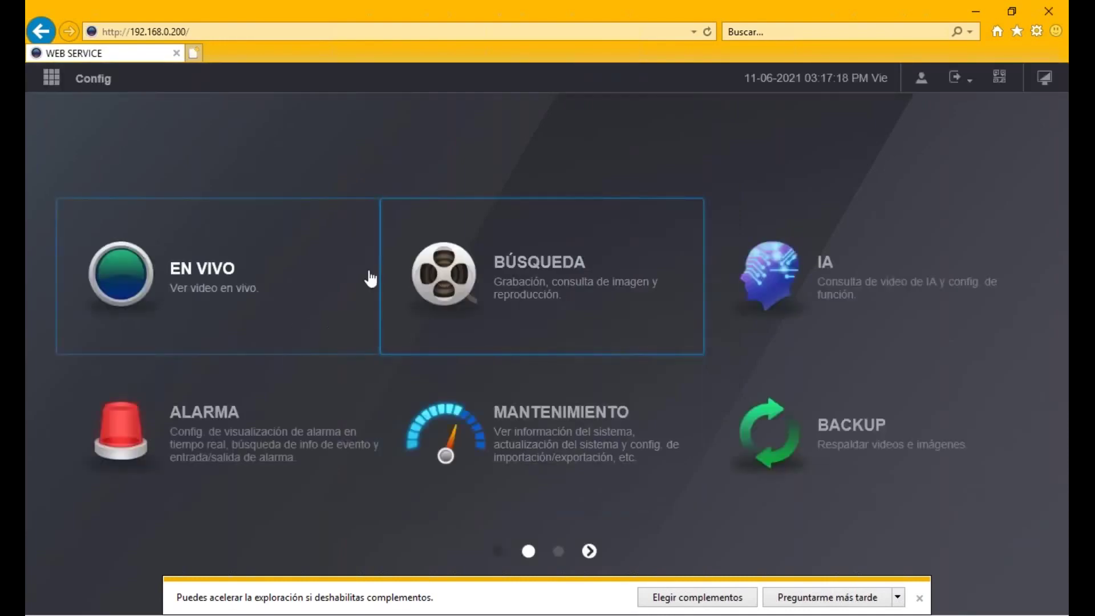
# - Open EN VIVO and show the D1 IPC and D2 IPC feeds in the first two panes
pyautogui.click(176, 254)
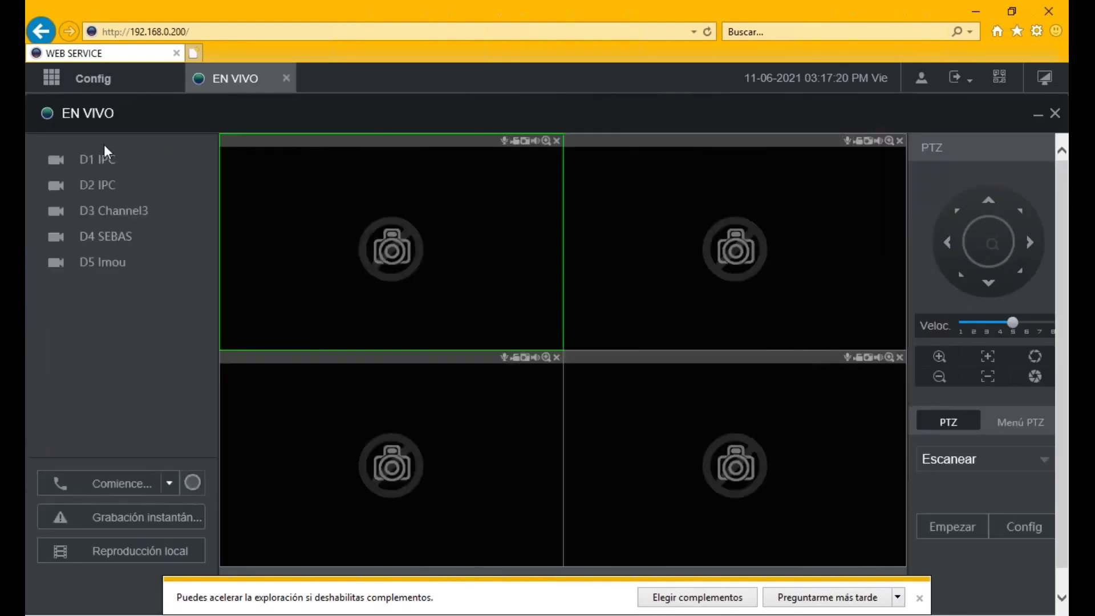
pyautogui.moveTo(95, 163); pyautogui.dragTo(320, 215)
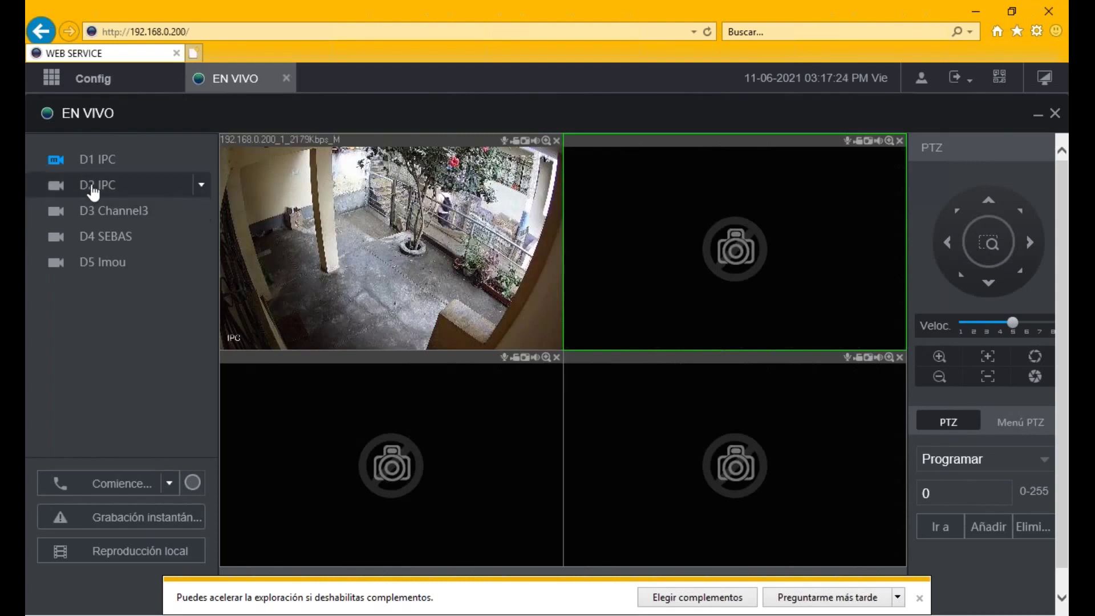
pyautogui.doubleClick(94, 189)
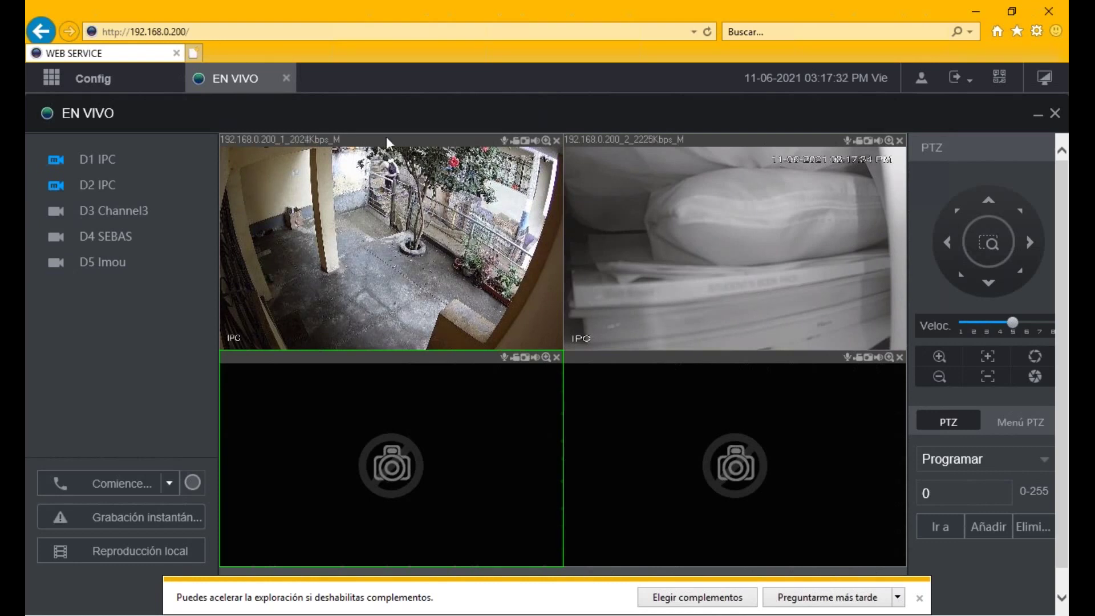
pyautogui.click(227, 36)
pyautogui.click(227, 35)
pyautogui.press('BackSpace')
pyautogui.press('BackSpace')
pyautogui.press('BackSpace')
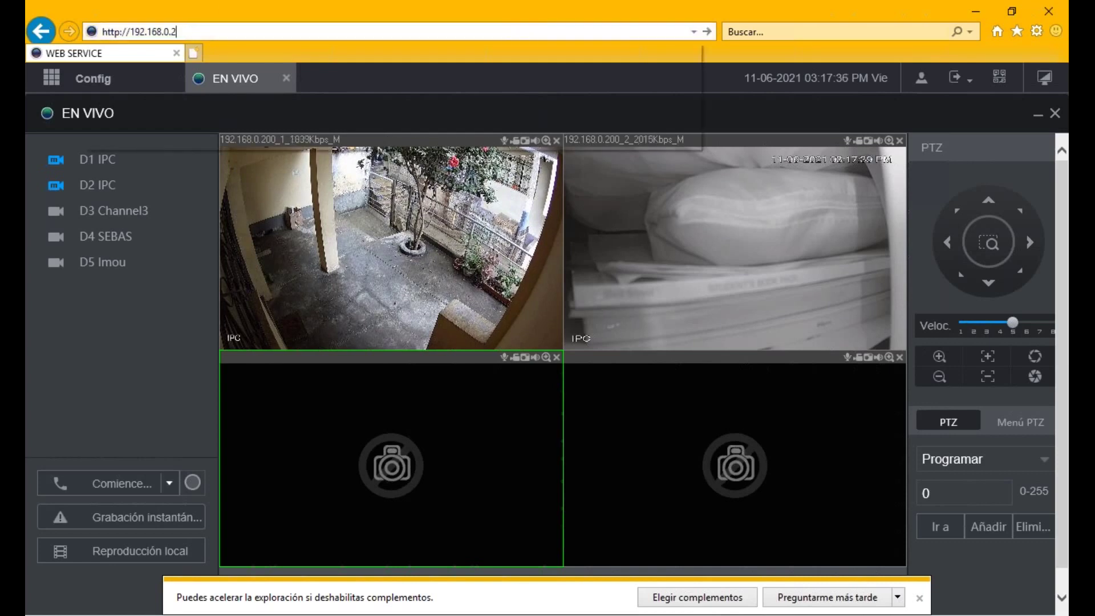
pyautogui.press('BackSpace')
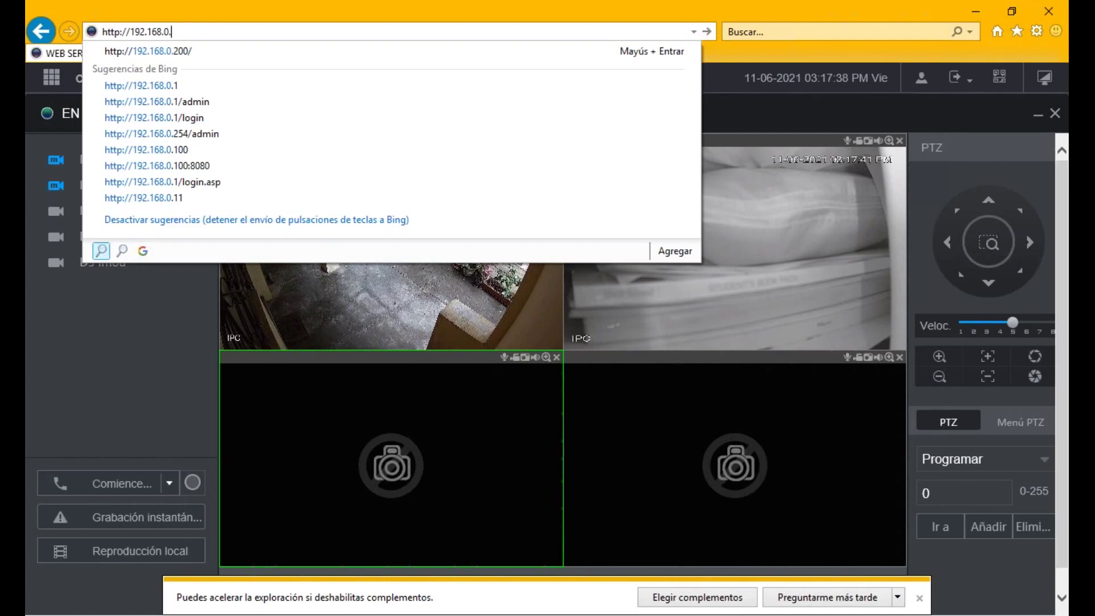
pyautogui.write('1')
pyautogui.press('Return')
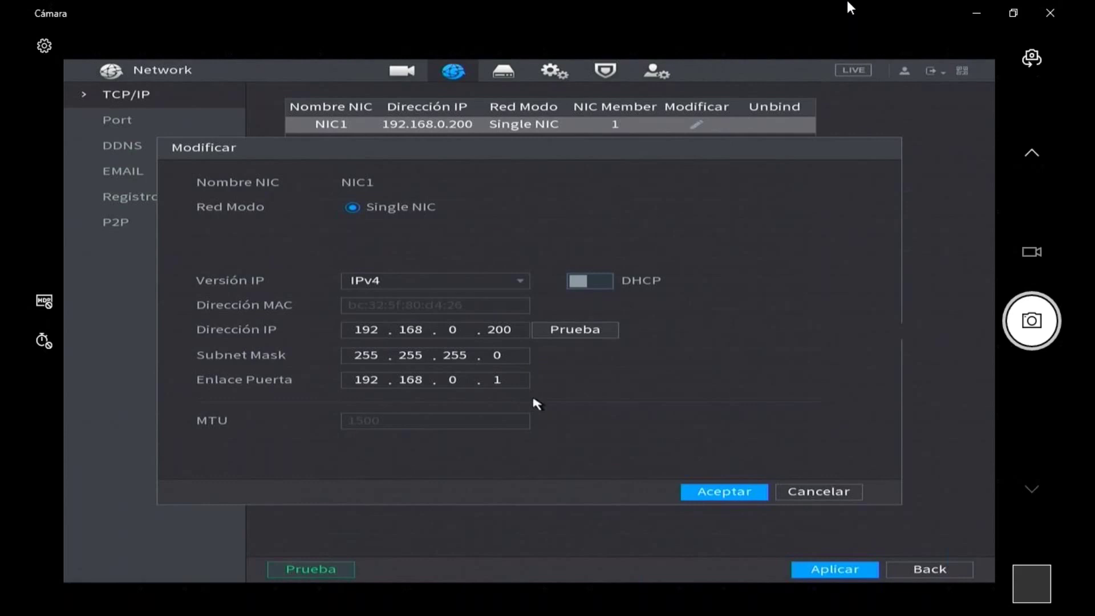
# - Enter NIC1's static IP 192.168.0.200 and subnet mask 255.255.255.0 with DHCP off
pyautogui.click(518, 362)
pyautogui.click(511, 361)
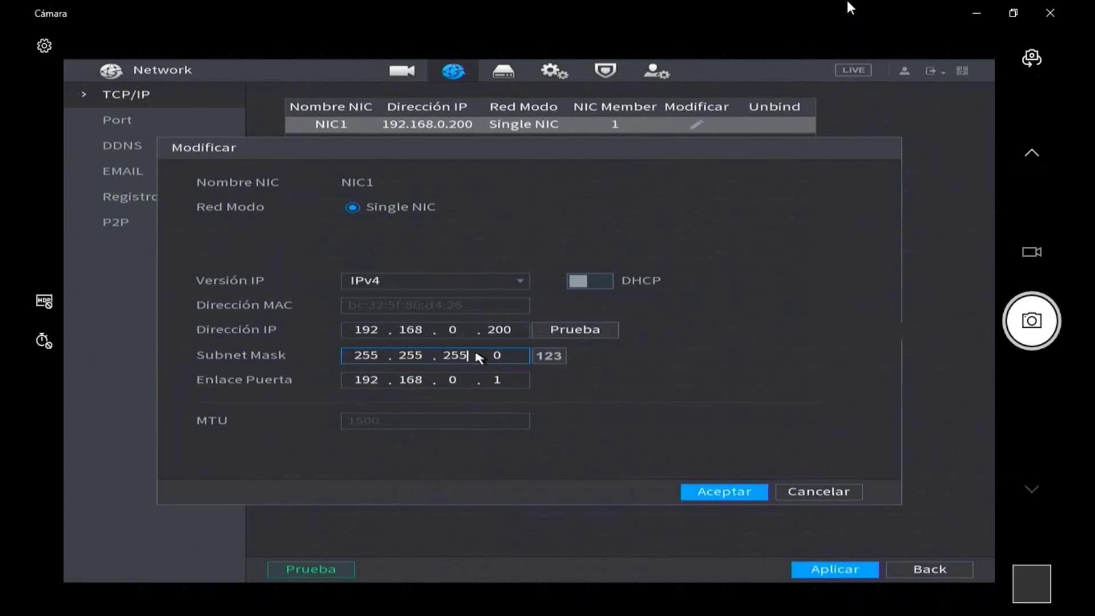
pyautogui.click(427, 334)
pyautogui.click(368, 332)
pyautogui.click(417, 333)
pyautogui.click(471, 334)
pyautogui.click(516, 330)
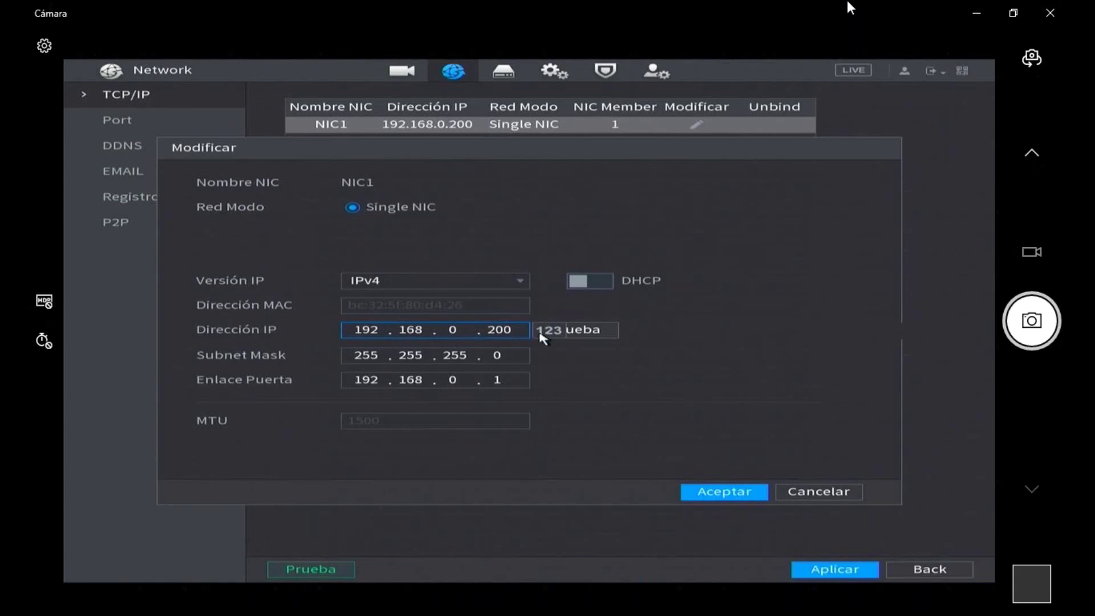
pyautogui.click(434, 346)
pyautogui.click(384, 333)
pyautogui.click(471, 359)
pyautogui.click(500, 360)
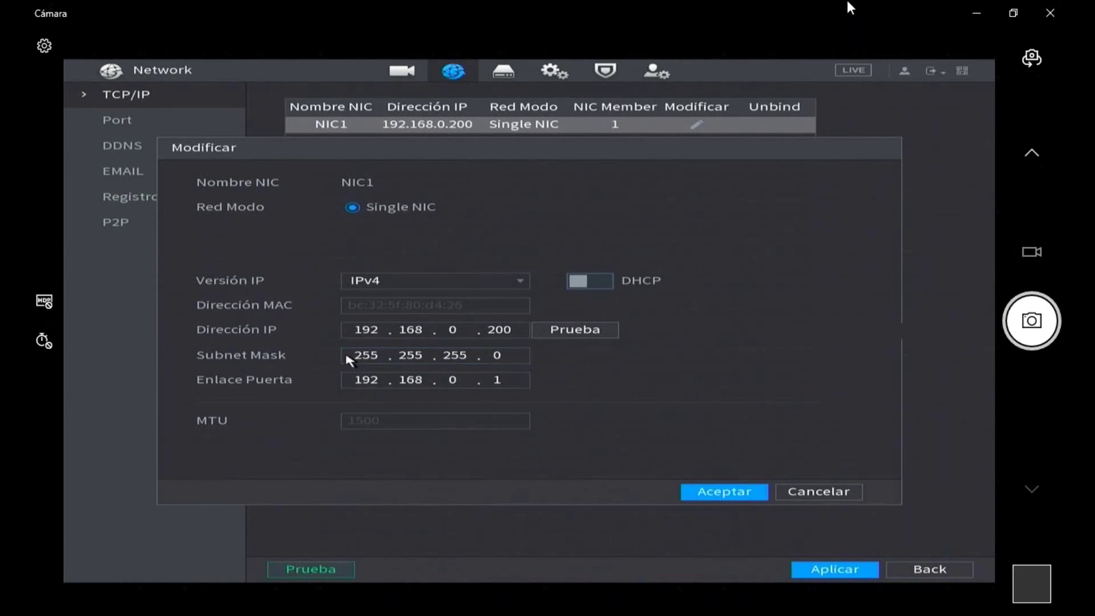
pyautogui.click(365, 378)
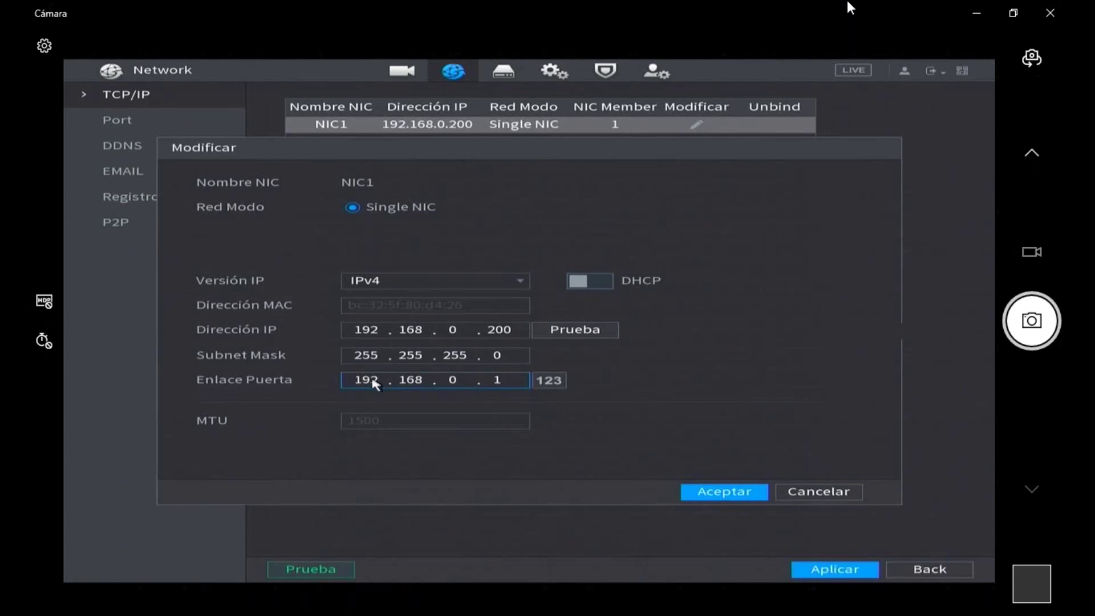
pyautogui.click(376, 360)
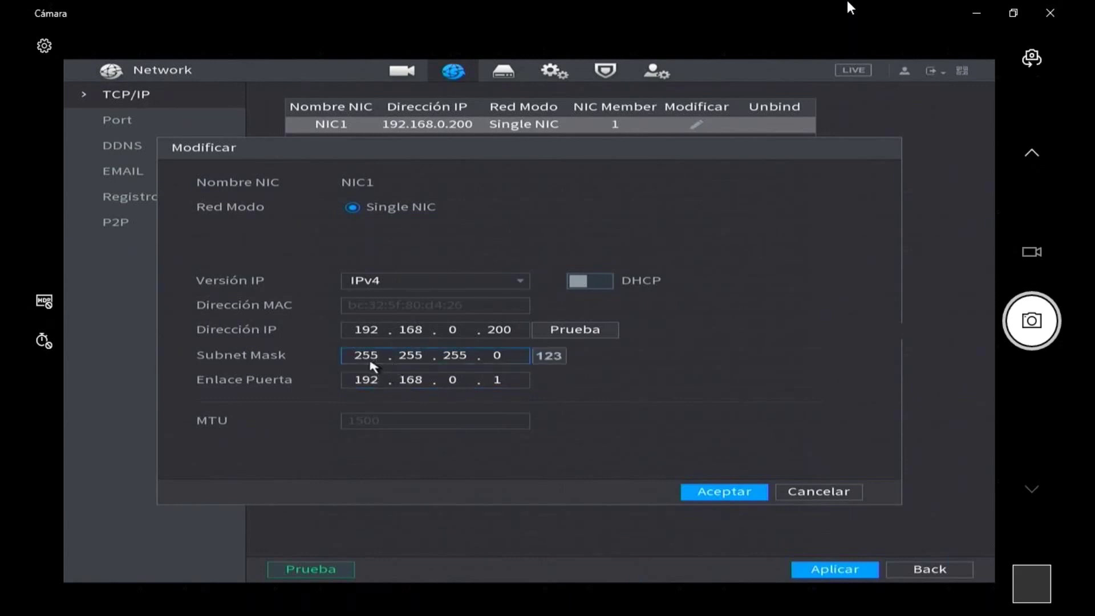
pyautogui.click(455, 366)
pyautogui.click(495, 359)
pyautogui.click(488, 367)
pyautogui.click(496, 357)
pyautogui.click(429, 360)
pyautogui.click(372, 335)
pyautogui.click(469, 341)
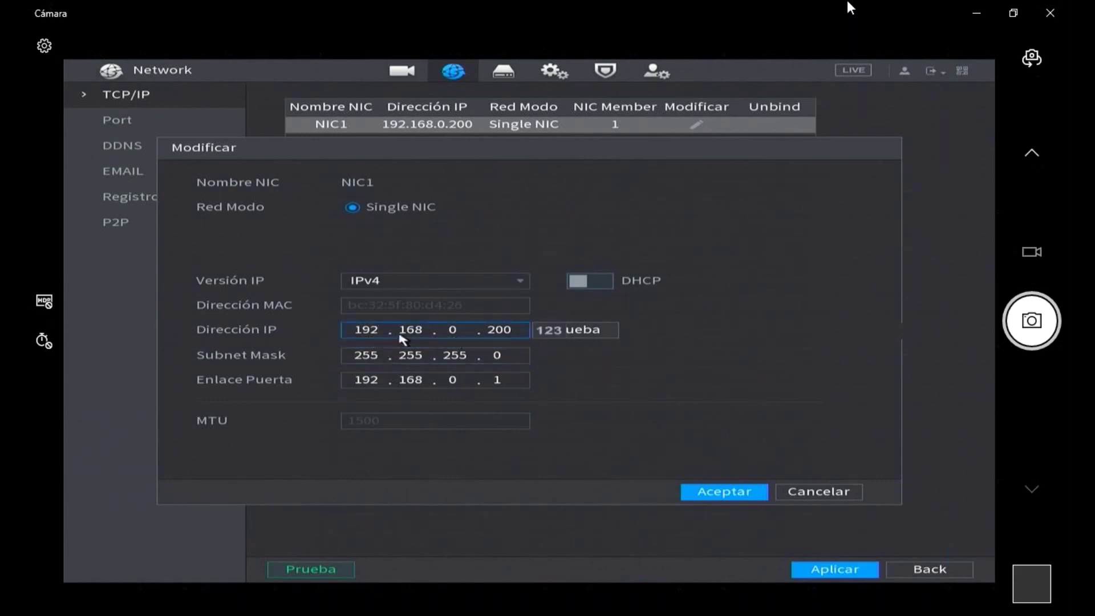
pyautogui.click(377, 338)
pyautogui.click(461, 338)
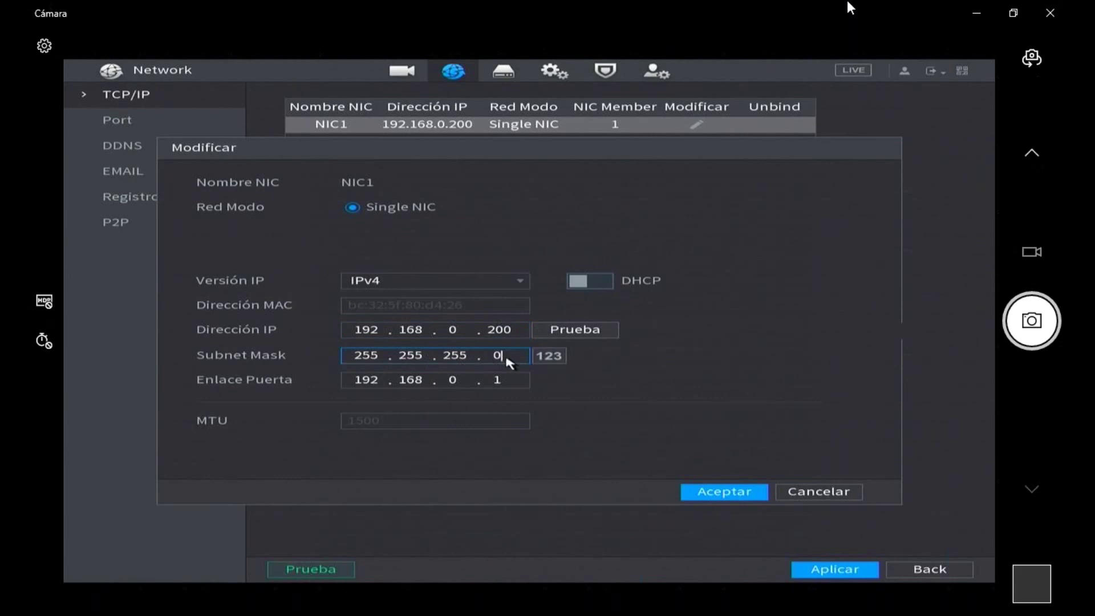
pyautogui.click(445, 359)
pyautogui.click(457, 409)
pyautogui.click(366, 333)
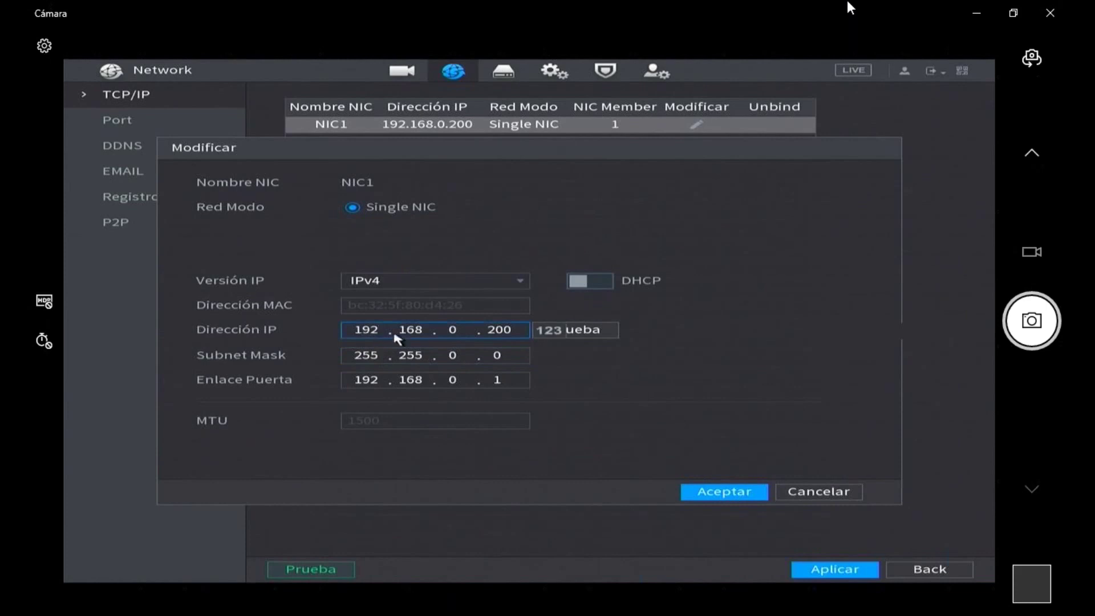
pyautogui.click(504, 331)
pyautogui.click(458, 355)
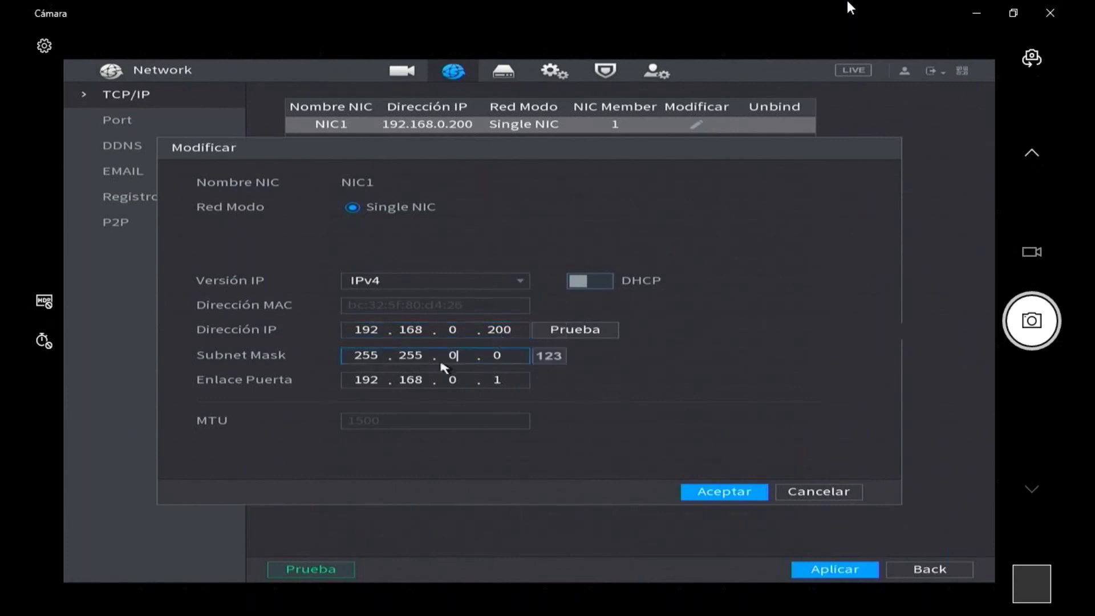
pyautogui.click(460, 357)
pyautogui.click(473, 371)
pyautogui.click(474, 383)
pyautogui.click(473, 384)
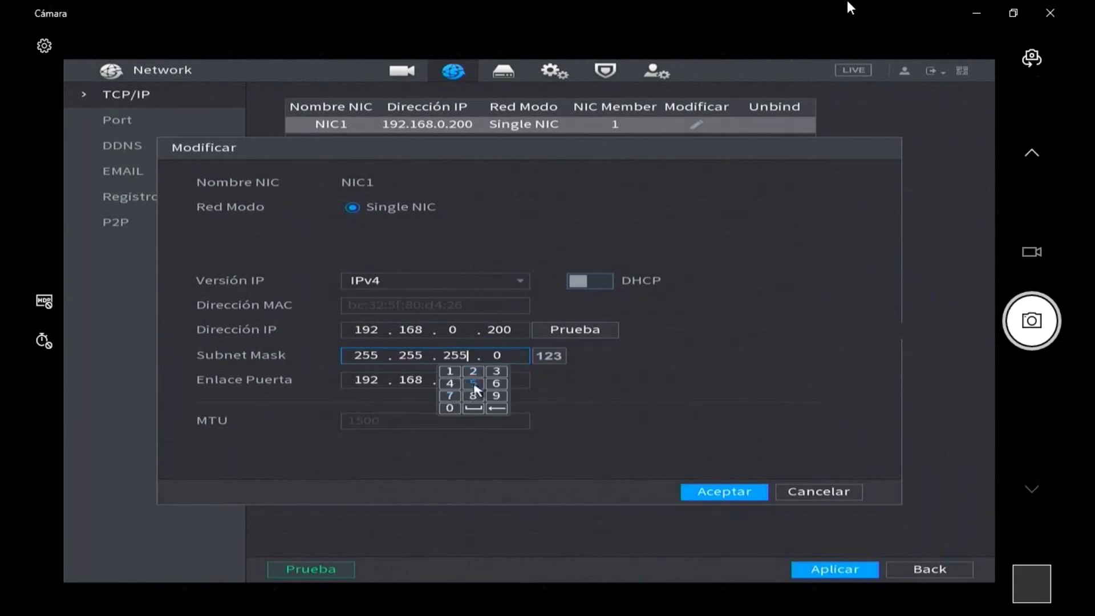
pyautogui.click(640, 383)
pyautogui.click(424, 357)
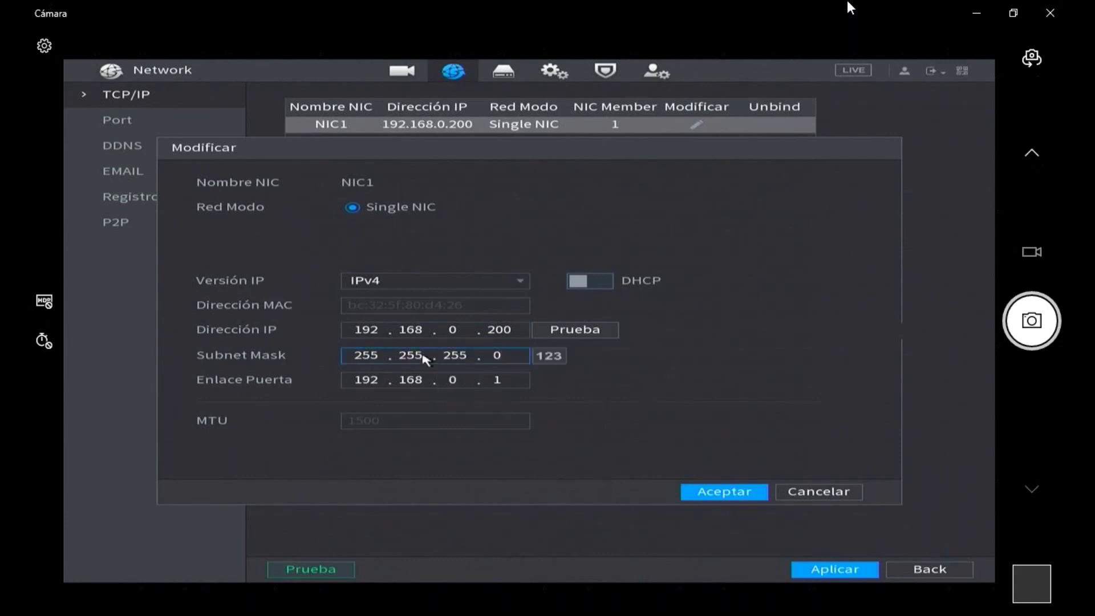
pyautogui.click(392, 348)
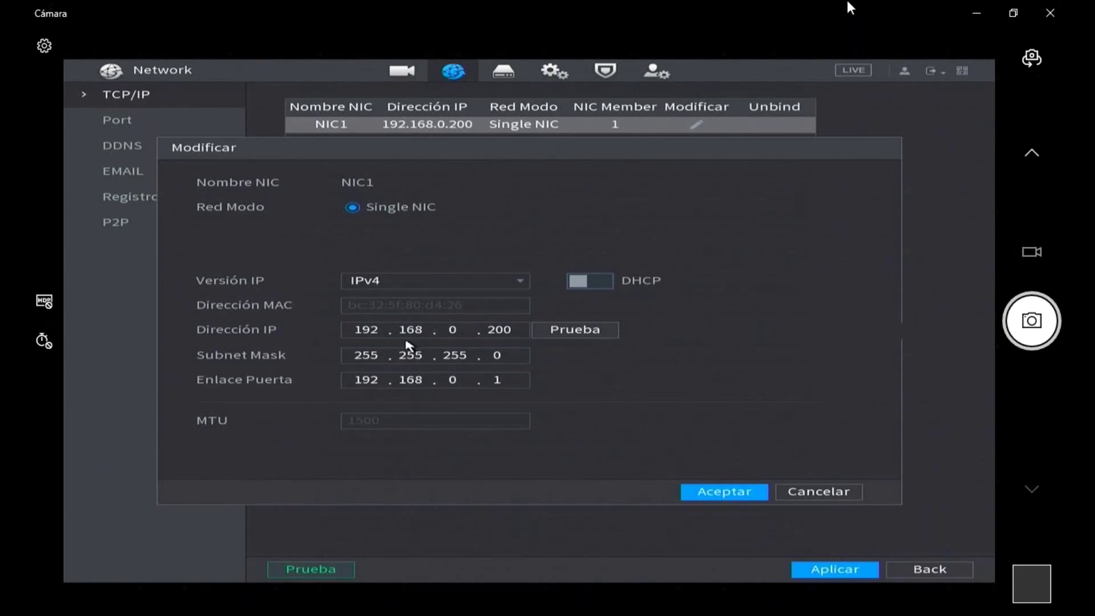
pyautogui.click(434, 384)
pyautogui.click(454, 331)
pyautogui.click(495, 333)
pyautogui.click(385, 355)
pyautogui.click(464, 357)
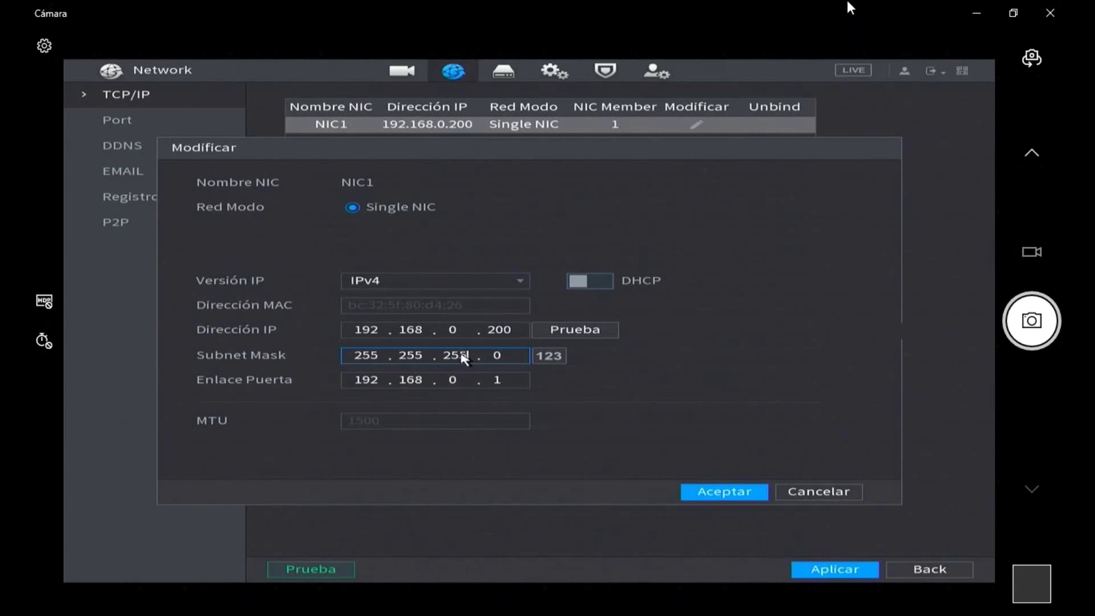
# - Check the 192.168.0.1 gateway, then test 192.168.0.200 and get 'IP es disponible.'
pyautogui.click(446, 384)
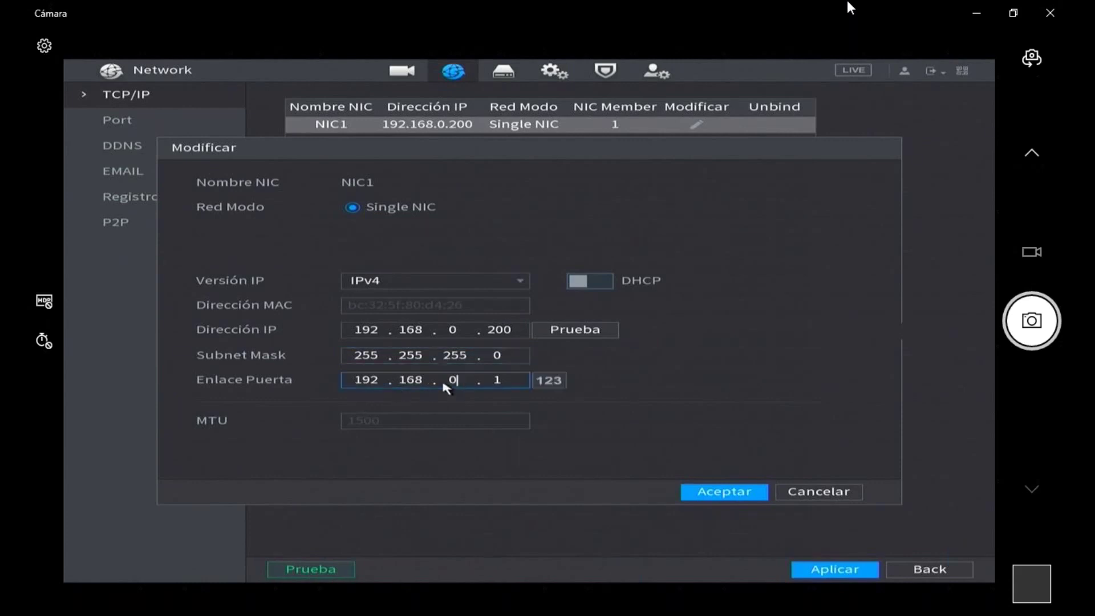
pyautogui.click(417, 383)
pyautogui.click(488, 382)
pyautogui.click(496, 396)
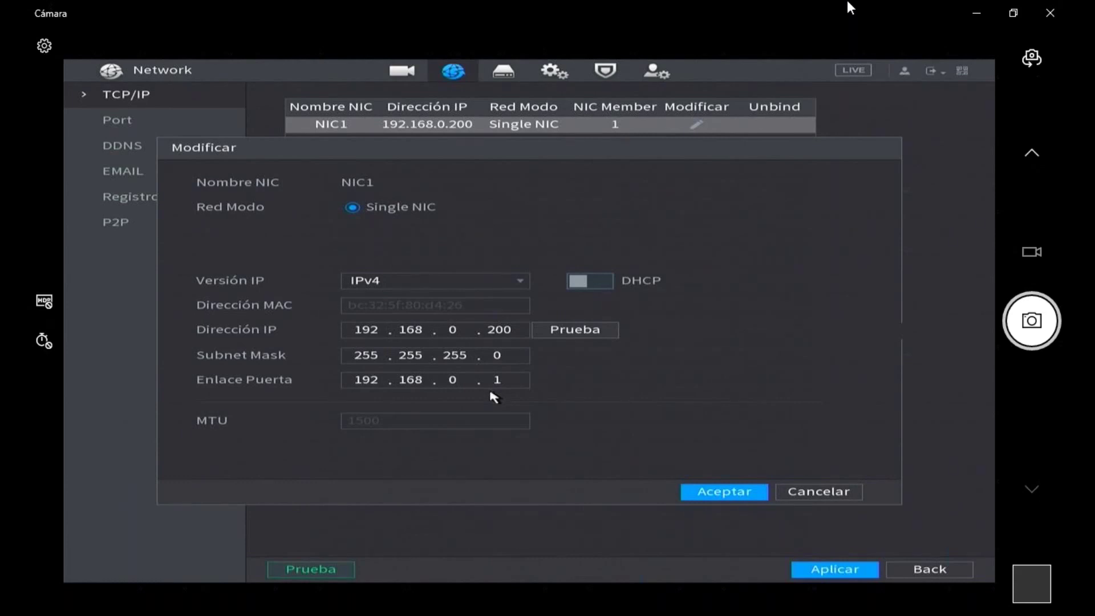
pyautogui.click(501, 388)
pyautogui.click(568, 337)
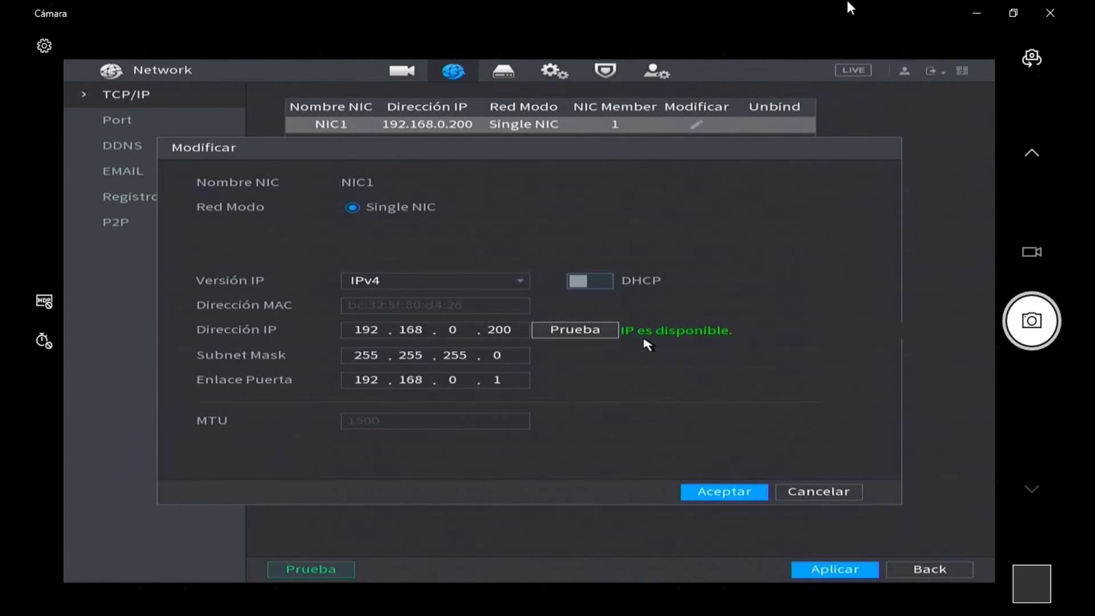
# - Change NIC1's IP to 192.168.0.201, test its availability, and apply it
pyautogui.click(504, 331)
pyautogui.click(516, 346)
pyautogui.click(494, 382)
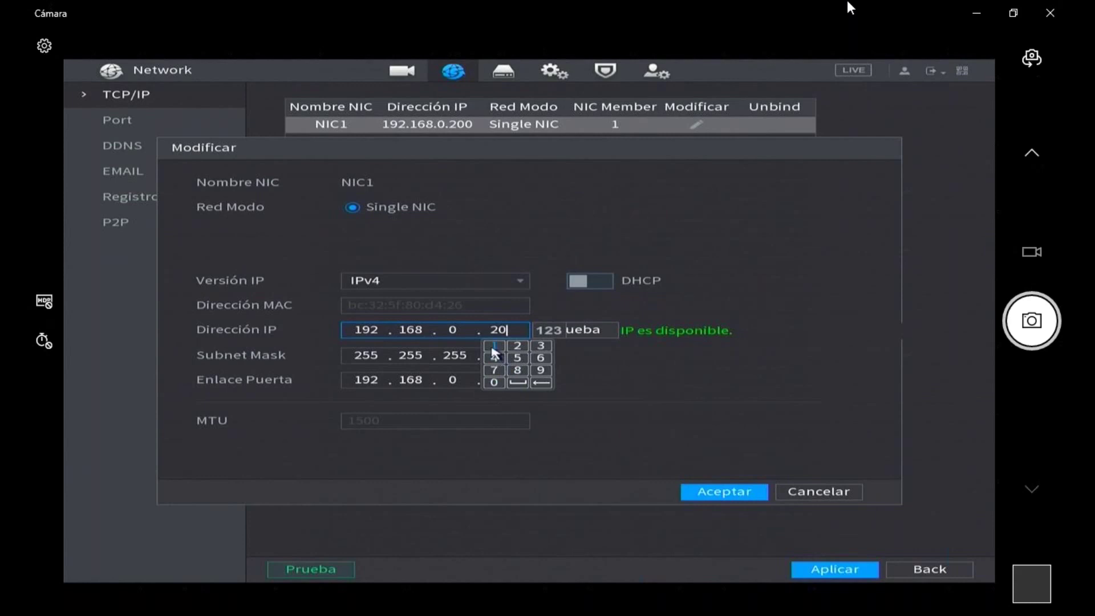
pyautogui.click(494, 347)
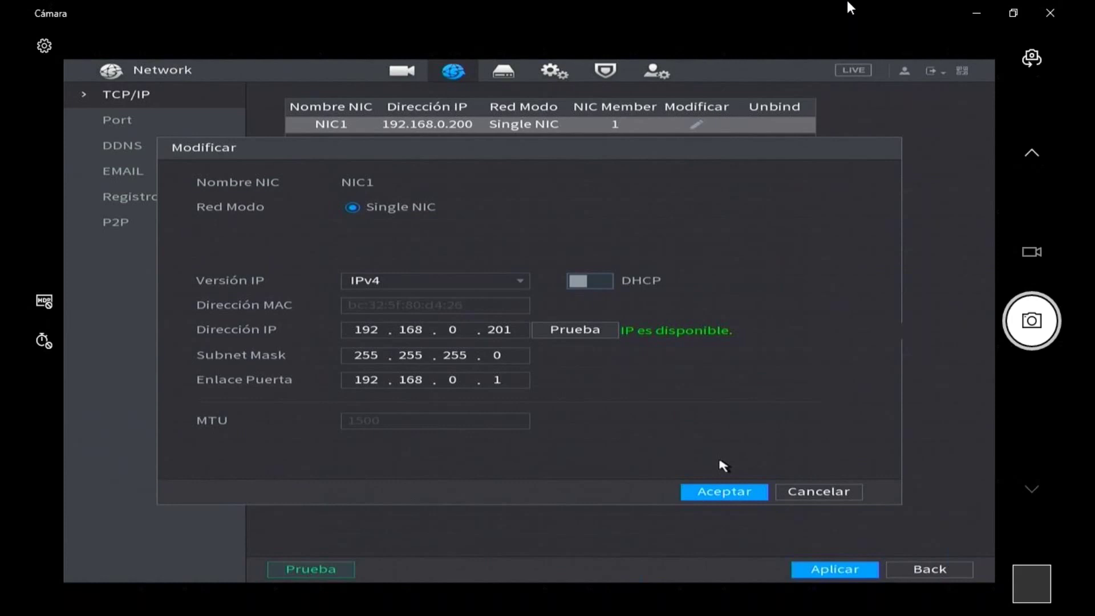
pyautogui.click(517, 333)
pyautogui.click(573, 332)
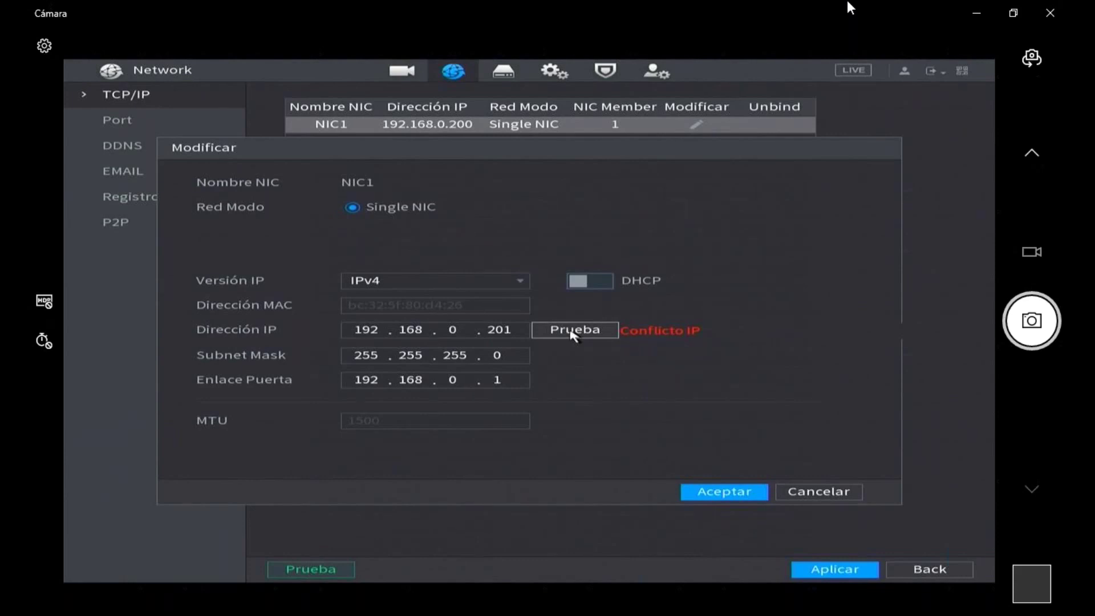
pyautogui.click(512, 338)
pyautogui.click(711, 492)
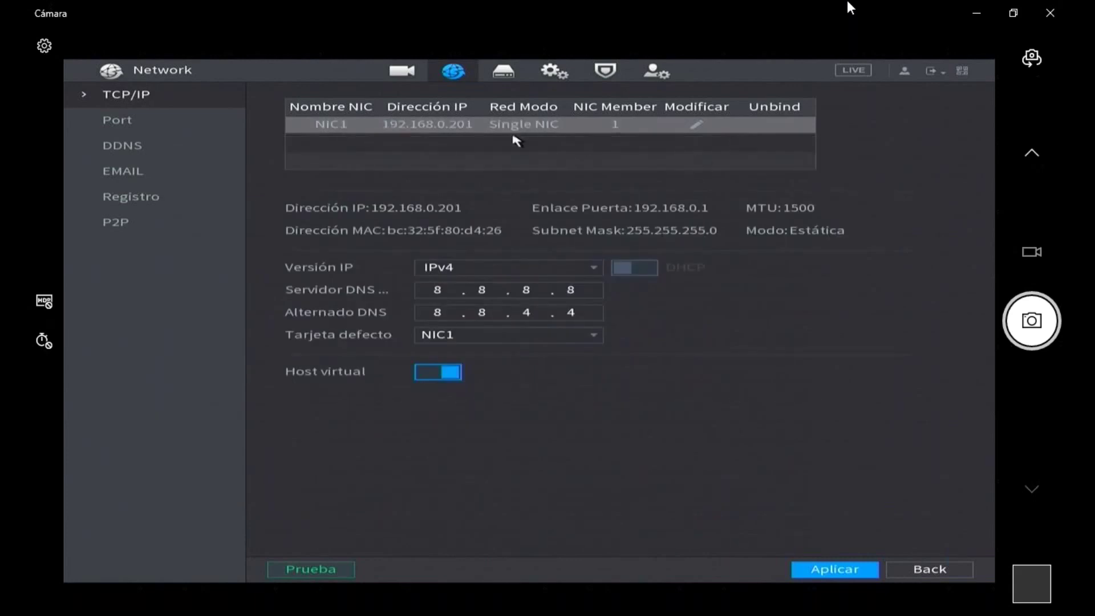
# - Reopen NIC1's settings, enter 200 as the last IP octet, and test availability
pyautogui.click(697, 124)
pyautogui.click(514, 330)
pyautogui.click(517, 345)
pyautogui.click(494, 382)
pyautogui.click(493, 381)
pyautogui.click(591, 330)
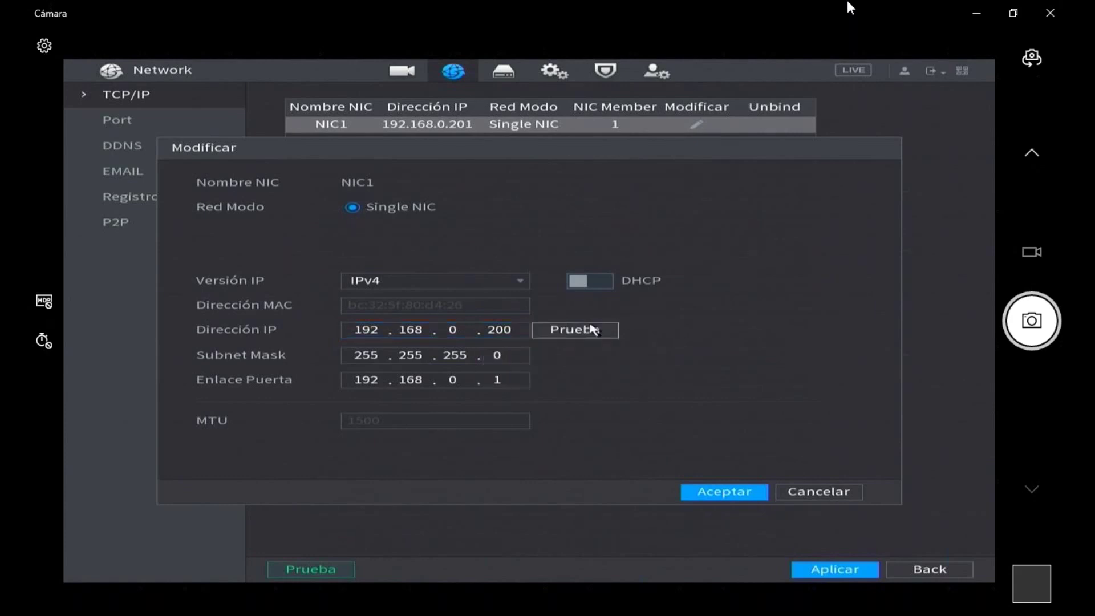
pyautogui.click(594, 329)
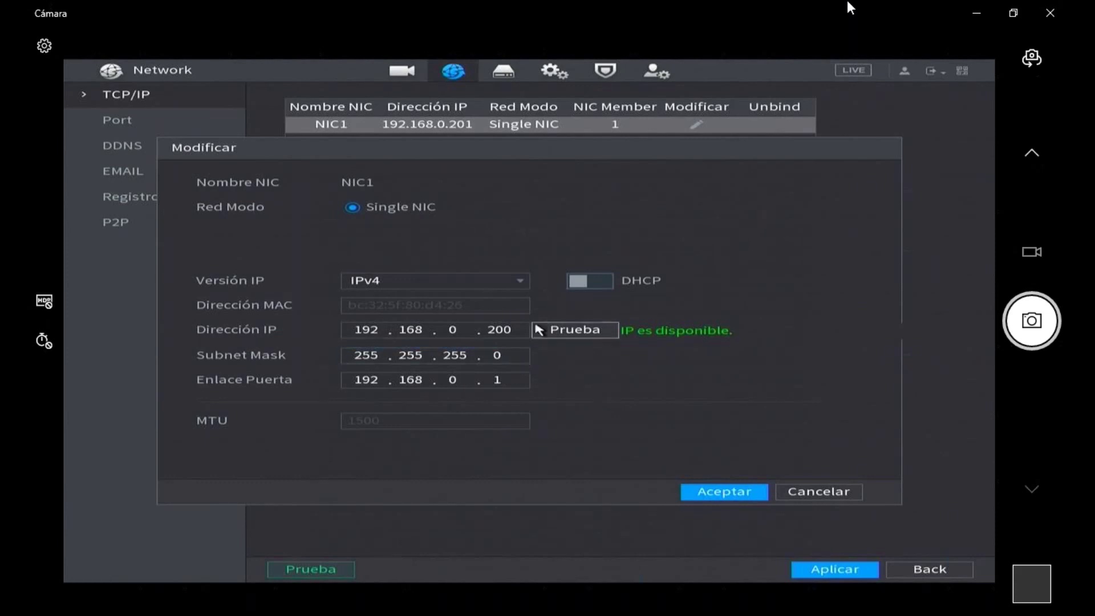
# - Toggle NIC1's DHCP on and back off, keeping a static address
pyautogui.click(582, 282)
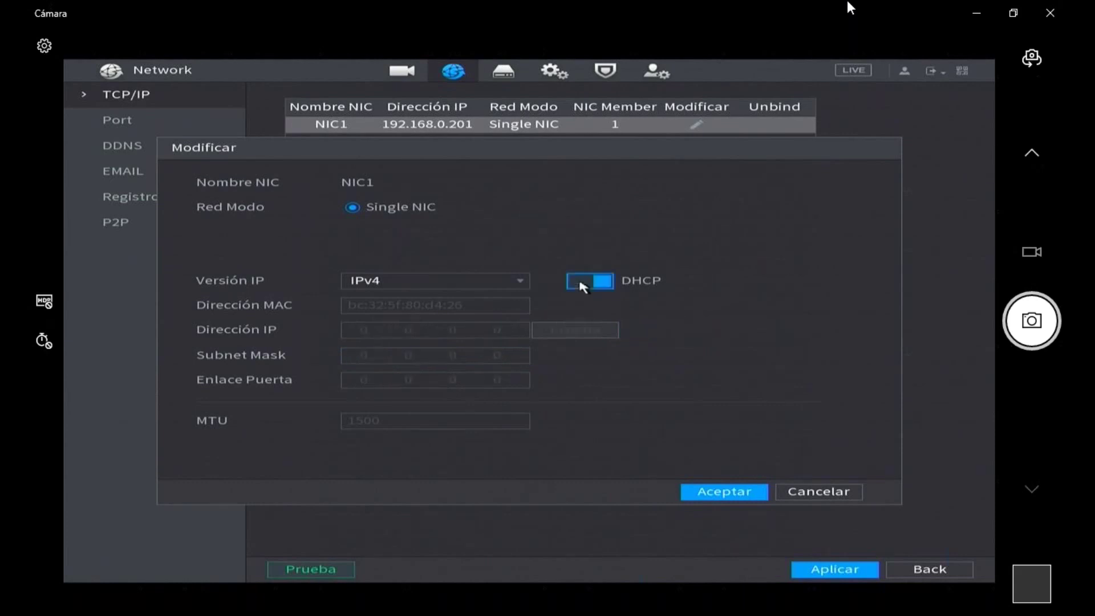
pyautogui.click(581, 282)
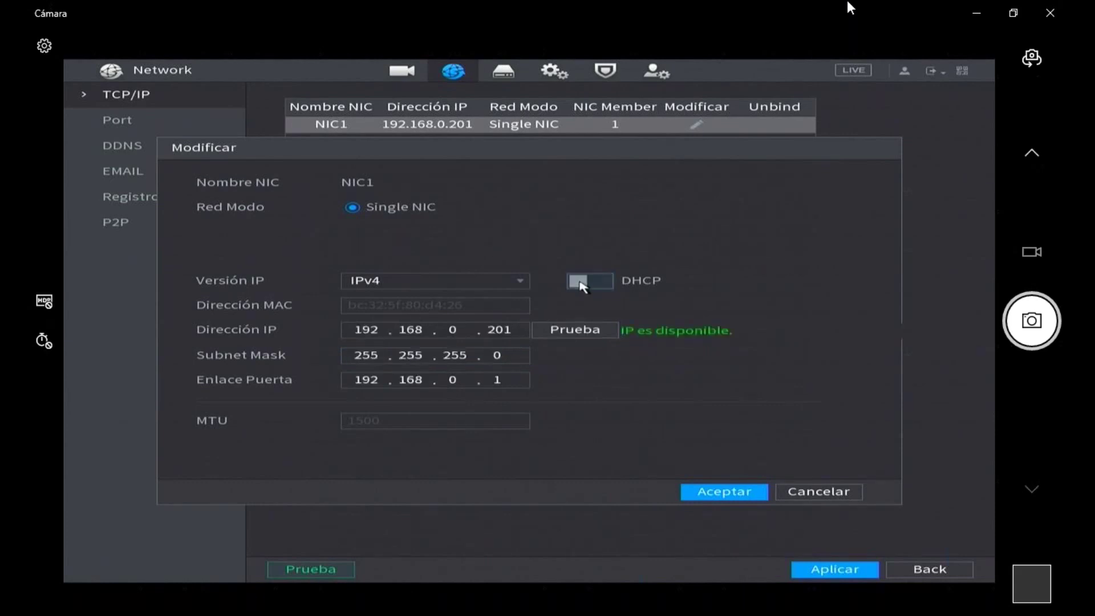
pyautogui.click(499, 284)
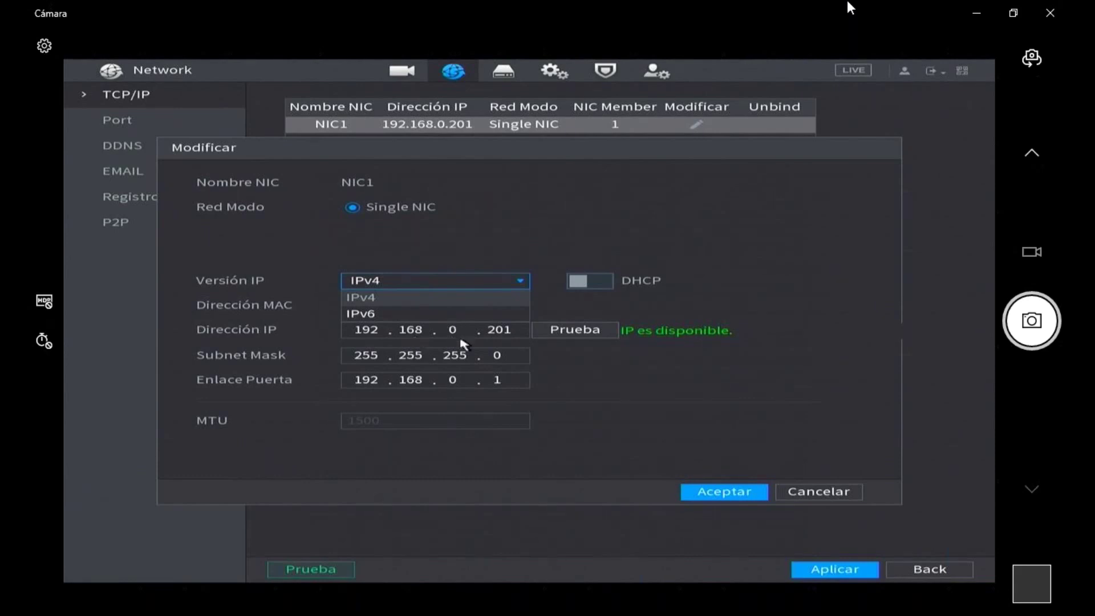
# - Keep IPv4 as the IP version and confirm NIC1's settings
pyautogui.click(549, 289)
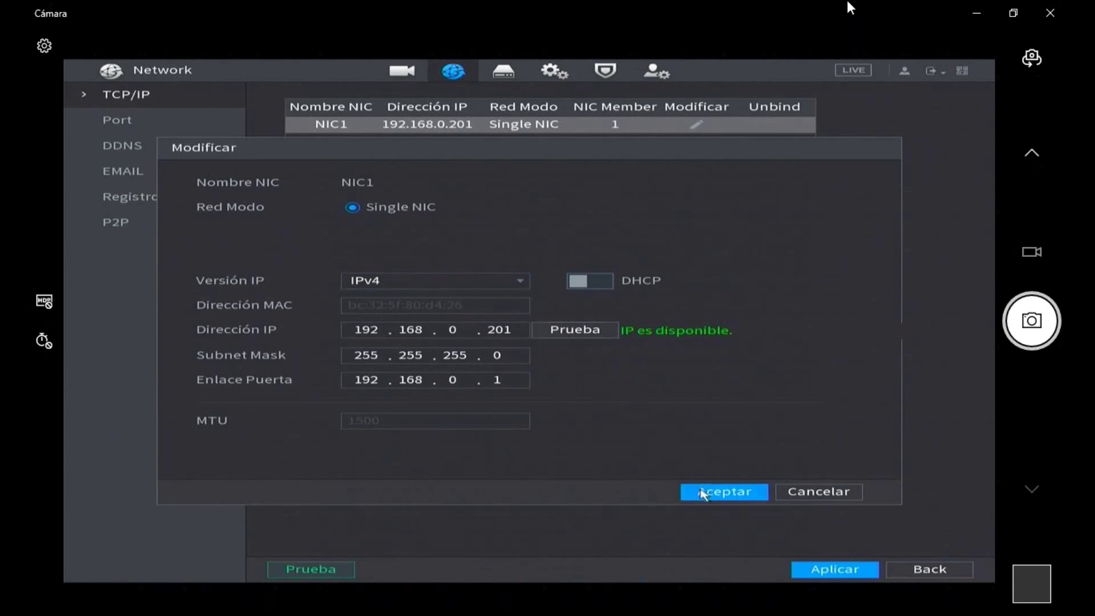
pyautogui.click(703, 494)
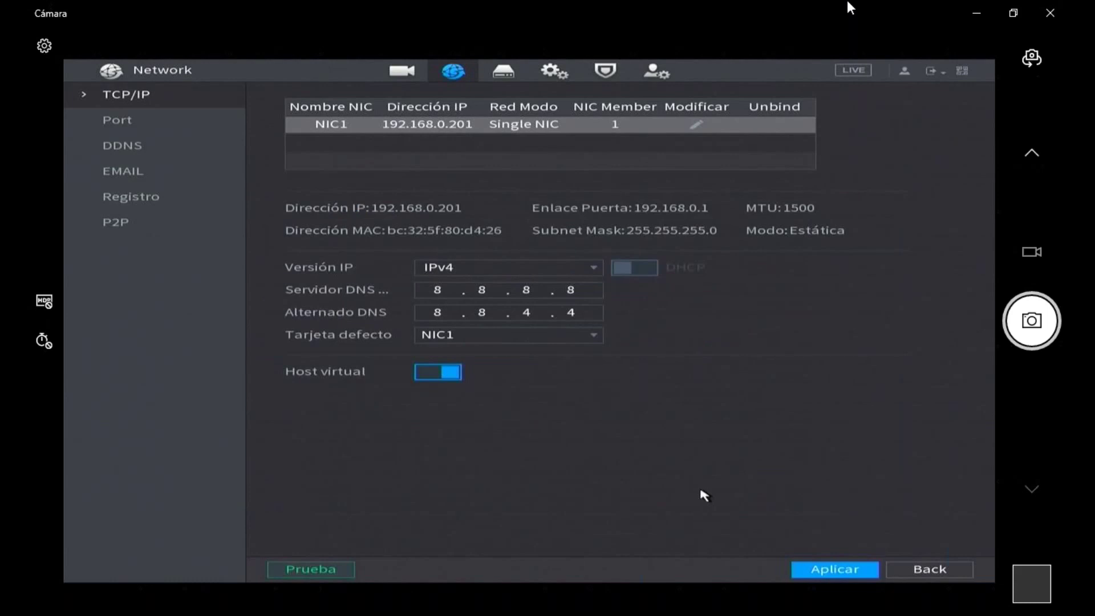
# - Change NIC1's IP back to 192.168.0.200 and apply it
pyautogui.click(696, 125)
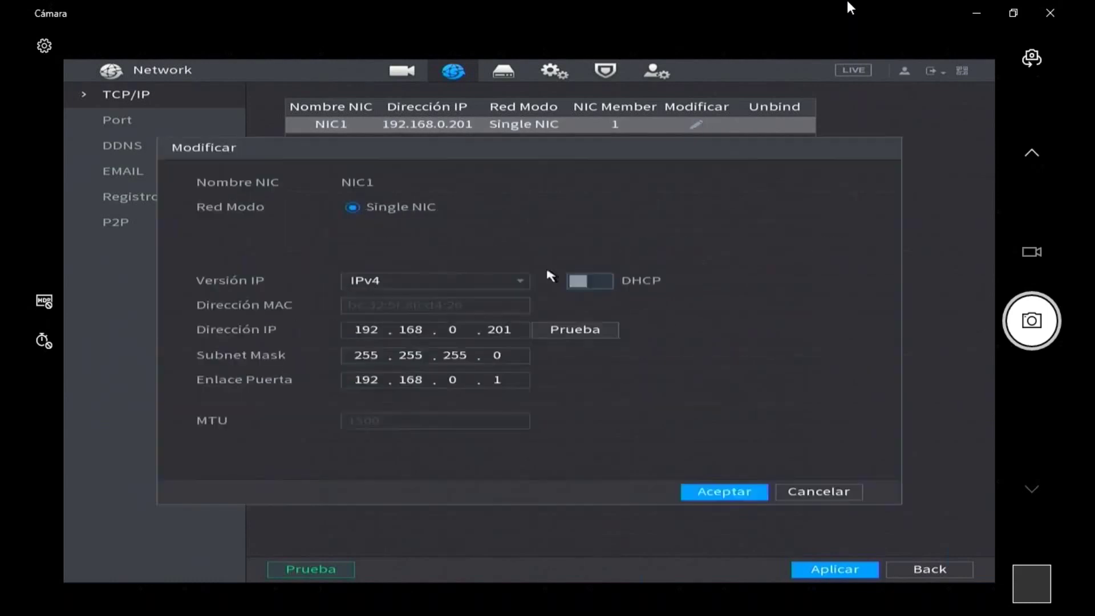
pyautogui.click(501, 331)
pyautogui.click(517, 347)
pyautogui.click(494, 382)
pyautogui.click(500, 382)
pyautogui.click(724, 492)
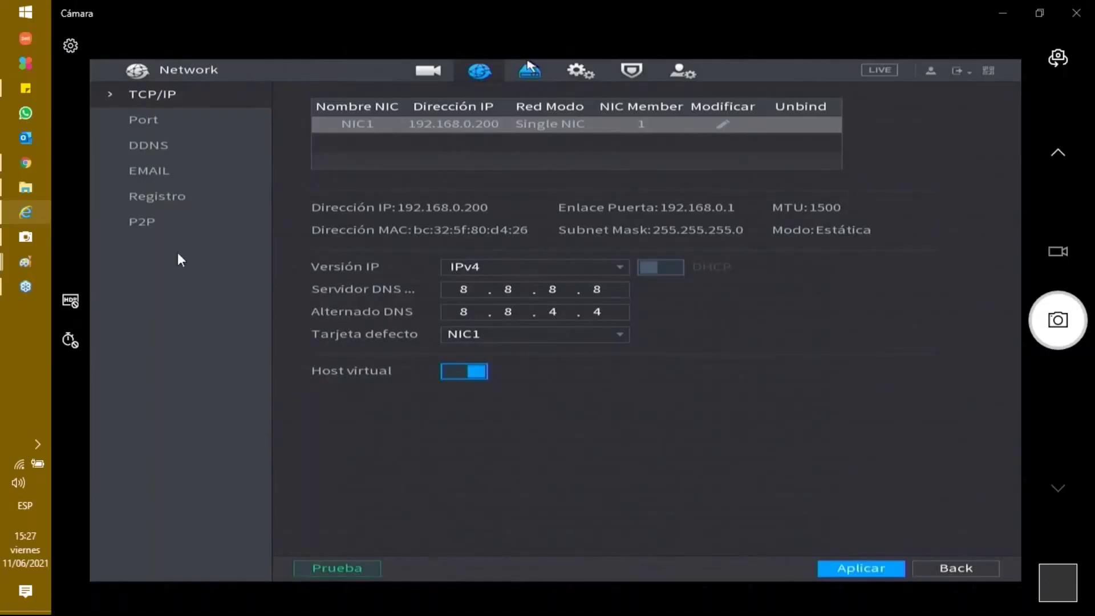
# - Open the PC's Wi-Fi settings from the taskbar network icon
pyautogui.rightClick(18, 462)
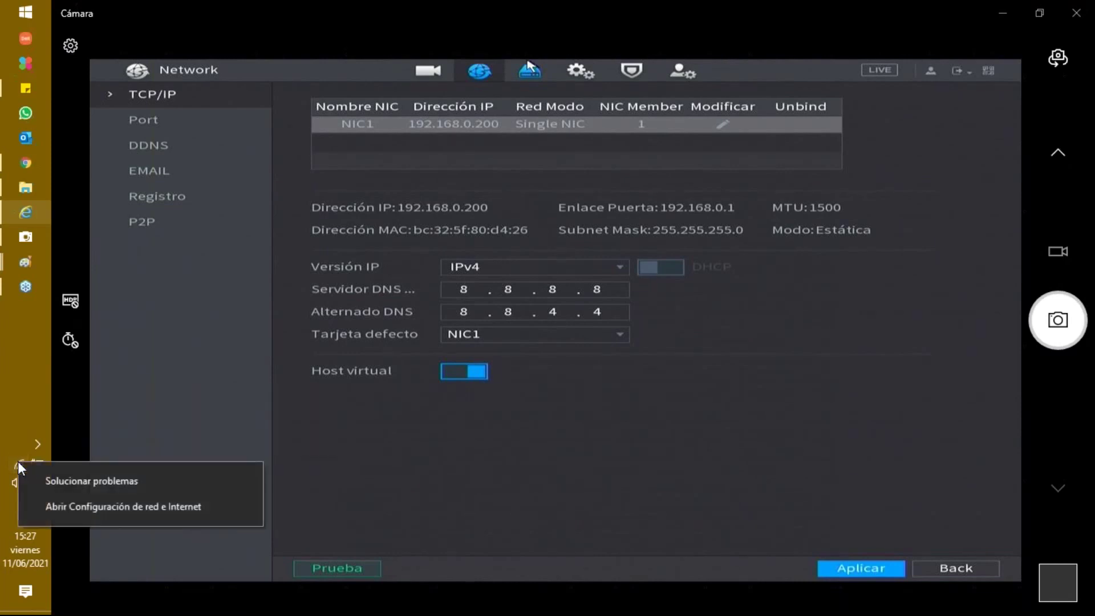
pyautogui.click(55, 505)
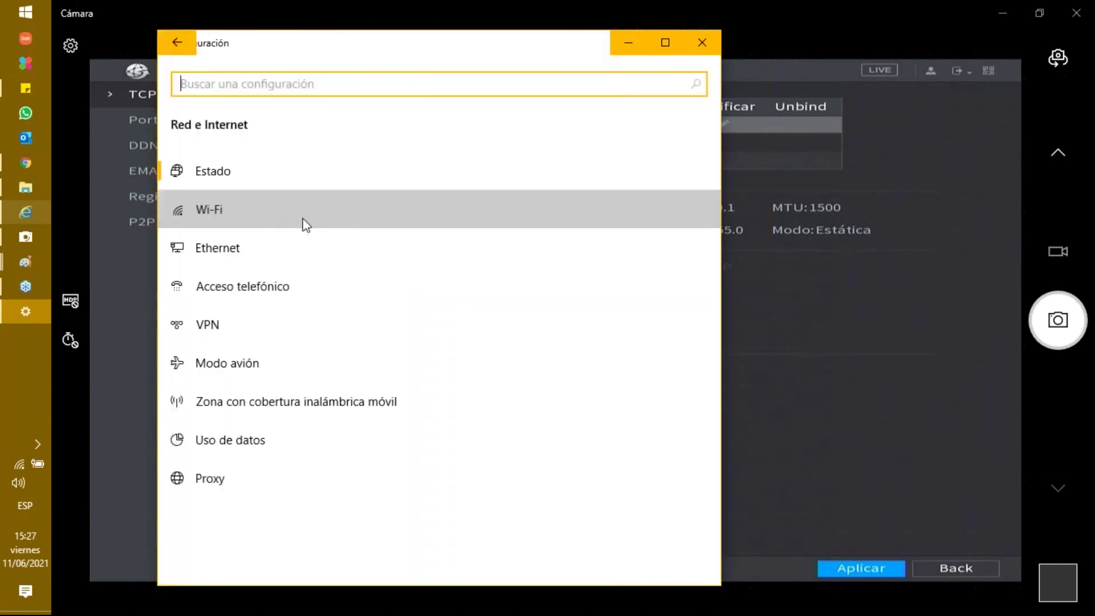
pyautogui.click(313, 222)
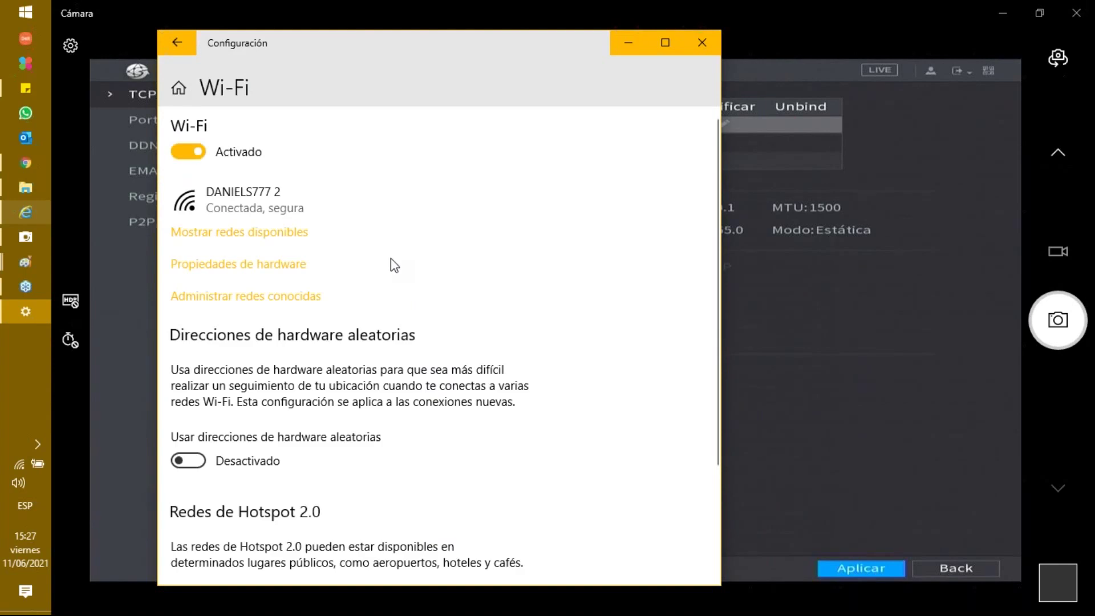
pyautogui.scroll(-5, 300, 247)
pyautogui.scroll(-2, 298, 247)
pyautogui.scroll(-3, 297, 247)
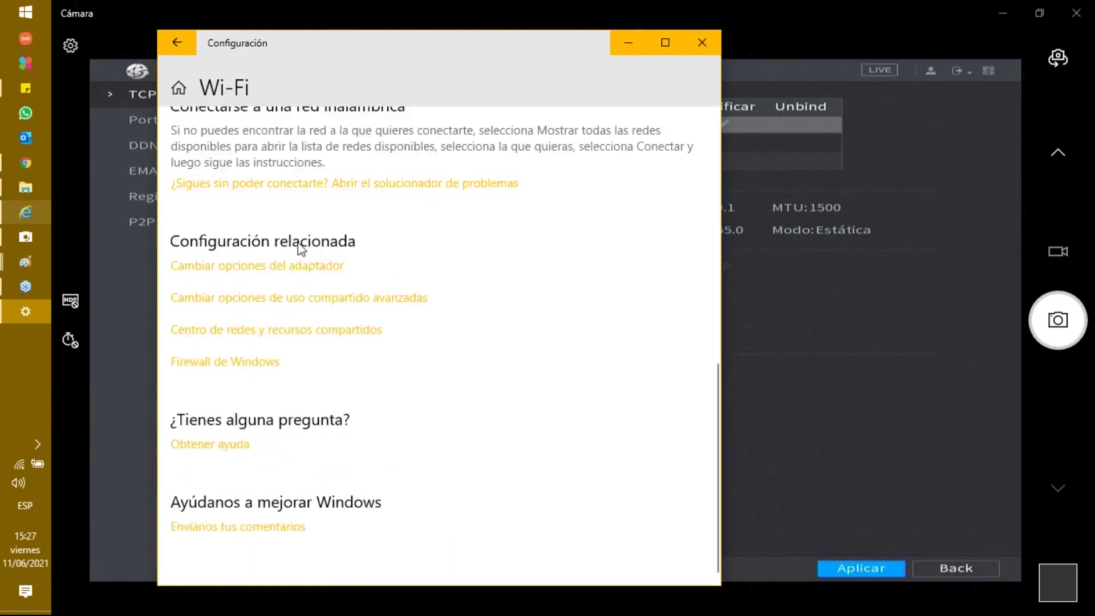
pyautogui.scroll(8, 300, 246)
pyautogui.scroll(-8, 299, 247)
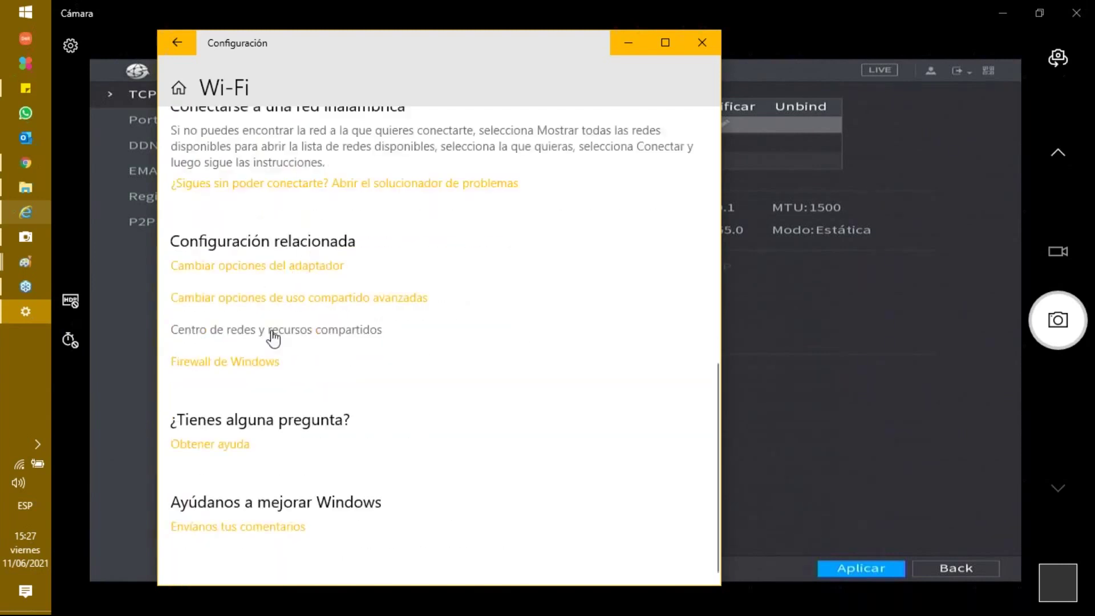
# - Open the Network and Sharing Center from the Wi-Fi settings' related links
pyautogui.click(627, 45)
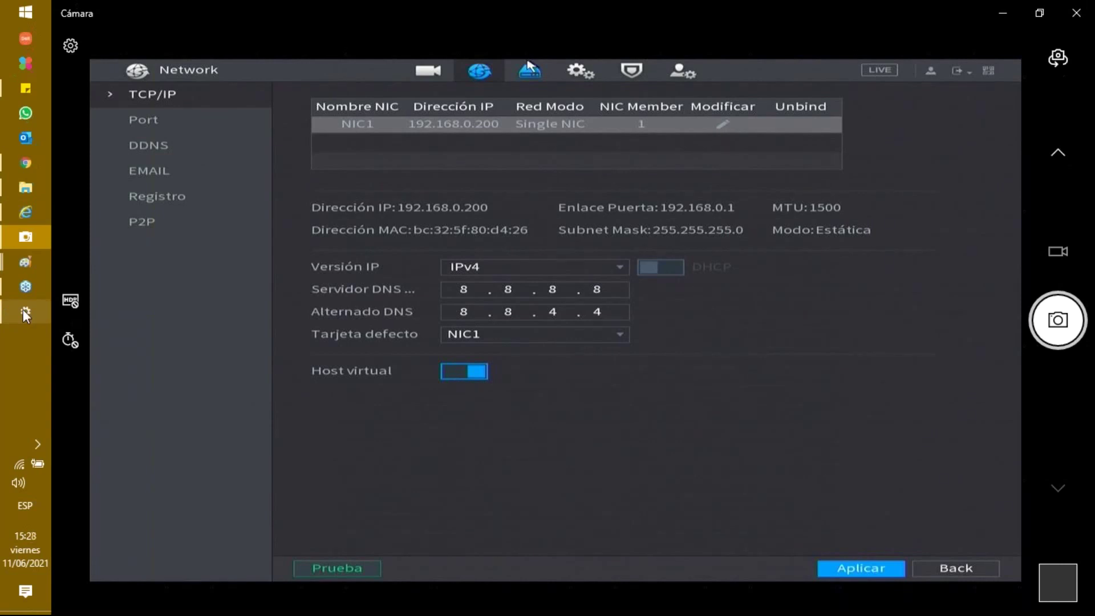
pyautogui.click(25, 311)
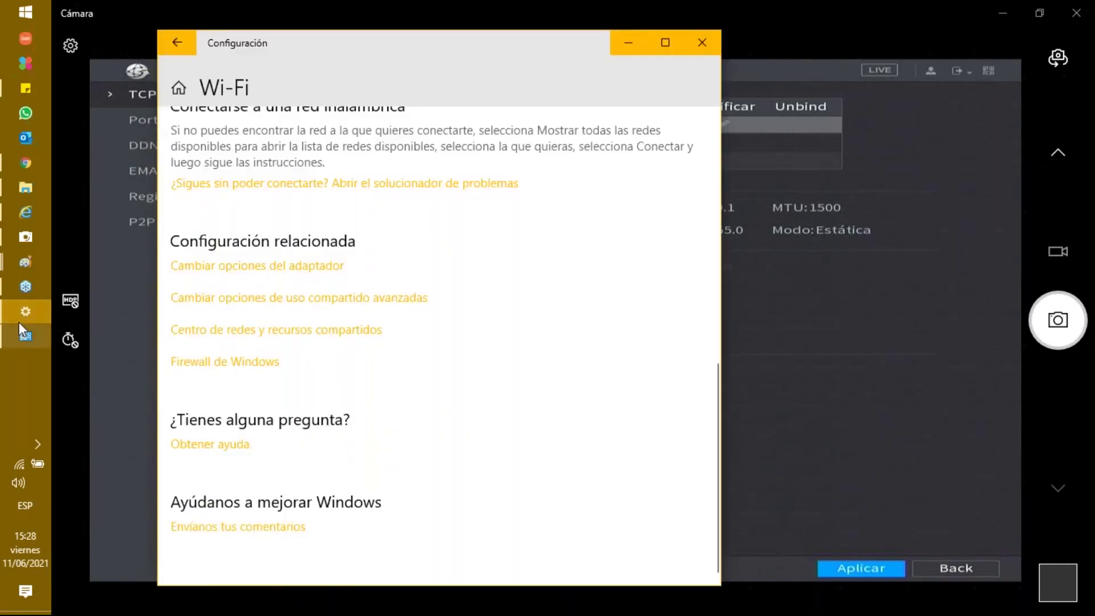
pyautogui.click(21, 325)
pyautogui.click(24, 338)
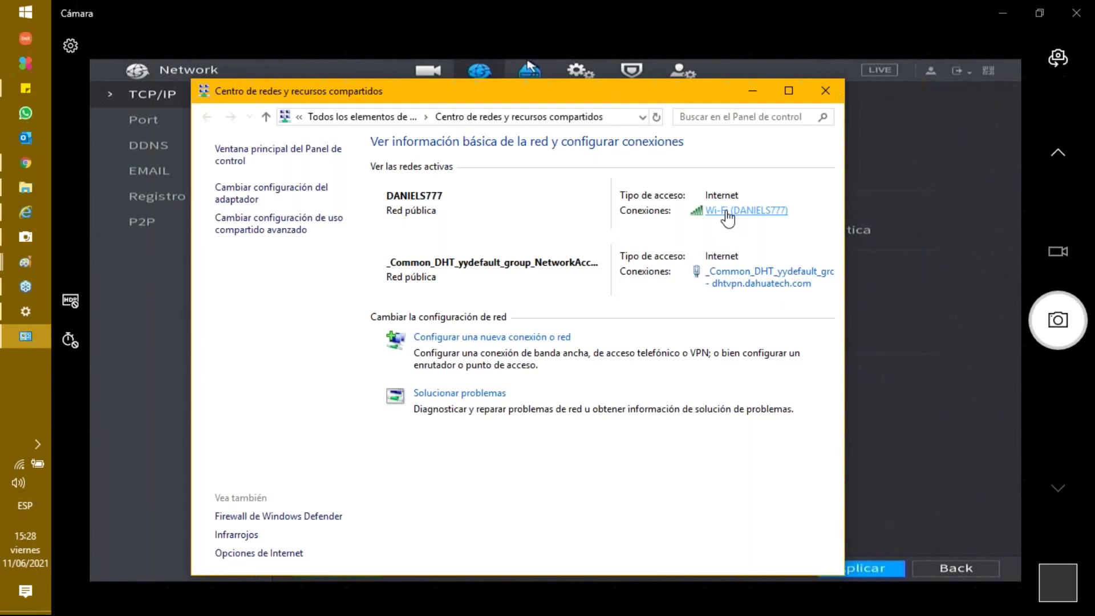
# - Review the Wi-Fi details (IPv4 192.168.0.124, gateway 192.168.0.1), then close the network windows
pyautogui.click(727, 215)
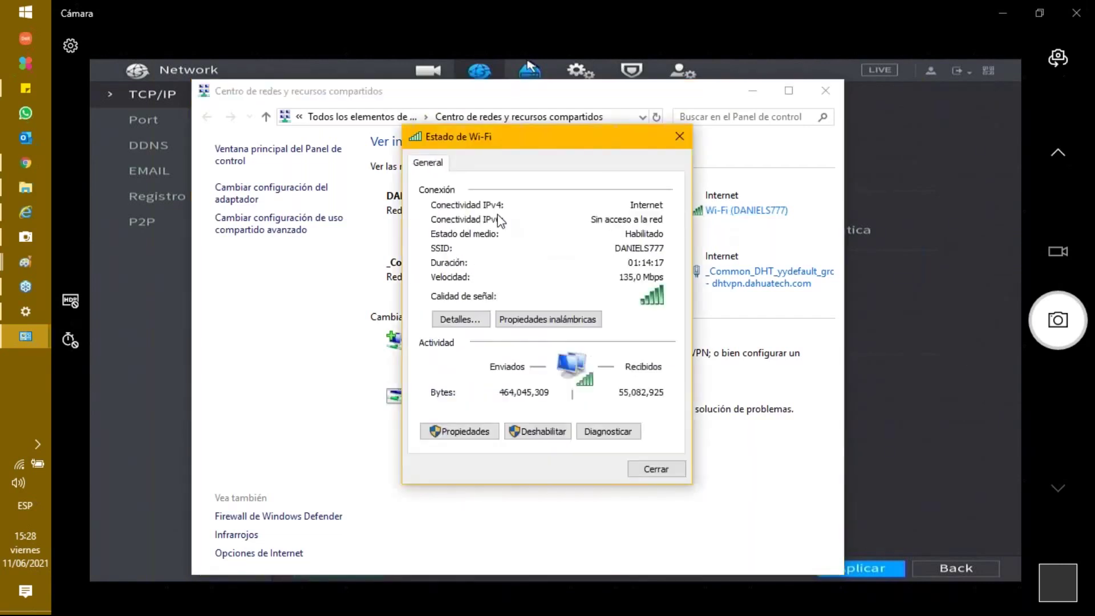
pyautogui.click(467, 325)
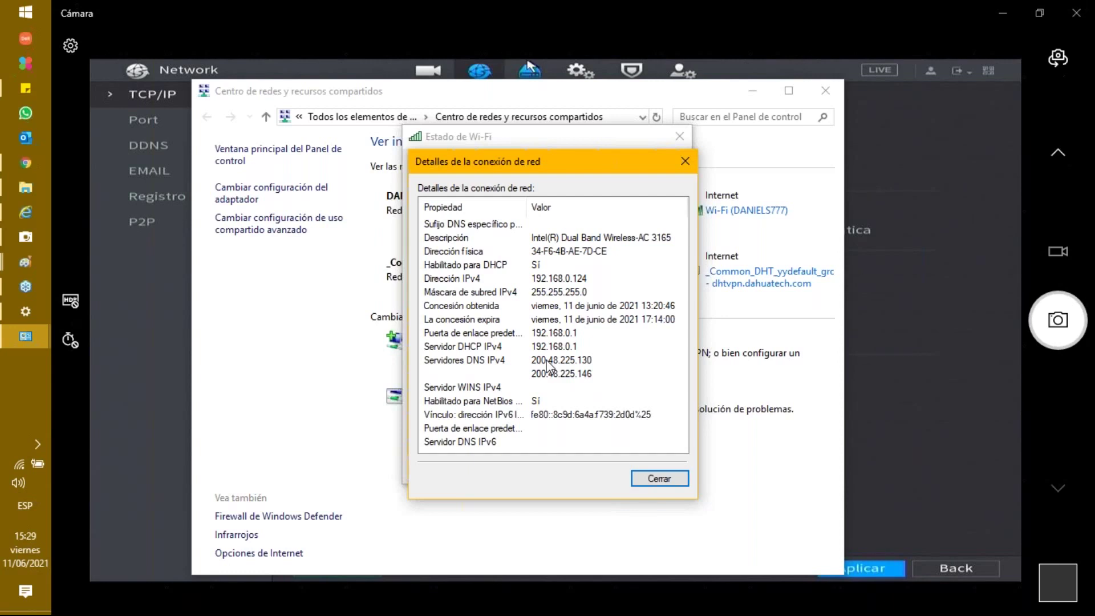
pyautogui.click(684, 161)
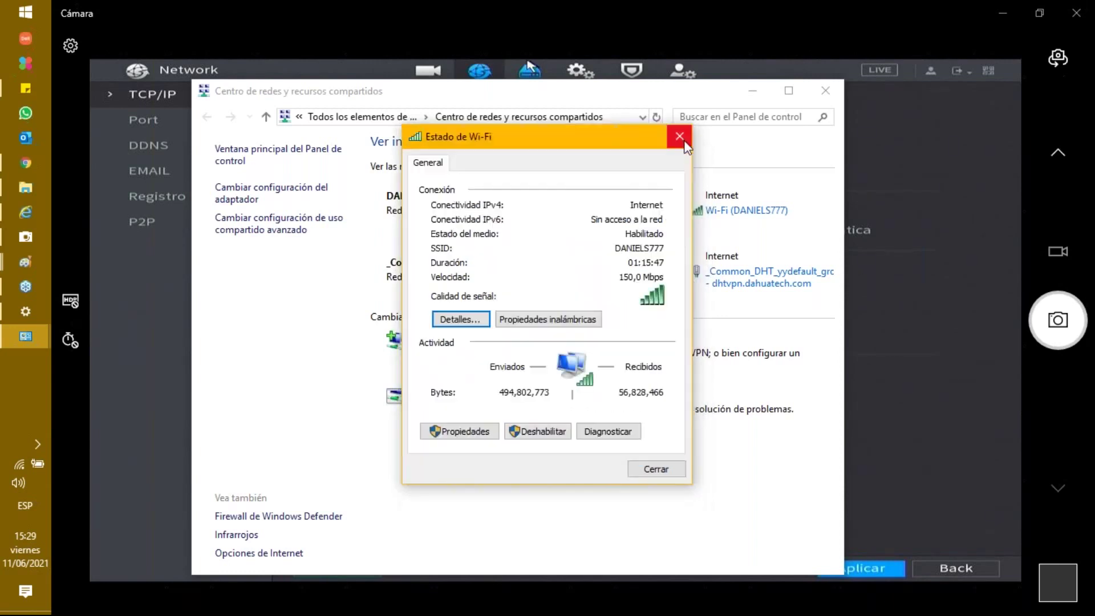
pyautogui.click(684, 141)
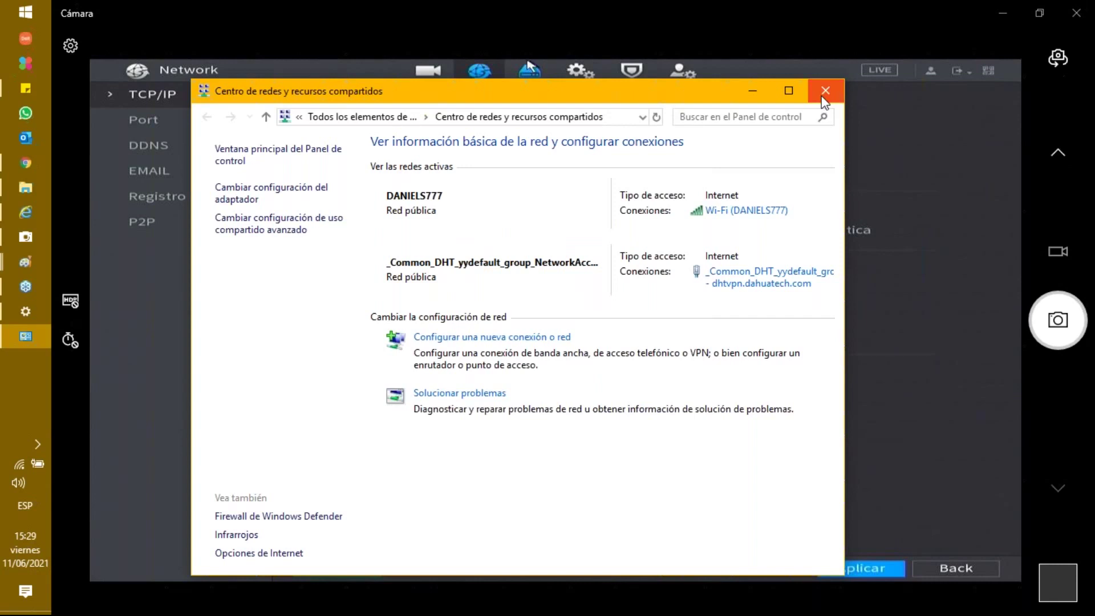
pyautogui.click(826, 90)
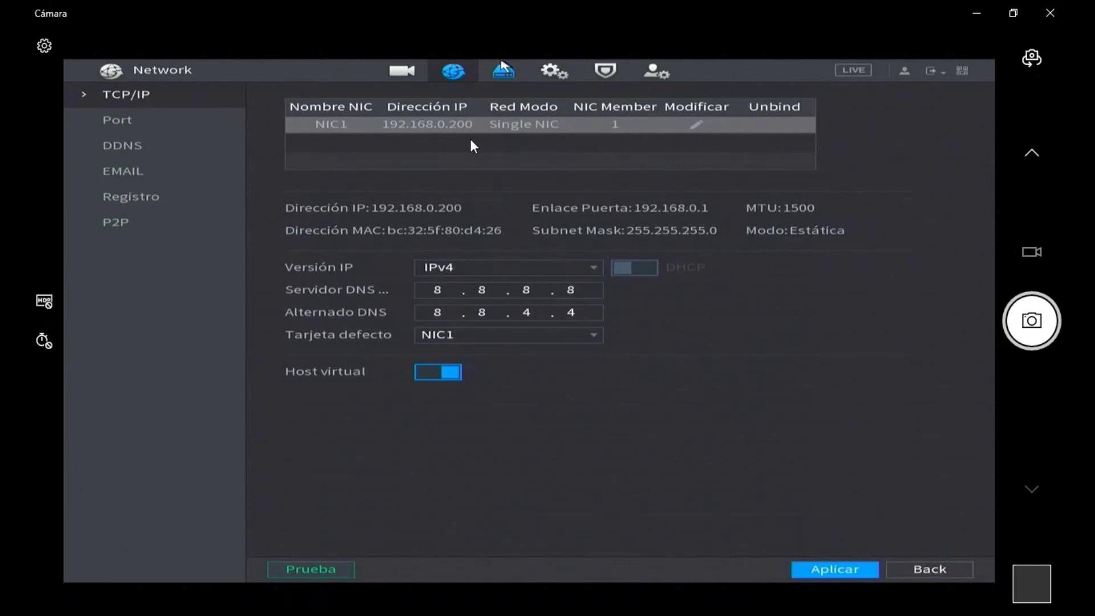
pyautogui.click(449, 293)
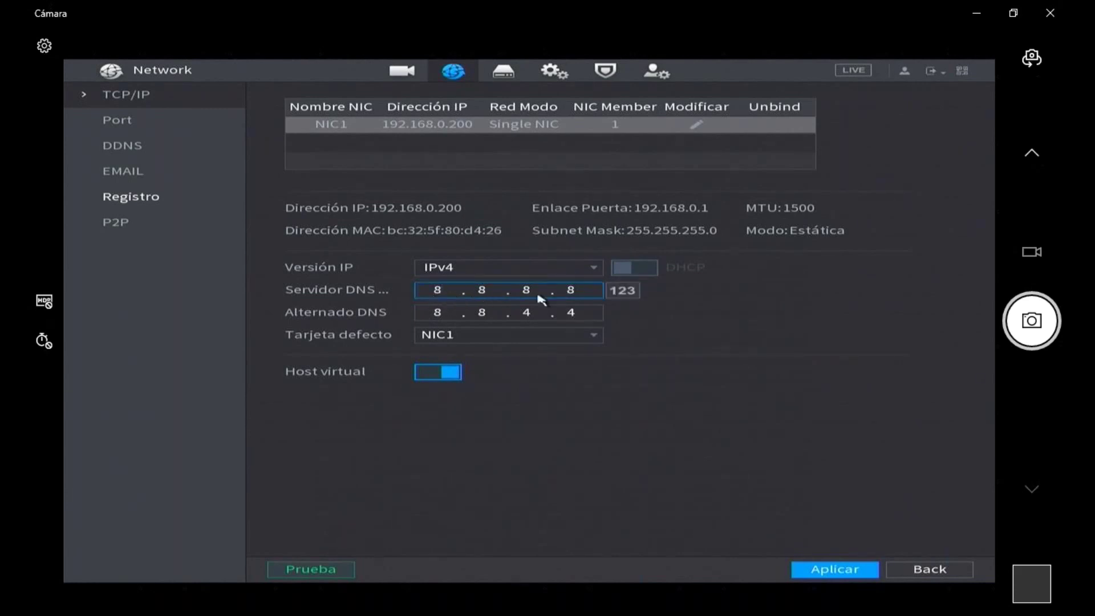
pyautogui.click(465, 317)
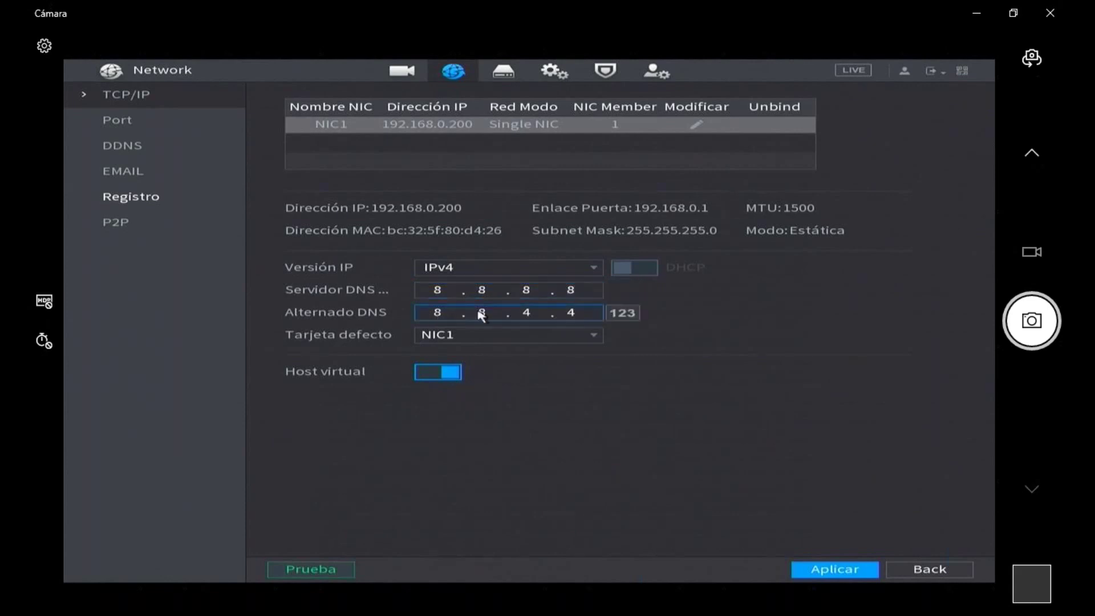
pyautogui.click(448, 292)
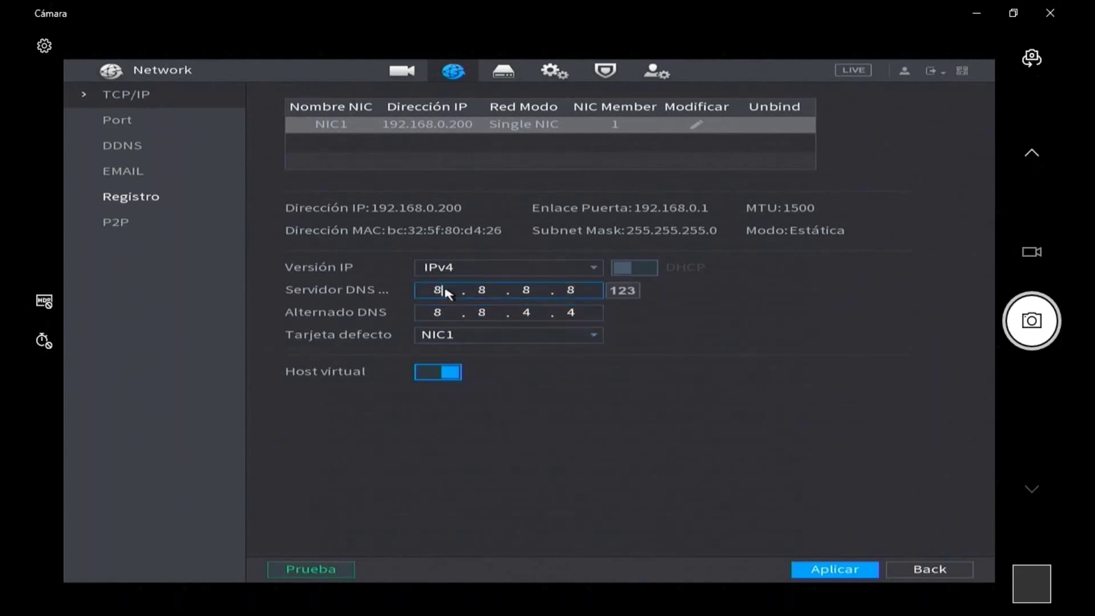
pyautogui.click(447, 315)
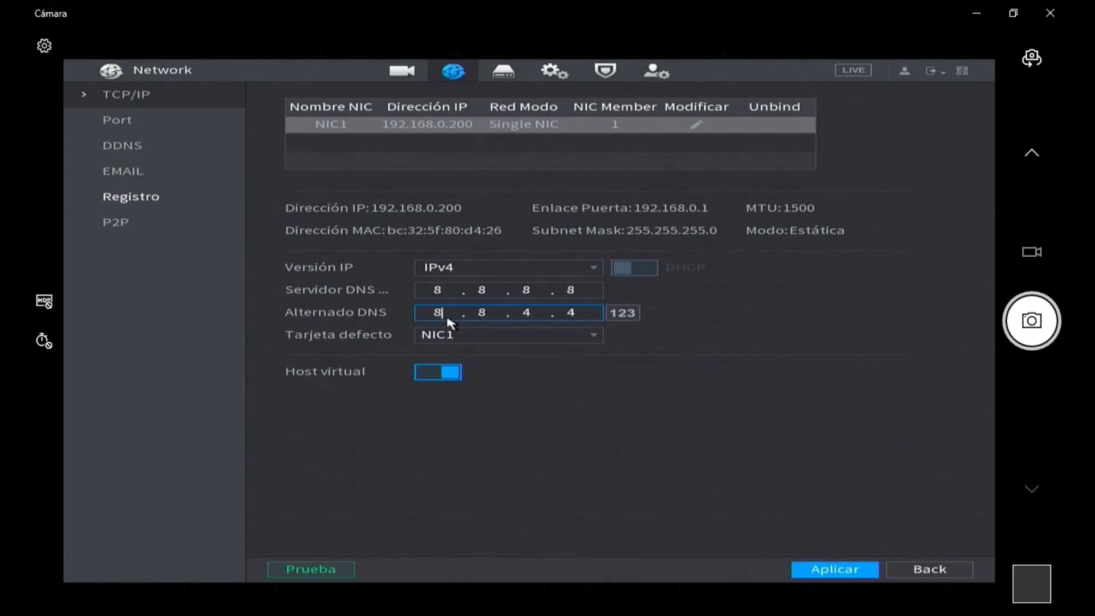
pyautogui.click(563, 340)
pyautogui.click(541, 339)
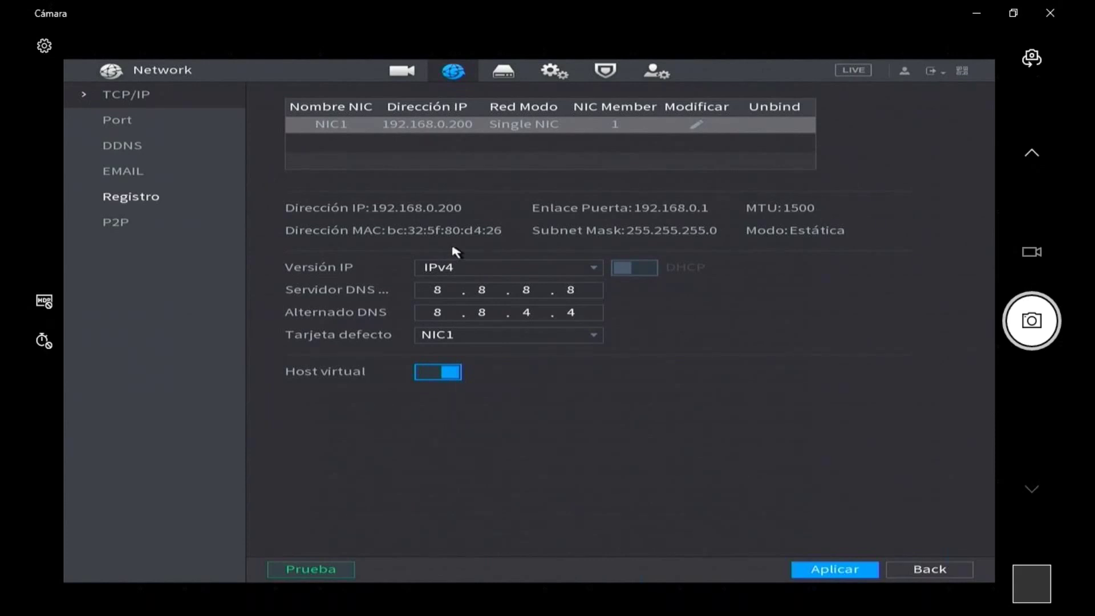
pyautogui.click(479, 289)
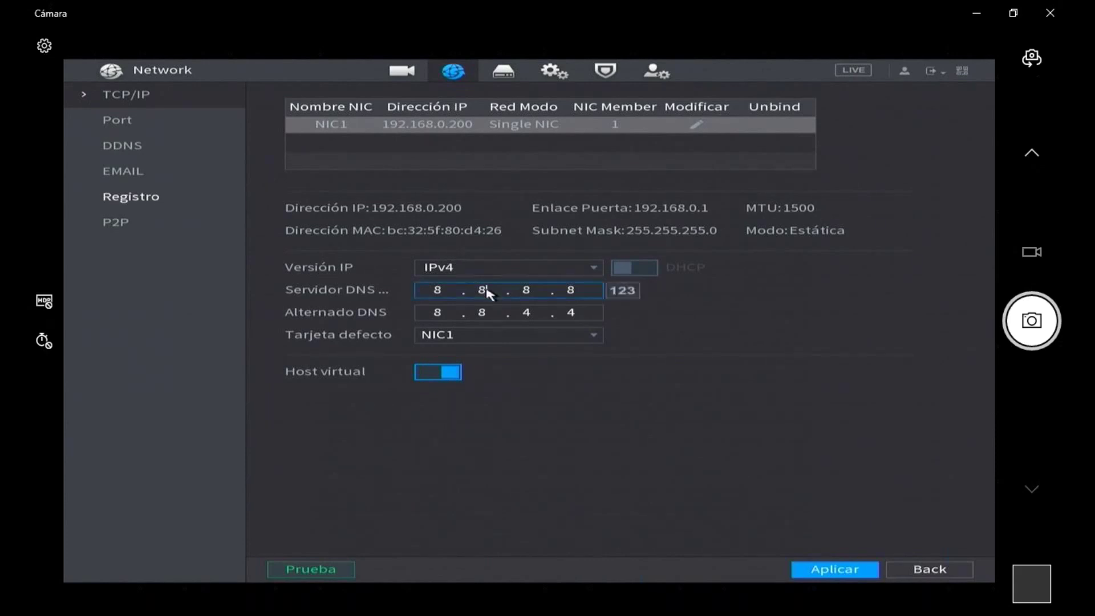
# - Verify the DNS entries 8.8.8.8 and 8.8.4.4, then show the P2P page
pyautogui.click(463, 314)
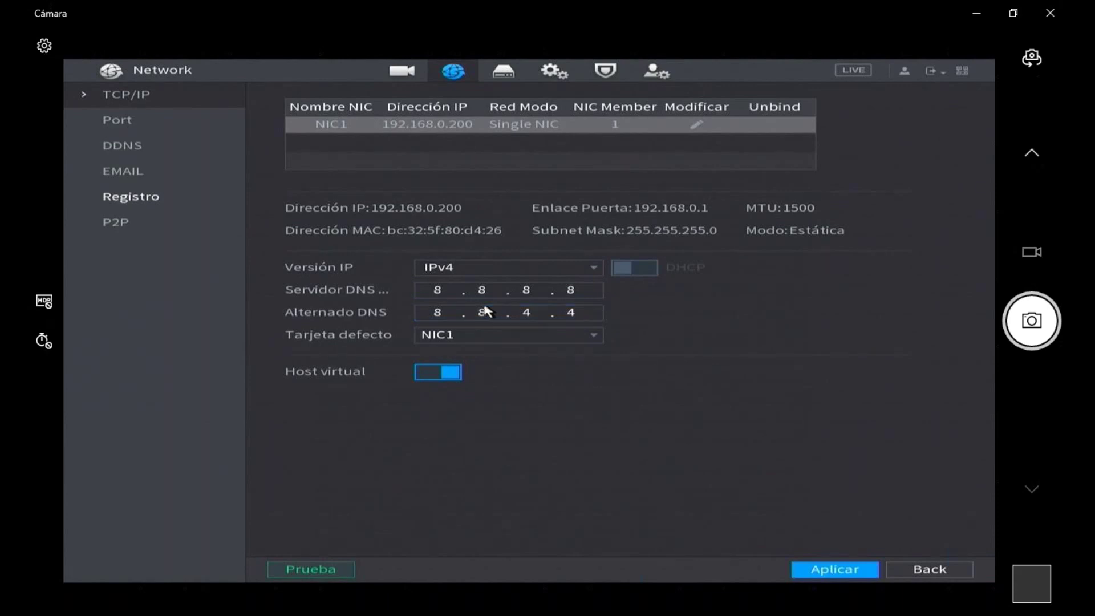
pyautogui.click(438, 294)
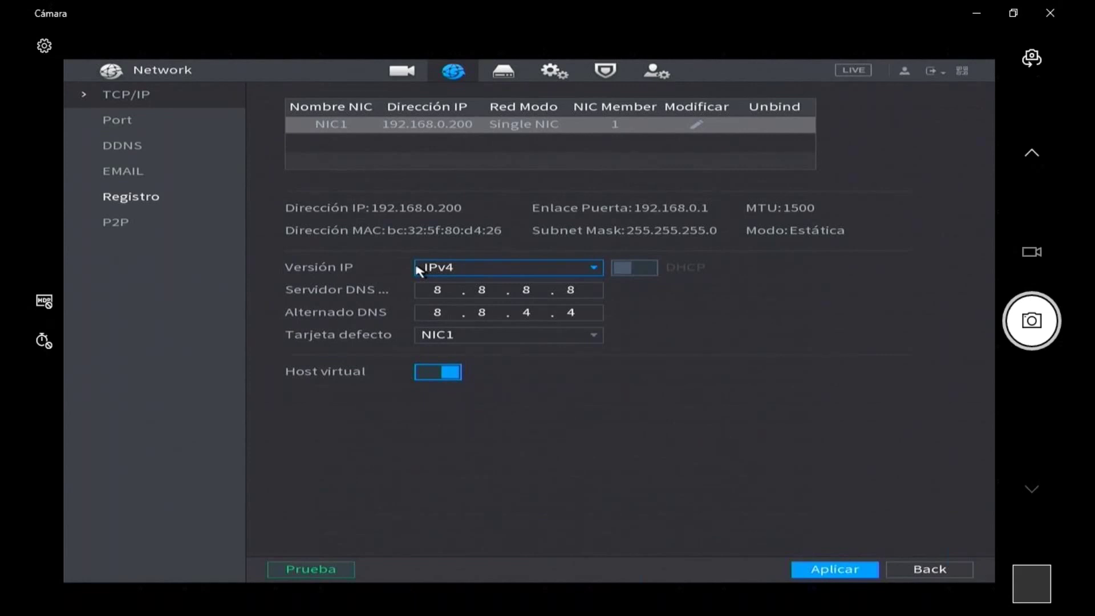
pyautogui.click(441, 290)
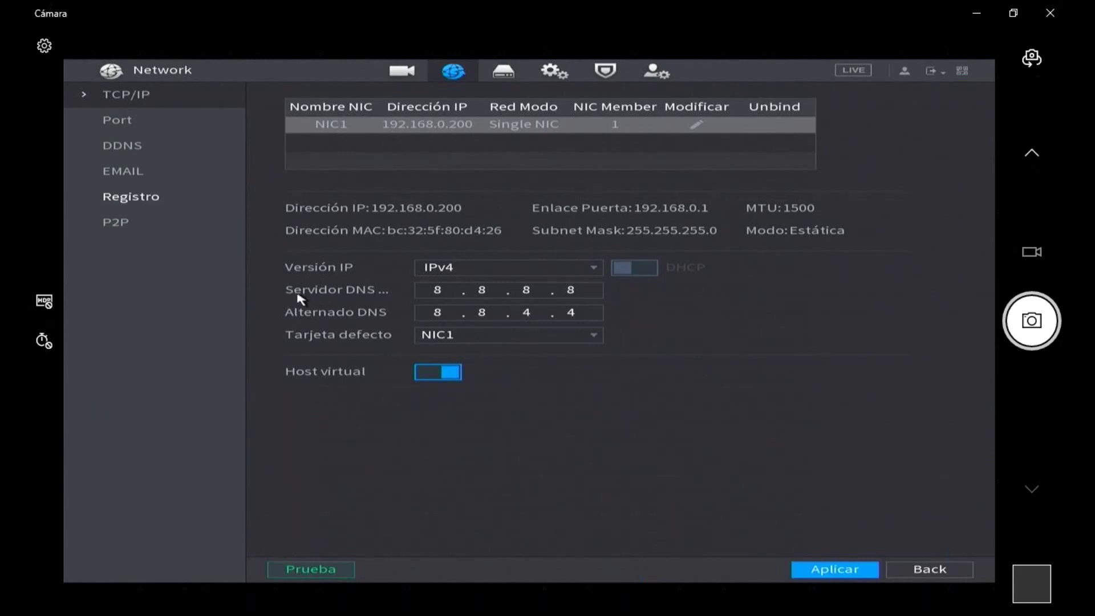
pyautogui.click(117, 225)
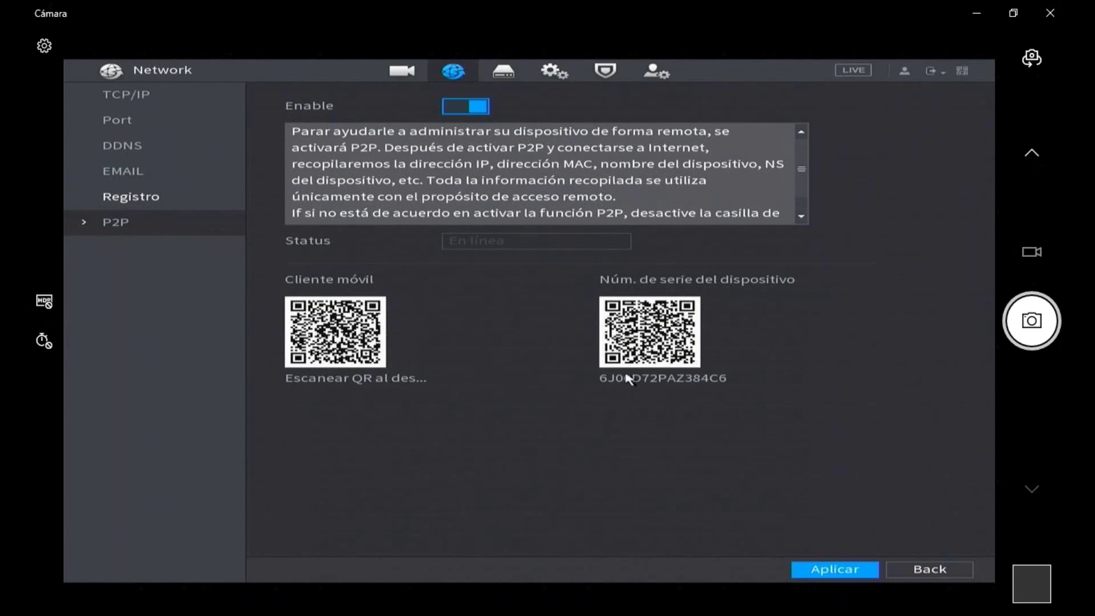
# - Right-click out of the P2P page to get back to the NVR main menu
pyautogui.rightClick(698, 354)
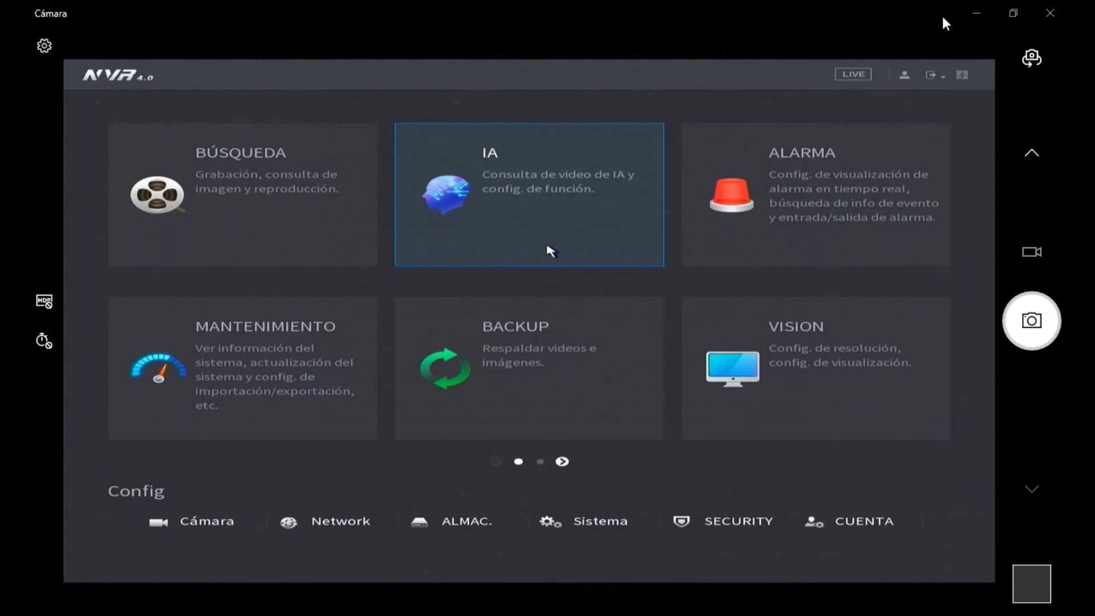
# - Go to Cámara settings and show the Lista de cámaras page
pyautogui.click(195, 525)
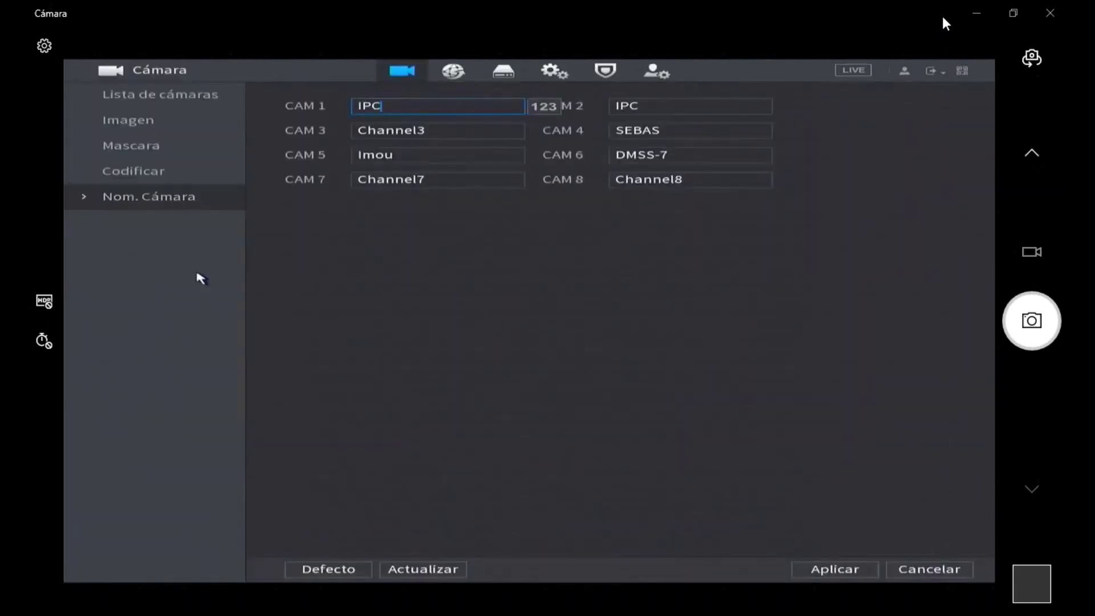
pyautogui.click(156, 101)
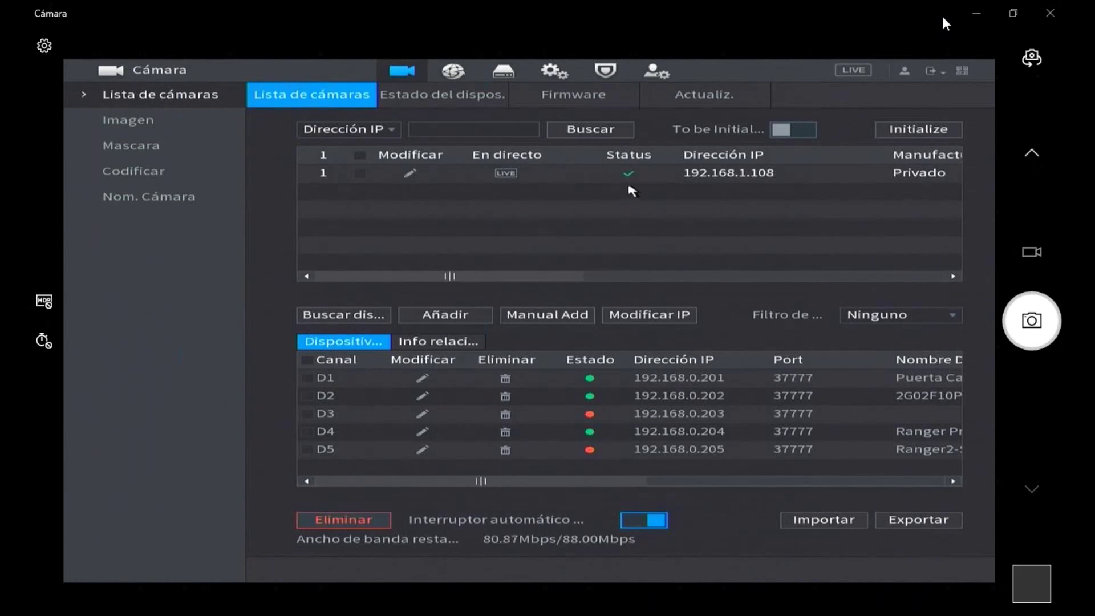
# - Add 192.168.1.108 as channel D6, delete it again, and rerun the device search
pyautogui.doubleClick(590, 184)
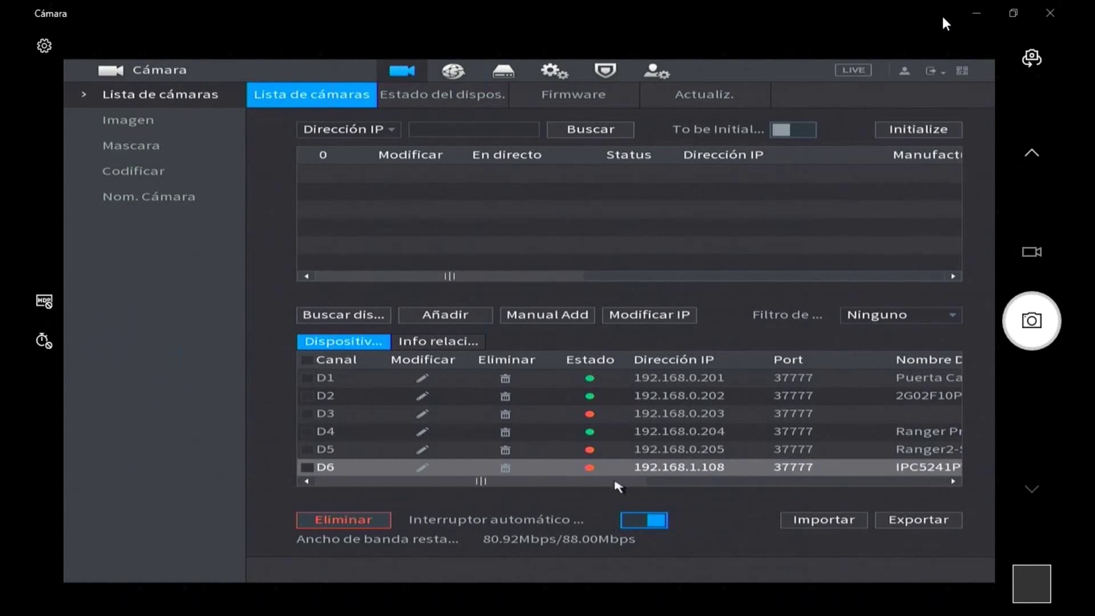
pyautogui.click(504, 468)
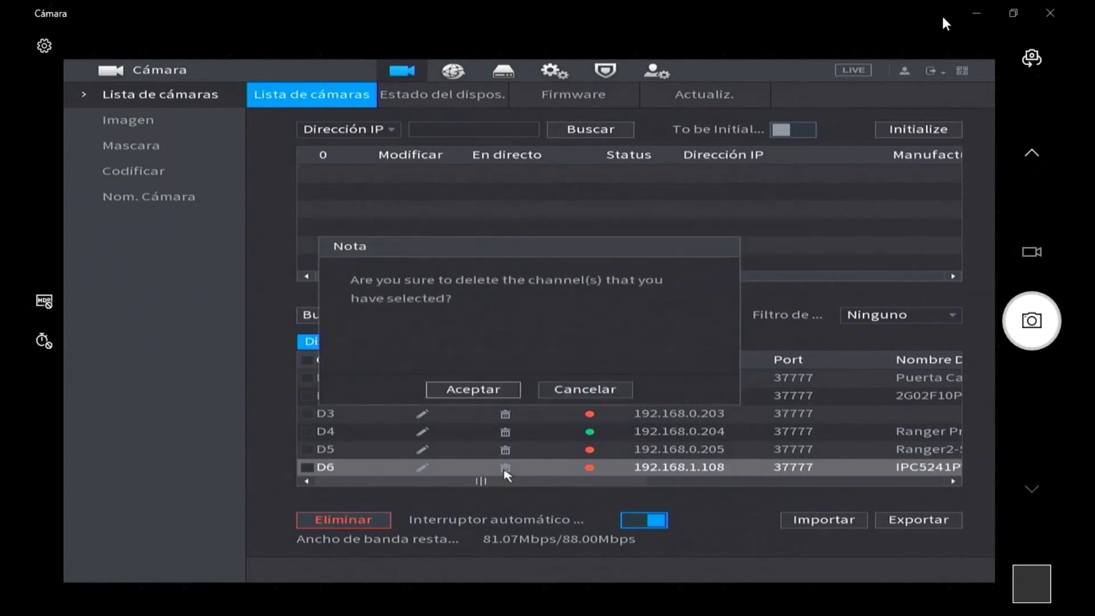
pyautogui.click(476, 388)
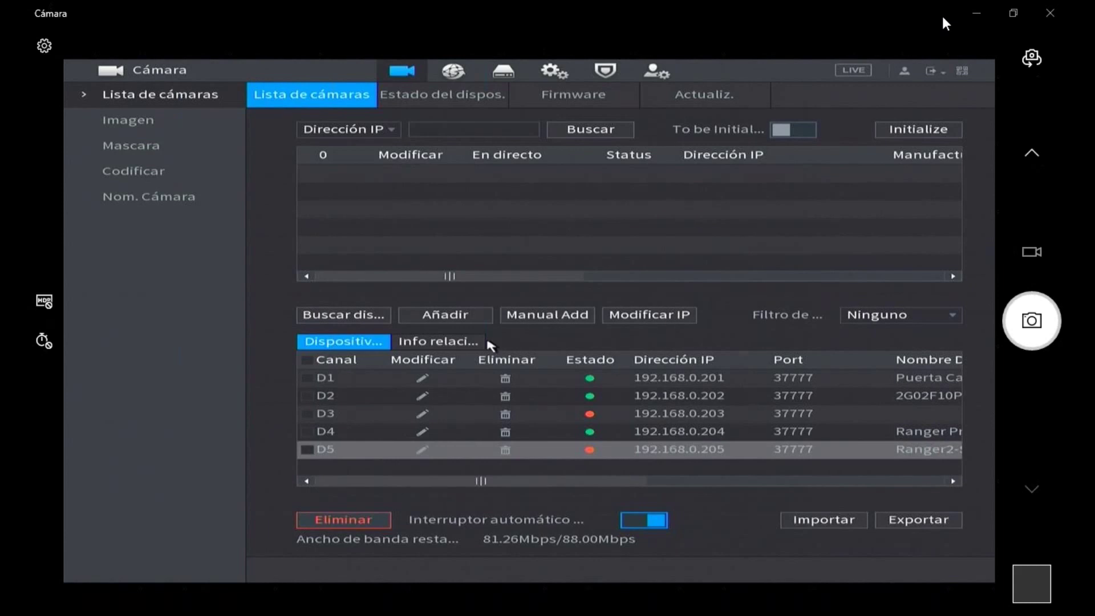
pyautogui.click(343, 318)
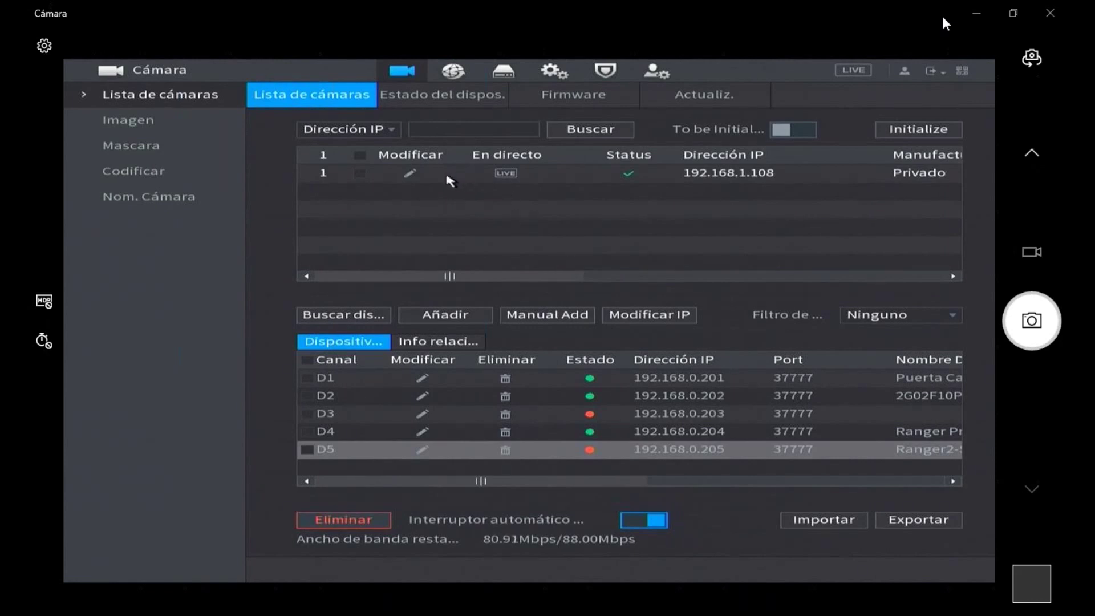
# - Try initializing 192.168.1.108, dismiss the already-initialized notice, and toggle the To be Initialized filter
pyautogui.click(359, 174)
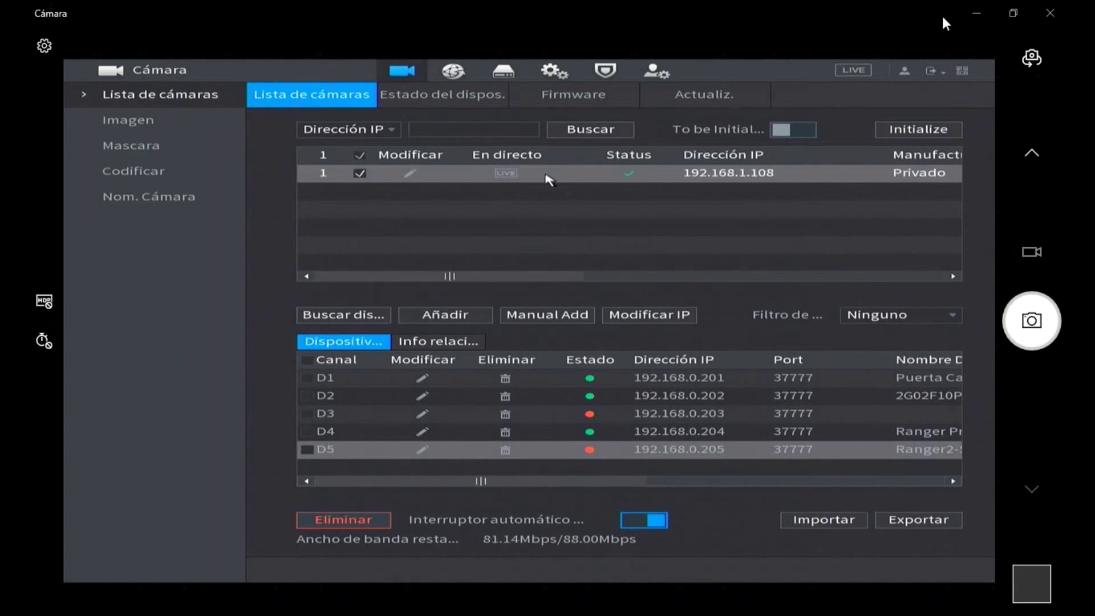
pyautogui.click(912, 130)
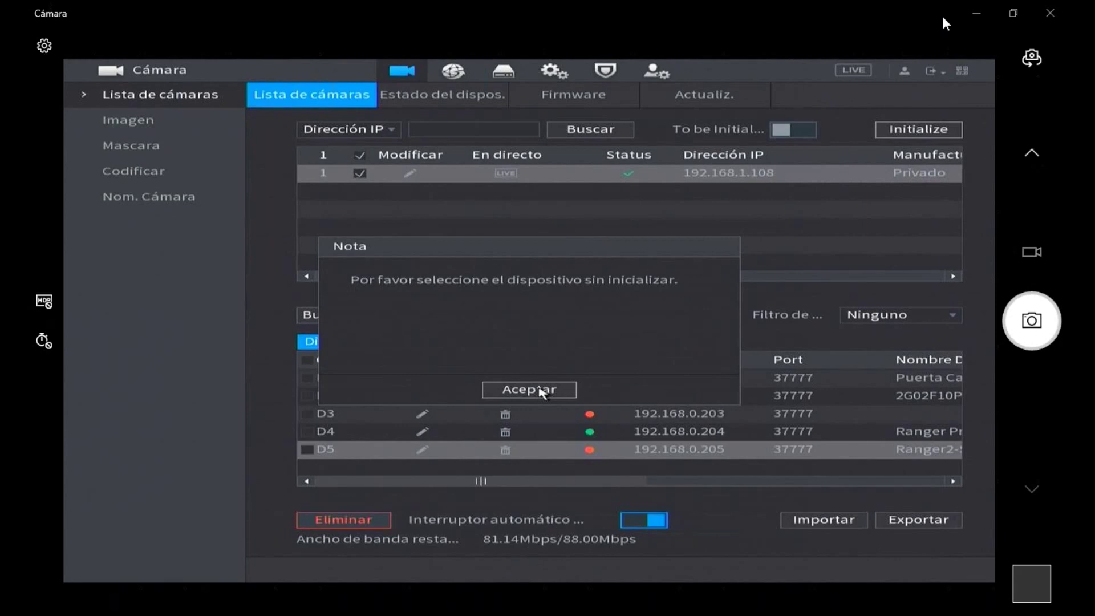
pyautogui.click(539, 393)
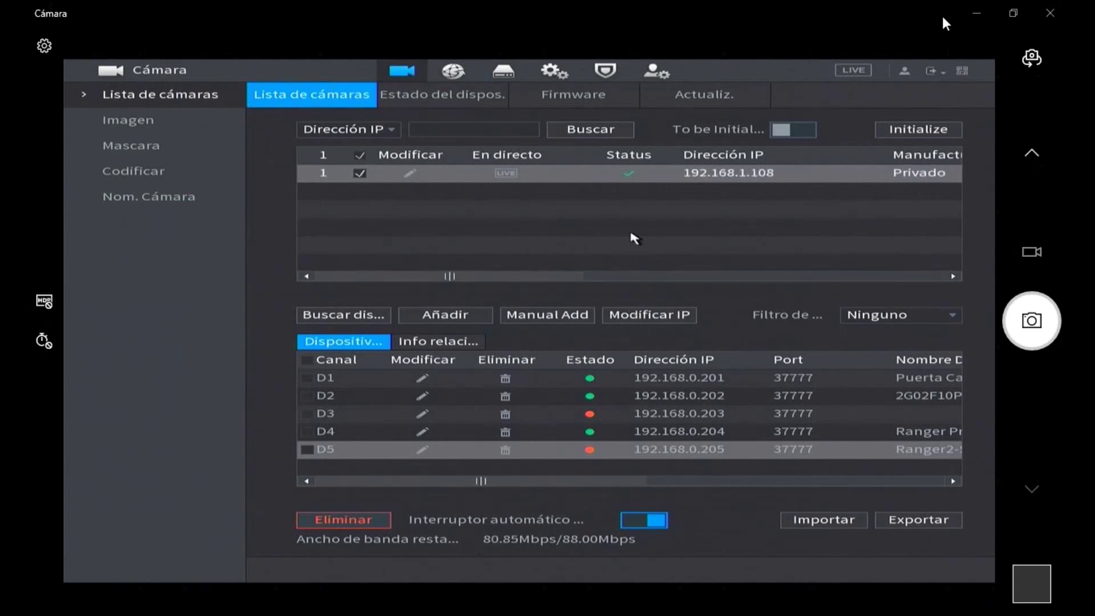
pyautogui.click(791, 131)
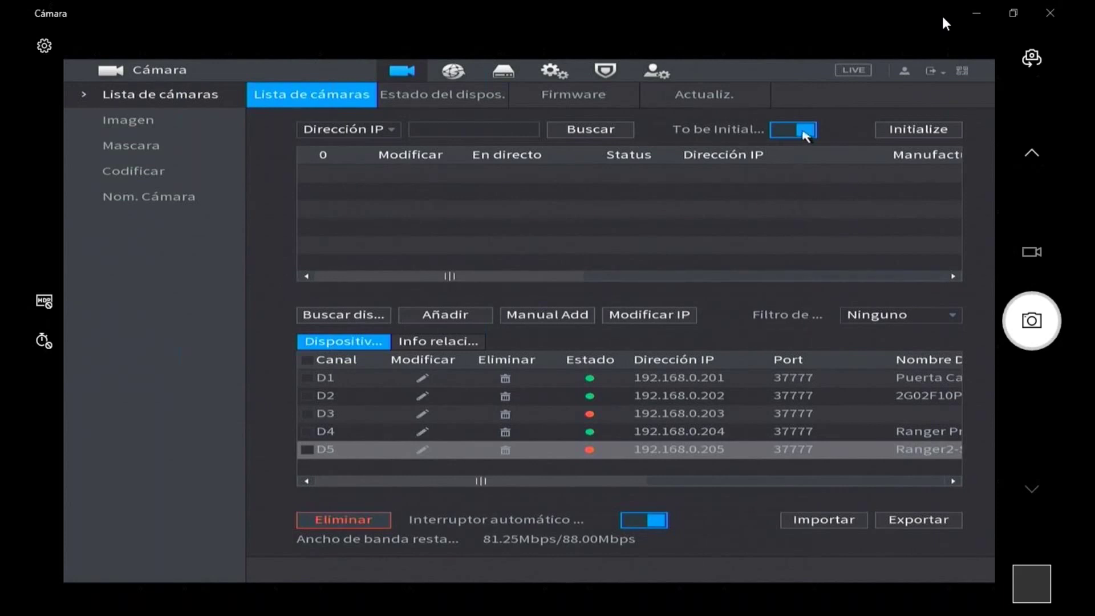
pyautogui.click(805, 136)
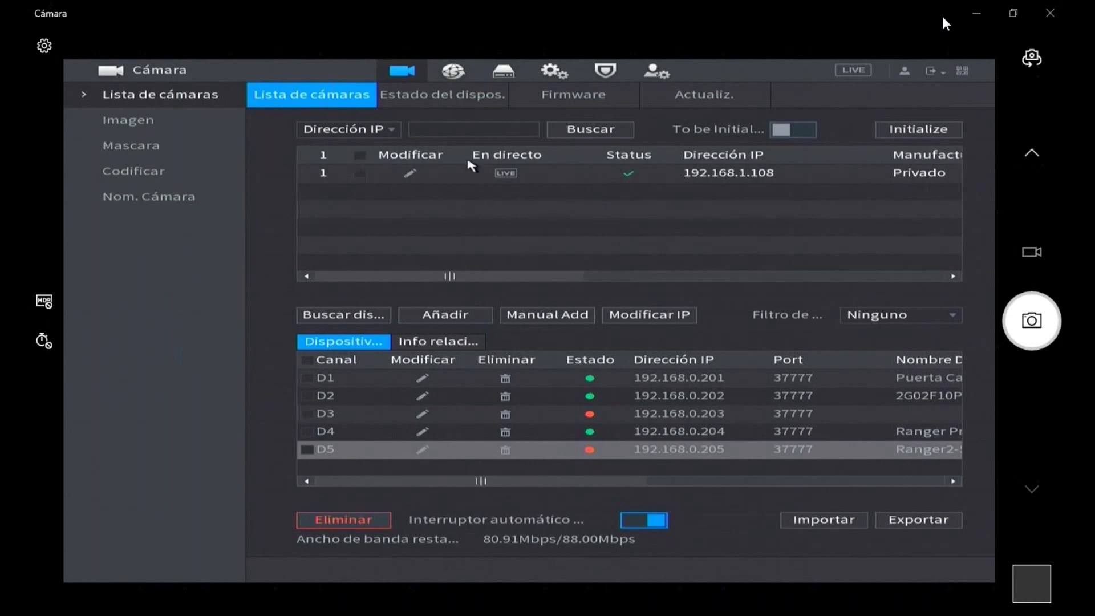
pyautogui.click(382, 131)
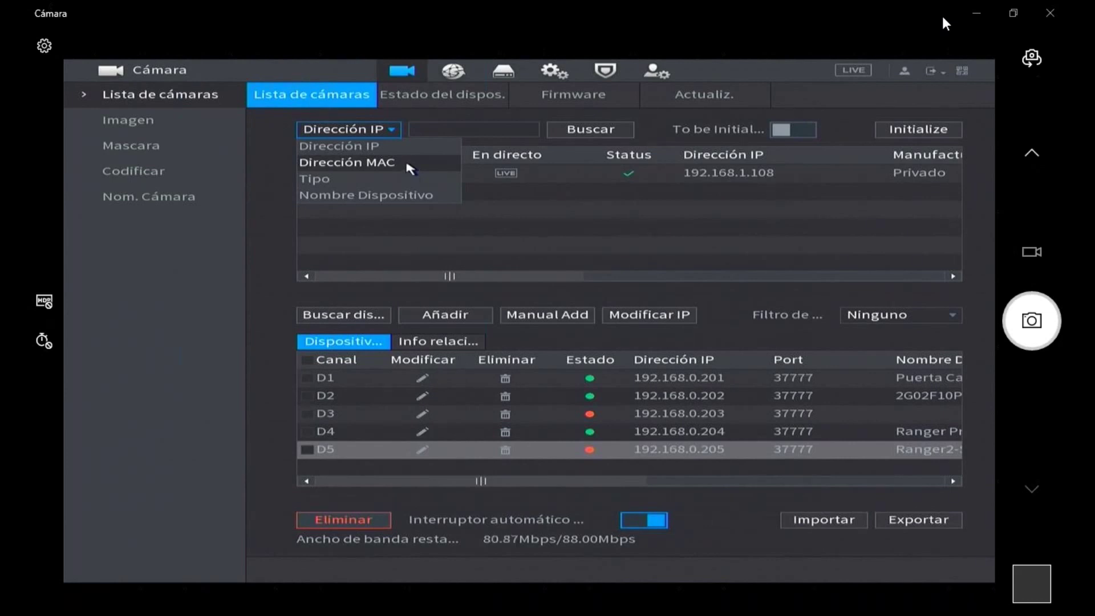
# - Keep searching by Dirección IP and bring up Modificar IP for 192.168.1.108
pyautogui.click(434, 123)
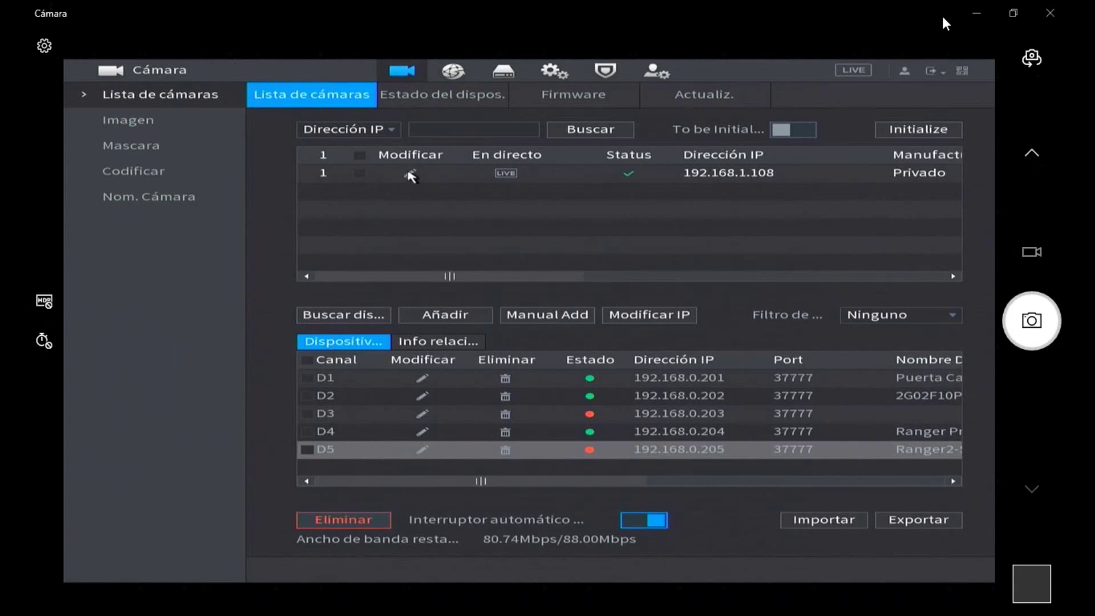
pyautogui.click(410, 176)
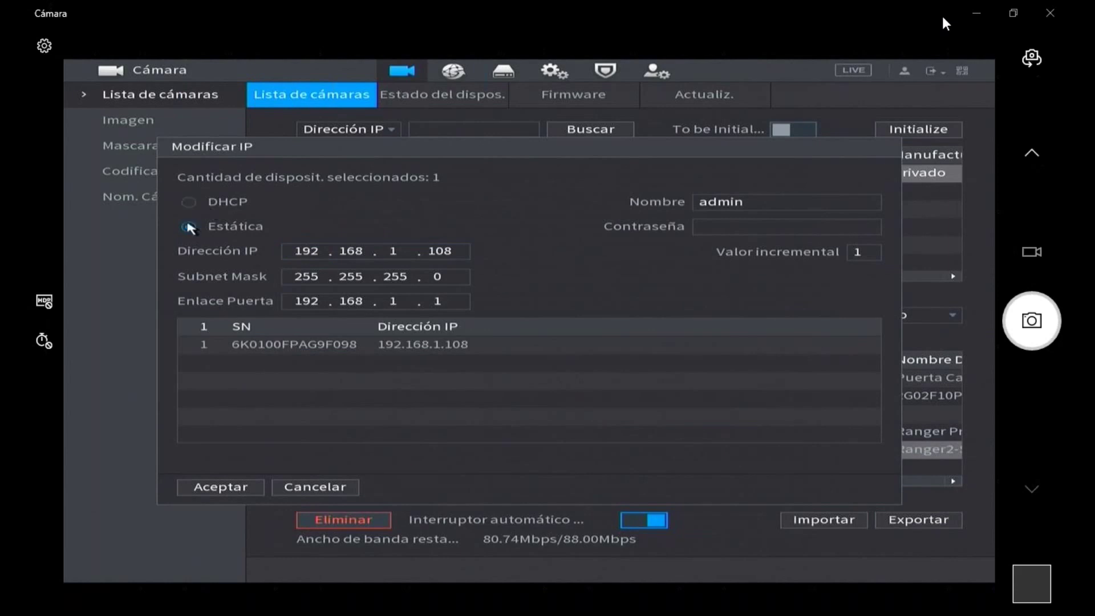
# - Change the camera IP to 192.168.0.210 and the gateway to 192.168.0.1
pyautogui.click(399, 251)
pyautogui.click(436, 303)
pyautogui.click(396, 304)
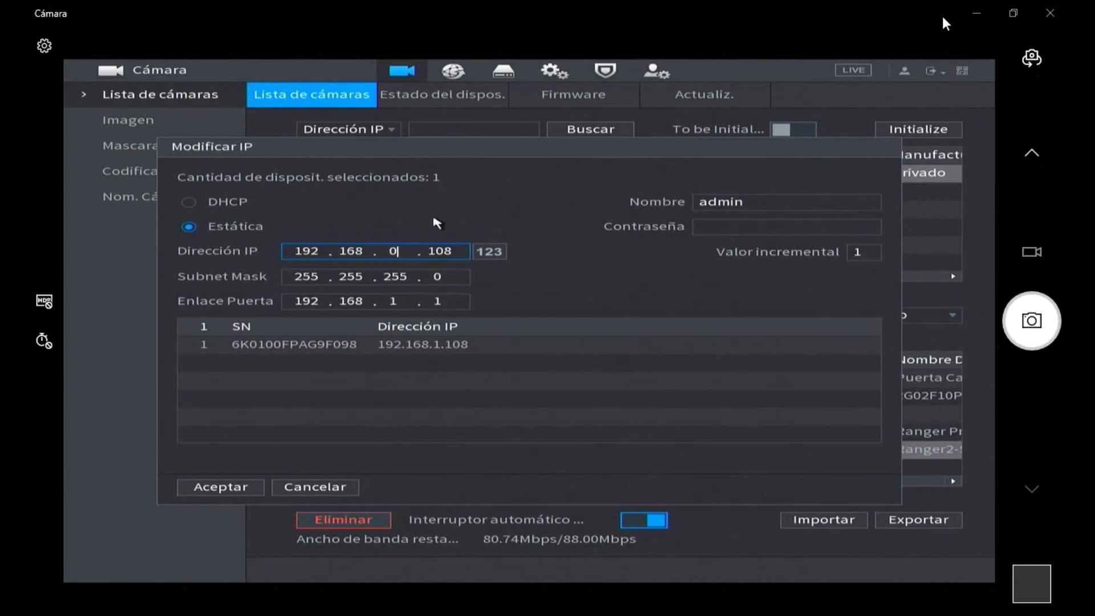
pyautogui.click(450, 256)
pyautogui.click(452, 255)
pyautogui.click(458, 266)
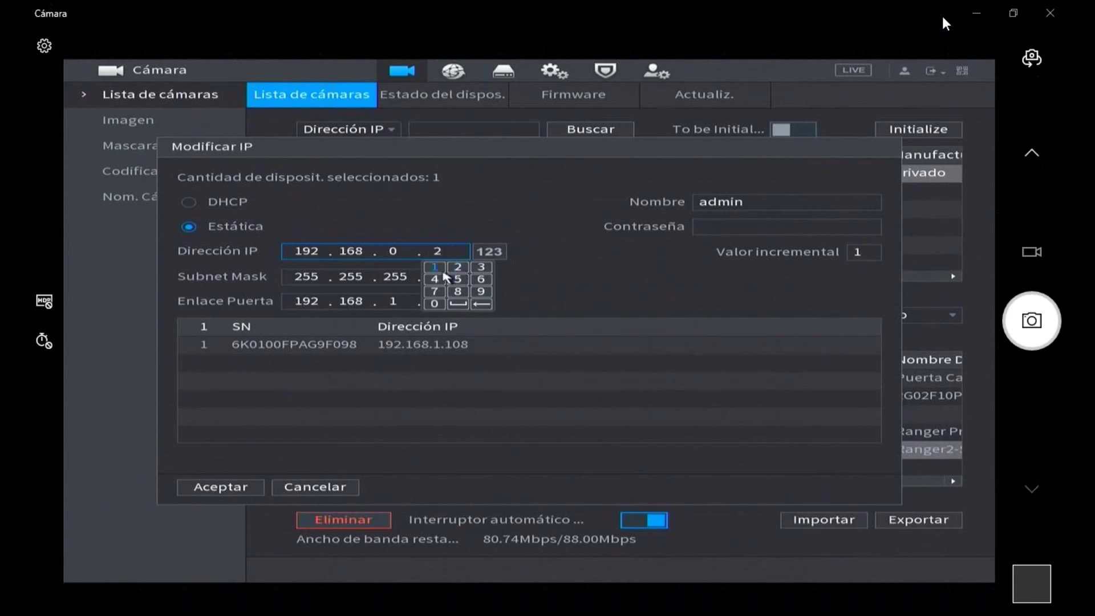
pyautogui.click(435, 267)
pyautogui.click(435, 303)
pyautogui.click(378, 285)
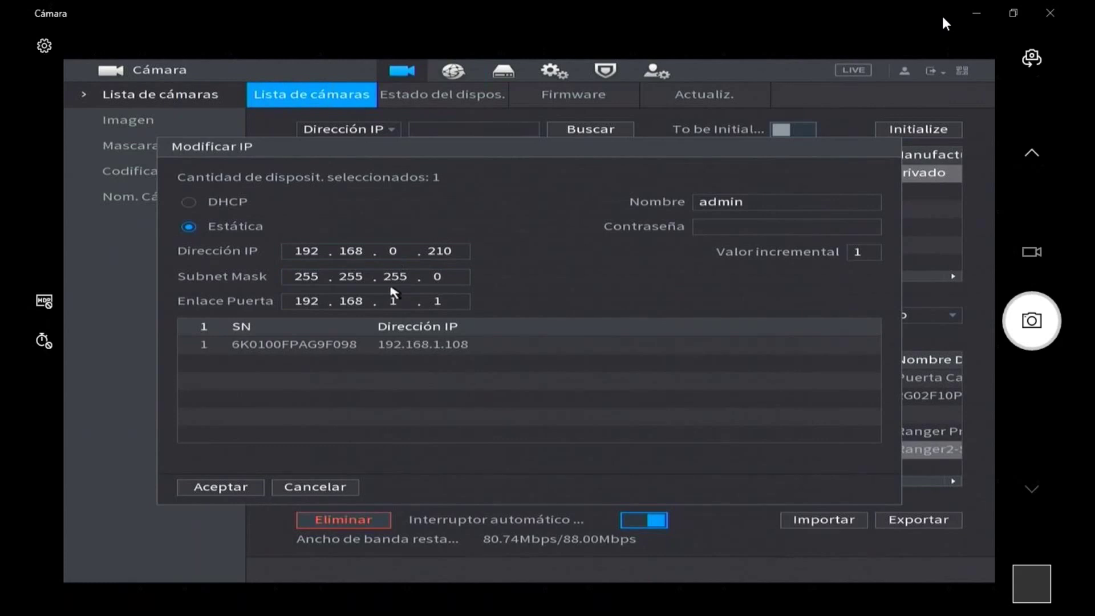
pyautogui.click(394, 298)
pyautogui.click(437, 354)
pyautogui.click(390, 353)
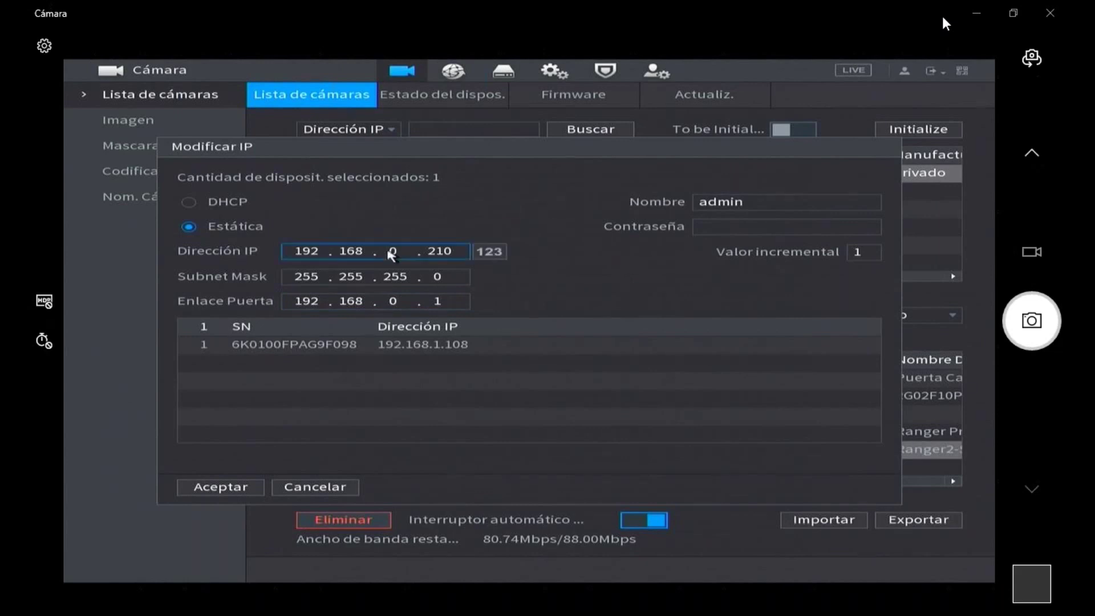
# - Enter the camera's admin password with the on-screen keyboard
pyautogui.click(725, 234)
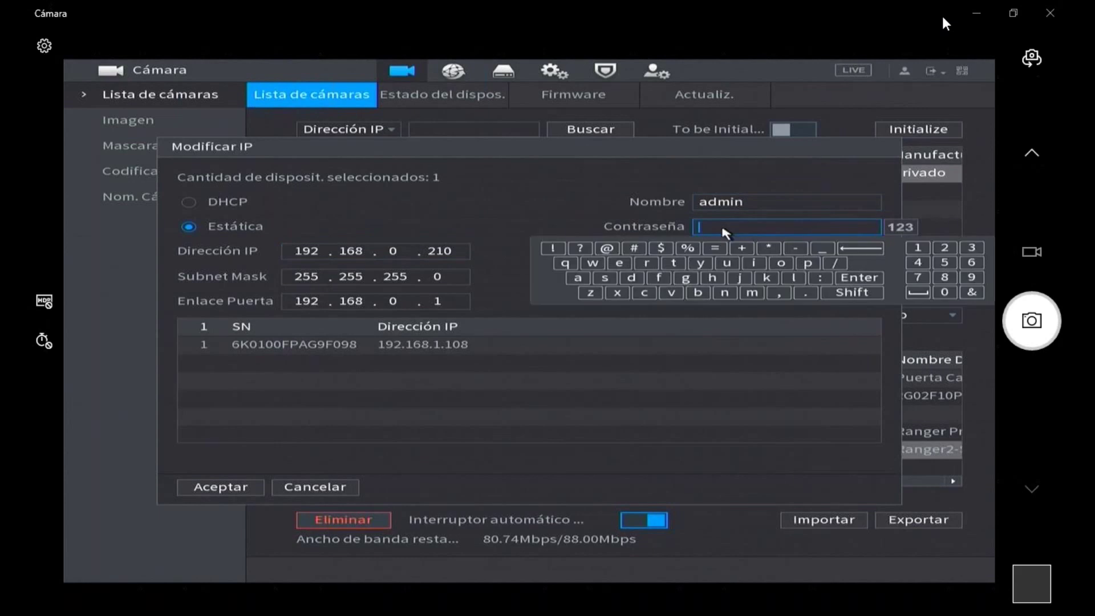
pyautogui.click(579, 279)
pyautogui.click(632, 278)
pyautogui.click(752, 293)
pyautogui.click(751, 266)
pyautogui.click(724, 293)
pyautogui.click(918, 248)
pyautogui.click(944, 247)
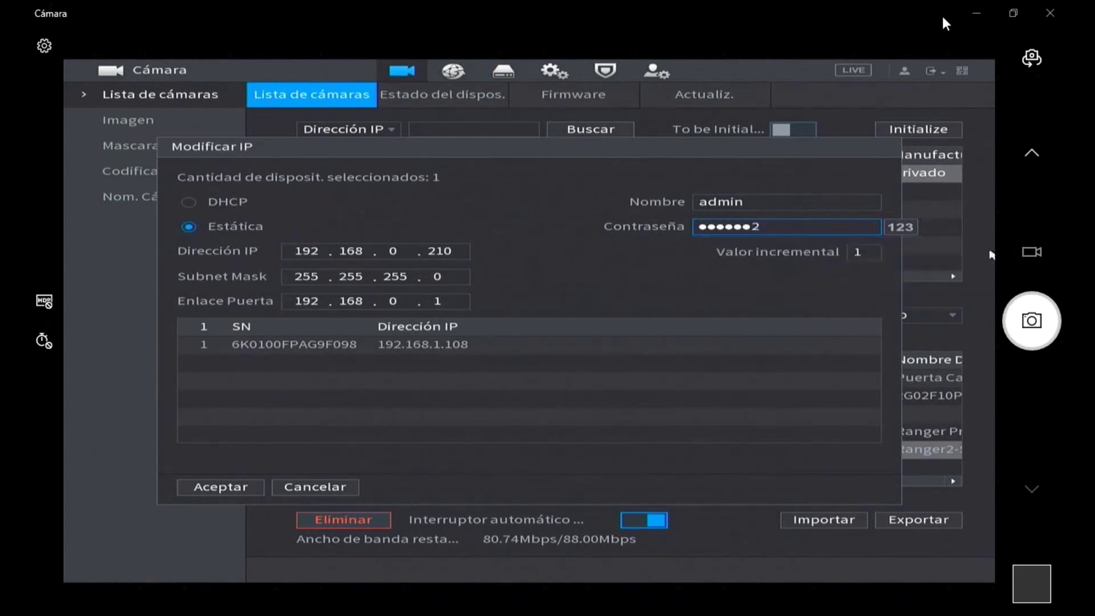
pyautogui.click(837, 230)
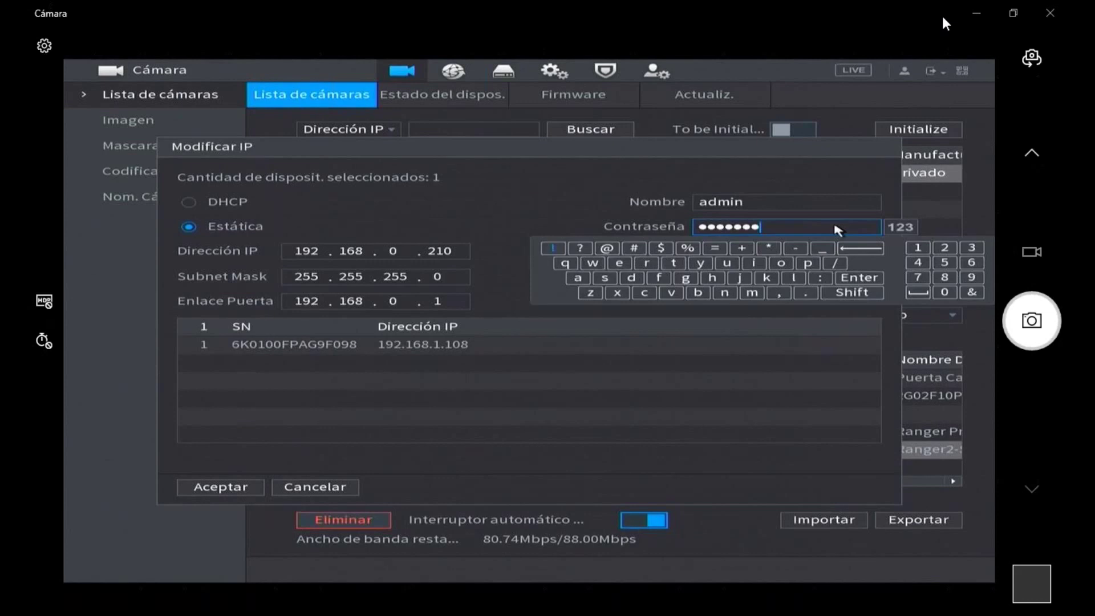
pyautogui.click(525, 204)
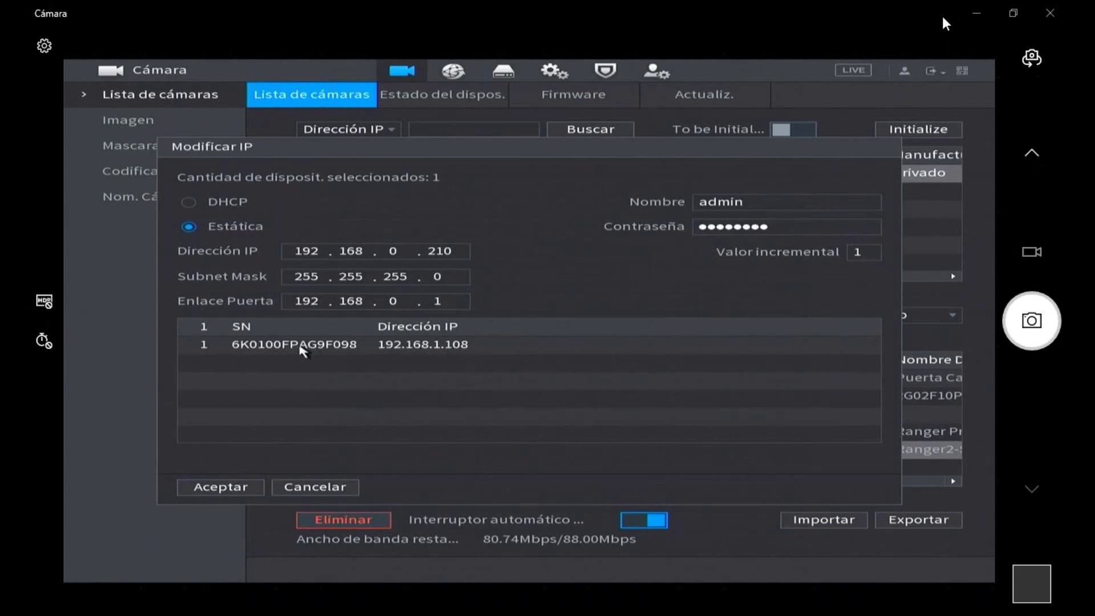
# - Apply the new static IP, add 192.168.0.210 as channel D6, and scroll to its name columns
pyautogui.click(255, 488)
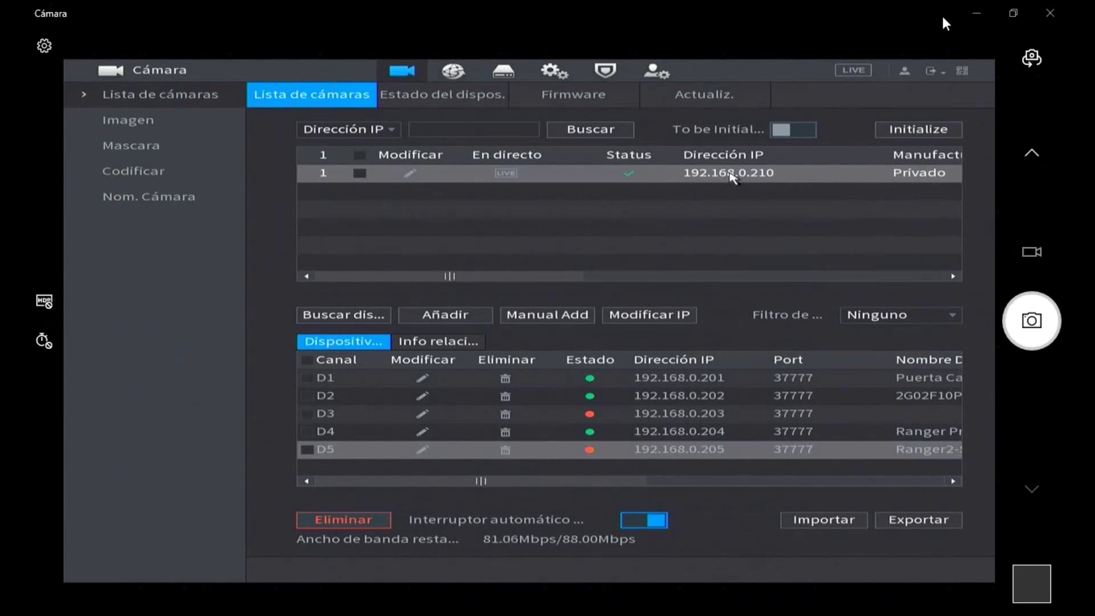
pyautogui.doubleClick(587, 177)
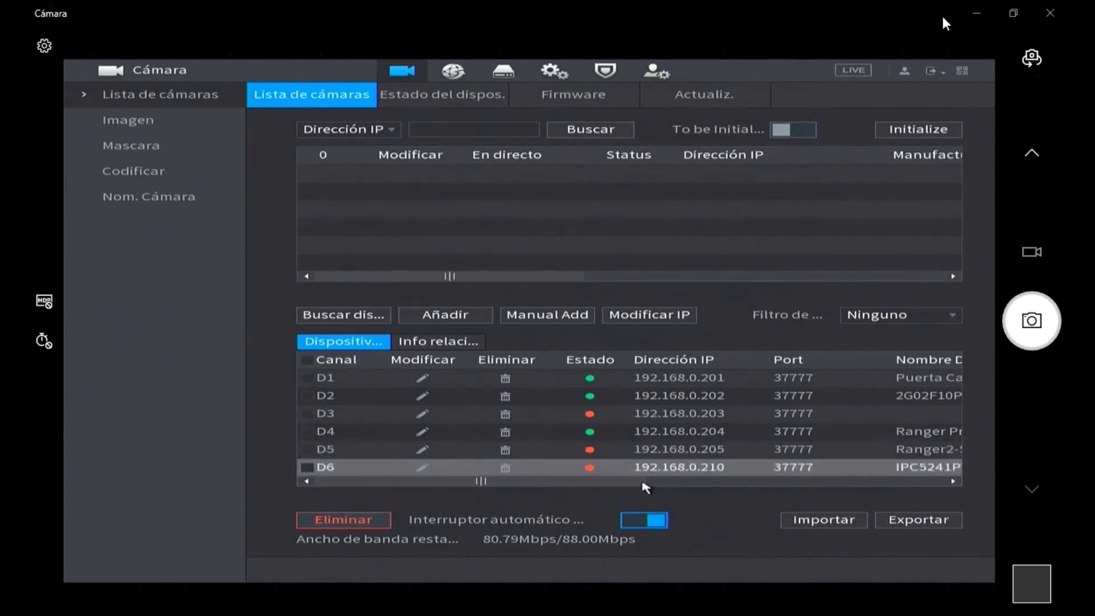
pyautogui.click(687, 482)
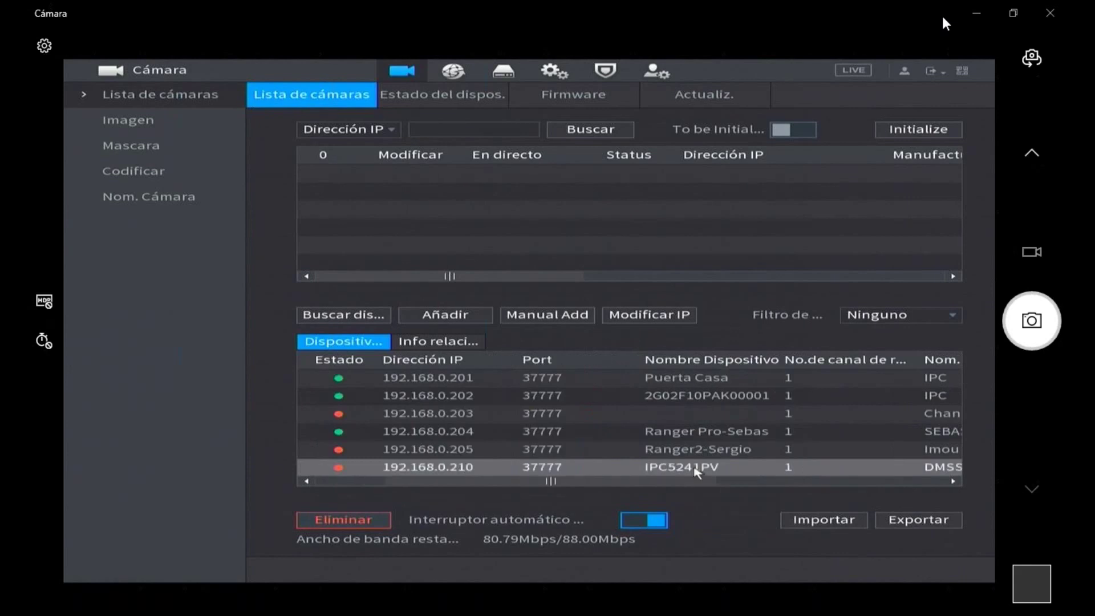
pyautogui.click(850, 482)
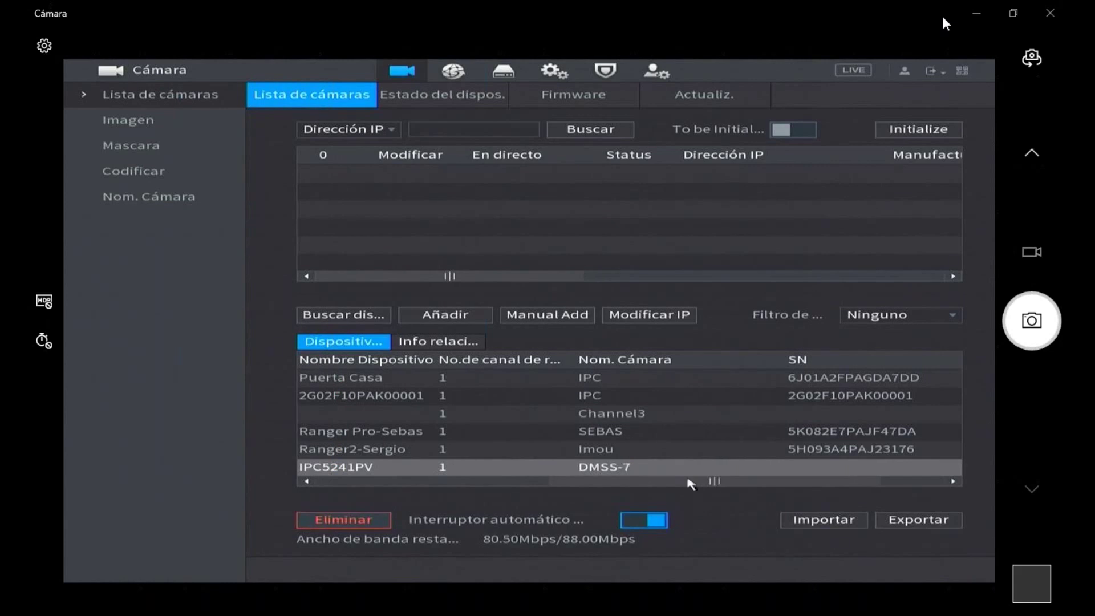
pyautogui.moveTo(716, 482); pyautogui.dragTo(439, 488)
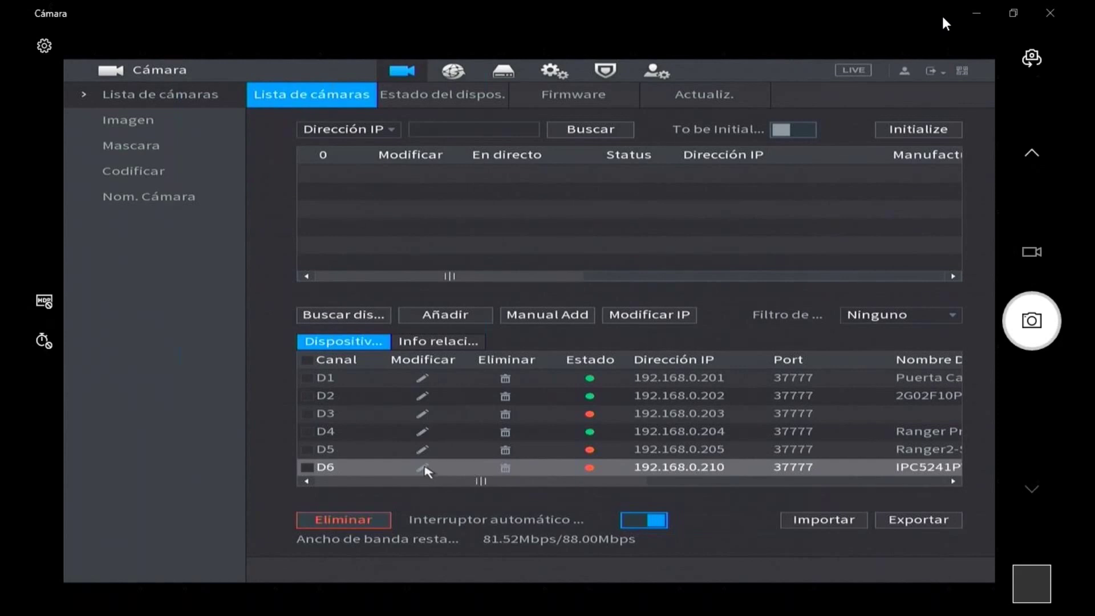
# - Inspect D6's edit settings: manufacturer Privado, IP 192.168.0.210, port 37777 and password
pyautogui.click(423, 468)
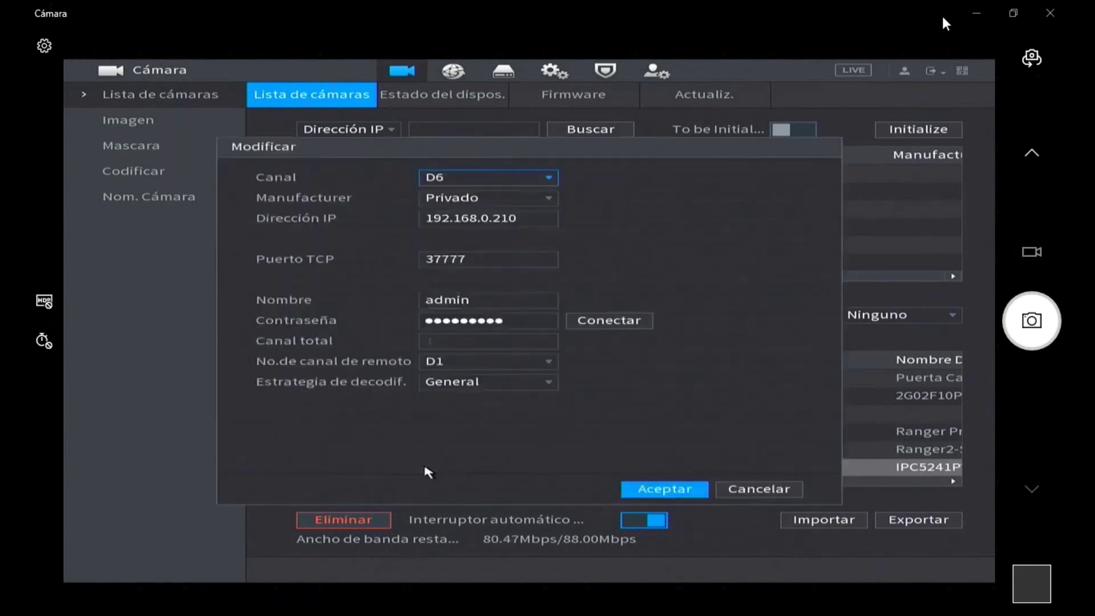
pyautogui.click(481, 204)
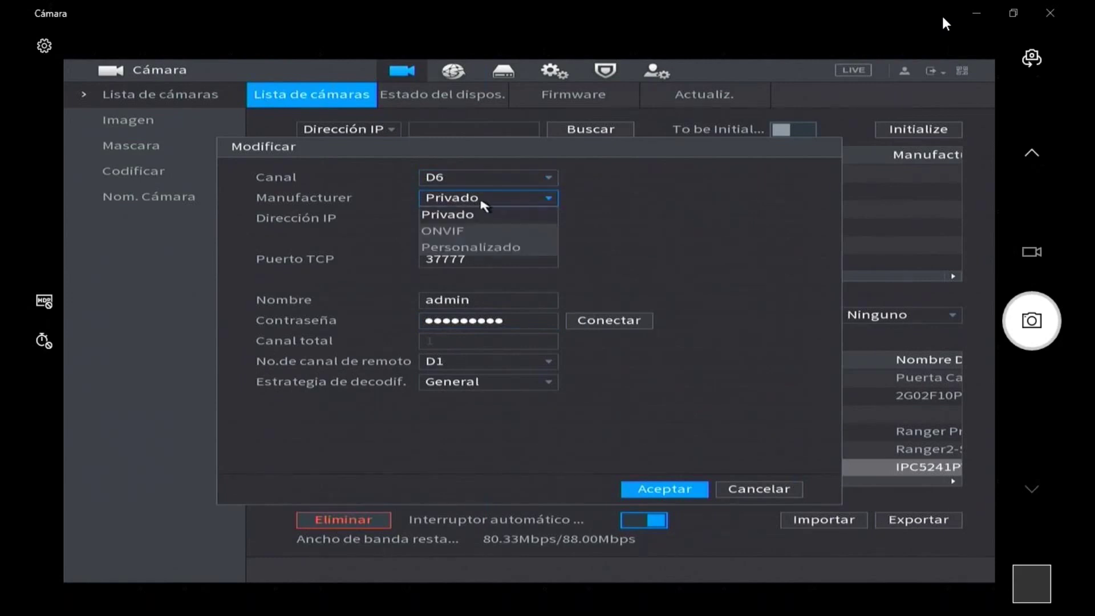
pyautogui.click(482, 205)
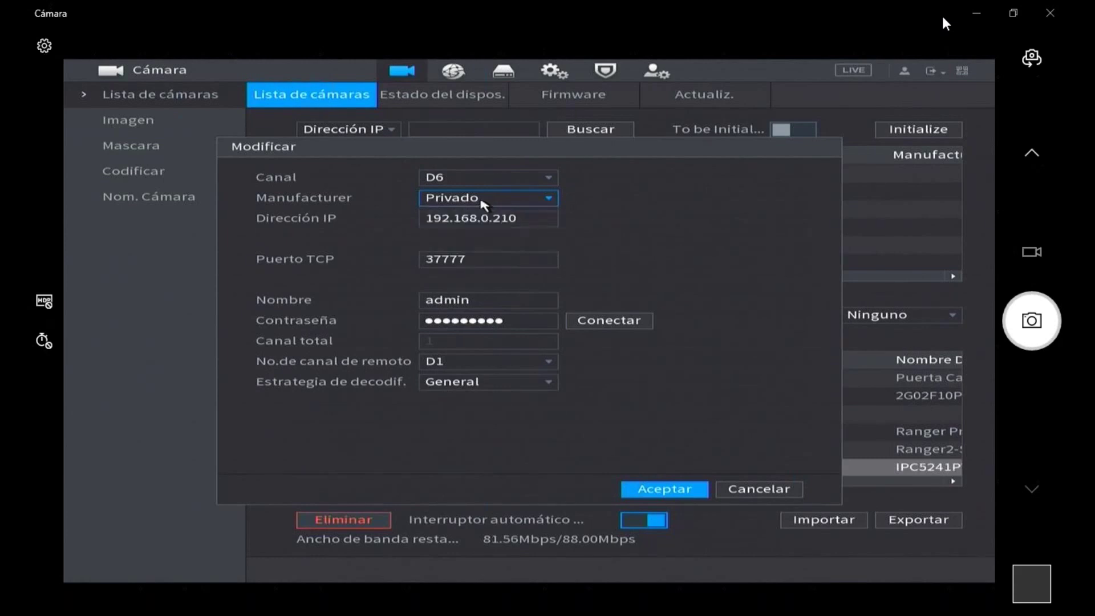
pyautogui.click(483, 222)
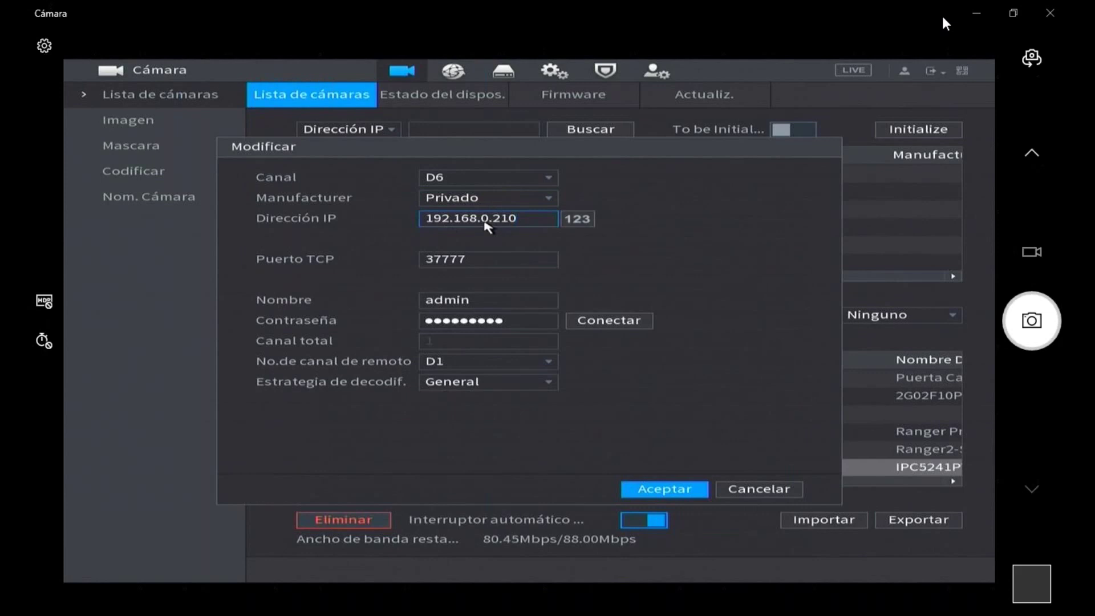
pyautogui.click(485, 260)
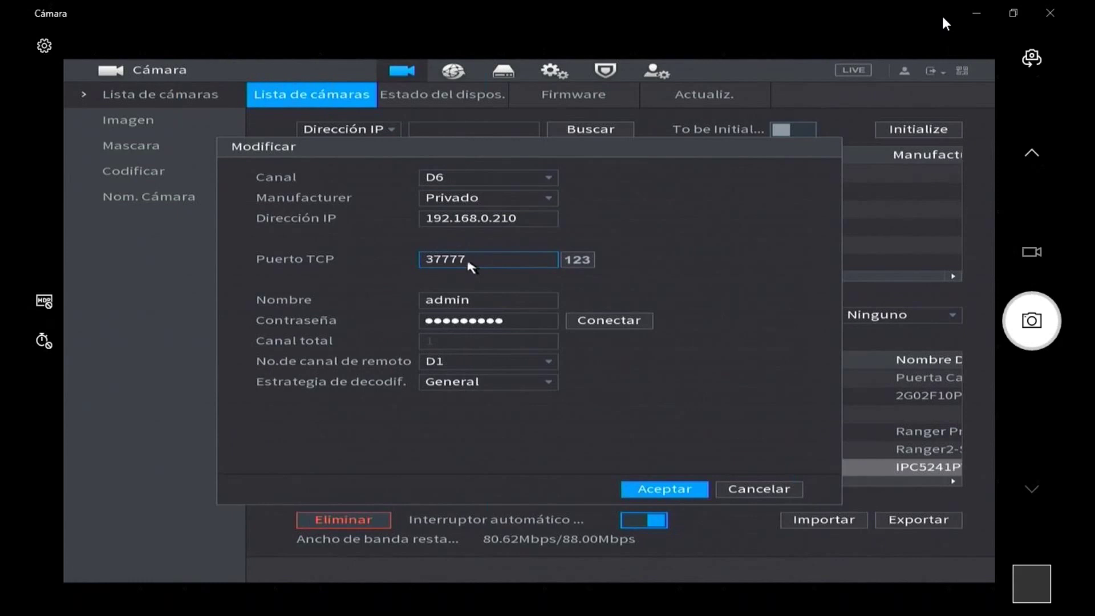
pyautogui.click(530, 324)
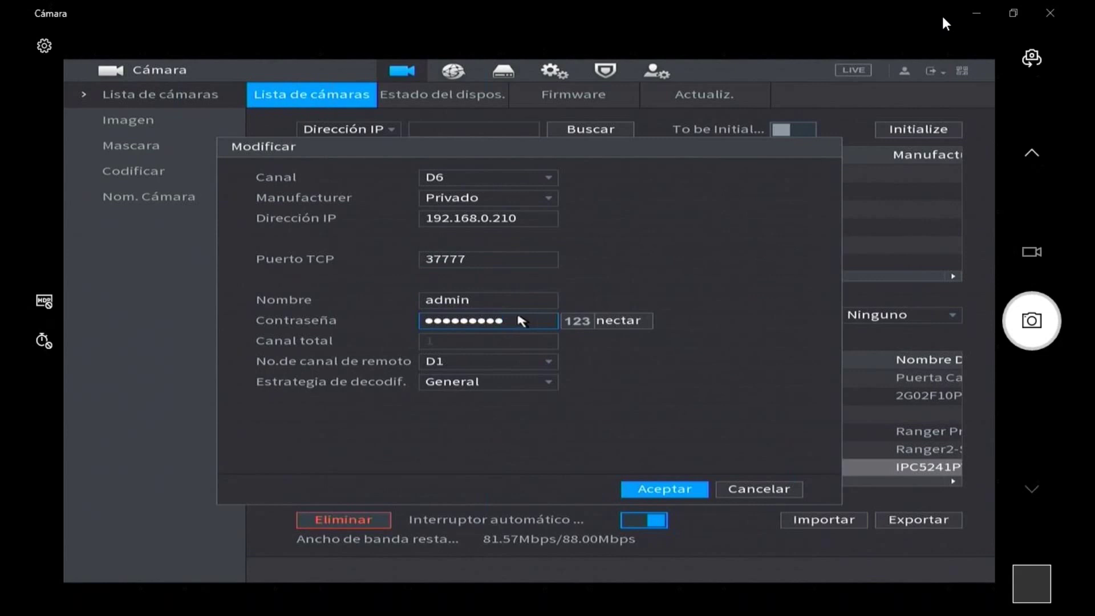
# - Clear and re-enter the camera password for channel D6
pyautogui.click(521, 321)
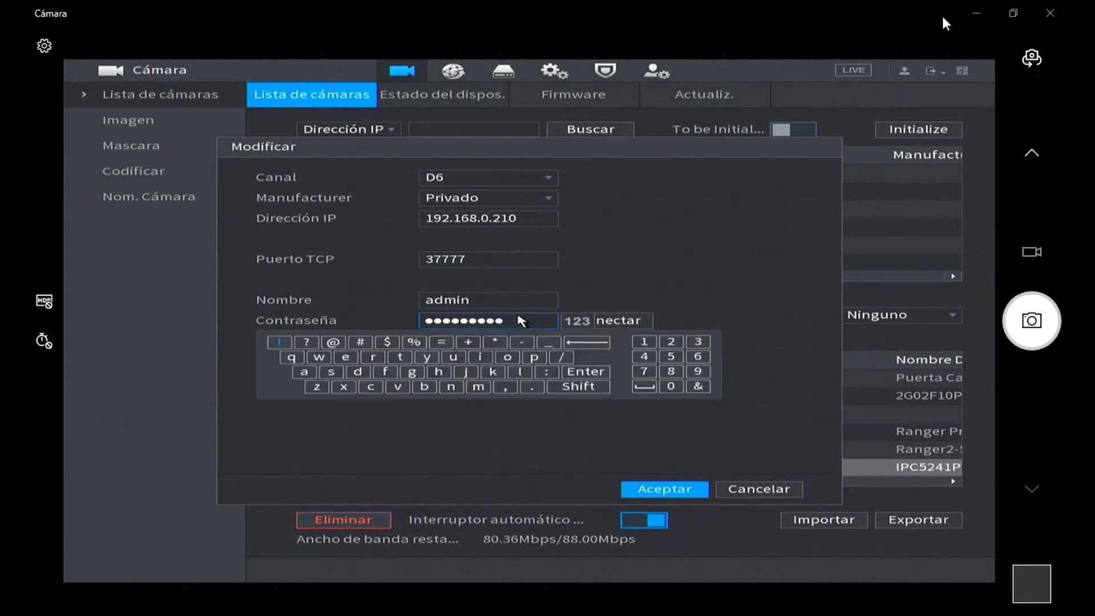
pyautogui.click(585, 343)
pyautogui.click(585, 344)
pyautogui.click(586, 346)
pyautogui.click(587, 347)
pyautogui.click(586, 348)
pyautogui.click(586, 348)
pyautogui.click(586, 349)
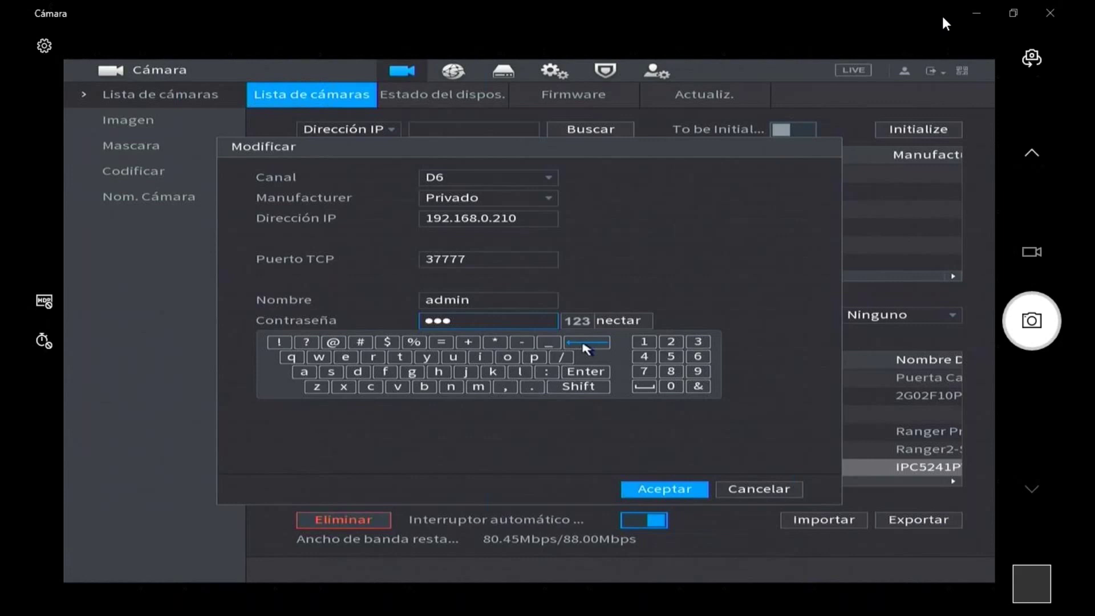
pyautogui.click(586, 349)
pyautogui.click(586, 349)
pyautogui.click(585, 348)
pyautogui.click(311, 372)
pyautogui.click(645, 342)
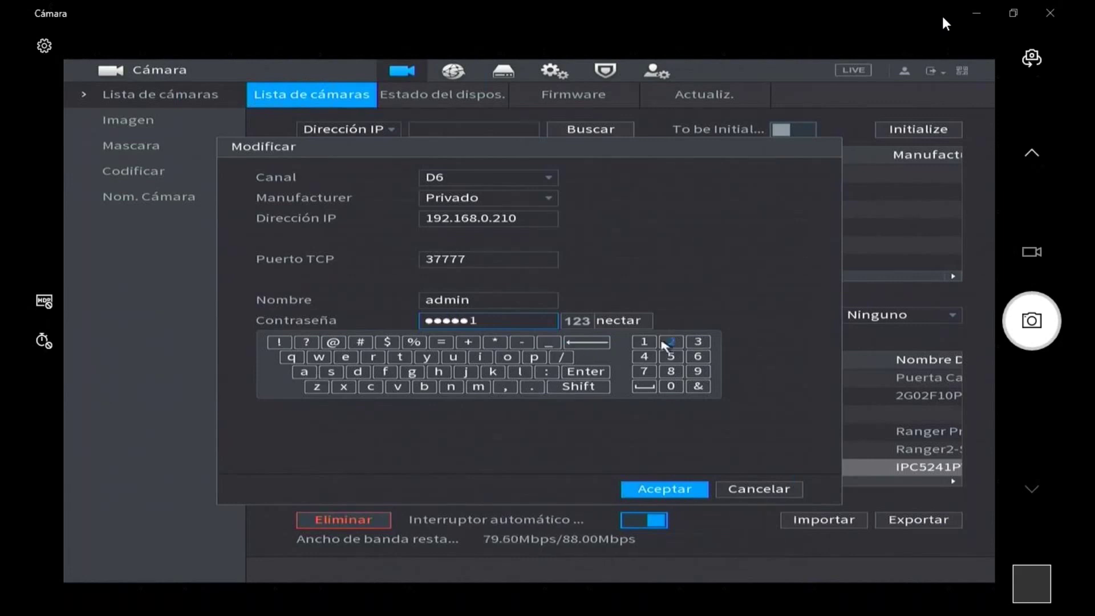
pyautogui.click(669, 344)
pyautogui.click(698, 342)
pyautogui.click(647, 276)
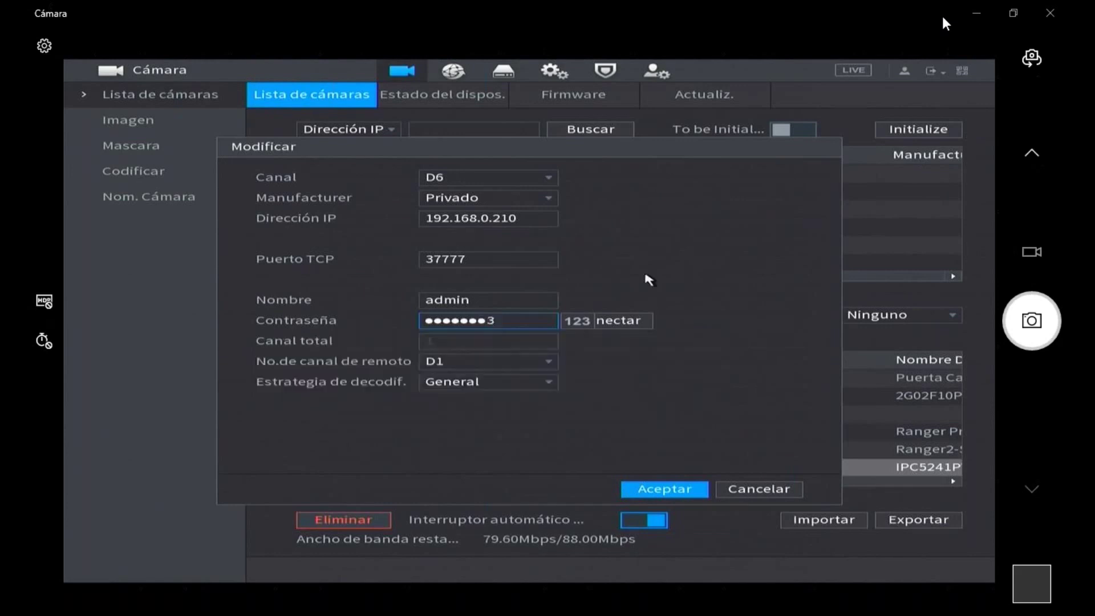
# - Keep remote channel D1 and General decoding, then save channel D6
pyautogui.click(444, 363)
pyautogui.click(471, 363)
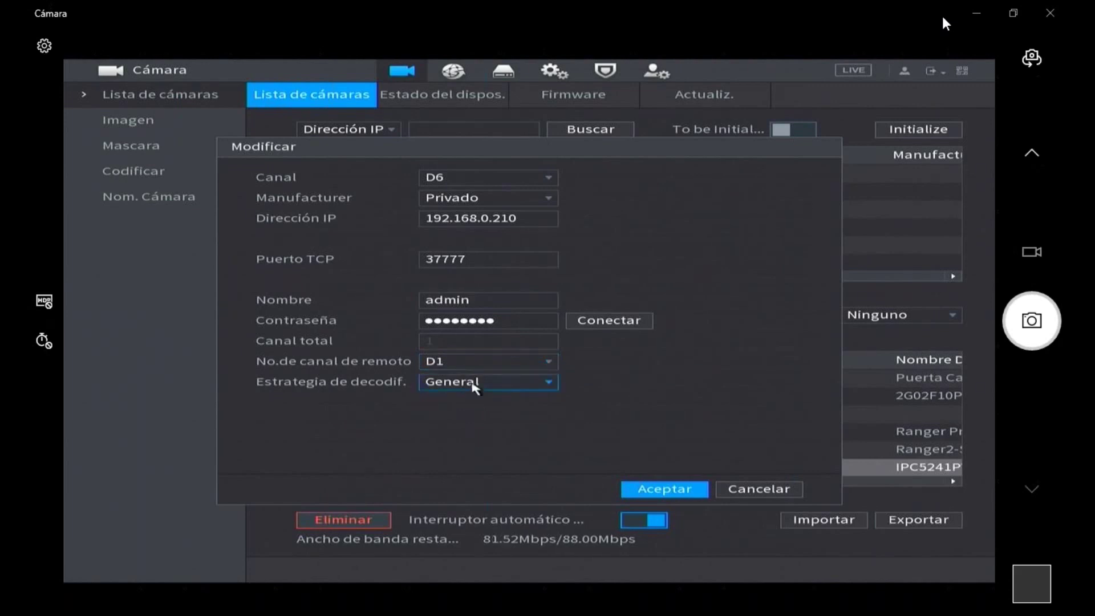
pyautogui.click(458, 364)
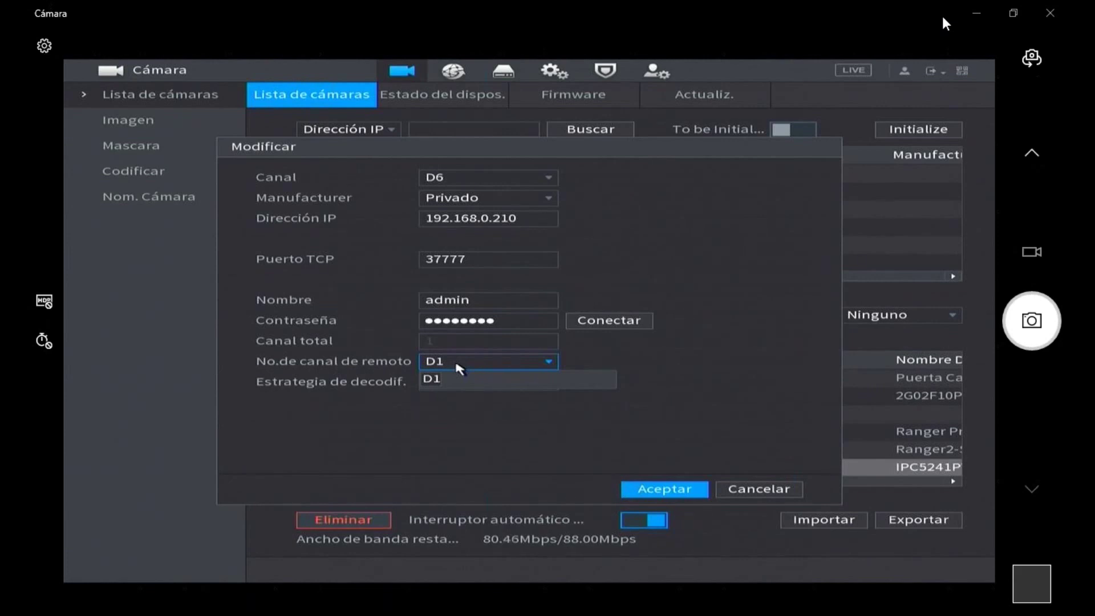
pyautogui.click(458, 365)
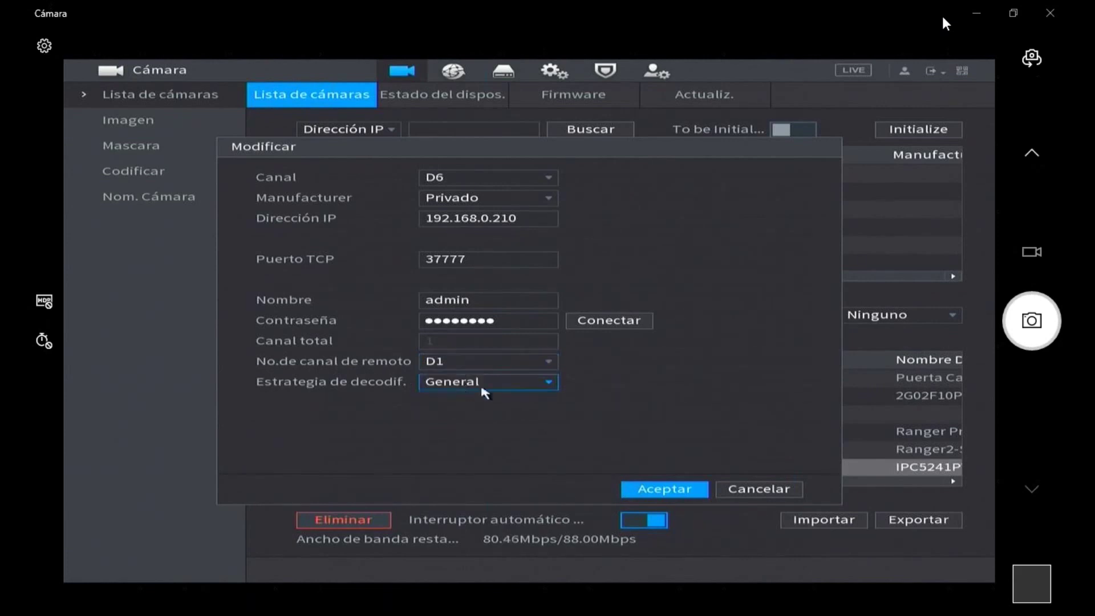
pyautogui.click(501, 393)
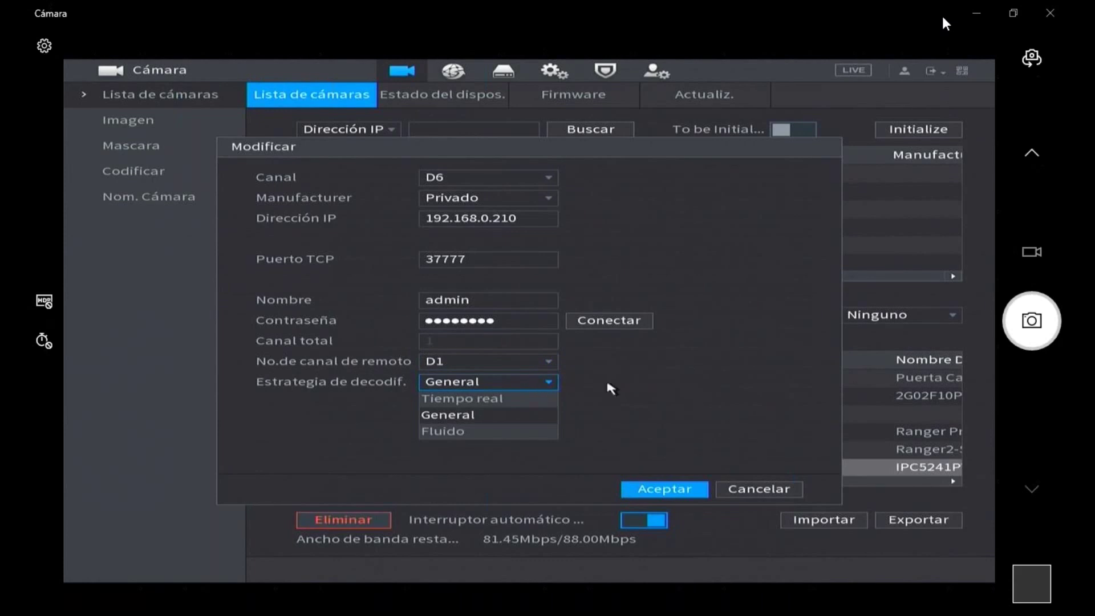
pyautogui.click(638, 391)
pyautogui.click(649, 490)
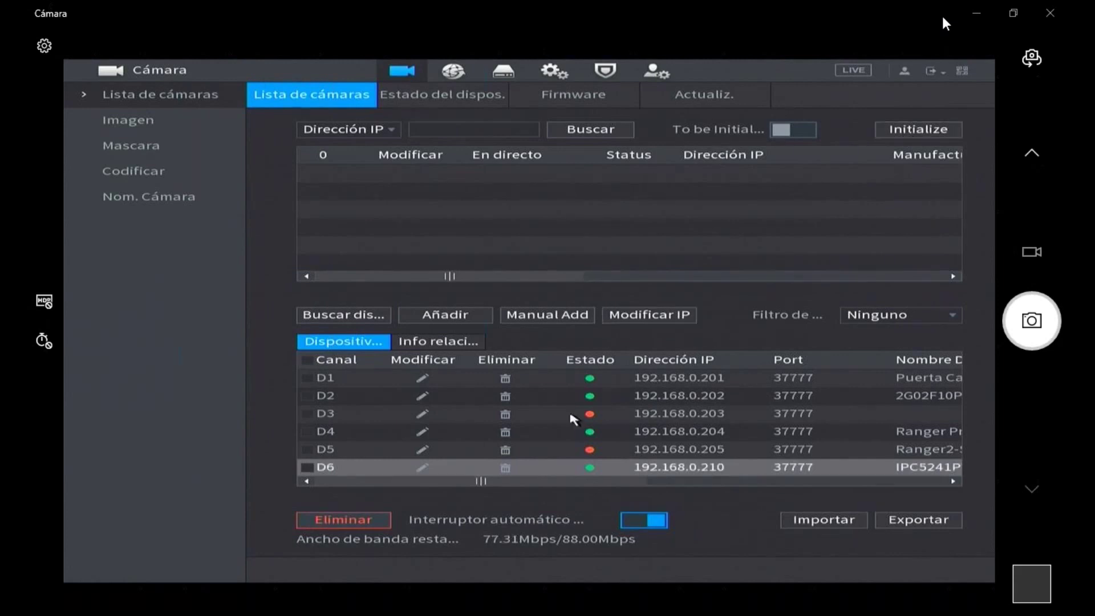
pyautogui.click(422, 467)
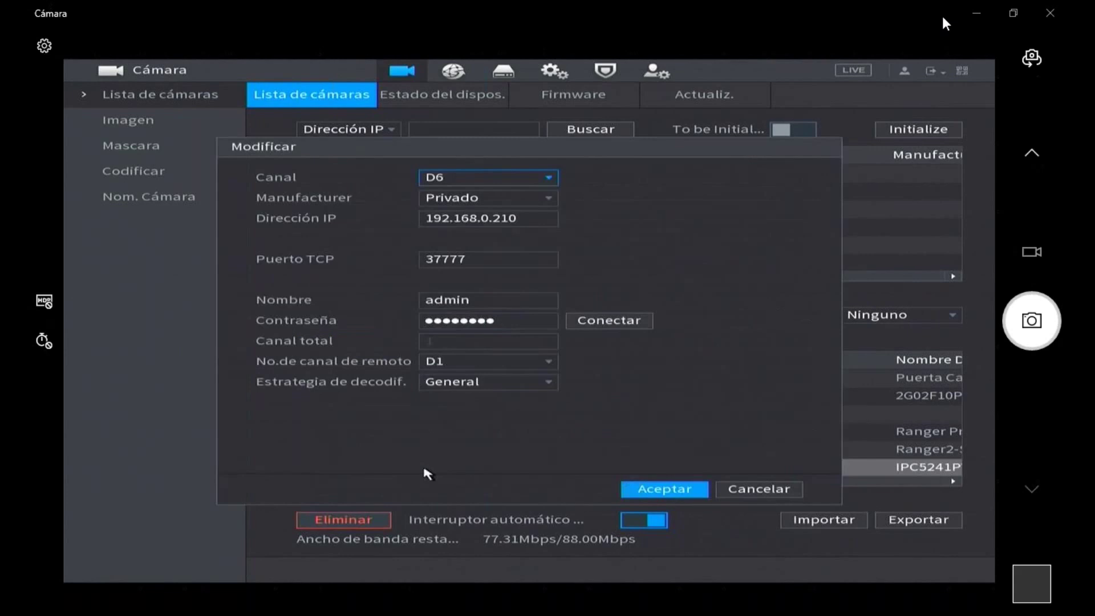
pyautogui.click(500, 321)
pyautogui.rightClick(499, 317)
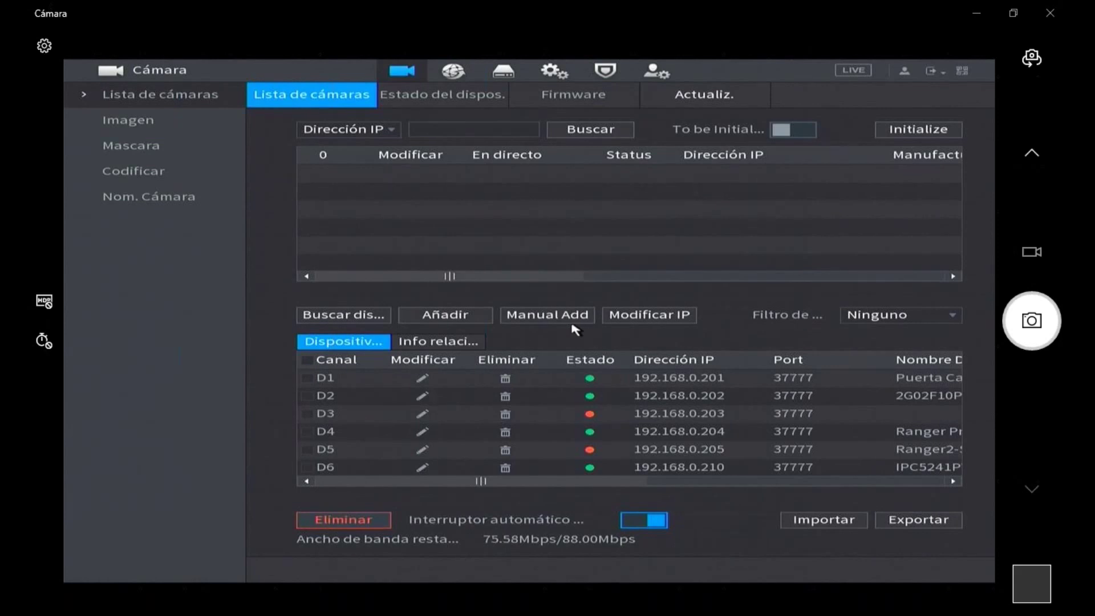
# - Delete channel D6 (192.168.0.210) and confirm the removal
pyautogui.click(505, 468)
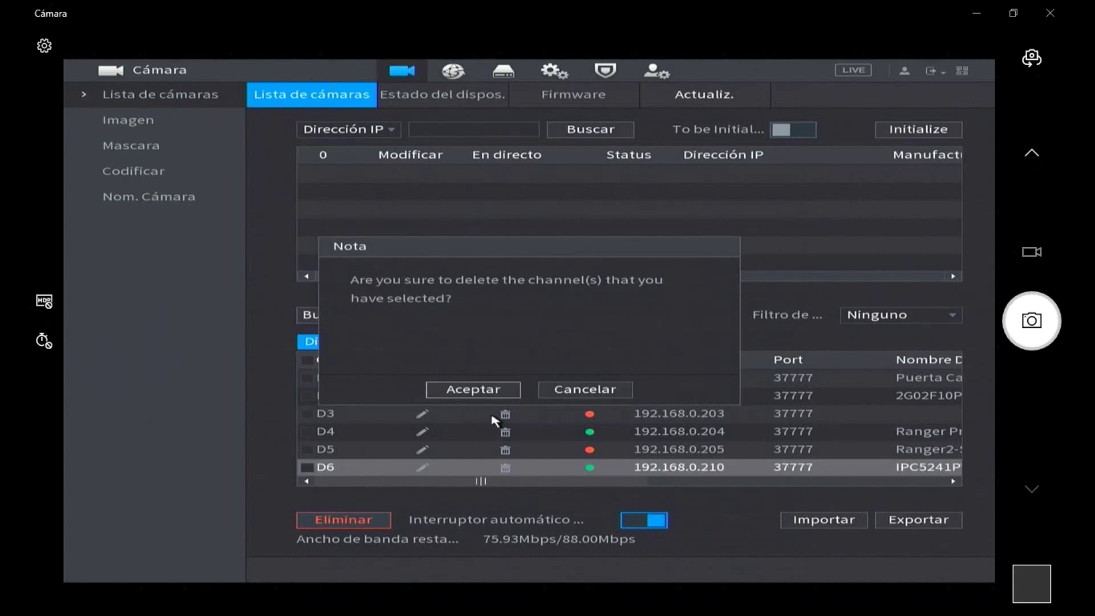
pyautogui.click(484, 391)
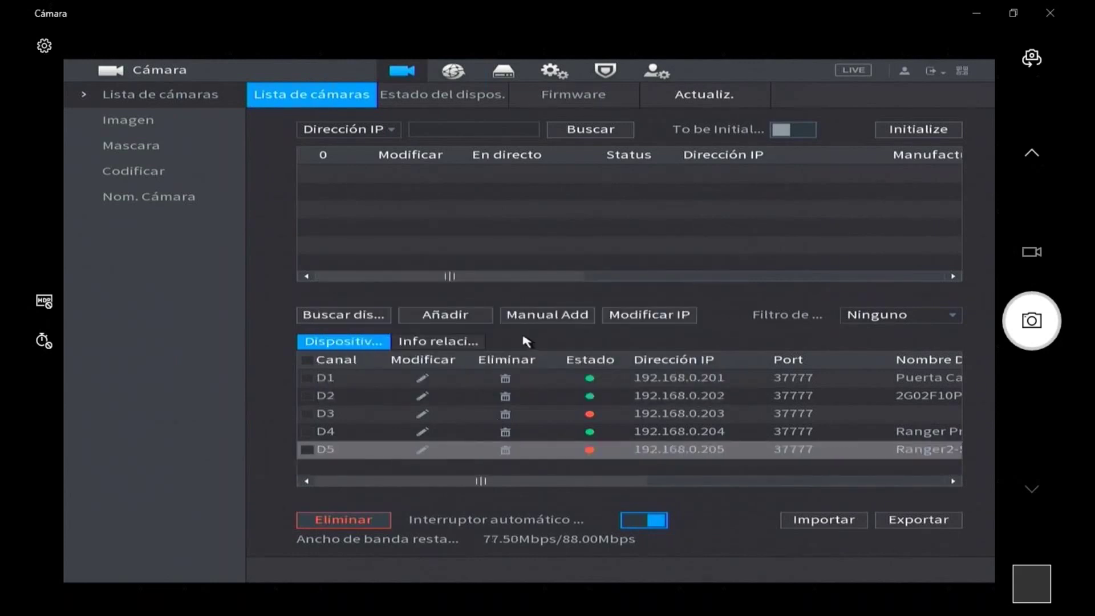
# - Search the network and tick camera 192.168.0.210 (IPC-HFW5241T-AS-PV) in the search results
pyautogui.click(356, 315)
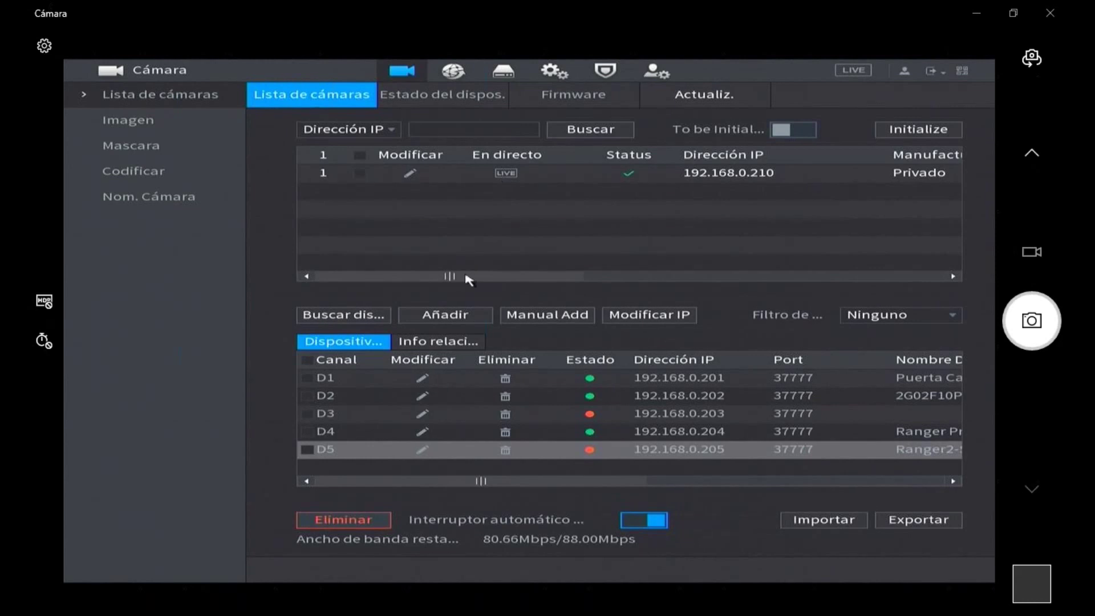
pyautogui.moveTo(465, 276); pyautogui.dragTo(561, 277)
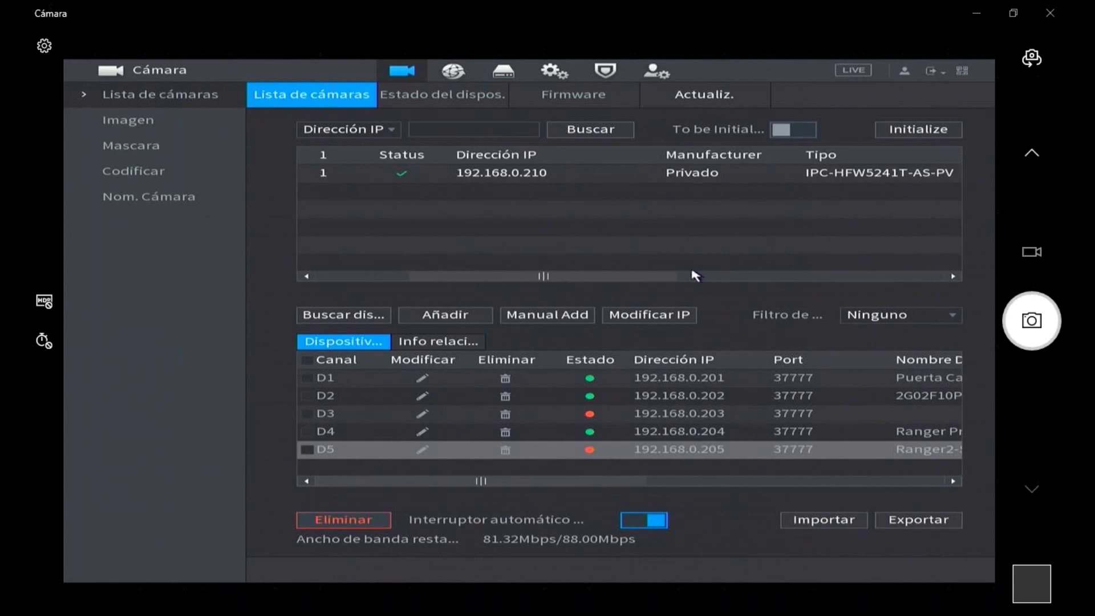
pyautogui.click(954, 276)
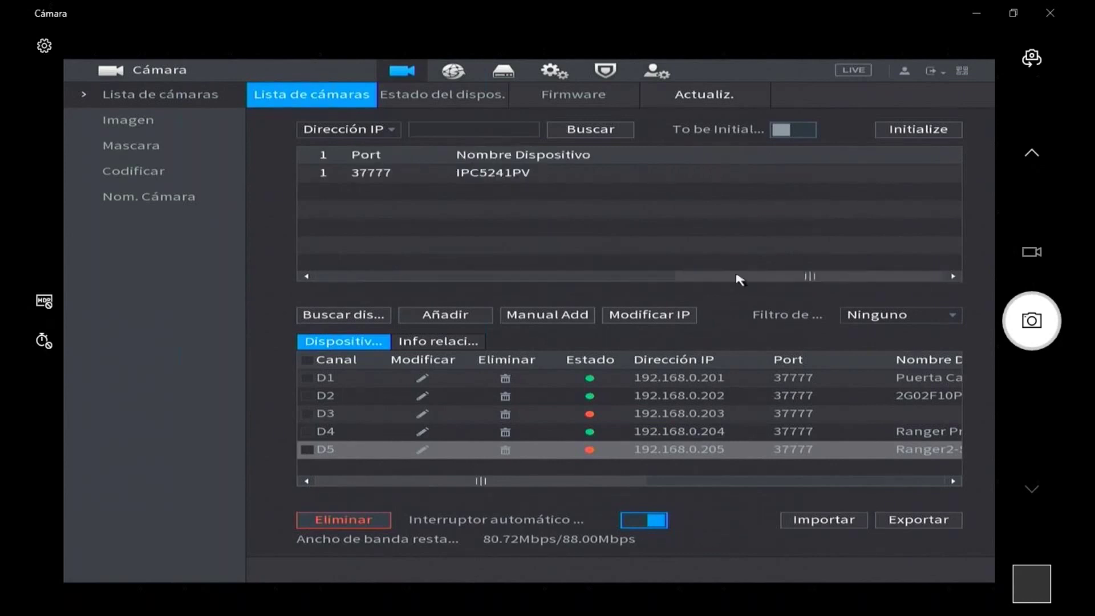
pyautogui.click(305, 278)
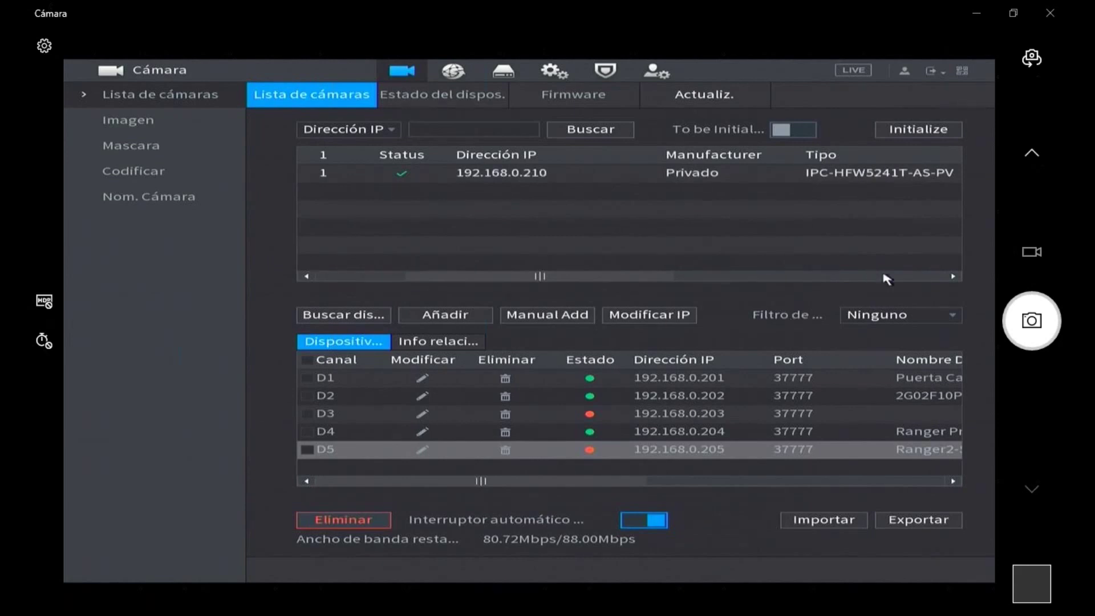
pyautogui.click(960, 278)
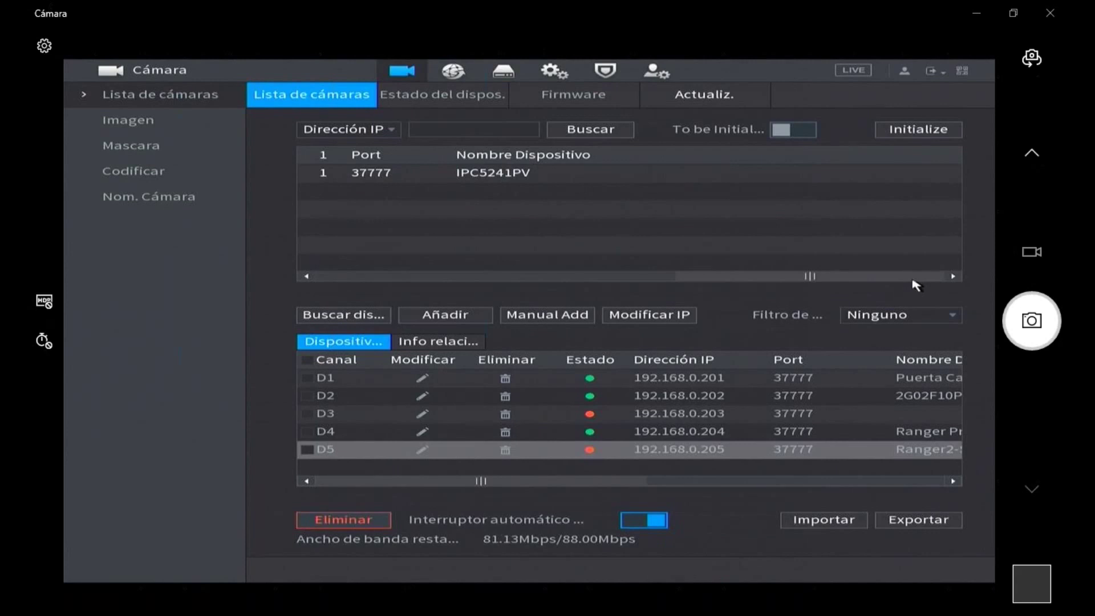
pyautogui.moveTo(893, 279); pyautogui.dragTo(439, 279)
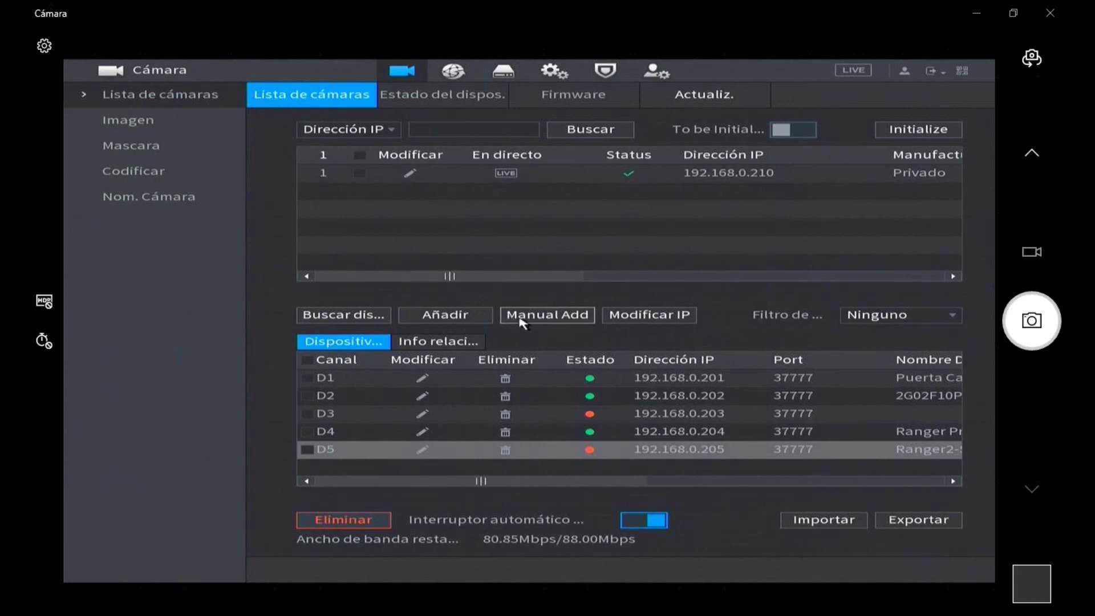
# - Add 192.168.0.210 as channel D6, delete that D6 channel again, and rerun the device search
pyautogui.click(359, 174)
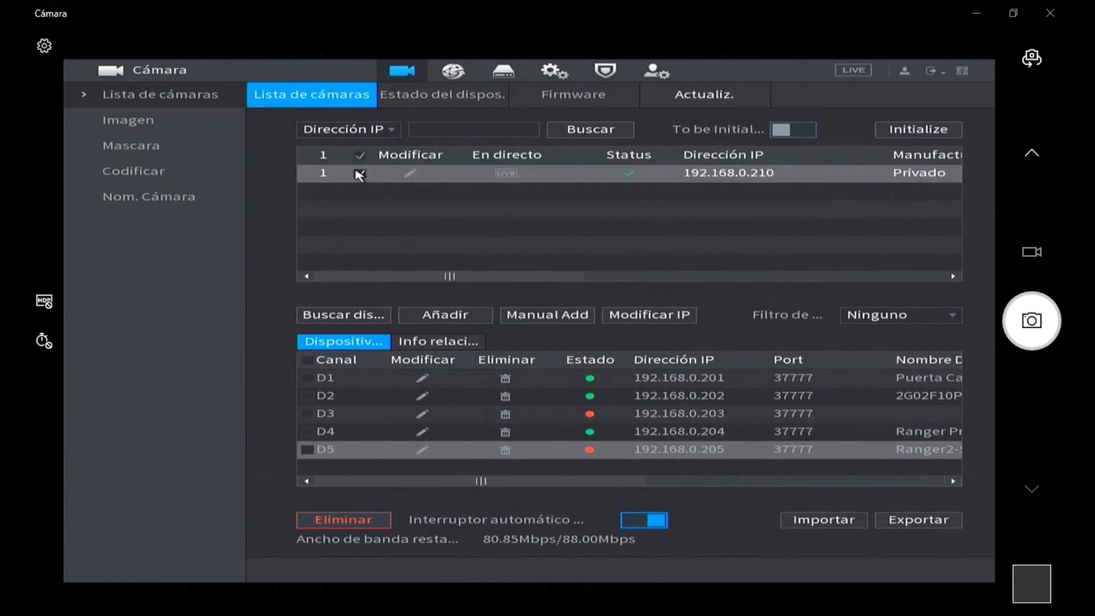
pyautogui.click(429, 318)
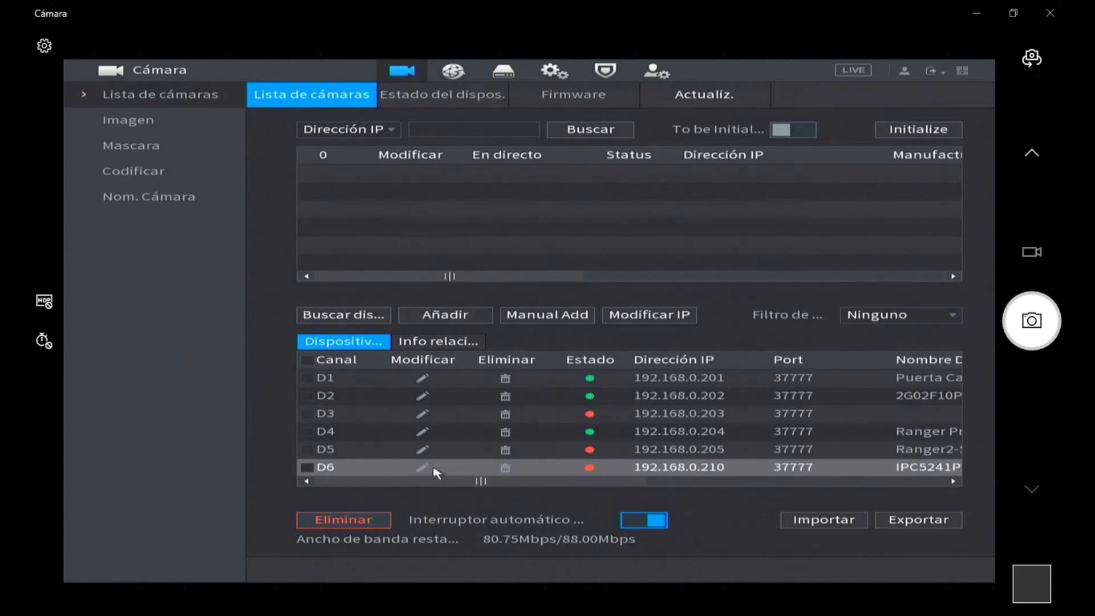
pyautogui.click(506, 471)
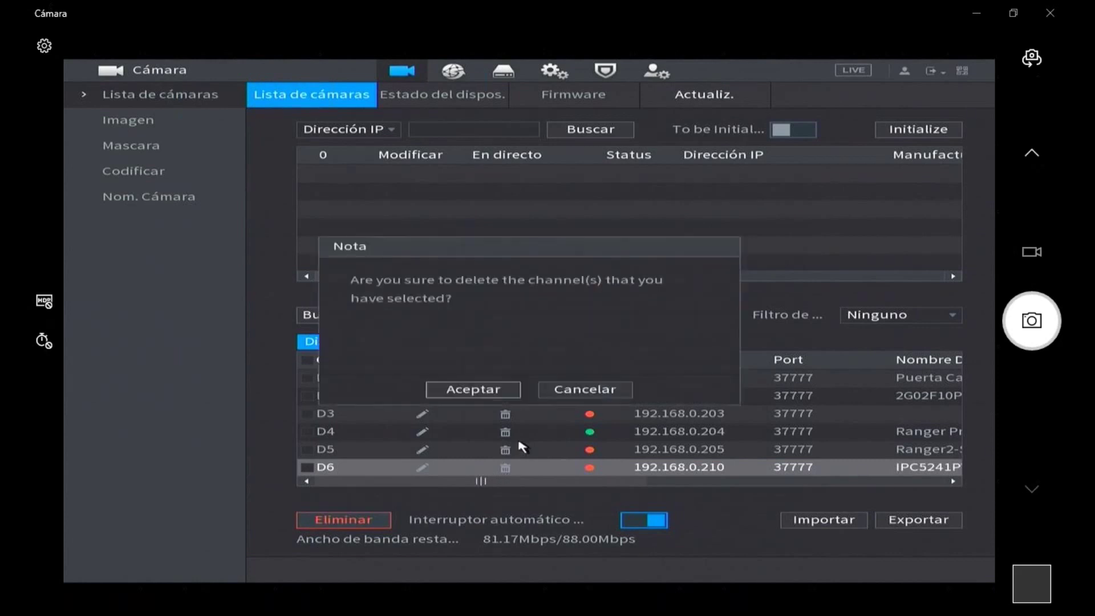
pyautogui.click(472, 390)
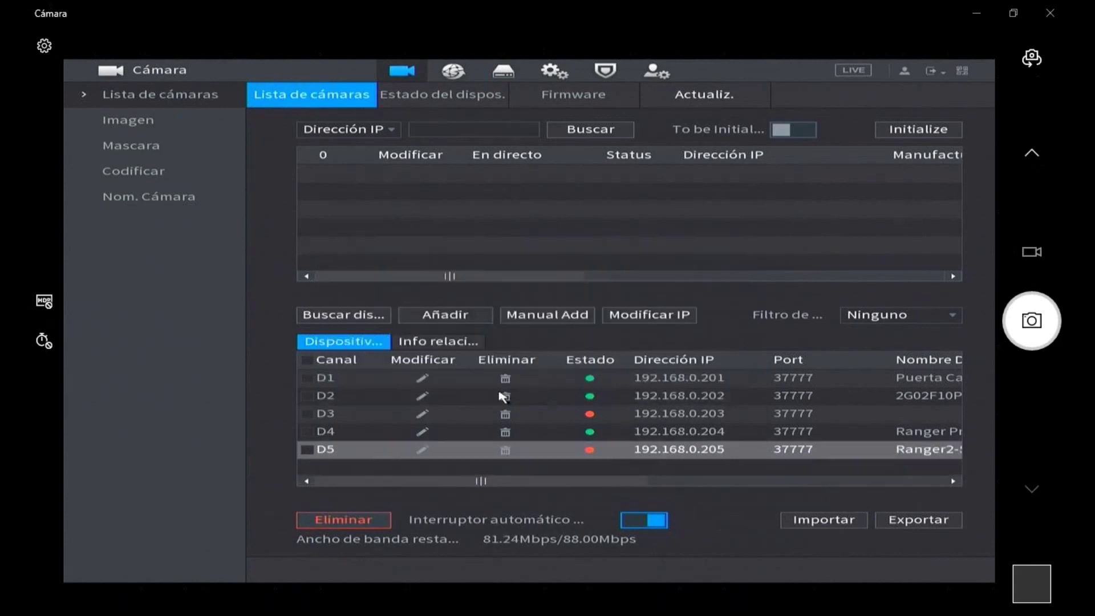
pyautogui.click(356, 315)
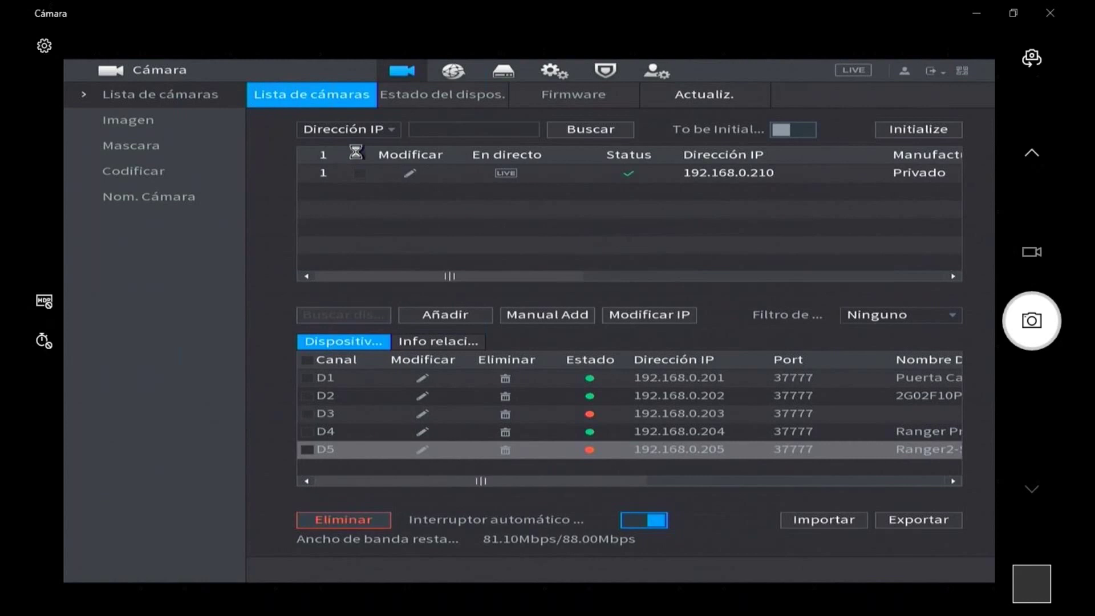
# - Open the Manual Add form for channel D6, then dismiss it without saving anything
pyautogui.click(546, 316)
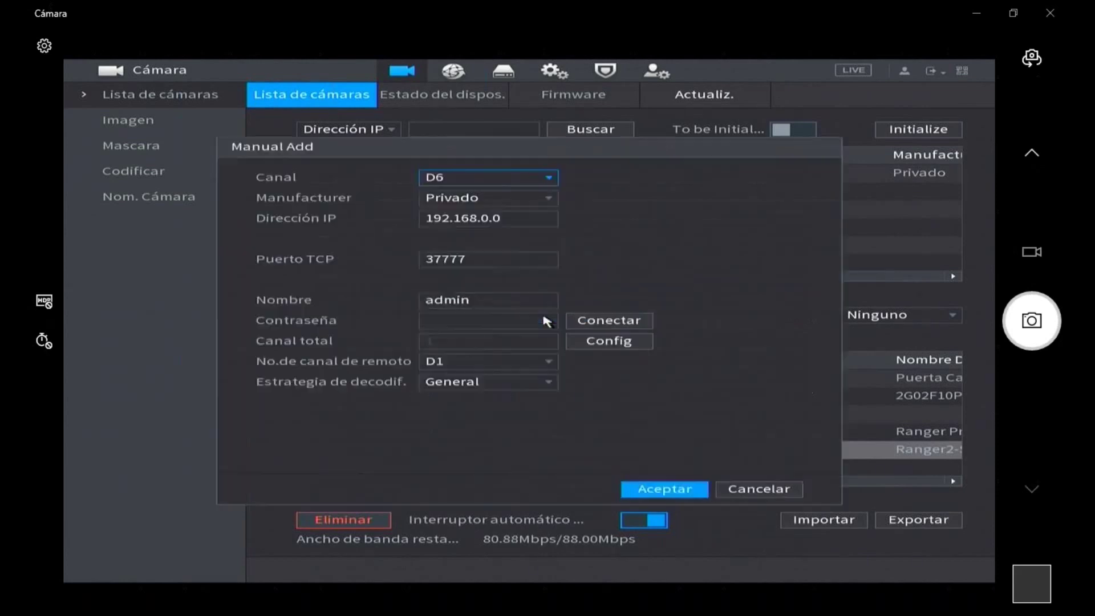
pyautogui.click(545, 320)
pyautogui.click(552, 300)
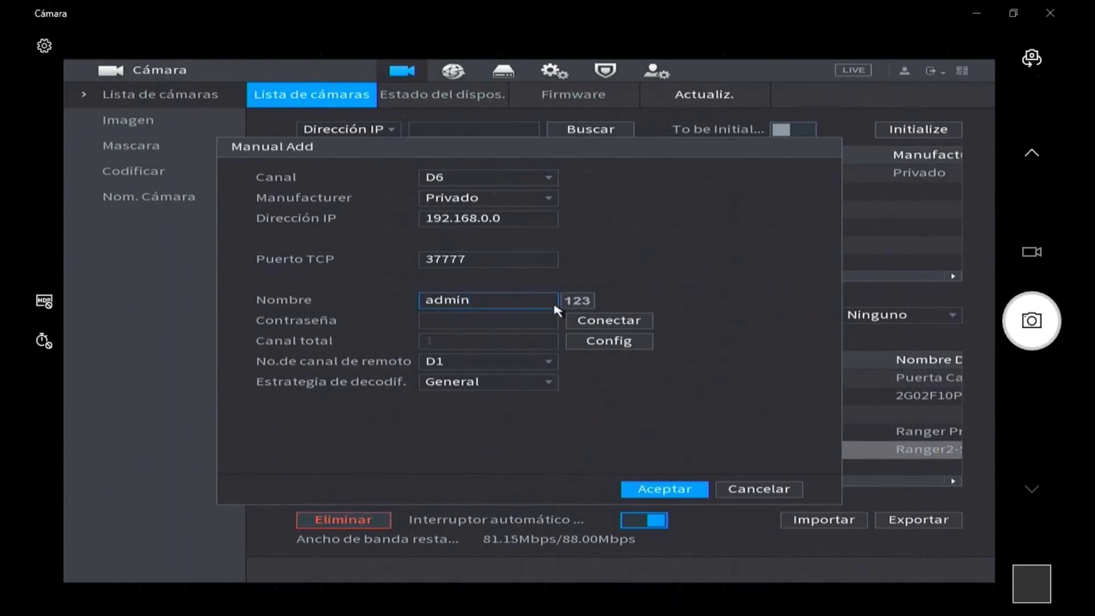
pyautogui.rightClick(541, 287)
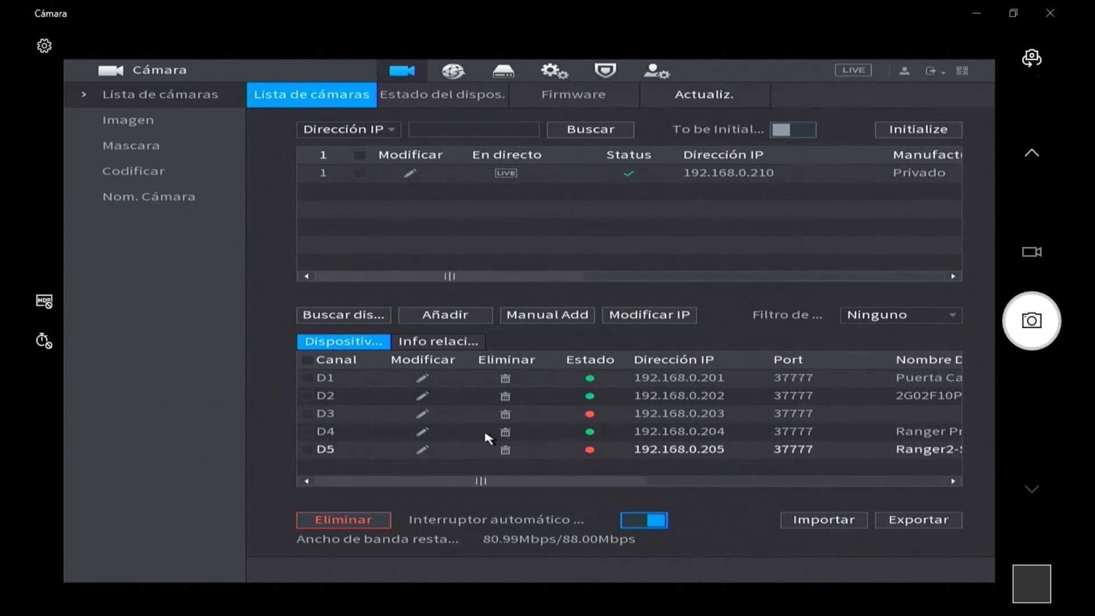
pyautogui.click(423, 433)
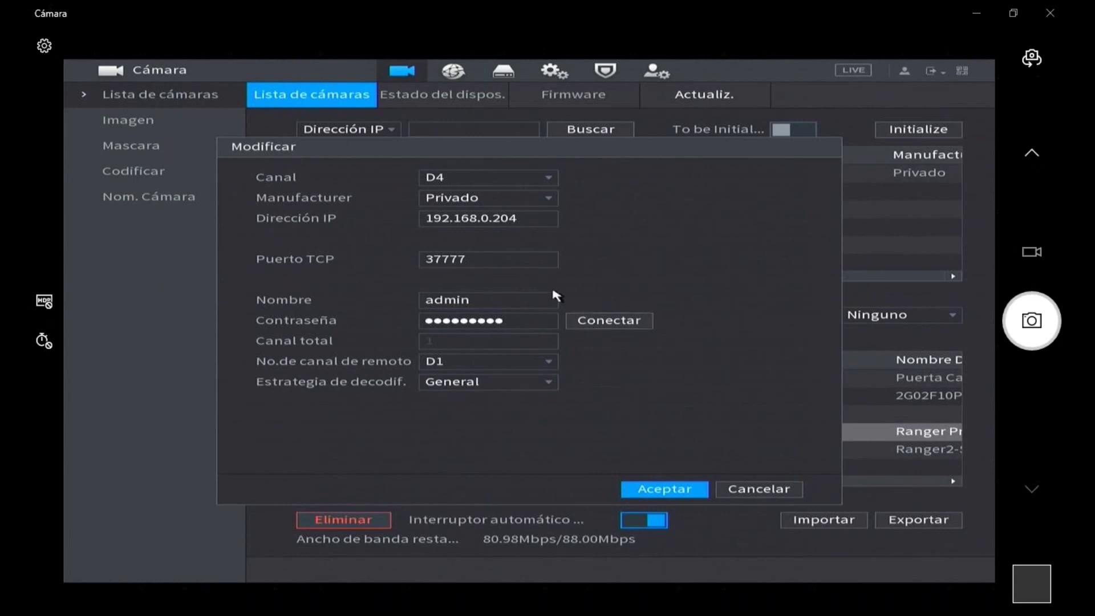
pyautogui.rightClick(613, 266)
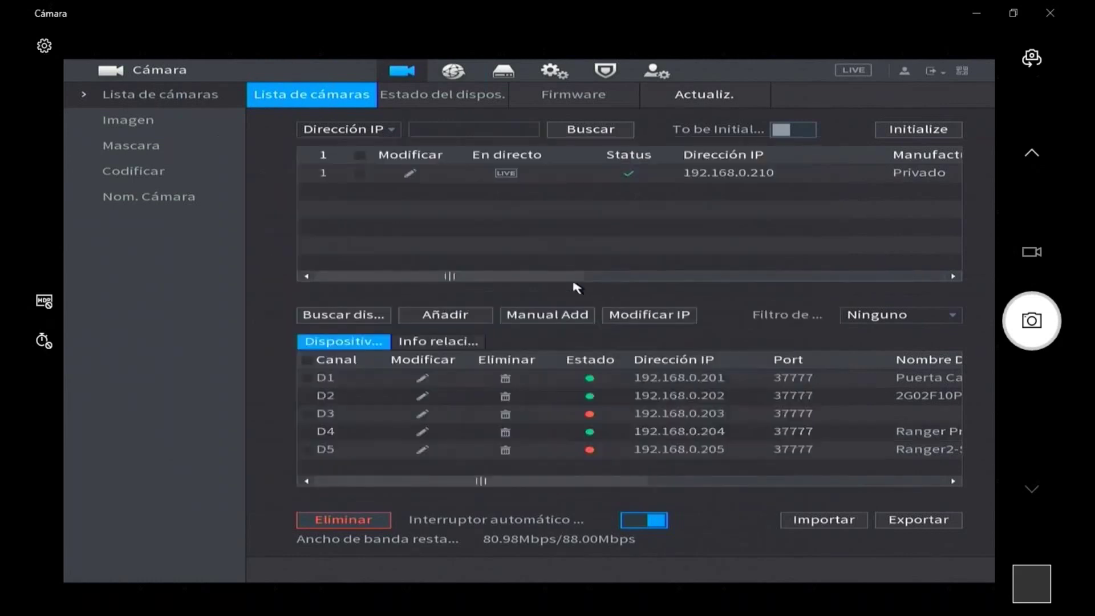
# - Open the Manual Add form showing channel D6, manufacturer Privado, IP 192.168.0.0 and port 37777
pyautogui.click(550, 321)
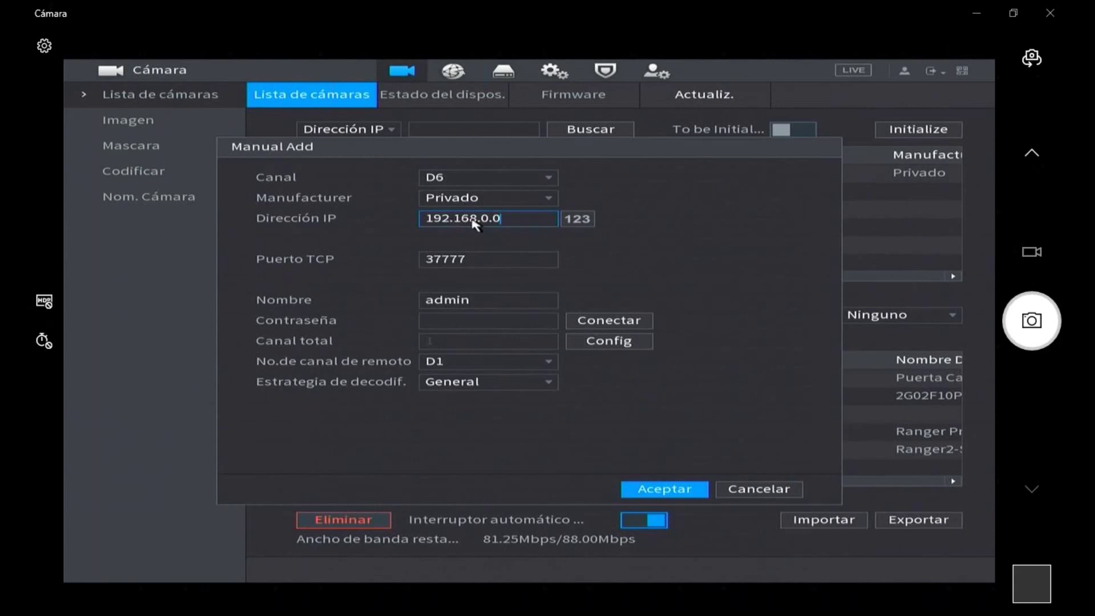
# - Try channel D7, return to D6, and list the manufacturer options Privado, ONVIF and Personalizado
pyautogui.click(518, 183)
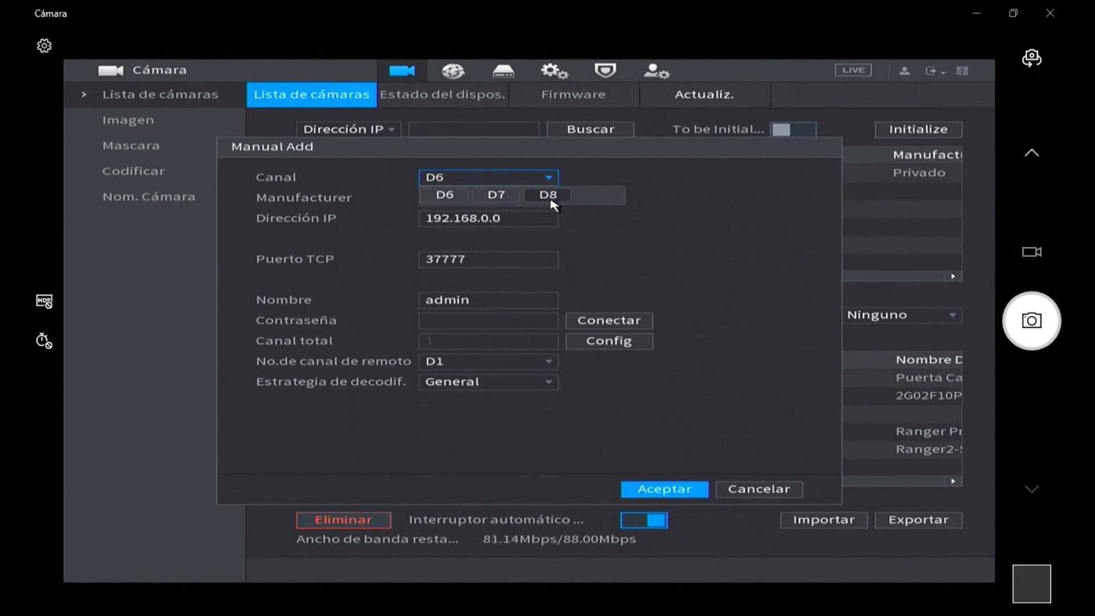
pyautogui.click(509, 199)
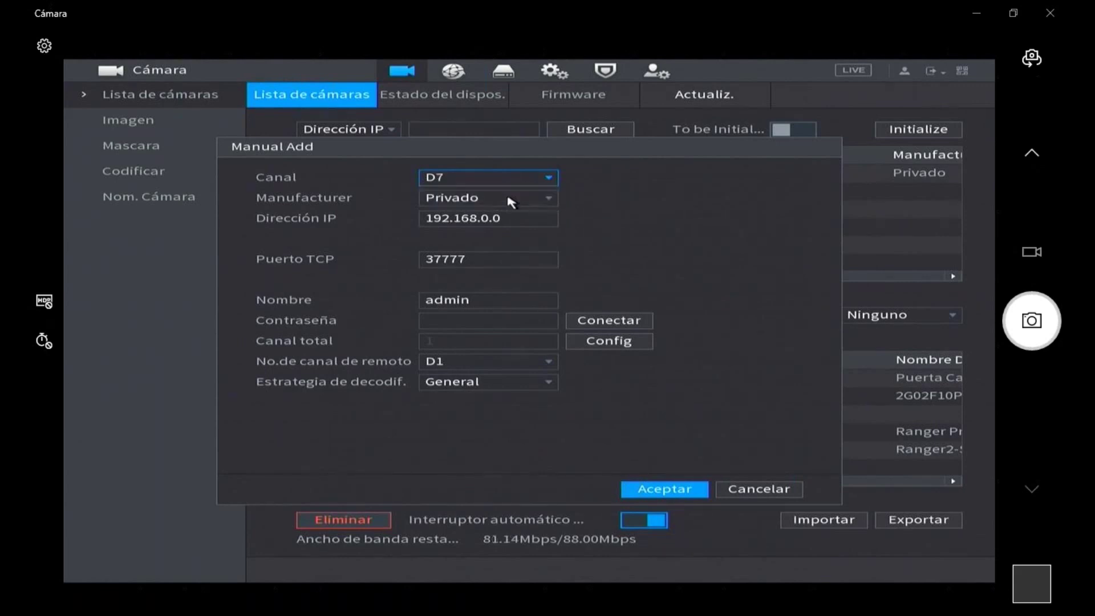
pyautogui.click(547, 177)
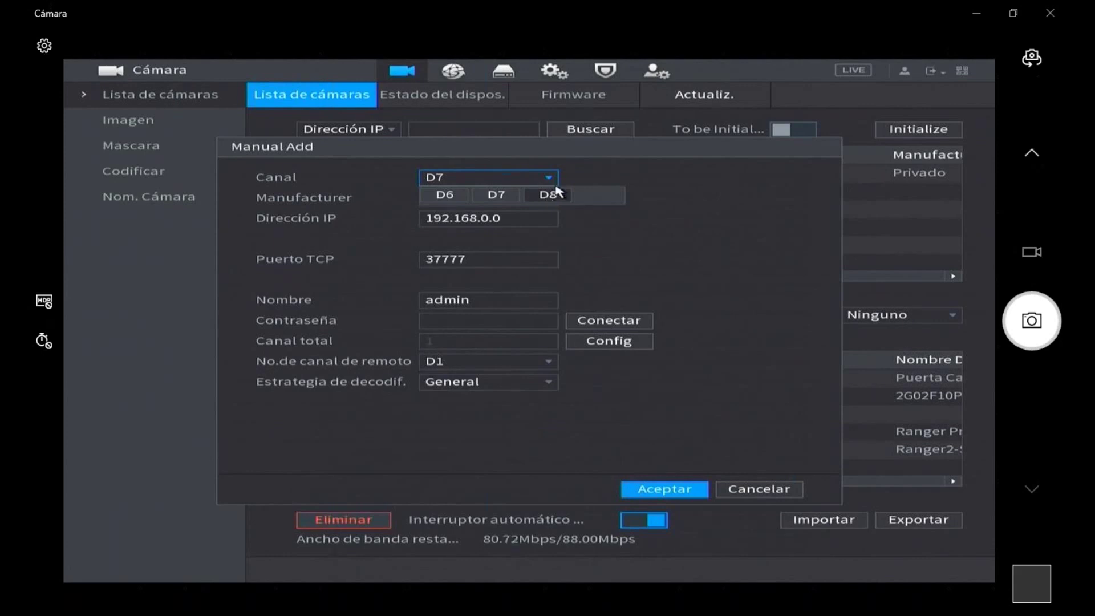
pyautogui.click(552, 180)
pyautogui.click(484, 176)
pyautogui.click(444, 195)
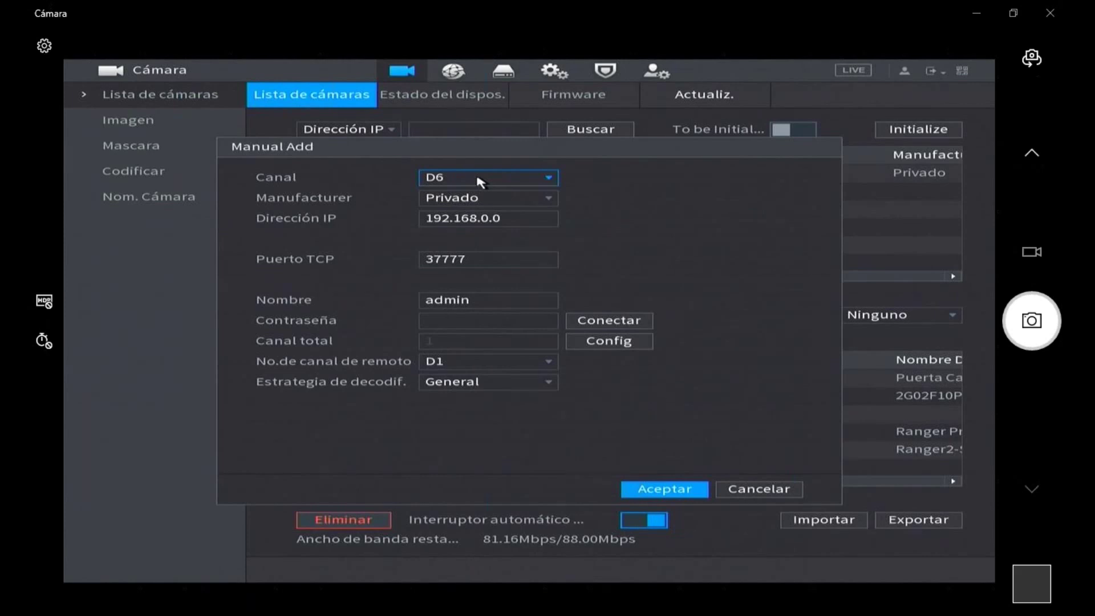
pyautogui.click(480, 181)
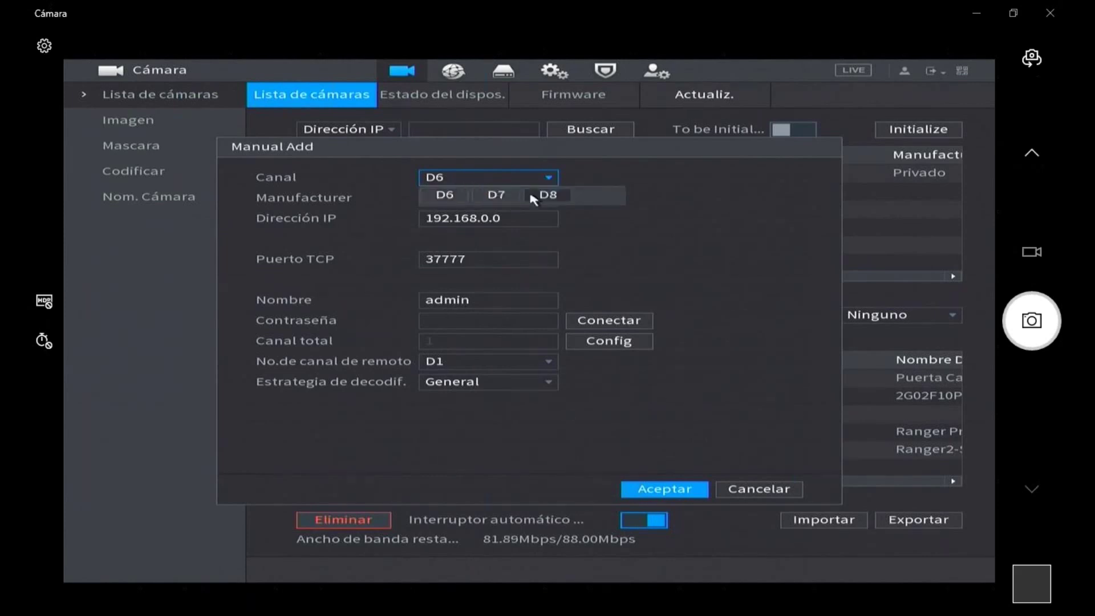
pyautogui.click(545, 179)
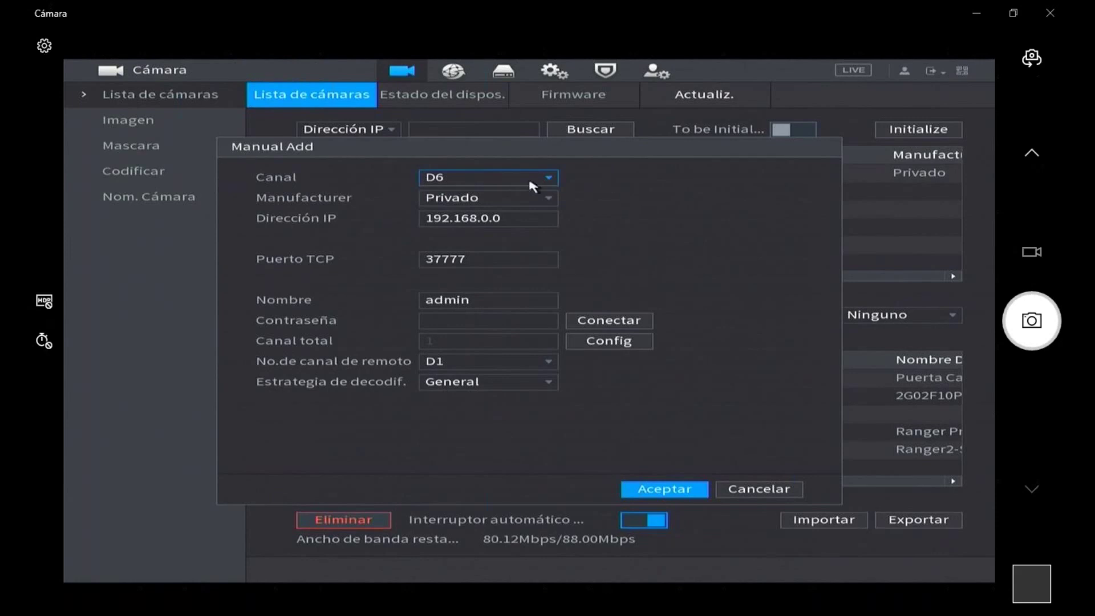
pyautogui.click(525, 197)
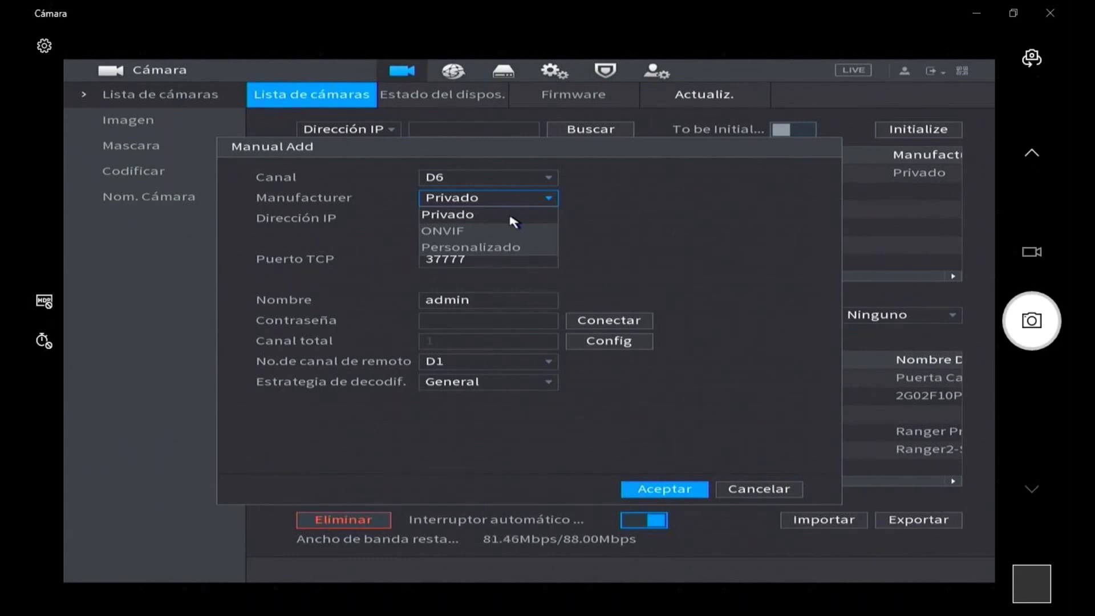
# - Set the manufacturer to ONVIF, adding RTSP port, HTTP port 80 and encryption settings
pyautogui.click(501, 231)
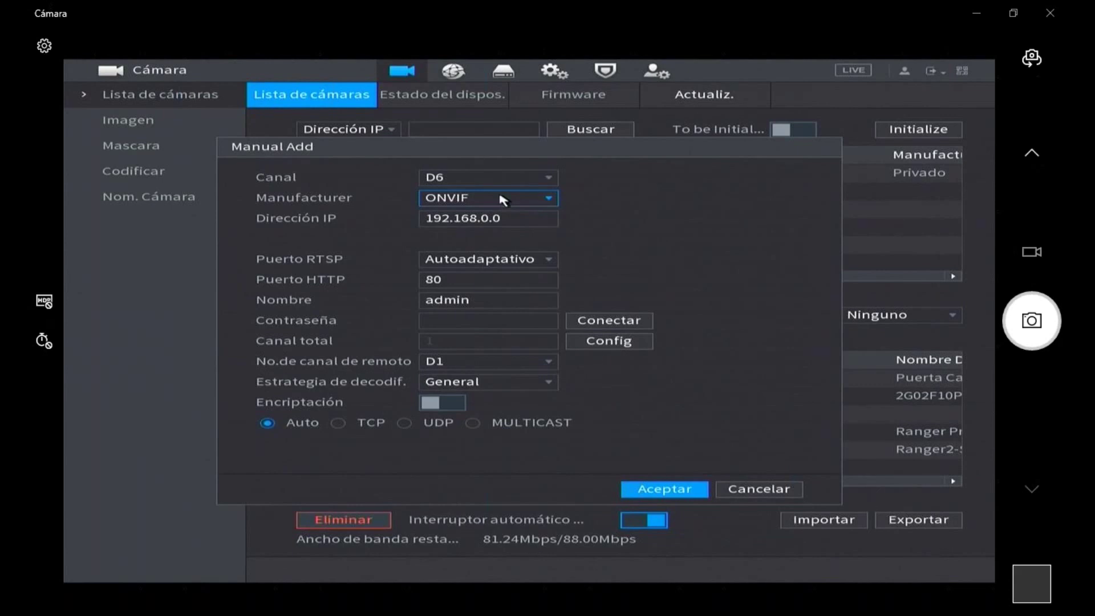
pyautogui.click(457, 218)
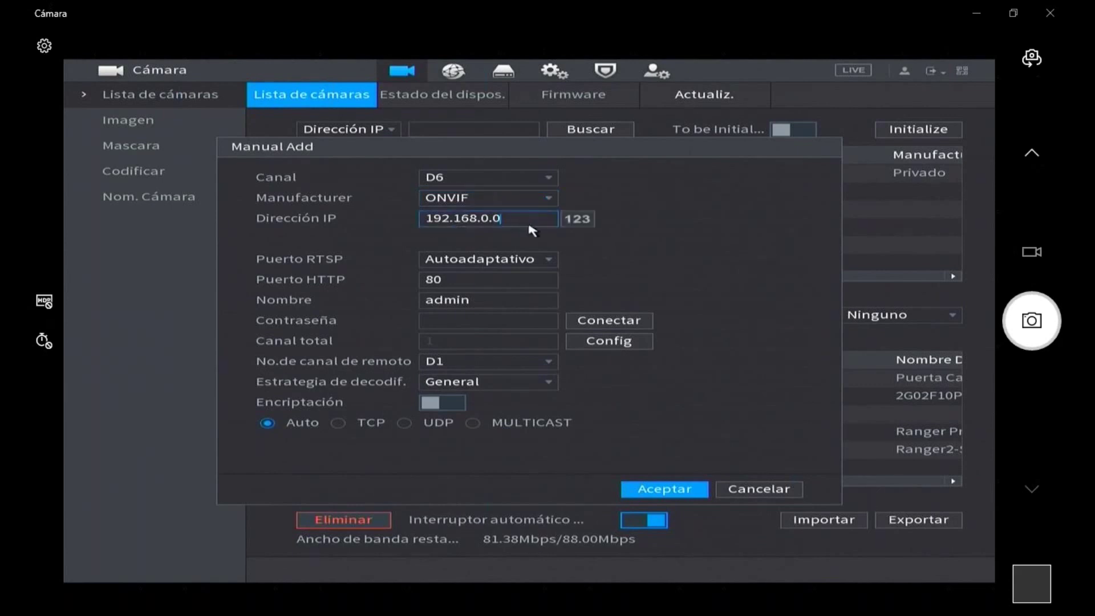
# - Change the camera's IP address from 192.168.0.0 to 192.168.0.210 using the on-screen keyboard
pyautogui.click(587, 239)
pyautogui.click(587, 239)
pyautogui.click(587, 239)
pyautogui.click(647, 243)
pyautogui.click(606, 242)
pyautogui.click(672, 284)
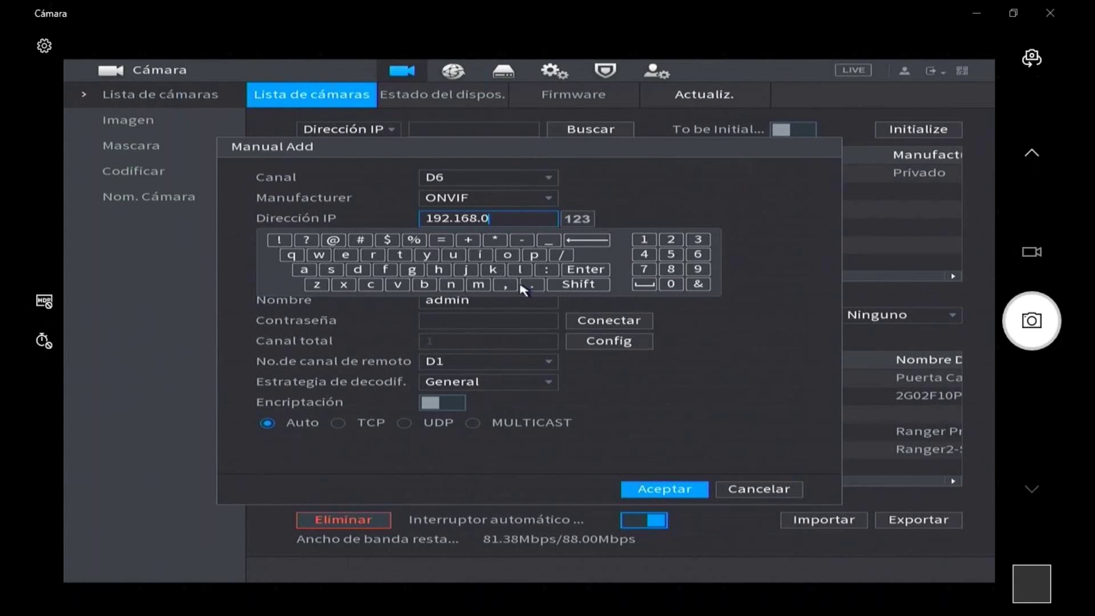
pyautogui.click(603, 272)
pyautogui.click(533, 218)
pyautogui.click(533, 284)
pyautogui.click(670, 239)
pyautogui.click(643, 240)
pyautogui.click(671, 284)
pyautogui.click(653, 182)
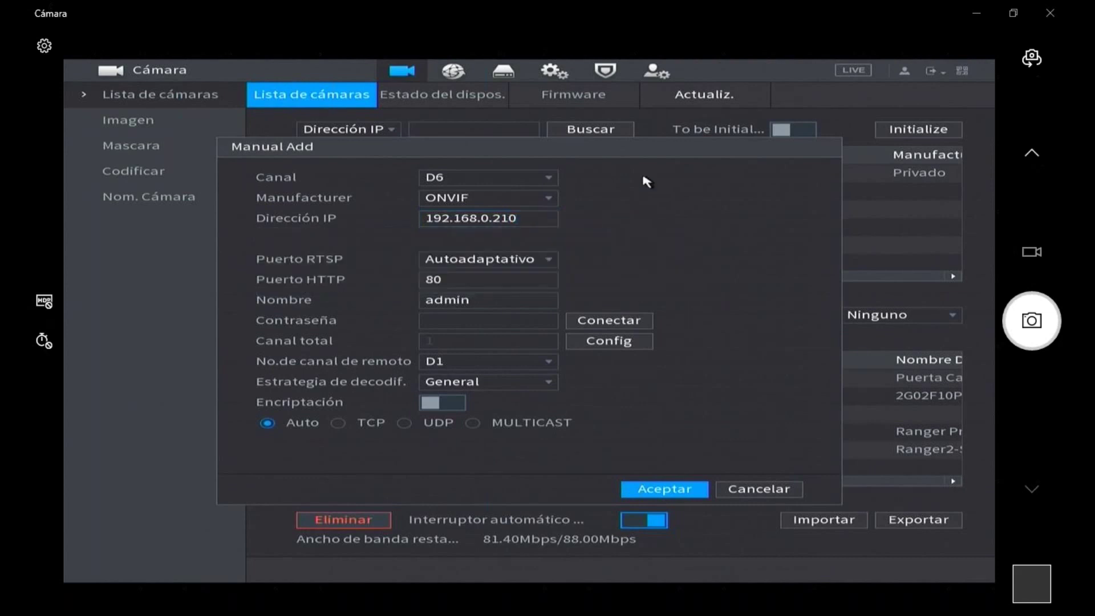
pyautogui.click(530, 217)
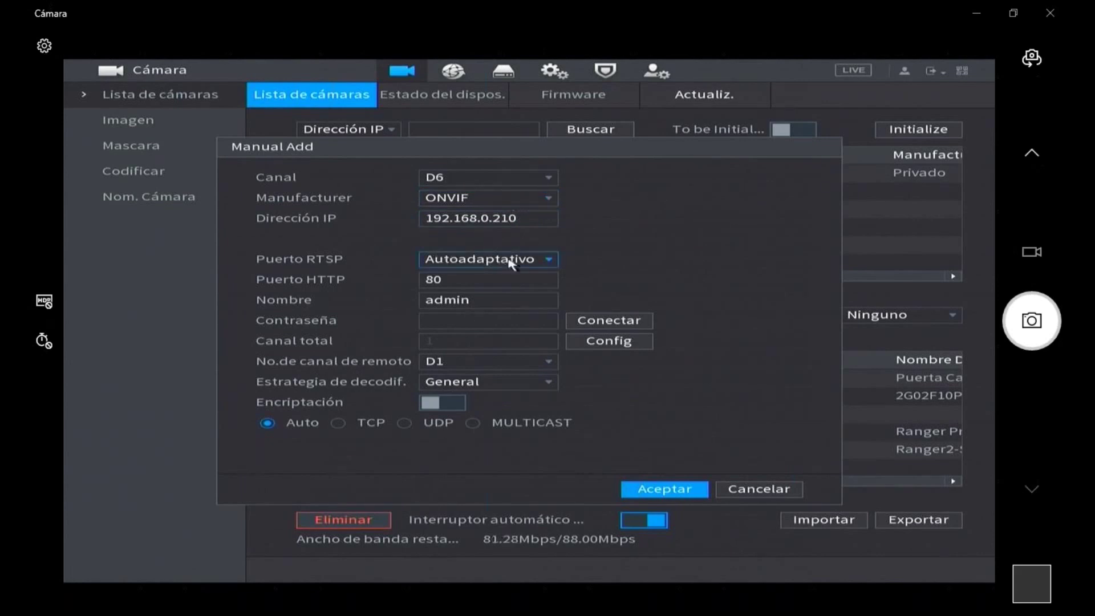
pyautogui.click(532, 264)
pyautogui.click(532, 263)
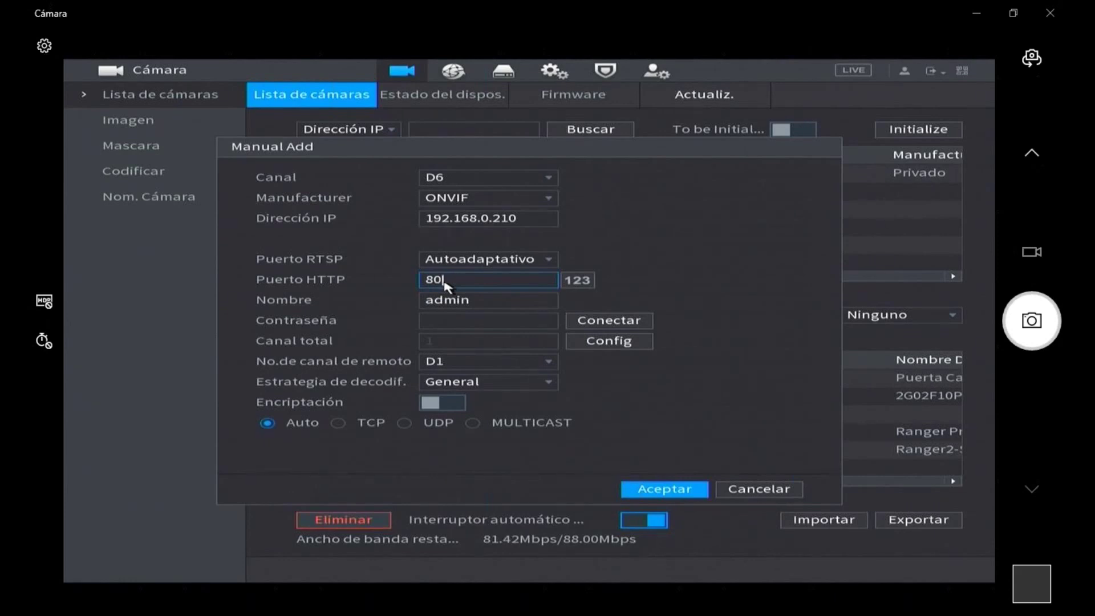
# - Move from the username admin to the Contraseña field to begin entering the password
pyautogui.click(448, 300)
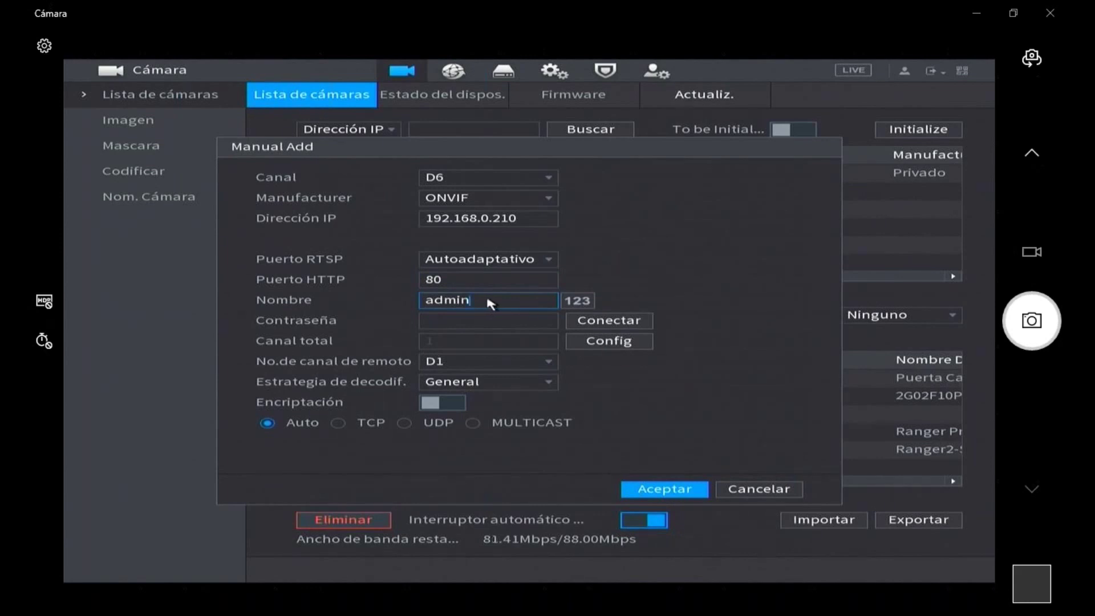
pyautogui.click(482, 321)
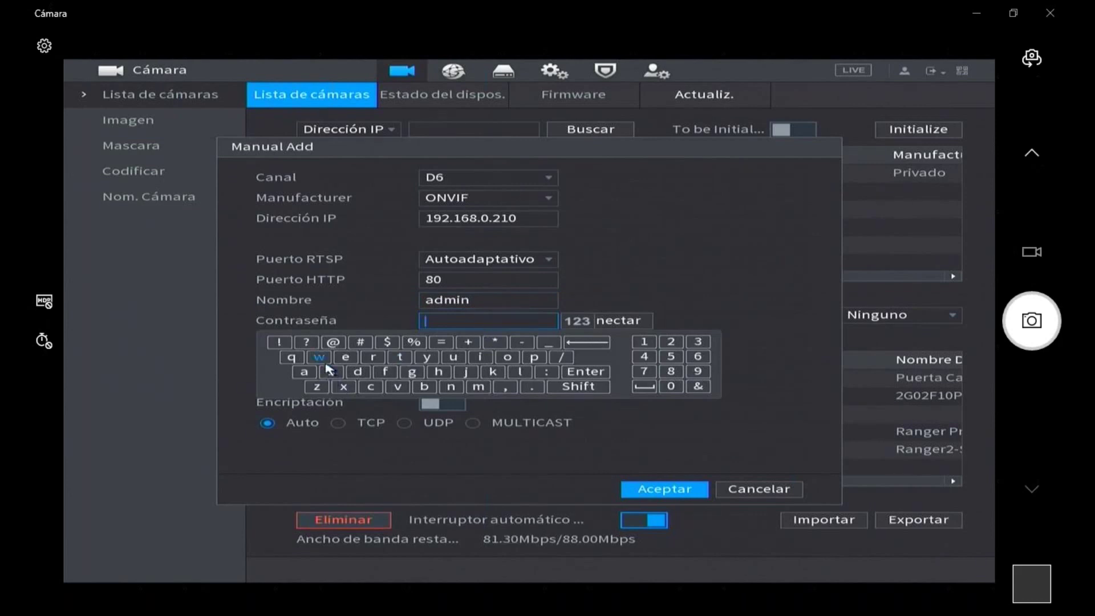
# - Type the camera's eight-character password on the on-screen keyboard, then close the keyboard
pyautogui.click(304, 372)
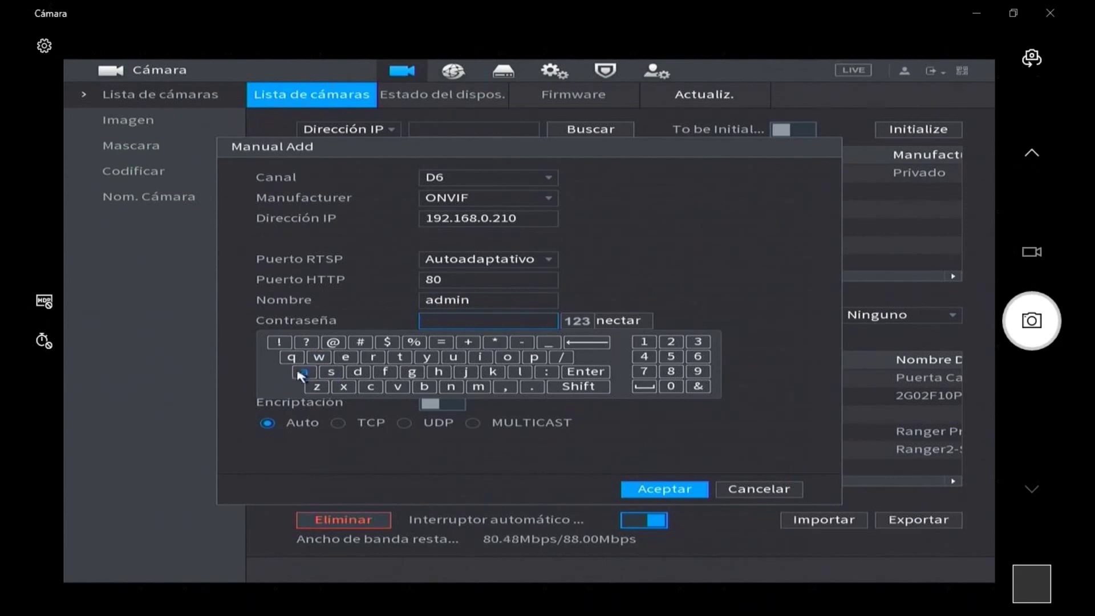
pyautogui.click(358, 372)
pyautogui.click(482, 388)
pyautogui.click(480, 357)
pyautogui.click(456, 388)
pyautogui.click(646, 344)
pyautogui.click(682, 345)
pyautogui.click(697, 342)
pyautogui.click(640, 276)
pyautogui.click(538, 284)
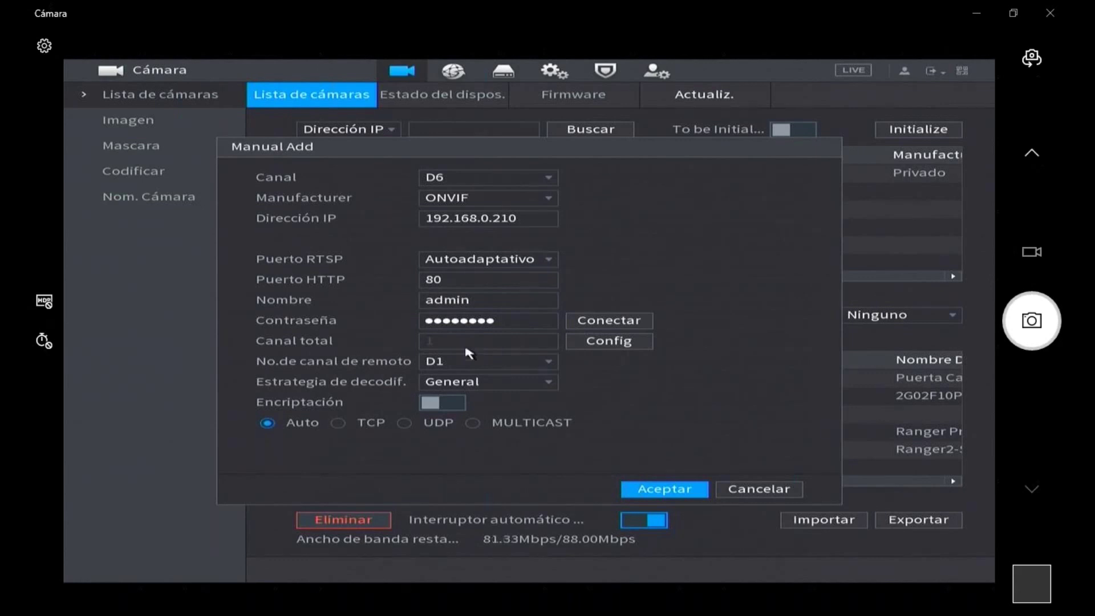
# - Open the No.de canal de remoto list, which offers only remote channel D1
pyautogui.click(522, 364)
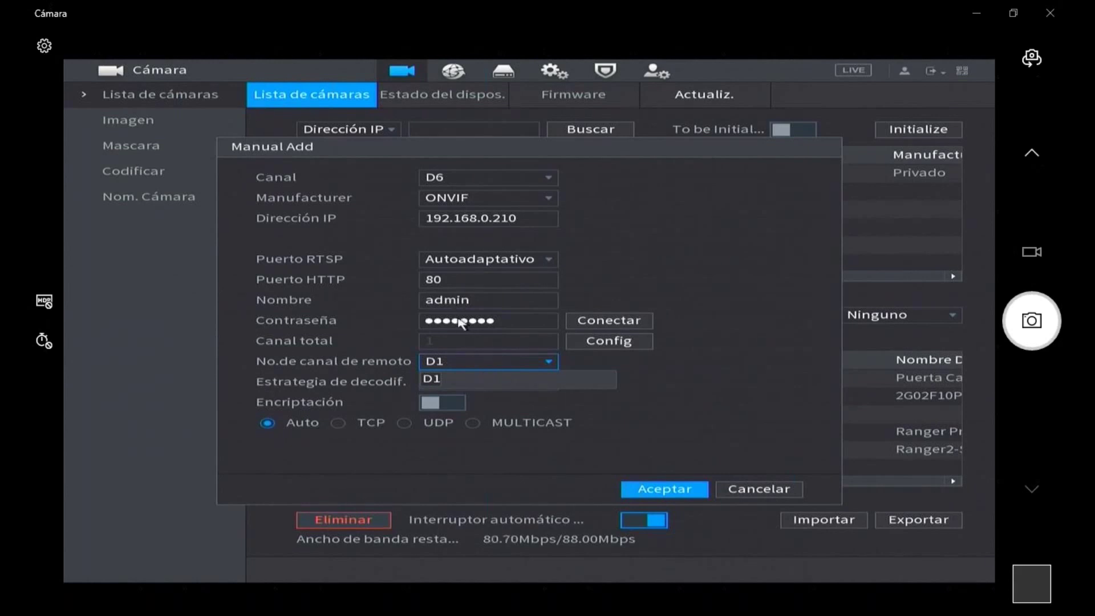
pyautogui.click(462, 365)
pyautogui.click(462, 365)
# - Keep D1 as the remote channel, leaving Estrategia de decodif. on General
pyautogui.click(443, 376)
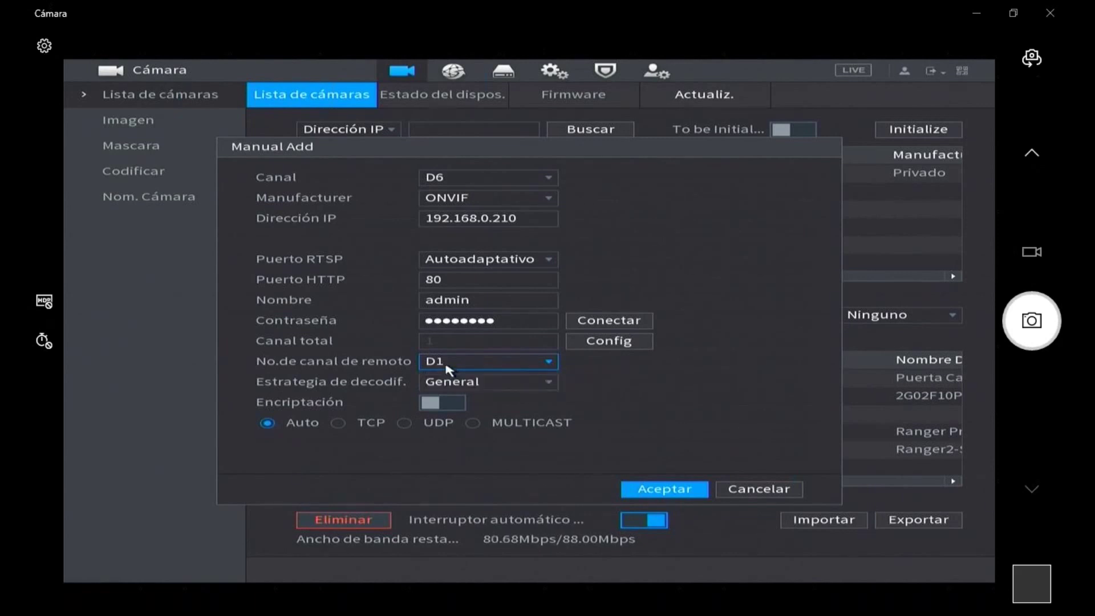
pyautogui.click(449, 365)
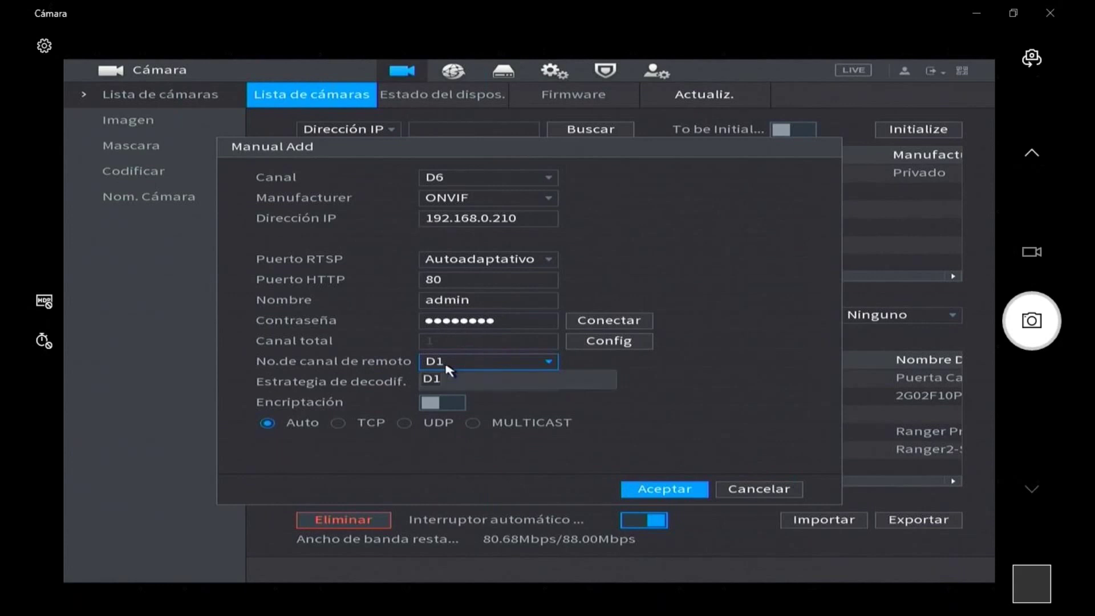
pyautogui.click(446, 365)
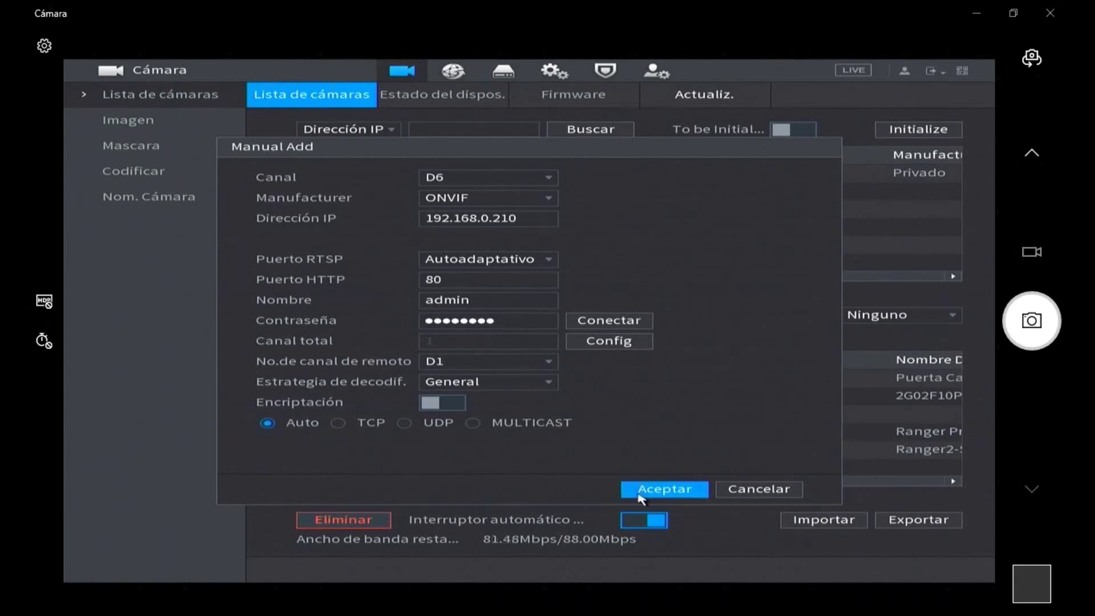
# - Add the D6 camera at 192.168.0.210 and scroll the device table to verify its DMSS-7 name
pyautogui.click(632, 489)
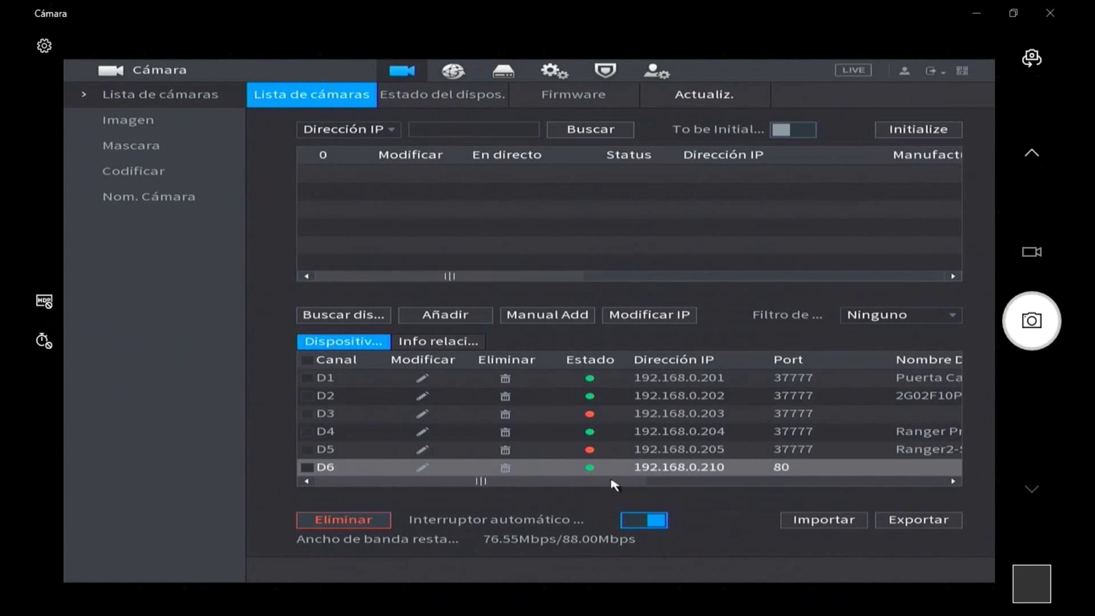
pyautogui.click(669, 483)
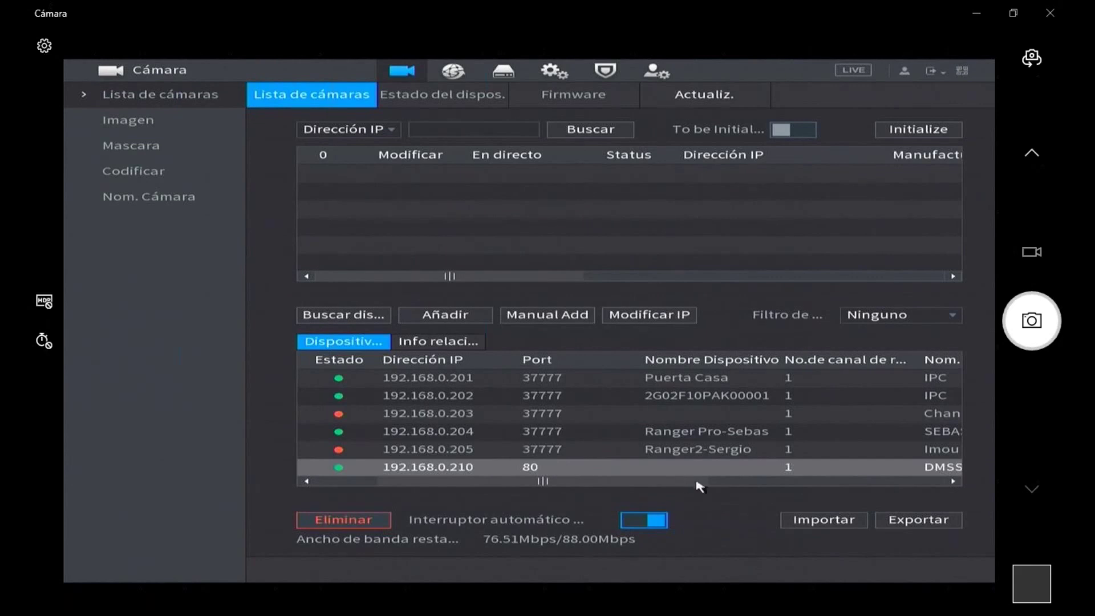
pyautogui.moveTo(697, 484); pyautogui.dragTo(735, 487)
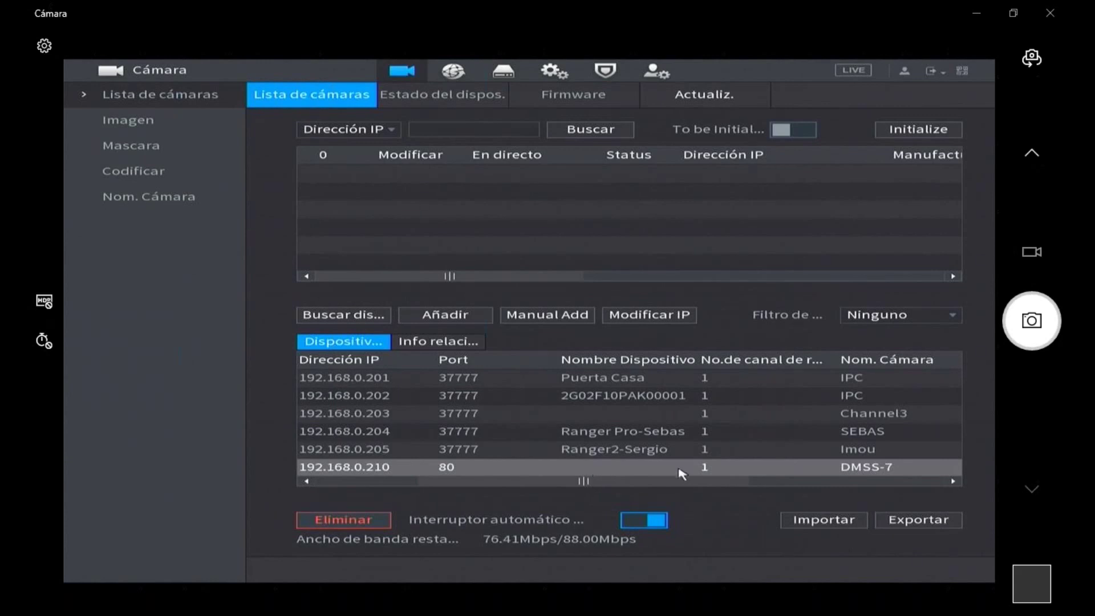
pyautogui.click(850, 482)
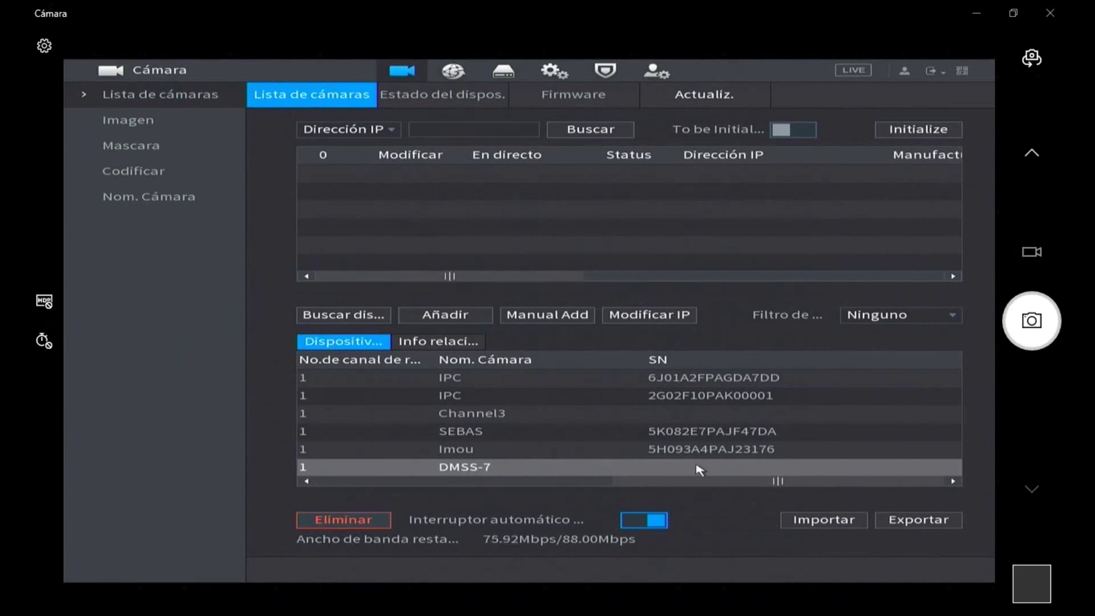
pyautogui.moveTo(665, 485); pyautogui.dragTo(345, 483)
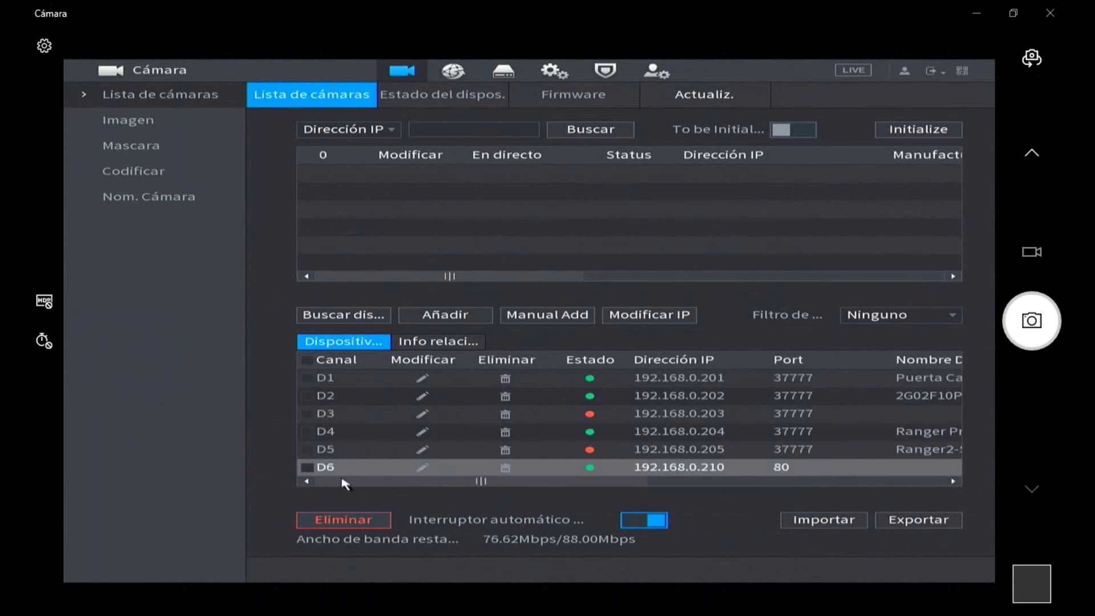
# - Leave the settings to watch D6's DMSS-7 live feed, then bring up the live view shortcut menu
pyautogui.rightClick(394, 474)
pyautogui.rightClick(418, 455)
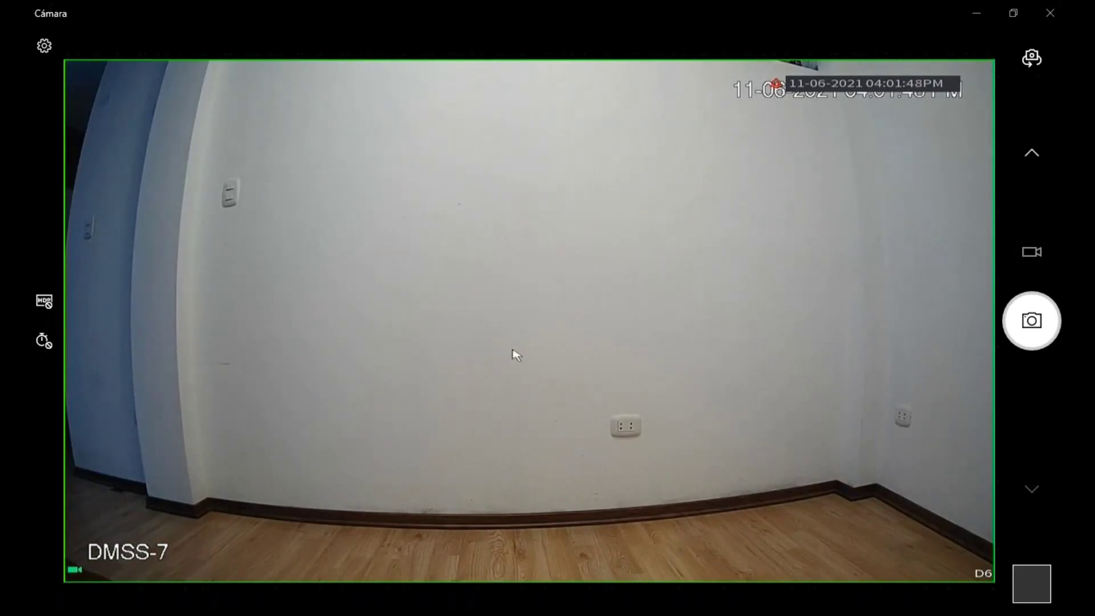
pyautogui.rightClick(483, 310)
# - Go to Cámara > Lista de cámaras to confirm D6 at 192.168.0.210, port 80, shows green Estado
pyautogui.click(513, 318)
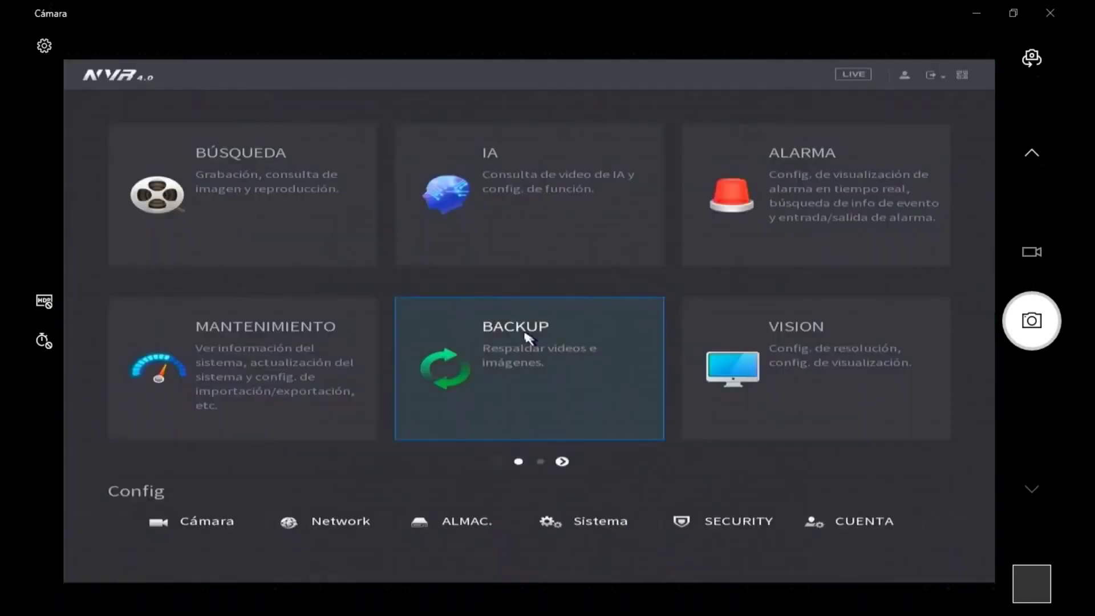
pyautogui.click(228, 522)
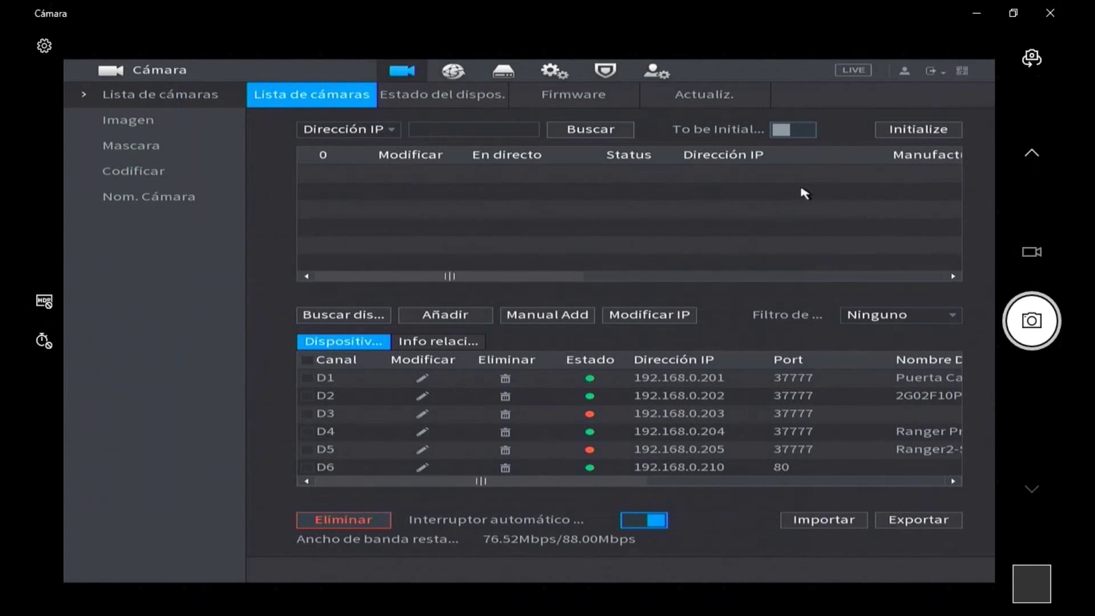
pyautogui.click(876, 324)
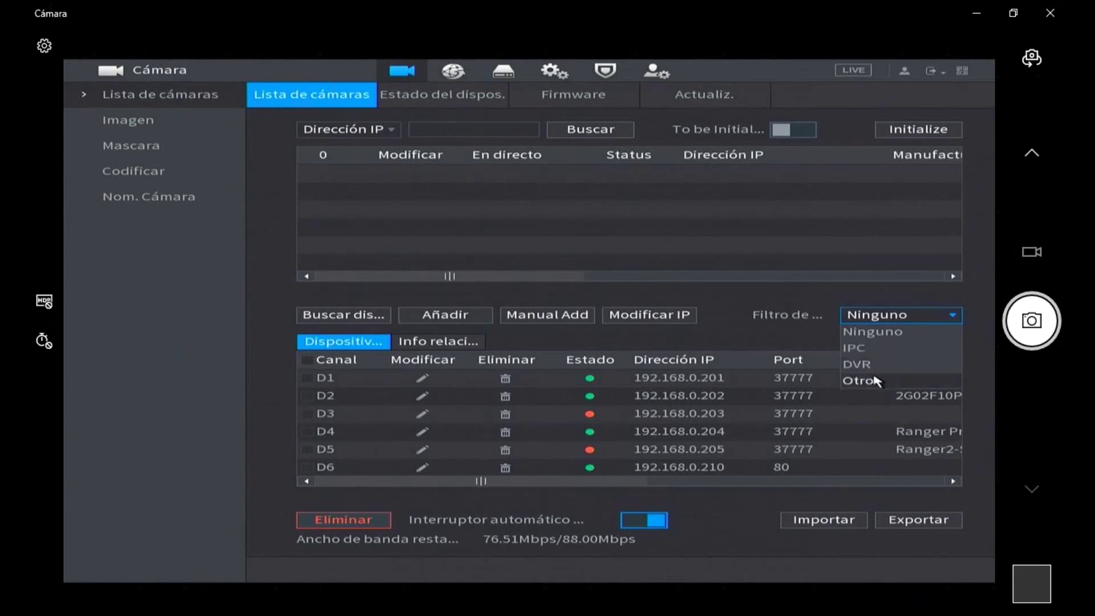
pyautogui.click(639, 323)
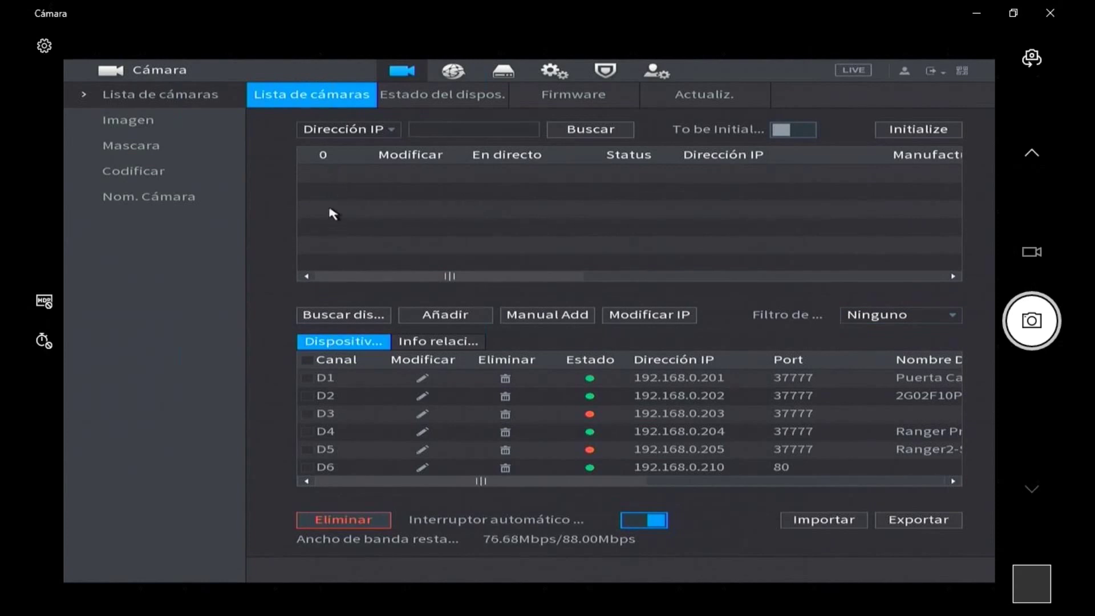
# - Exit the camera list and main menu so D6's DMSS-7 room feed fills the live view
pyautogui.rightClick(399, 208)
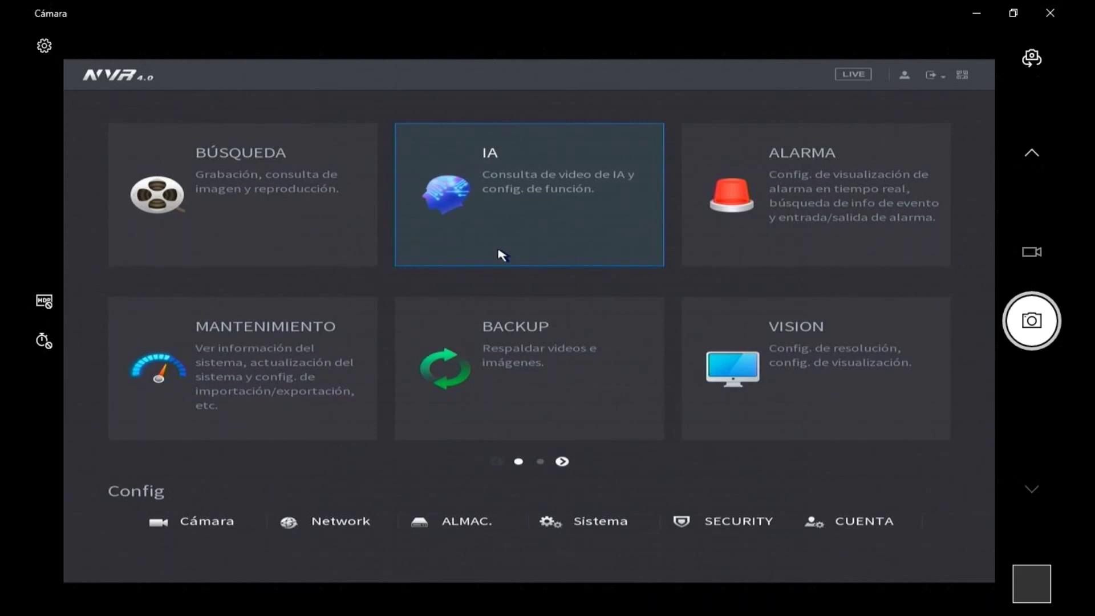
pyautogui.rightClick(413, 256)
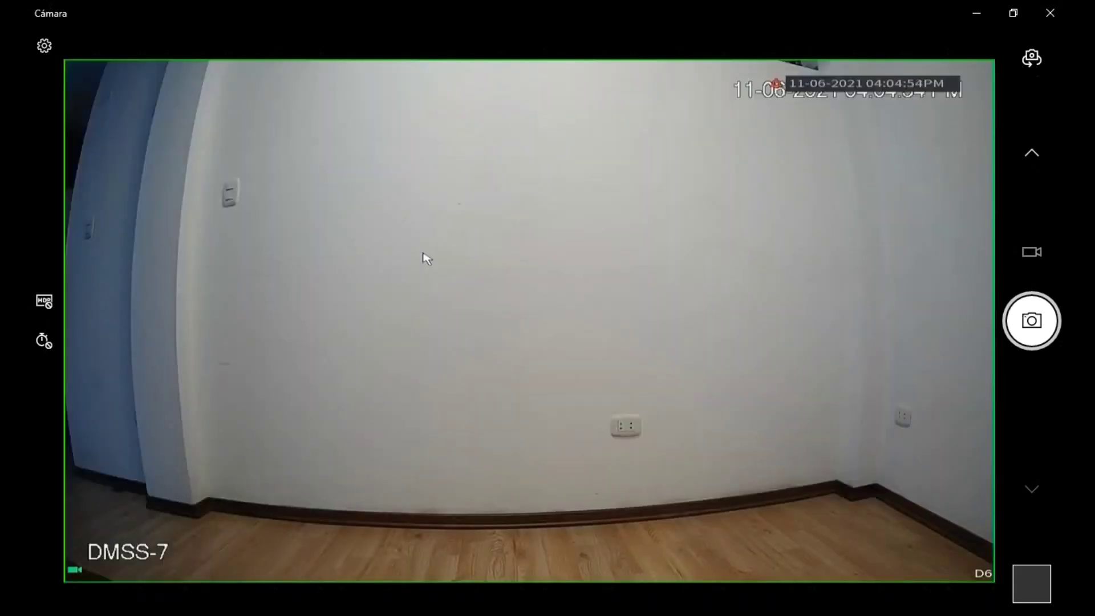
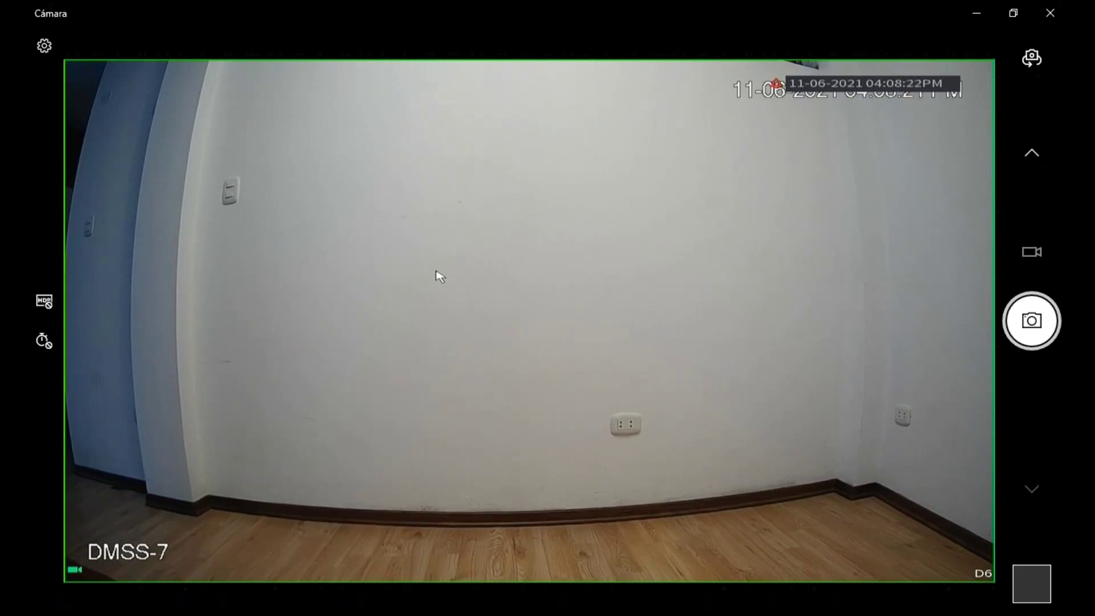
# - Open Menú principal from D6's live feed, return to live view, and reopen the shortcut menu
pyautogui.rightClick(424, 228)
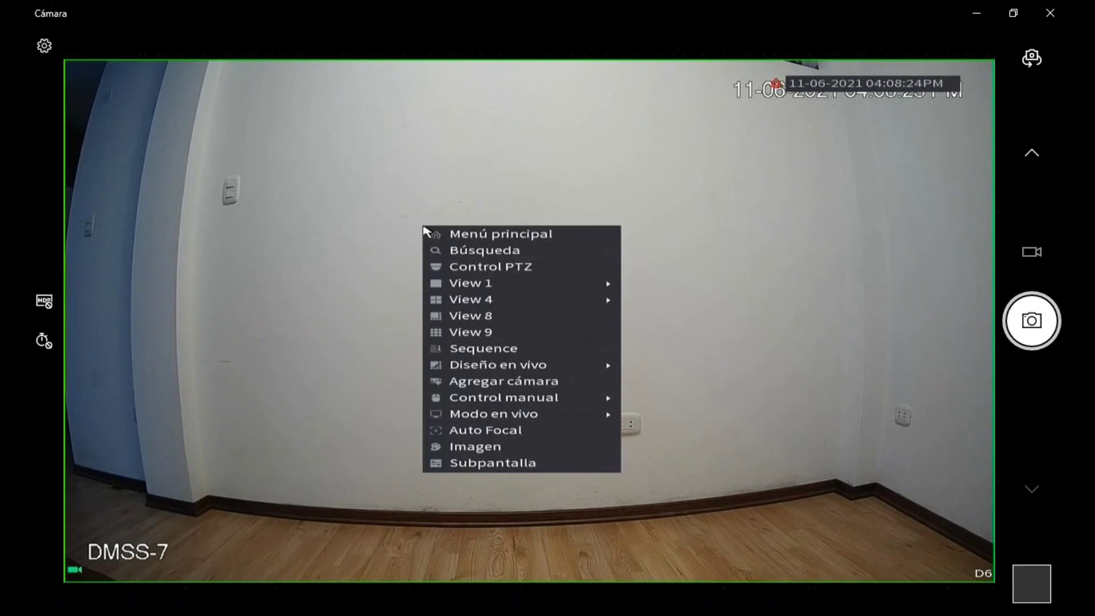
pyautogui.click(441, 239)
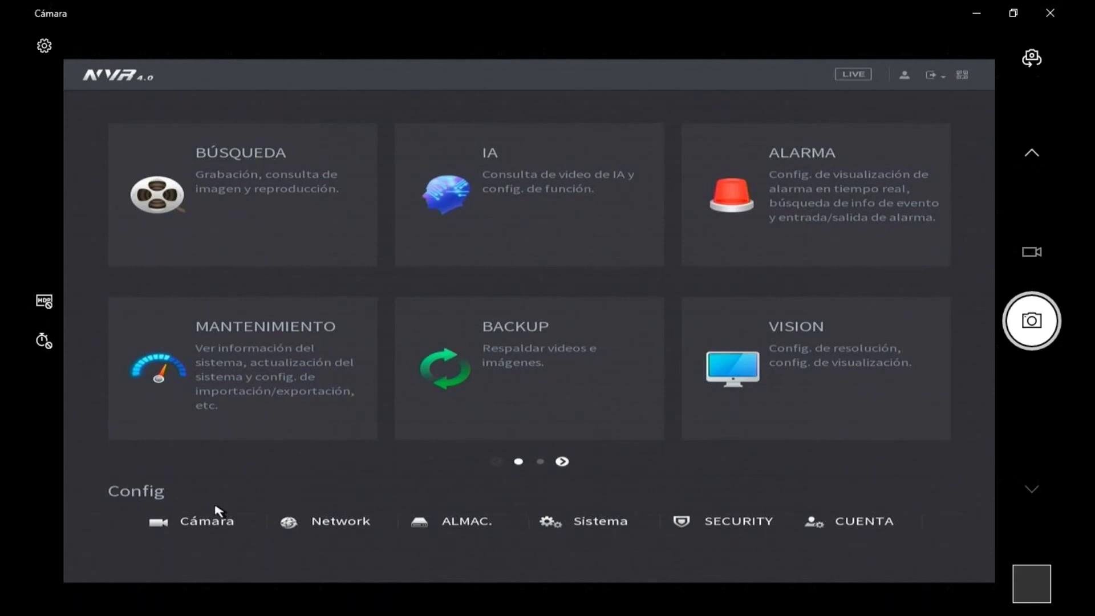
pyautogui.rightClick(267, 532)
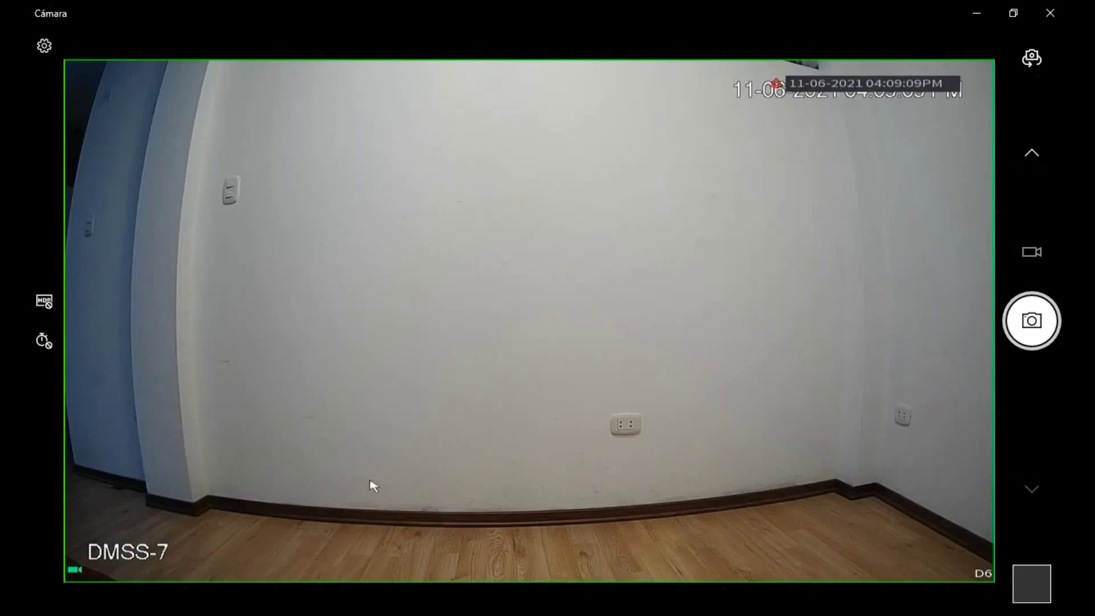
pyautogui.rightClick(425, 403)
# - Open Menú principal and go to Cámara to show the D1–D6 camera list
pyautogui.moveTo(528, 402)
pyautogui.click(486, 344)
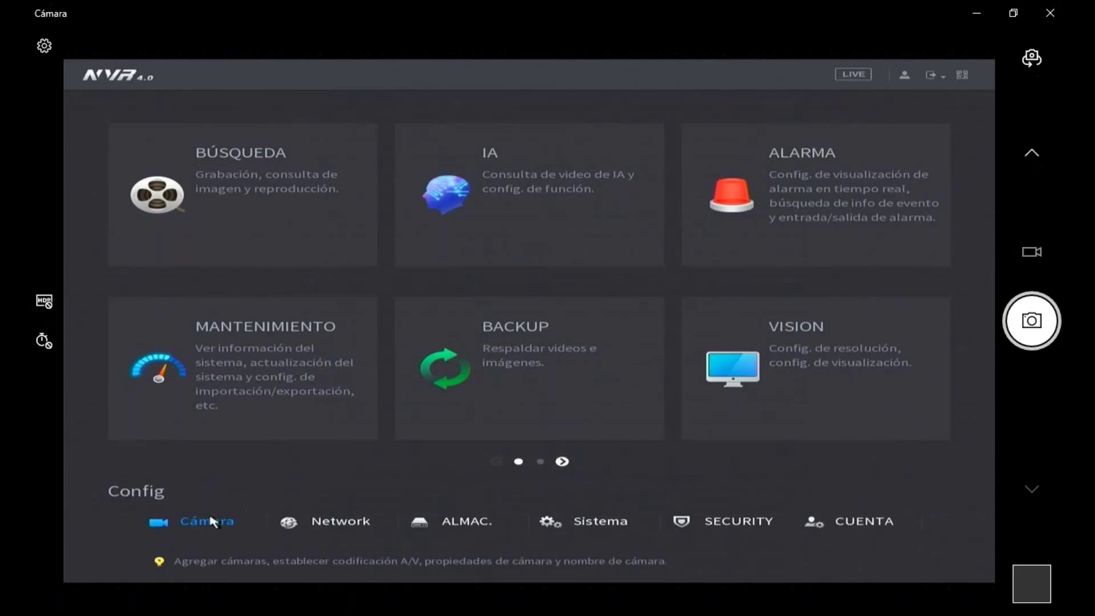
pyautogui.click(208, 523)
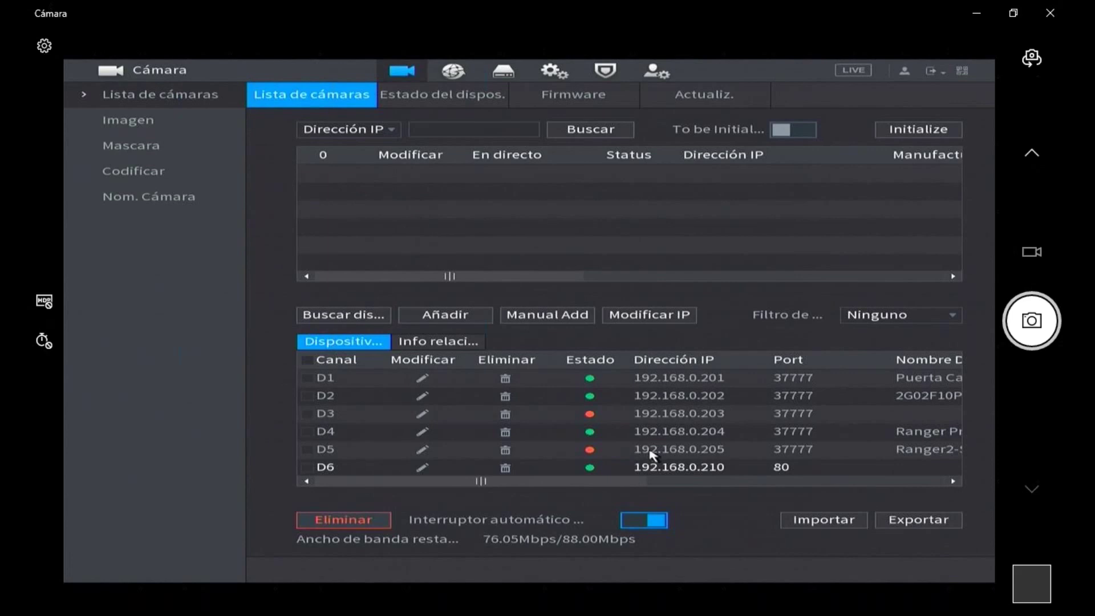
pyautogui.moveTo(618, 482); pyautogui.dragTo(644, 482)
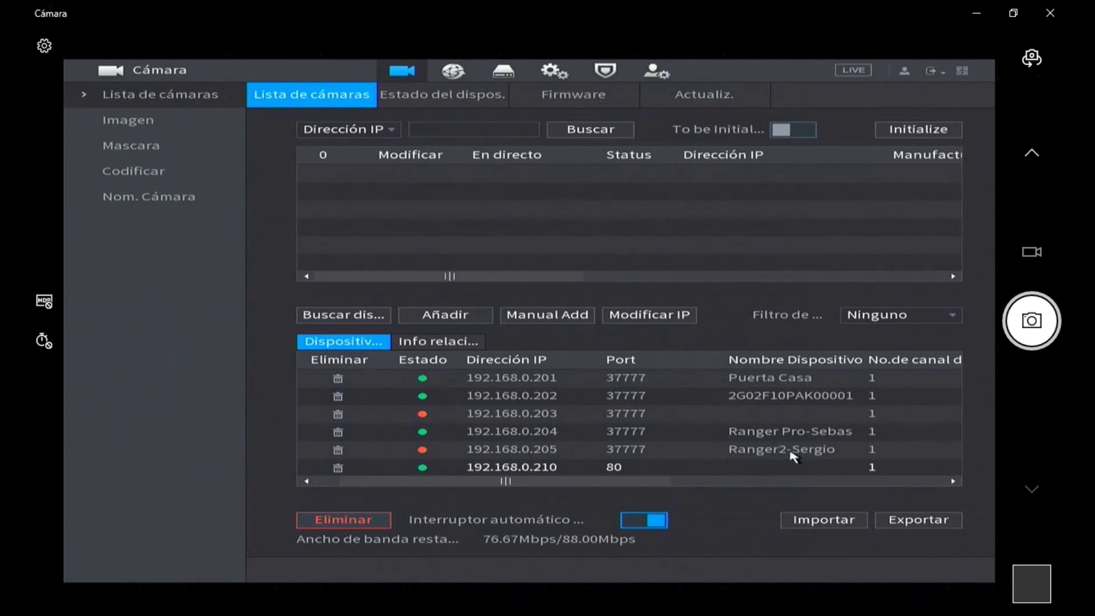
pyautogui.click(881, 482)
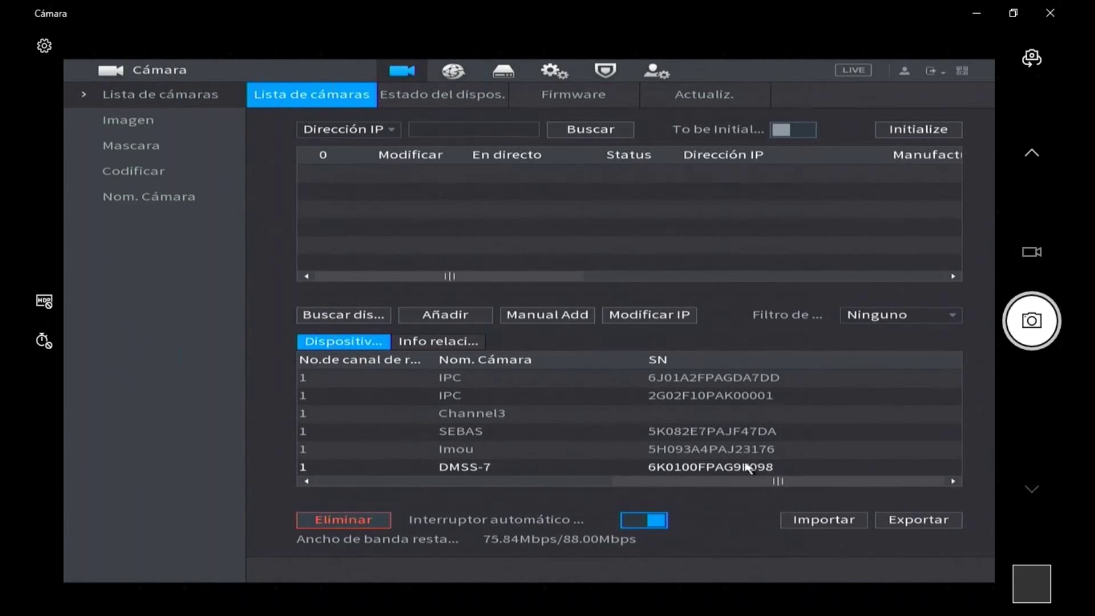
pyautogui.moveTo(665, 486); pyautogui.dragTo(449, 486)
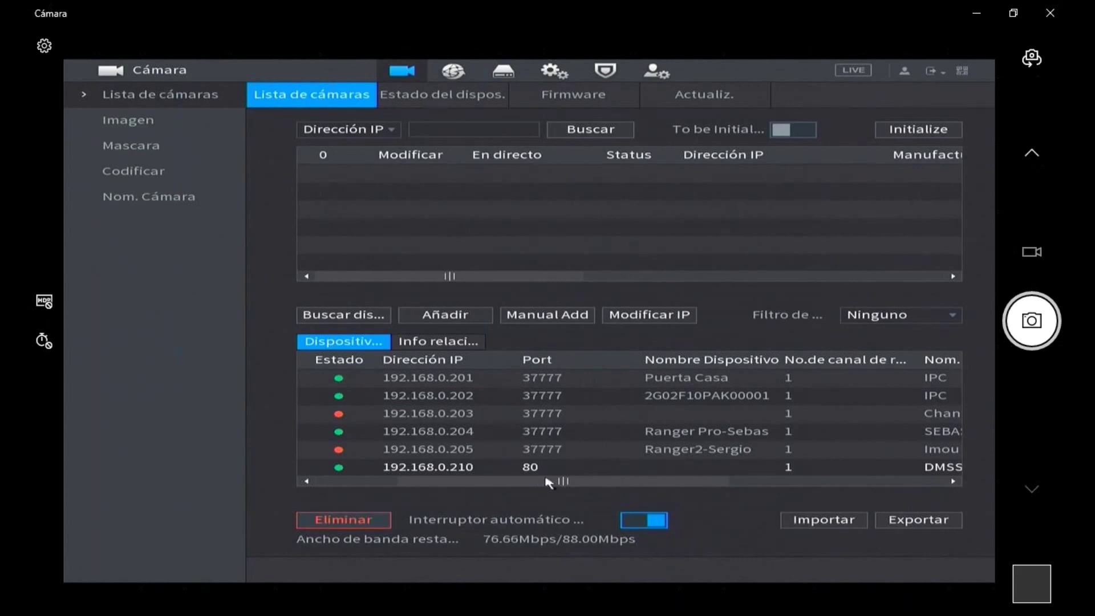
# - Delete offline channel D5 (192.168.0.205) and search for devices to find it online
pyautogui.moveTo(548, 482); pyautogui.dragTo(377, 490)
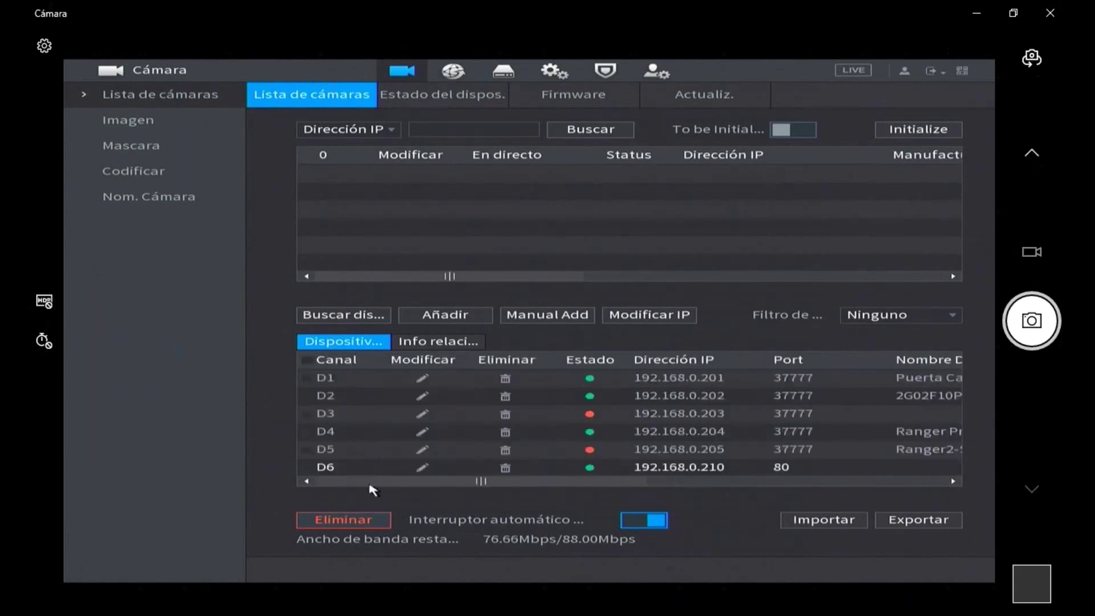
pyautogui.click(505, 450)
pyautogui.click(488, 391)
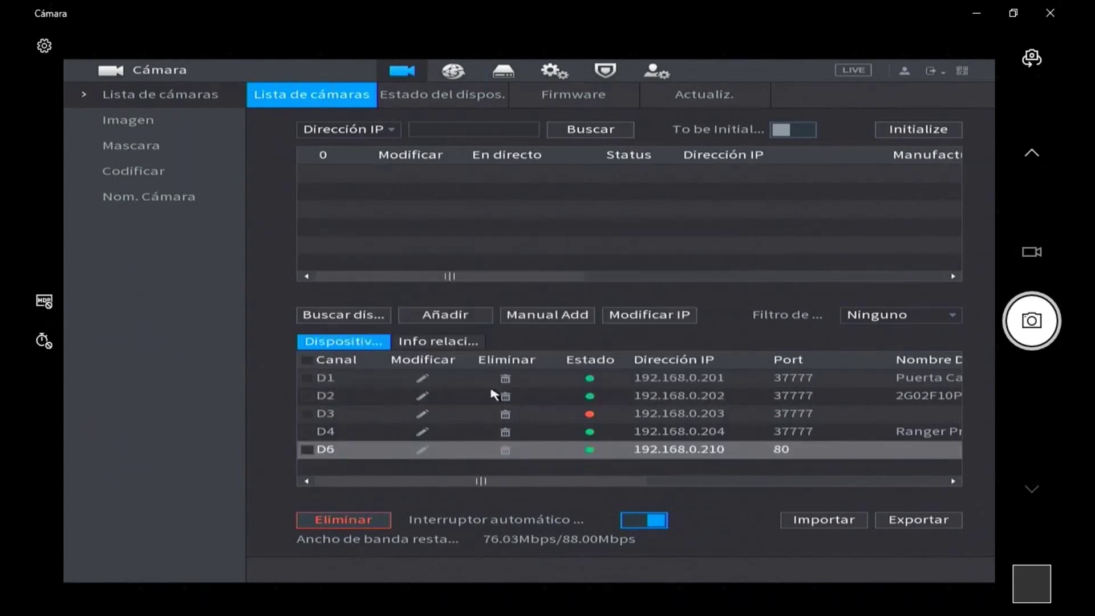
pyautogui.click(367, 313)
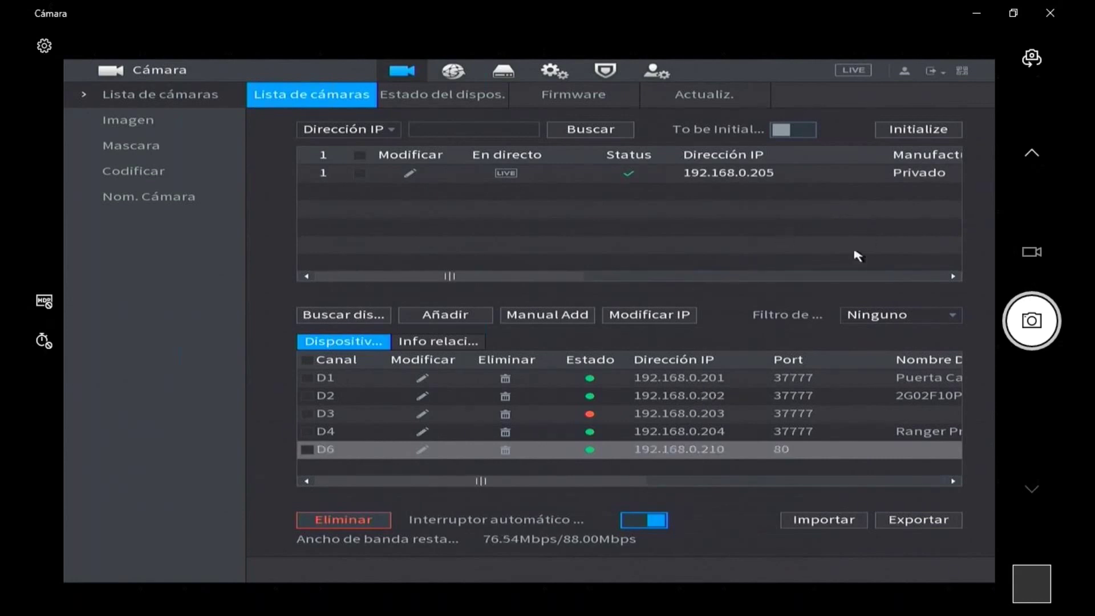
pyautogui.moveTo(572, 279); pyautogui.dragTo(626, 280)
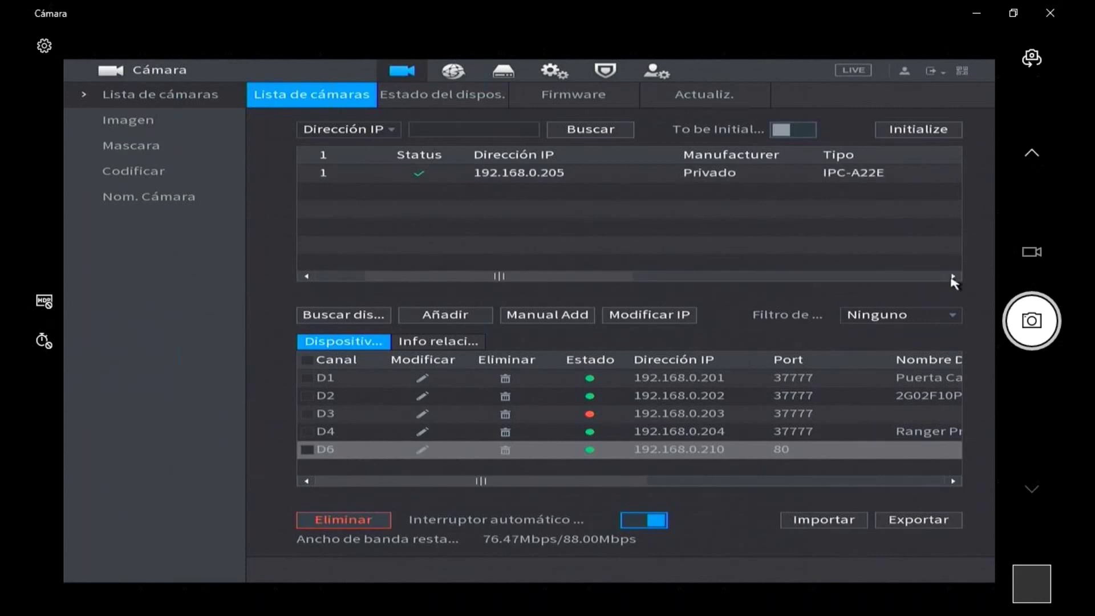
pyautogui.click(952, 277)
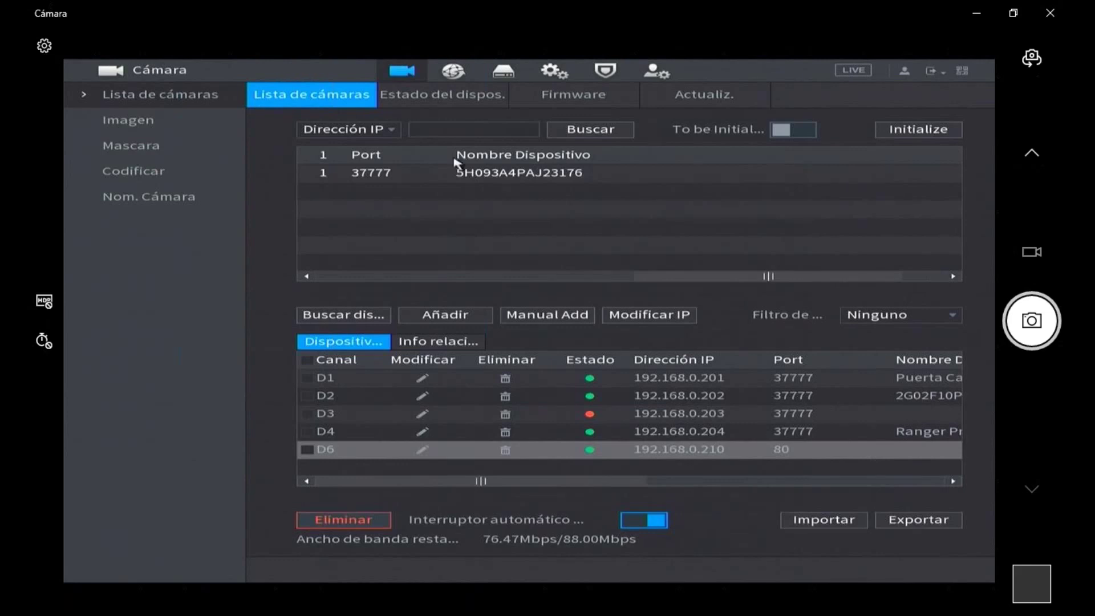
pyautogui.moveTo(721, 277); pyautogui.dragTo(427, 277)
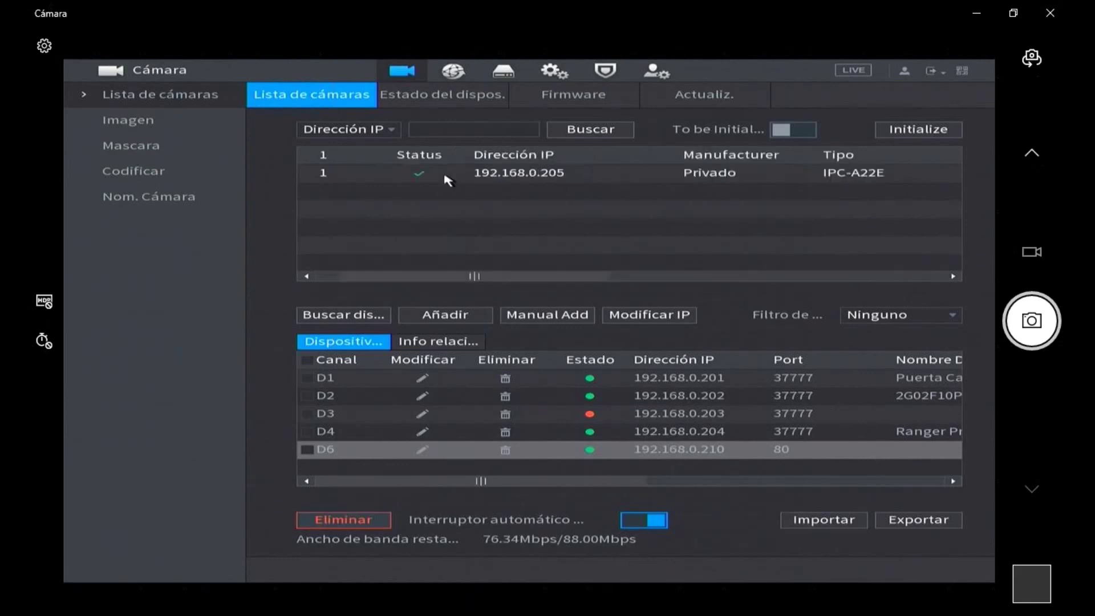
# - Add the found 192.168.0.205 camera back as channel D5 on port 37777
pyautogui.doubleClick(448, 180)
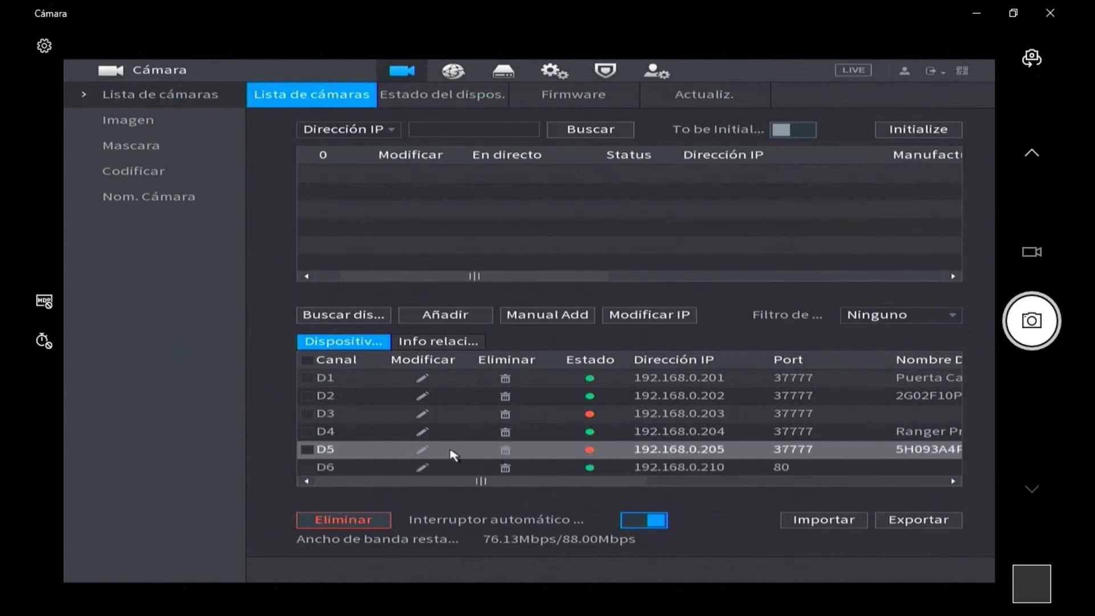
# - Open D5's Modificar settings and erase its old password in the Contraseña field
pyautogui.click(425, 450)
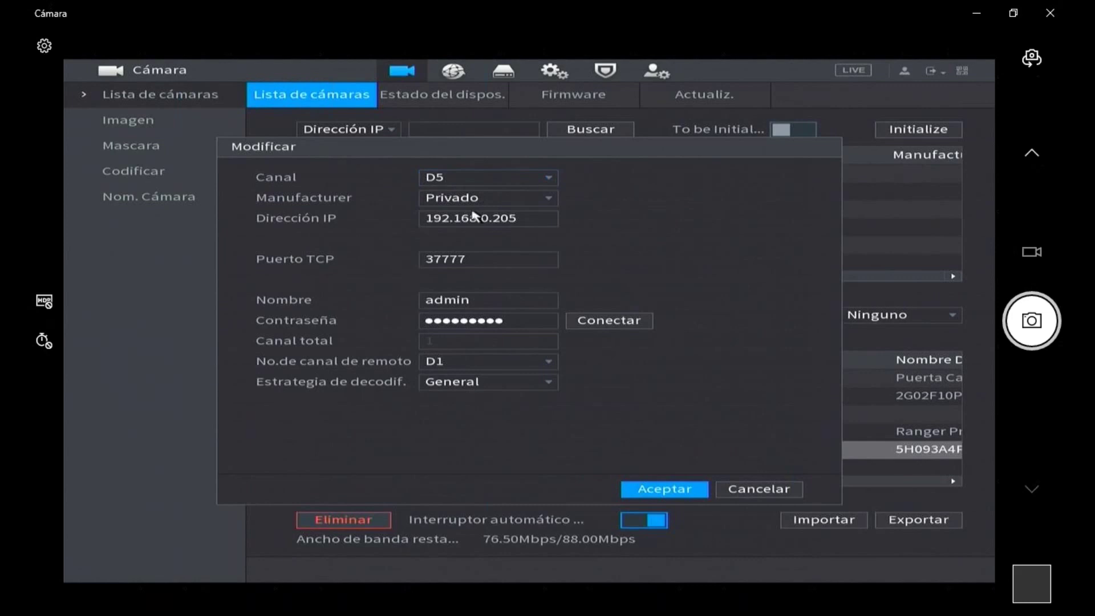
pyautogui.click(530, 325)
pyautogui.click(532, 326)
pyautogui.click(586, 342)
pyautogui.click(586, 343)
pyautogui.click(586, 343)
pyautogui.click(586, 343)
pyautogui.click(586, 343)
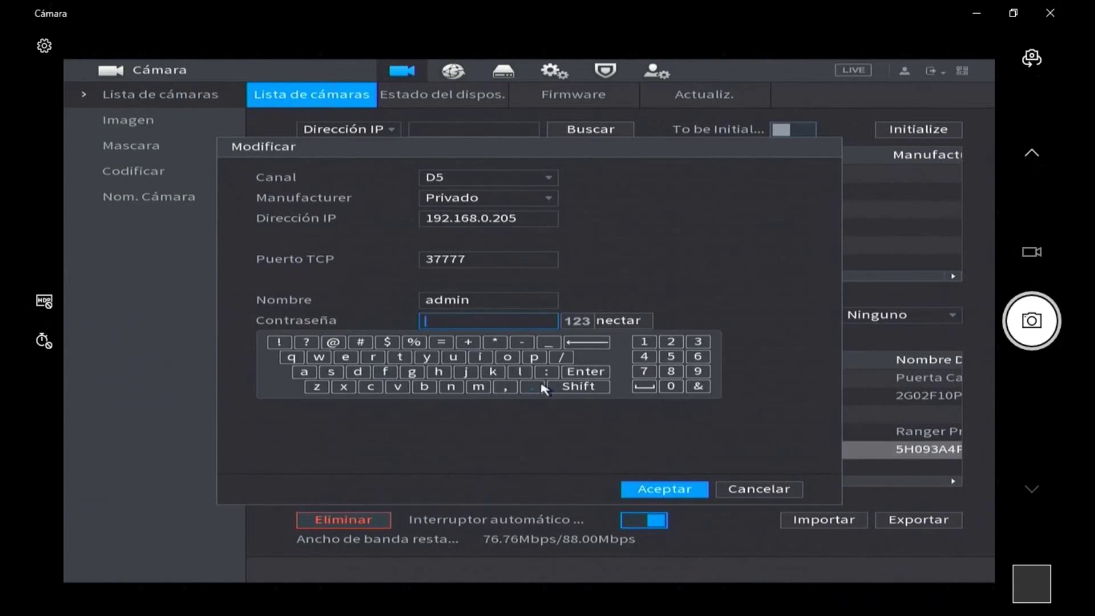
# - Enter D5's new password on the on-screen keyboard, using uppercase where needed
pyautogui.click(570, 389)
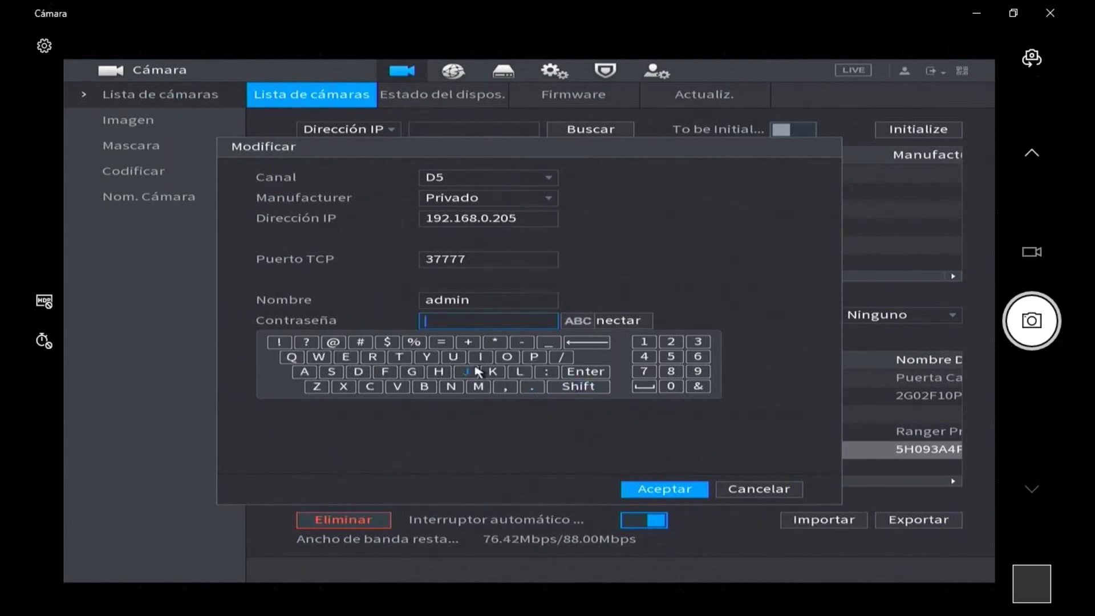
pyautogui.click(519, 372)
pyautogui.click(671, 342)
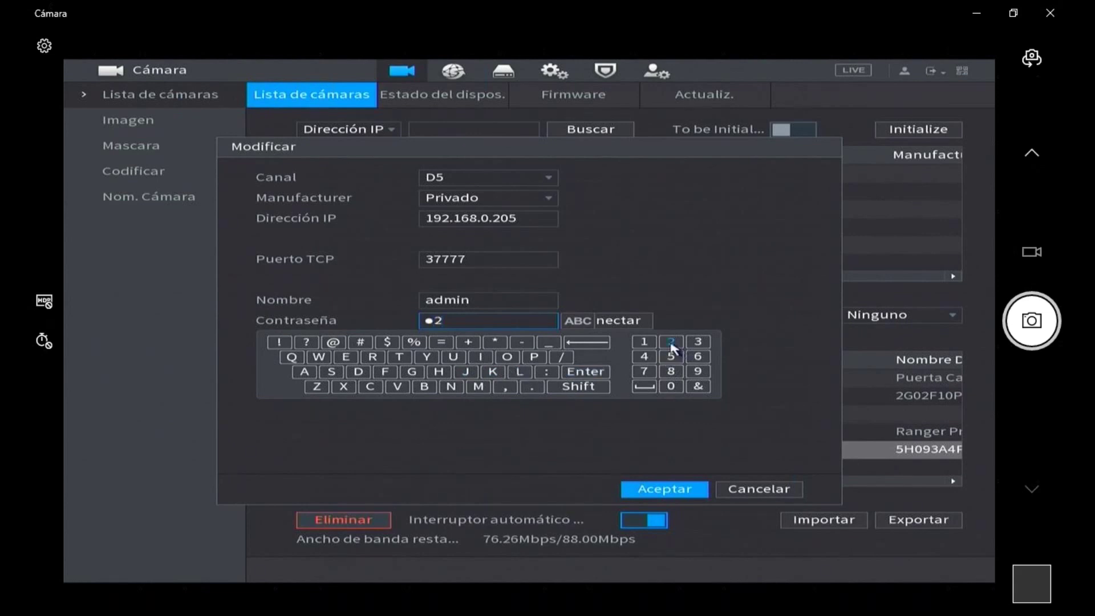
pyautogui.click(398, 371)
pyautogui.click(644, 372)
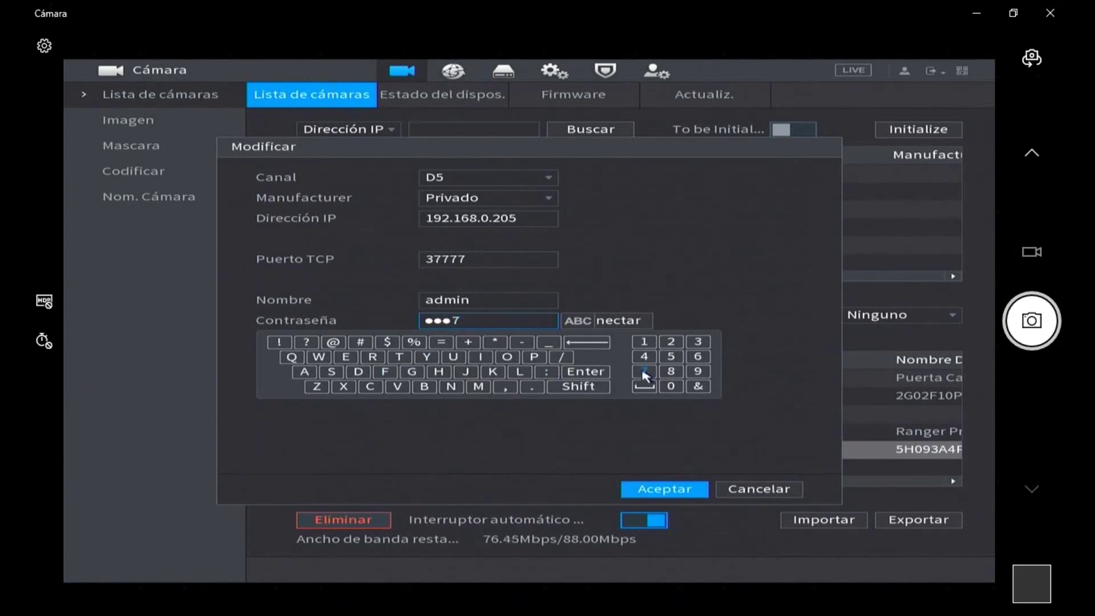
pyautogui.click(671, 371)
pyautogui.click(425, 388)
pyautogui.click(672, 371)
pyautogui.click(369, 388)
pyautogui.click(559, 420)
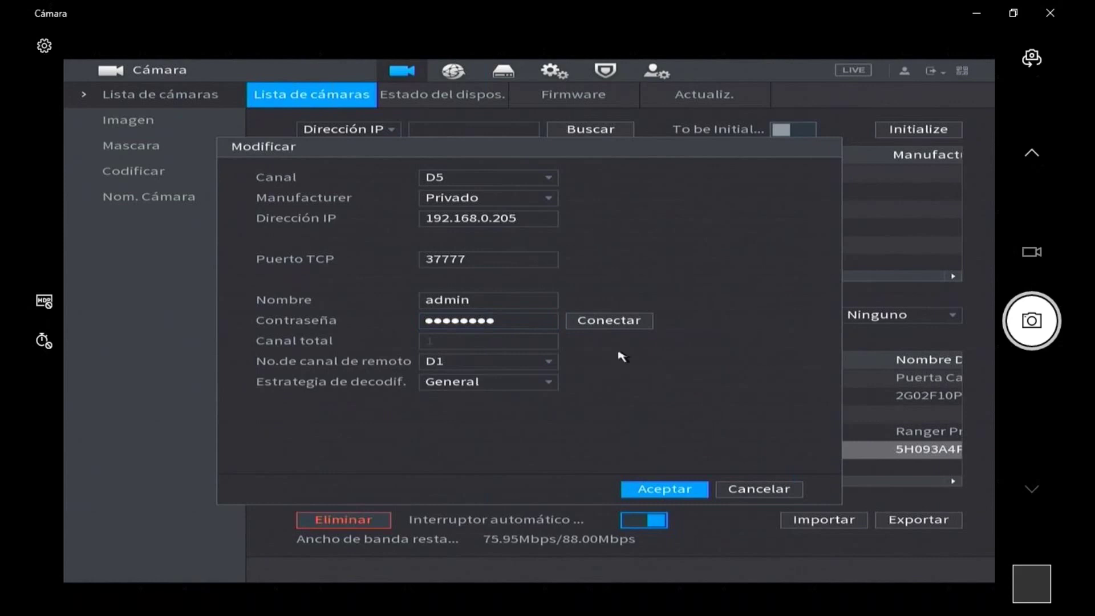
# - Connect D5 with the new password and save its settings with Aceptar
pyautogui.click(596, 325)
pyautogui.click(488, 345)
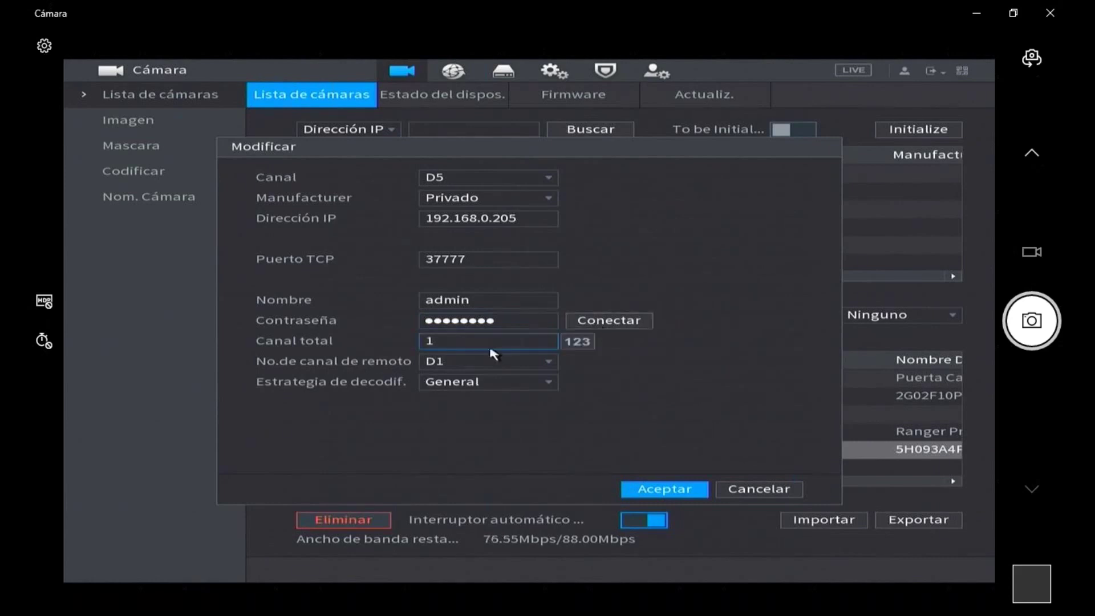
pyautogui.click(446, 321)
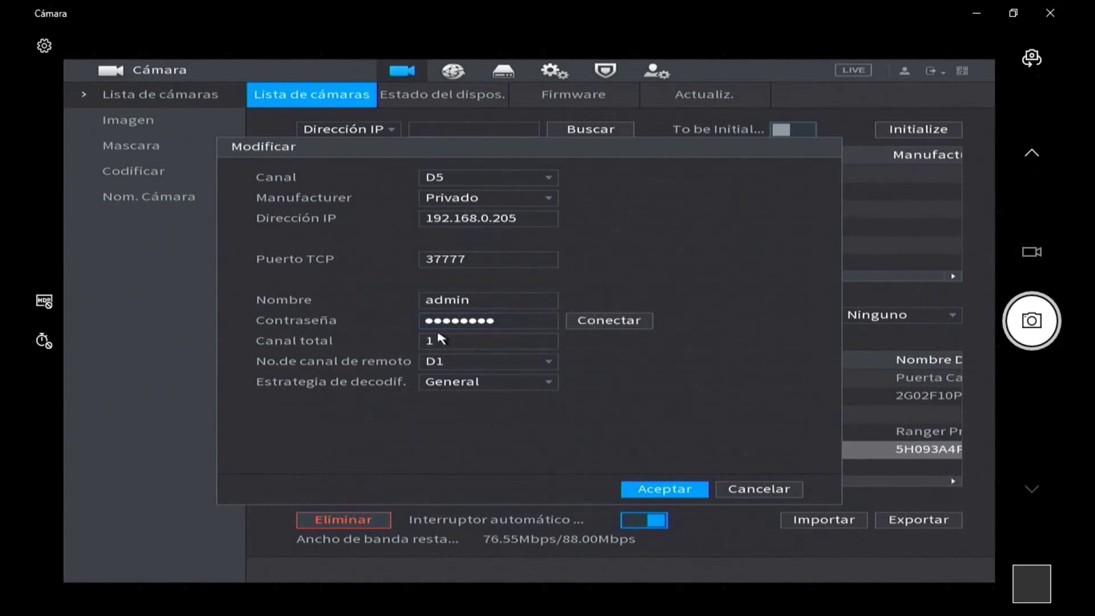
pyautogui.click(664, 489)
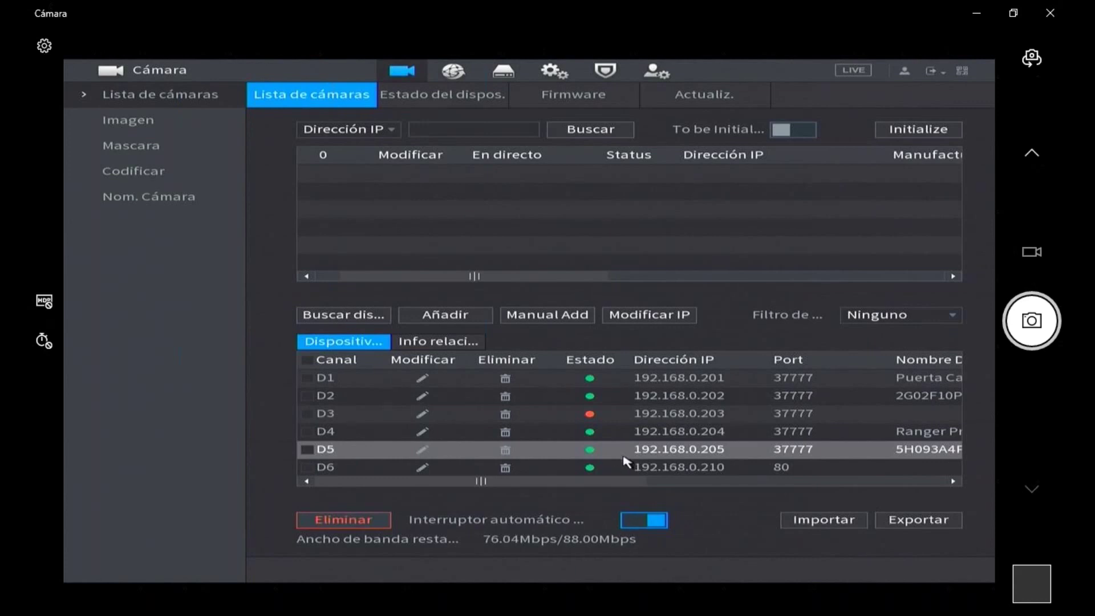
# - Return to live view, switch to the 9-camera grid, and select D5's streaming tile
pyautogui.rightClick(537, 418)
pyautogui.rightClick(537, 418)
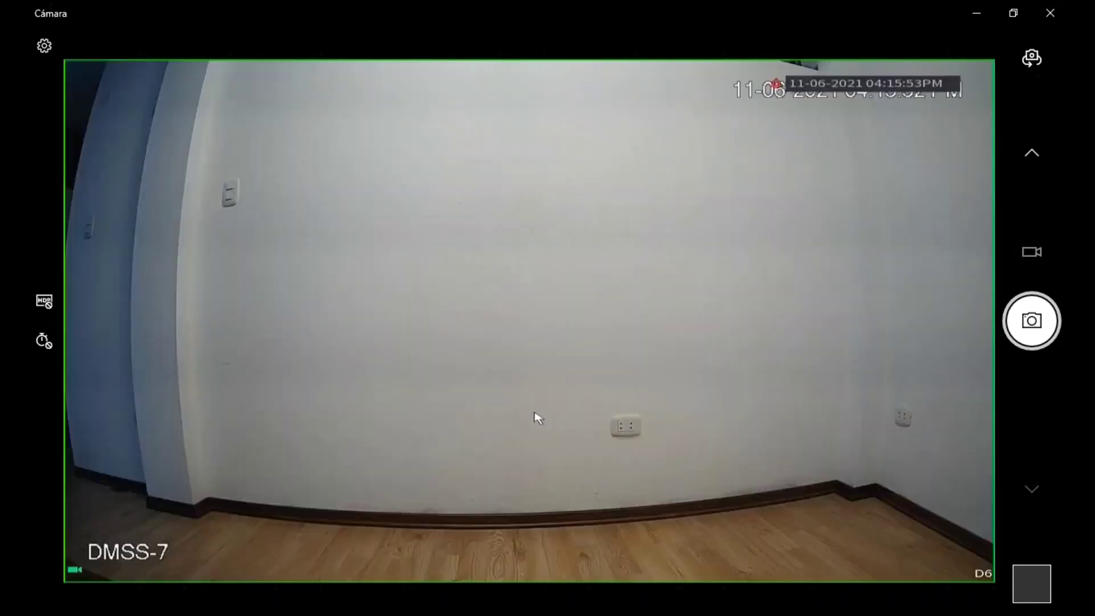
pyautogui.rightClick(434, 324)
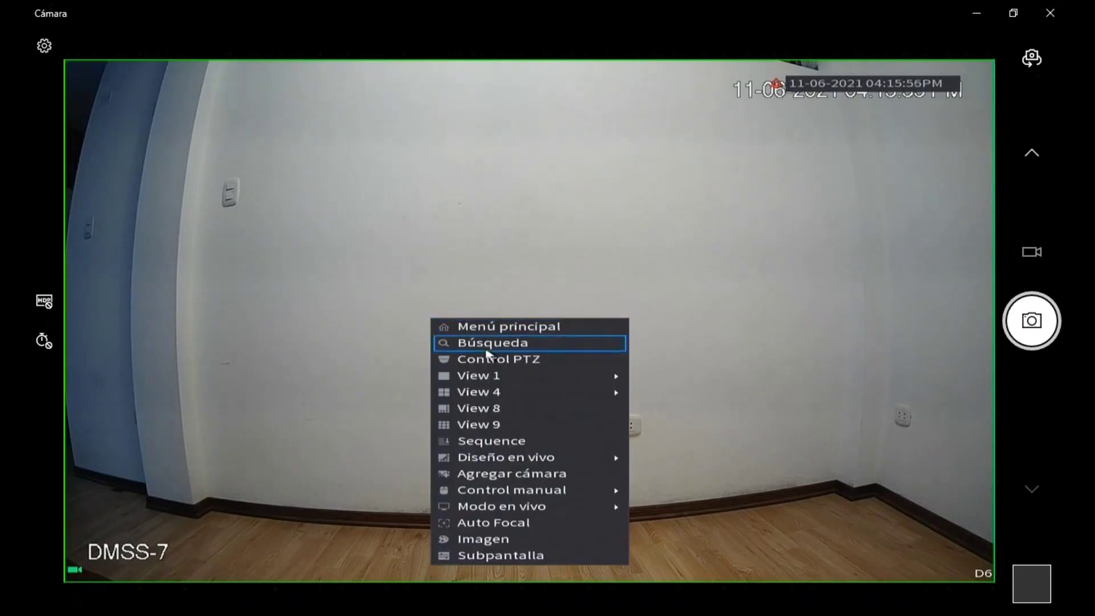
pyautogui.moveTo(531, 399)
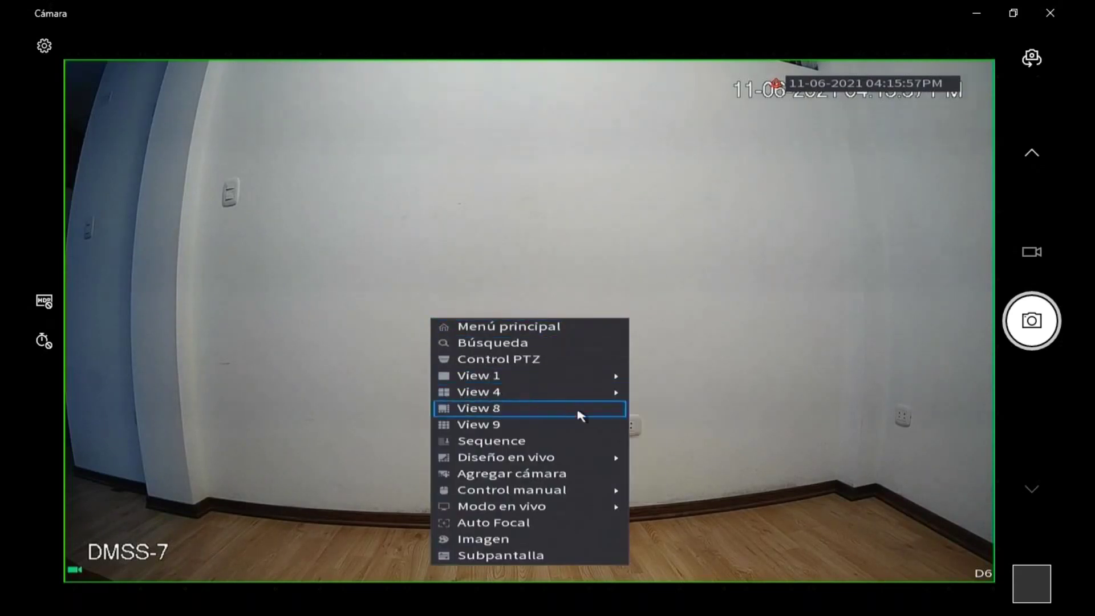
pyautogui.click(580, 425)
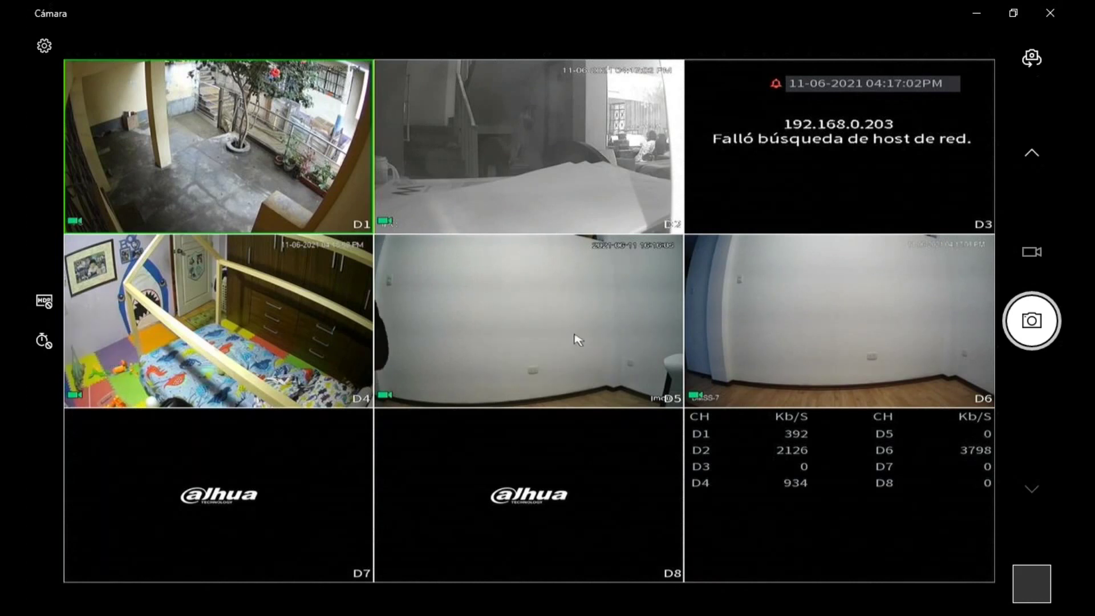
pyautogui.click(575, 335)
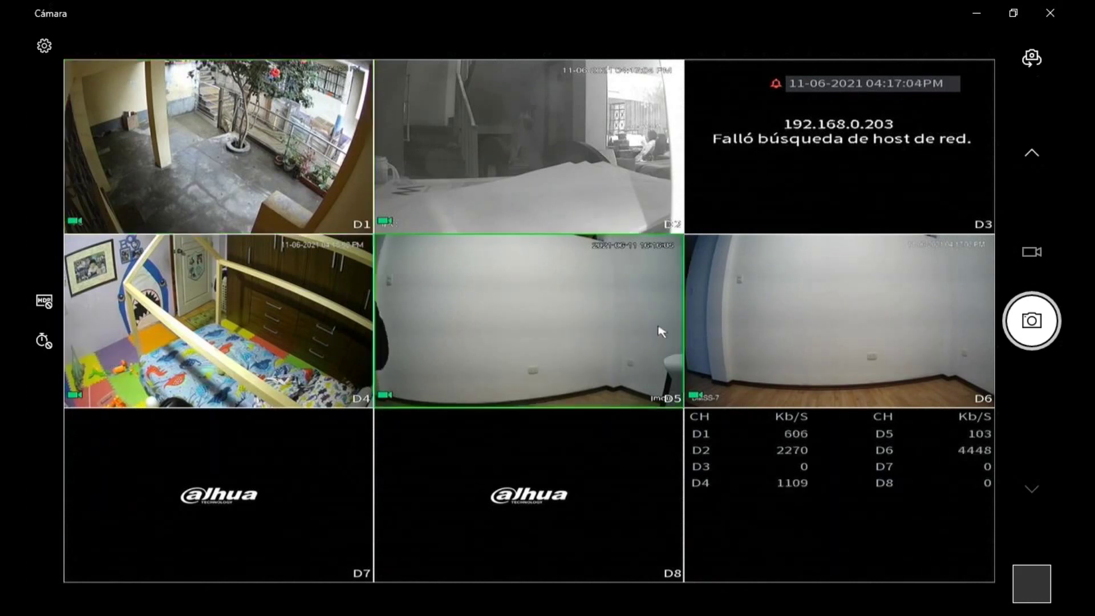
# - Check D5 full-screen, return to the grid, then view D6 full-screen
pyautogui.doubleClick(623, 326)
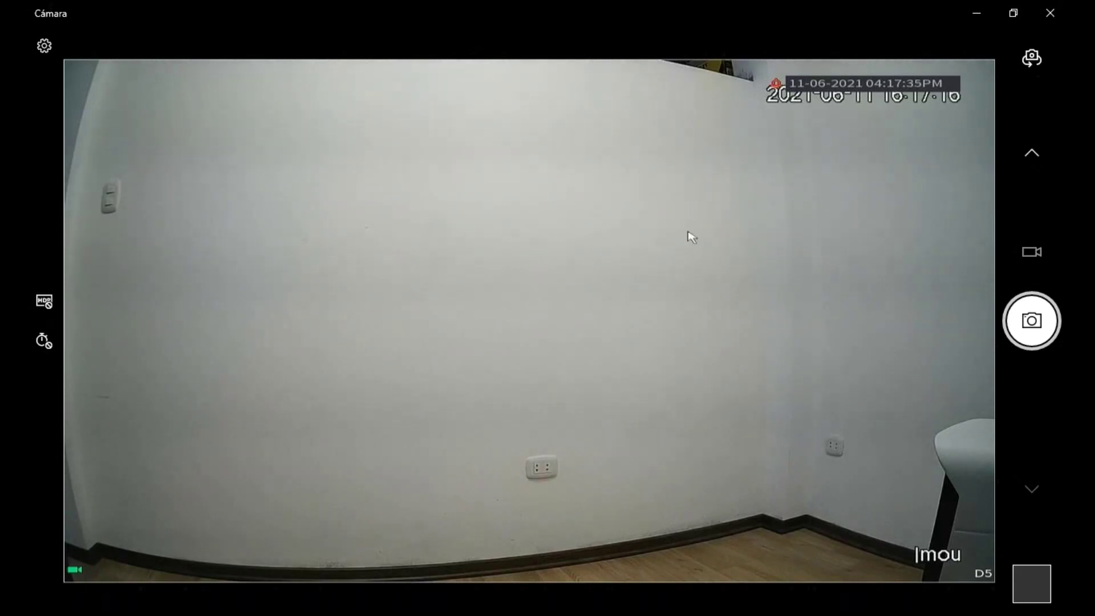
pyautogui.doubleClick(626, 229)
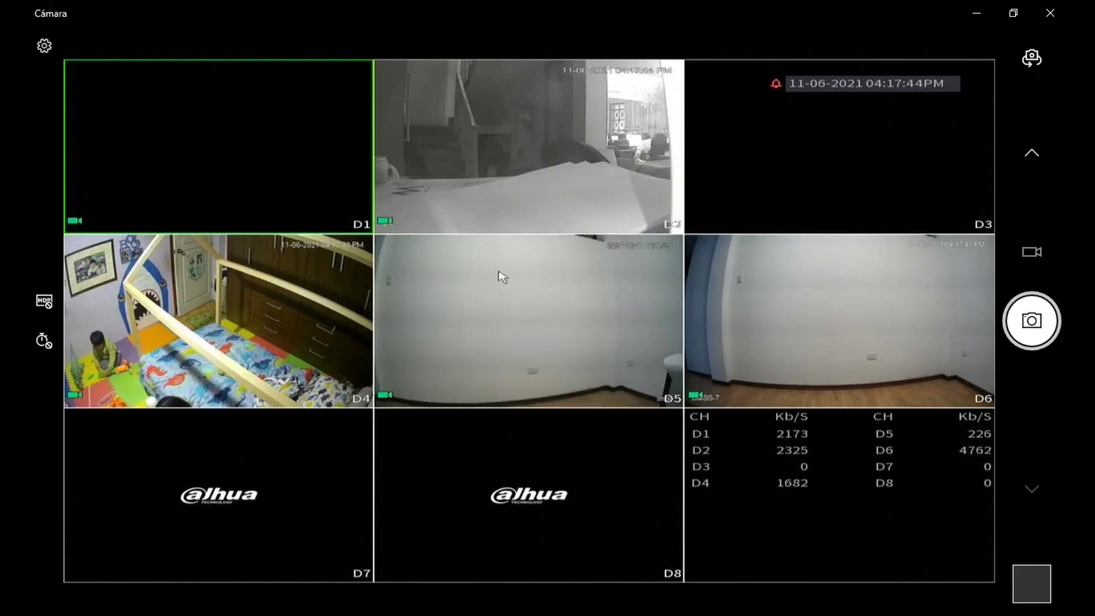
pyautogui.doubleClick(730, 285)
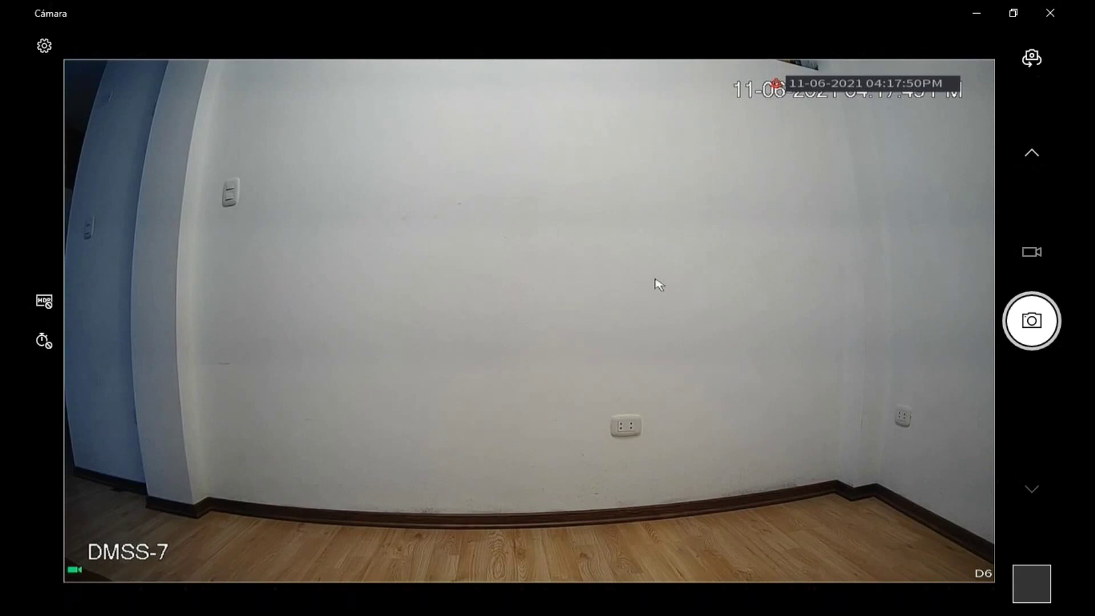
# - Open Menú principal > Cámara to confirm only D3 (192.168.0.203) is offline
pyautogui.rightClick(573, 267)
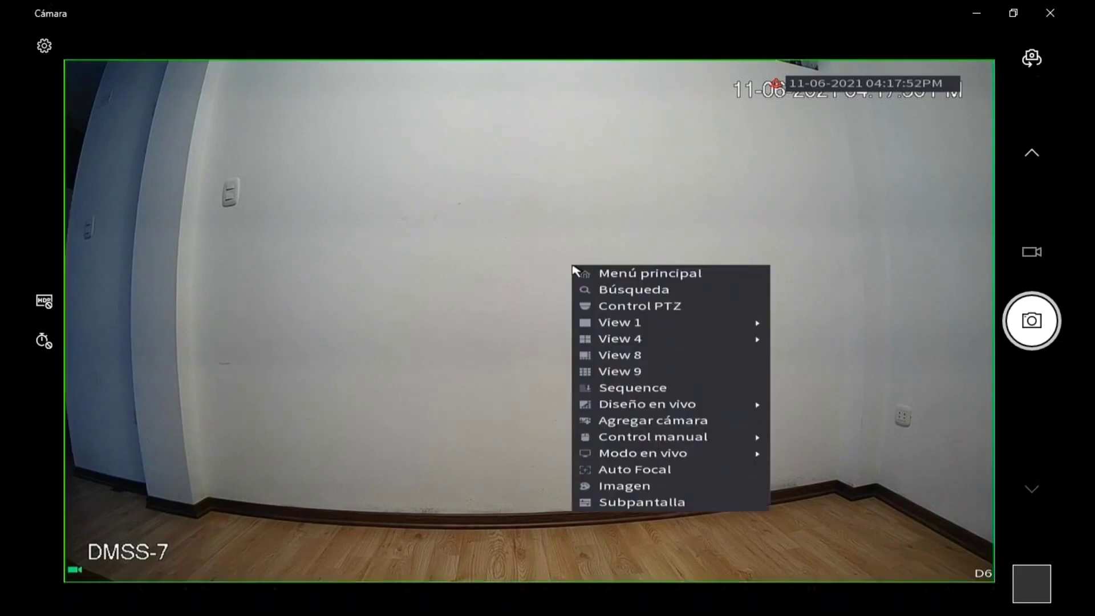
pyautogui.click(573, 268)
pyautogui.click(188, 520)
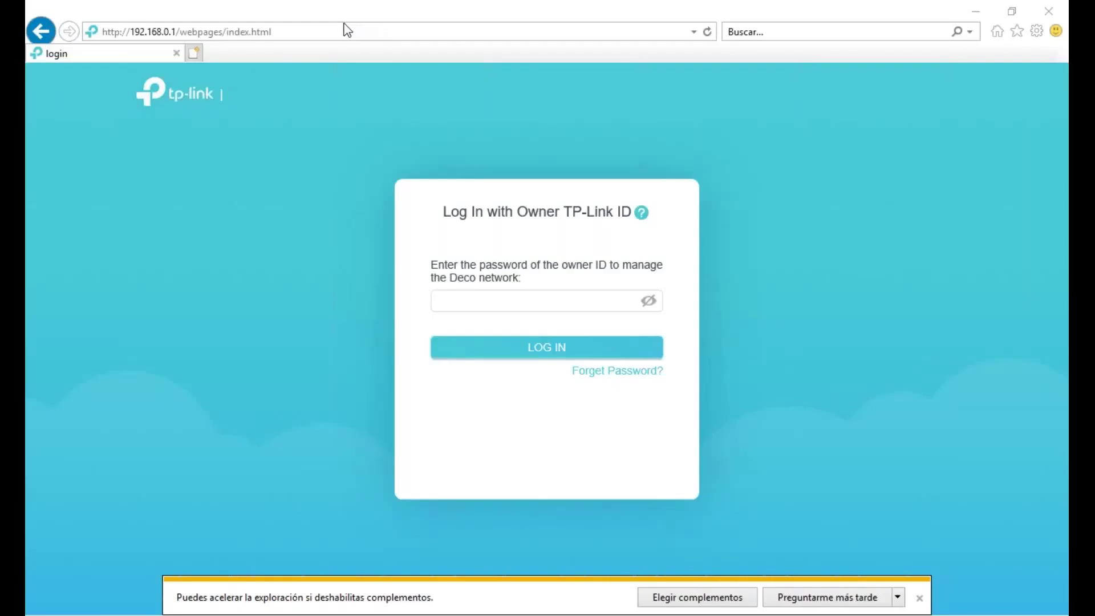
pyautogui.click(335, 31)
pyautogui.click(335, 31)
pyautogui.press('BackSpace')
pyautogui.press('BackSpace')
pyautogui.press('BackSpace')
pyautogui.press('BackSpace')
pyautogui.press('BackSpace')
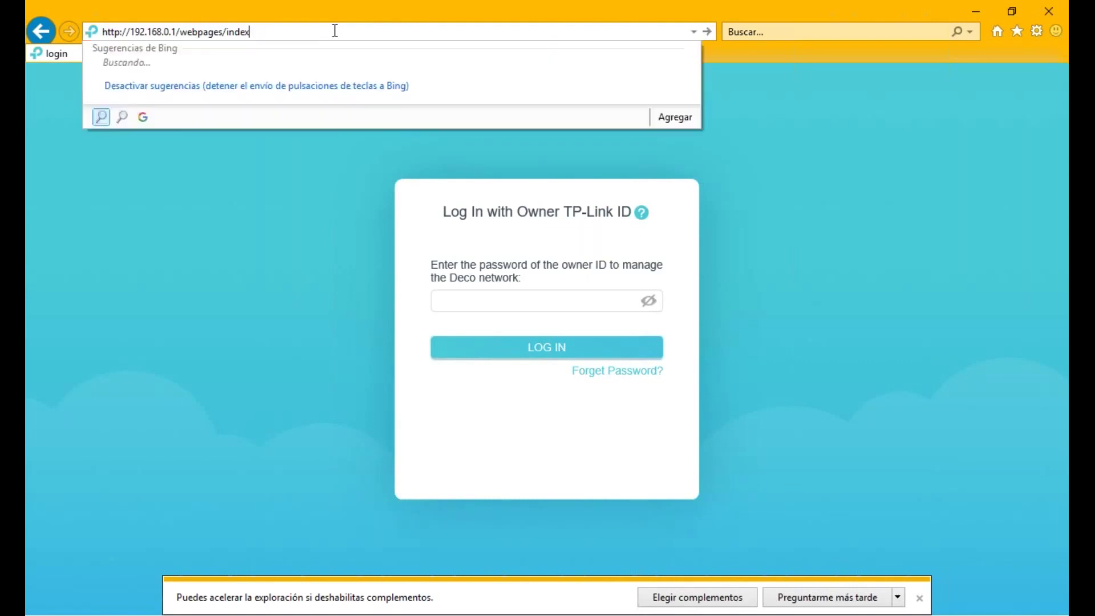
pyautogui.press('BackSpace')
pyautogui.press('BackSpace')
pyautogui.press('BackSpace')
pyautogui.press('BackSpace')
pyautogui.press('BackSpace')
pyautogui.press('BackSpace')
pyautogui.press('BackSpace')
pyautogui.press('BackSpace')
pyautogui.press('BackSpace')
pyautogui.press('BackSpace')
pyautogui.press('BackSpace')
pyautogui.press('BackSpace')
pyautogui.press('BackSpace')
pyautogui.press('BackSpace')
pyautogui.press('BackSpace')
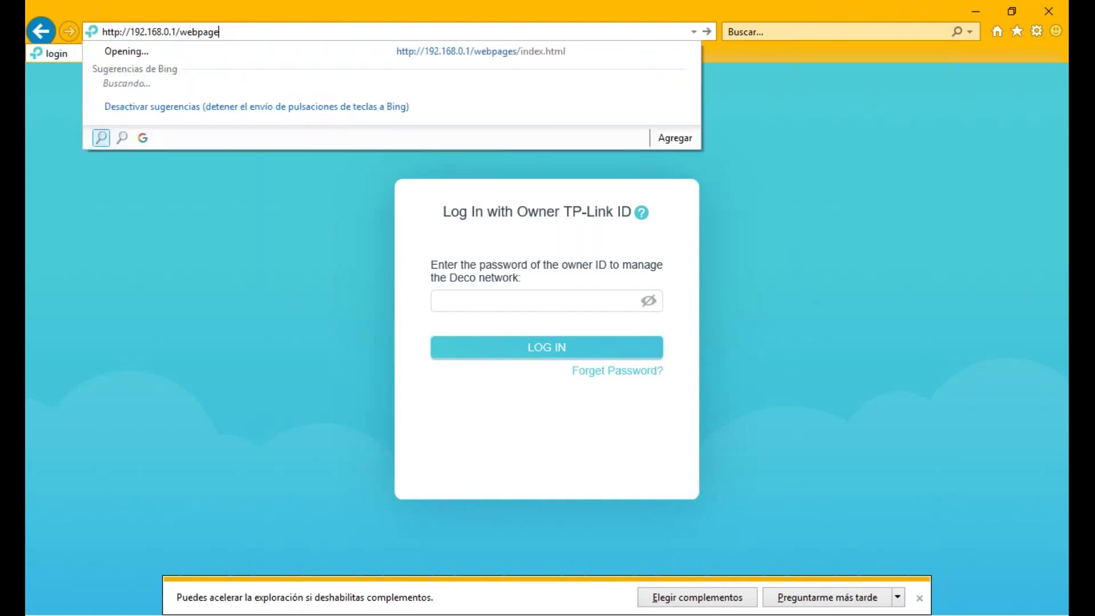
pyautogui.press('BackSpace')
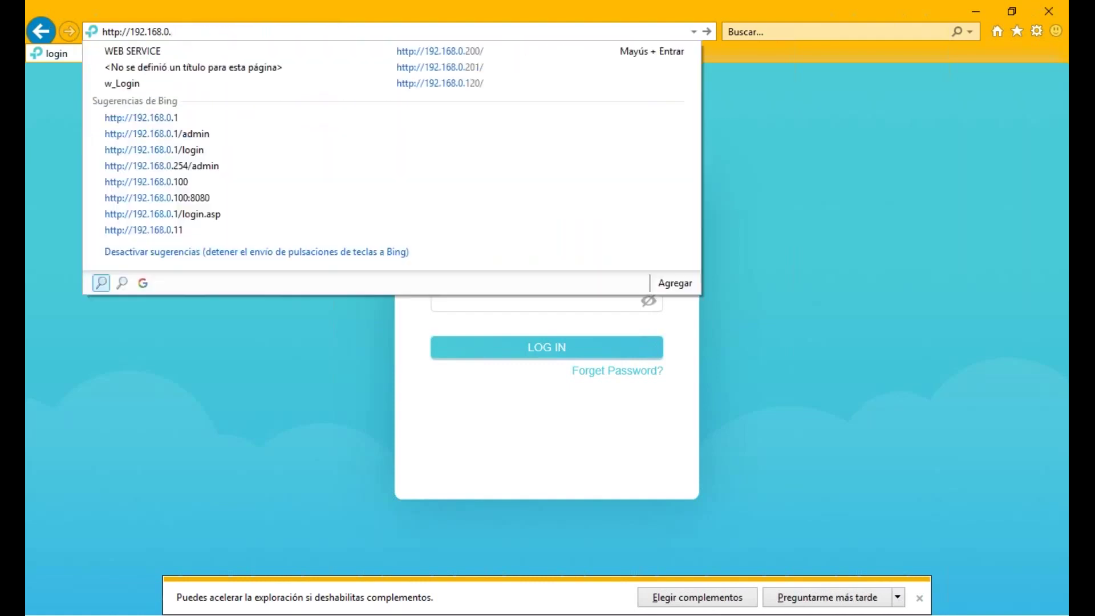
pyautogui.write('210')
pyautogui.press('Return')
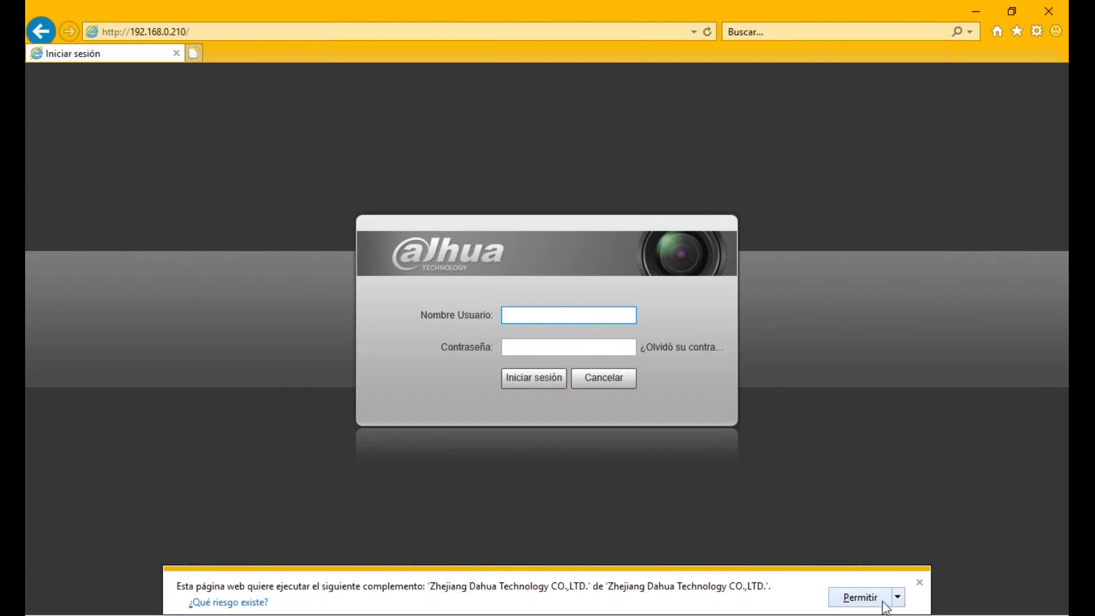
# - Enter the administrator username and password, sign in, and dismiss the login error
pyautogui.write('admin')
pyautogui.press('Tab')
pyautogui.write('•••••••')
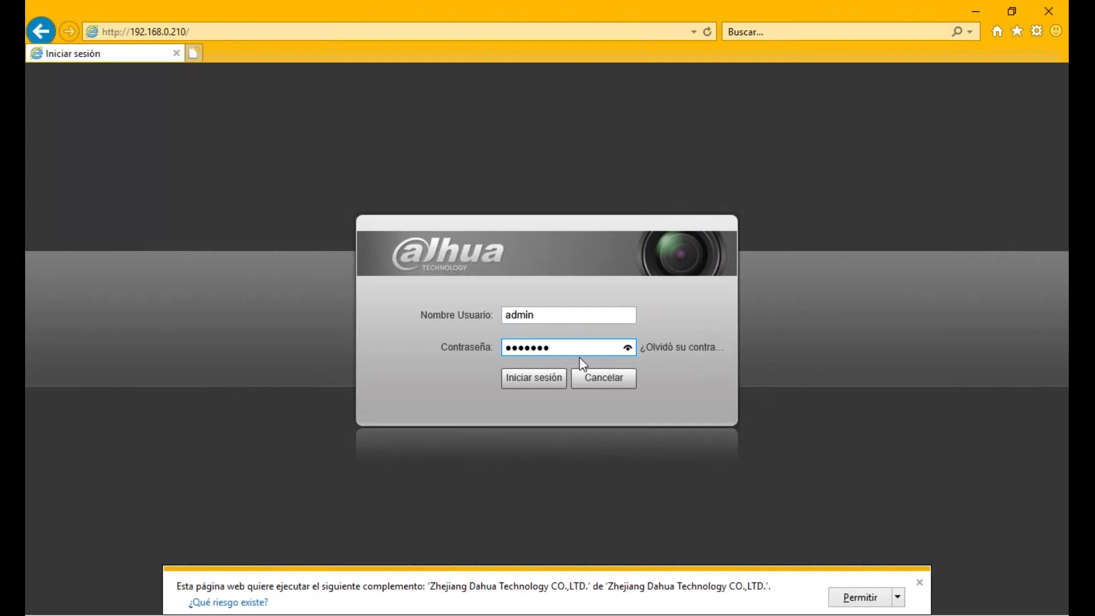
pyautogui.click(520, 383)
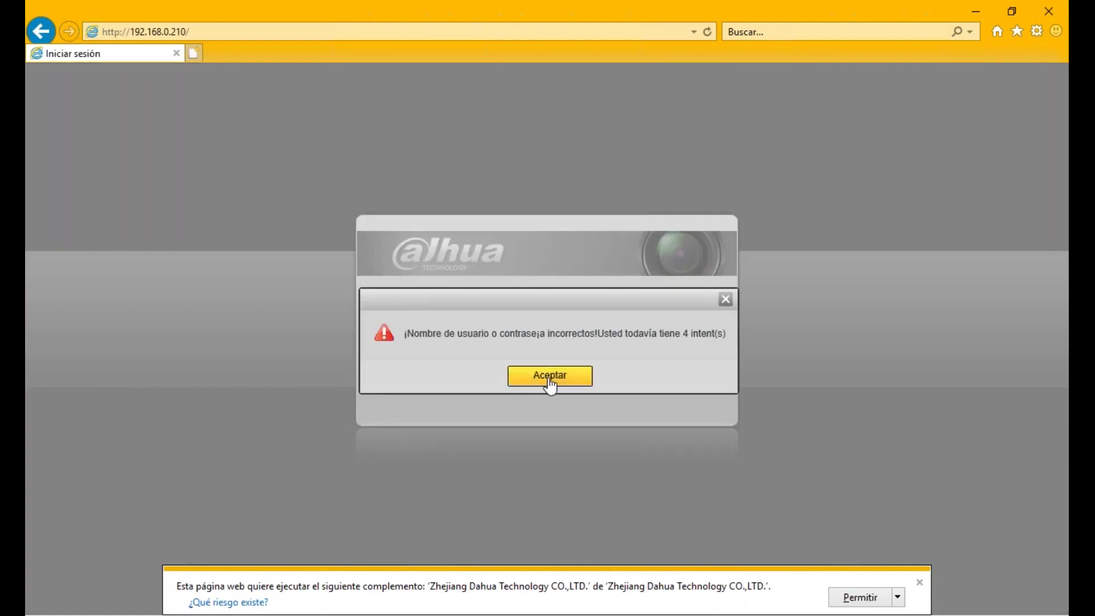
pyautogui.click(546, 377)
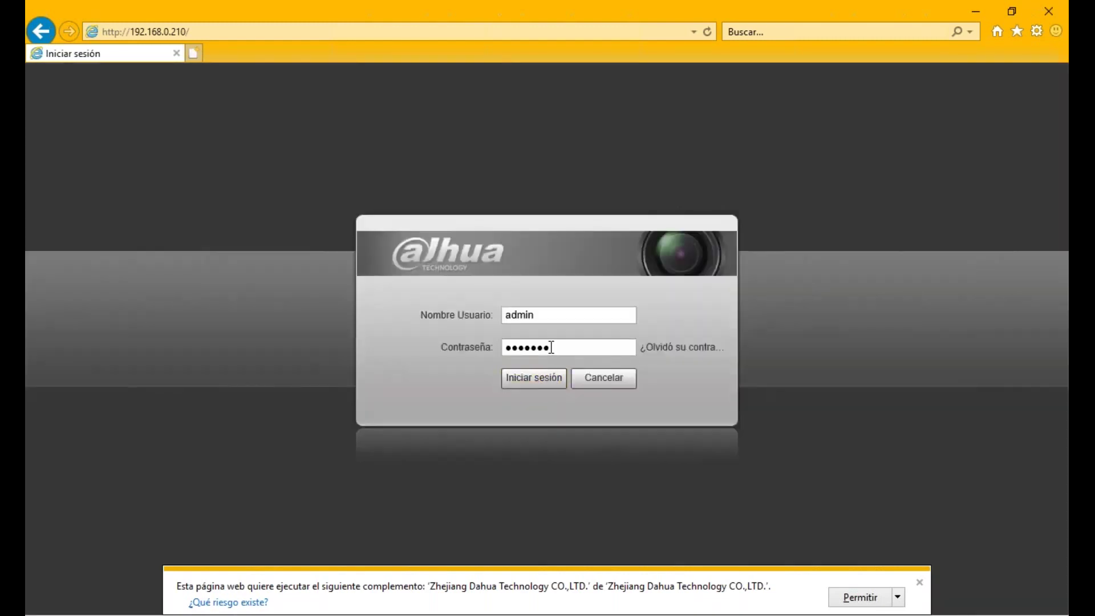
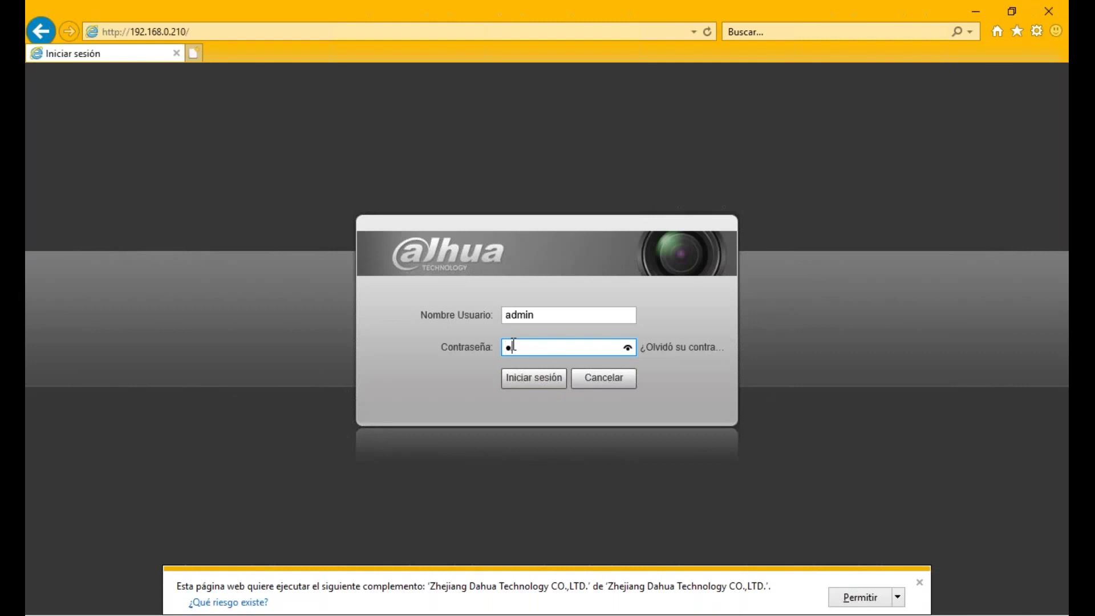
# - Re-enter the administrator password with Caps Lock off and verify it with the eye icon
pyautogui.write('*')
pyautogui.click(528, 384)
pyautogui.press('capslock')
pyautogui.write('*******')
pyautogui.moveTo(625, 350); pyautogui.dragTo(624, 350)
pyautogui.press('BackSpace')
pyautogui.press('BackSpace')
pyautogui.press('BackSpace')
pyautogui.press('BackSpace')
pyautogui.press('BackSpace')
pyautogui.press('BackSpace')
pyautogui.write('*******')
pyautogui.click(628, 349)
# - Log in and open Config > Red > TCP/IP, showing static IP 192.168.0.210 and gateway 192.168.0.1
pyautogui.click(552, 387)
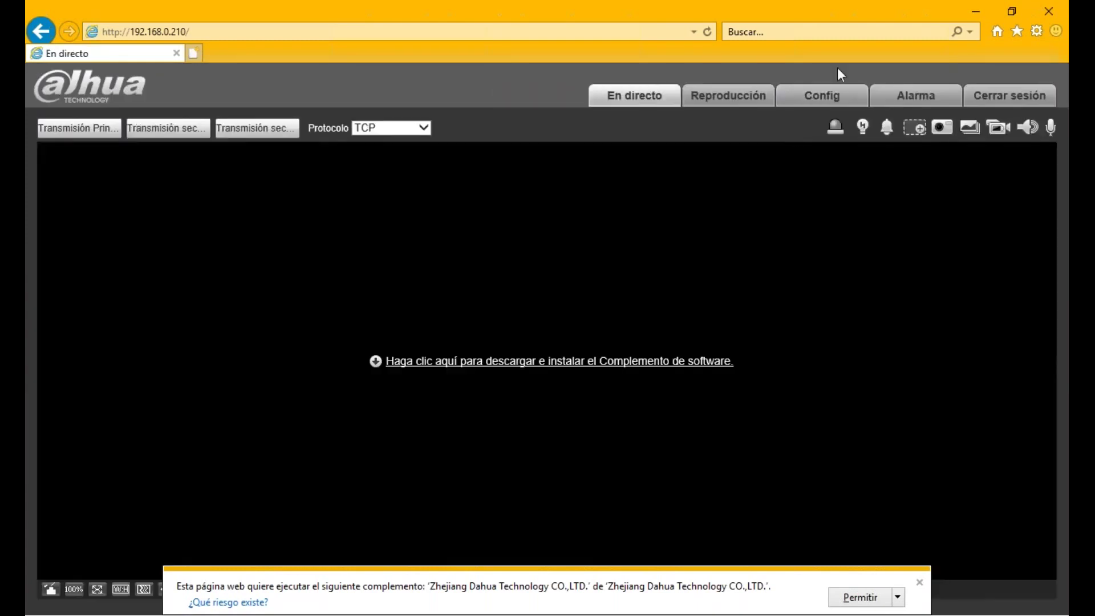
pyautogui.click(829, 55)
pyautogui.click(807, 106)
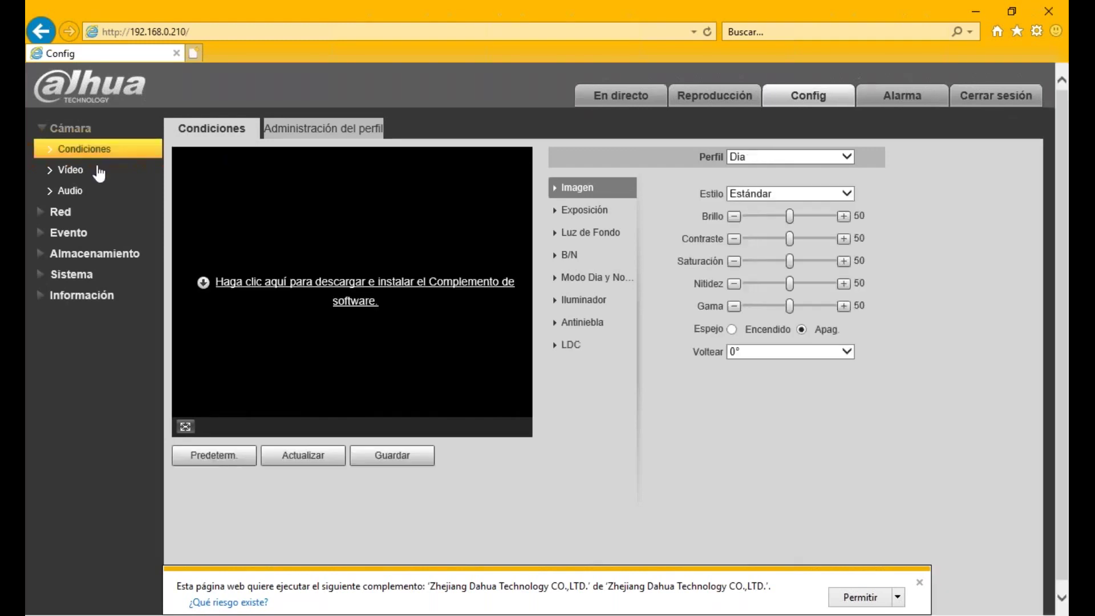
pyautogui.click(60, 211)
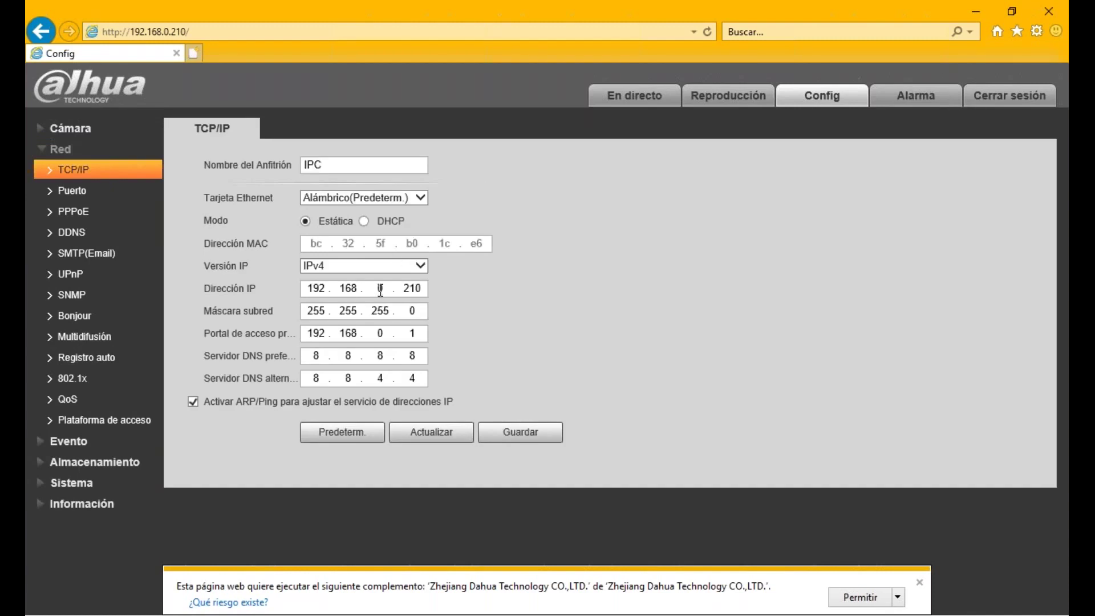
# - Check the Tarjeta Ethernet selection and switch the addressing mode to DHCP
pyautogui.click(420, 198)
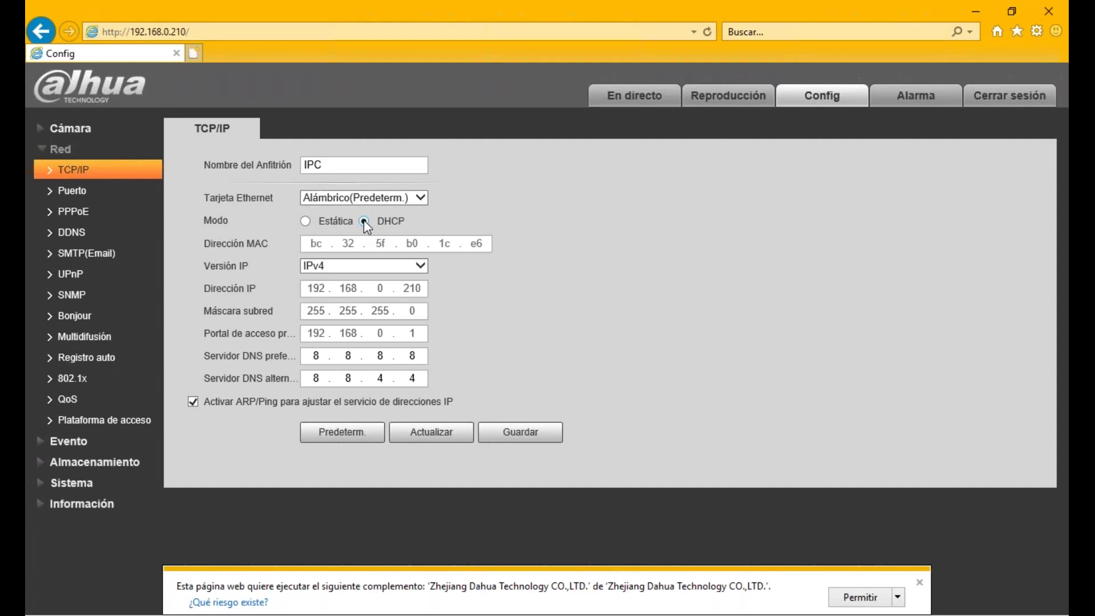
# - Switch the TCP/IP mode back to Estática, keeping 192.168.0.210 with gateway 192.168.0.1
pyautogui.click(306, 222)
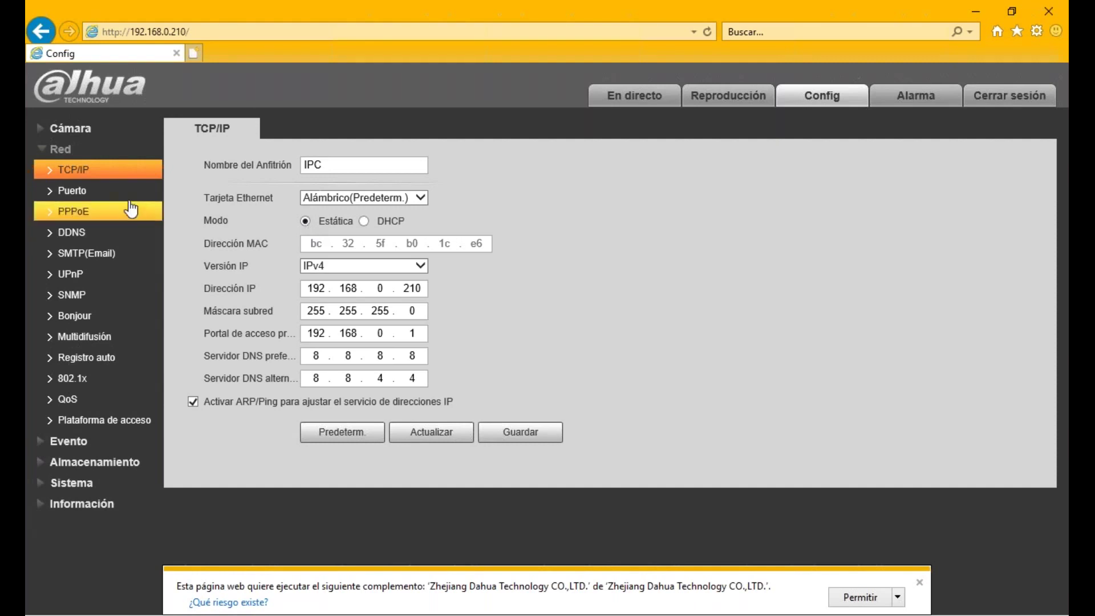
# - Open Red > Puerto and highlight TCP port 37777 and HTTP port 80
pyautogui.click(93, 193)
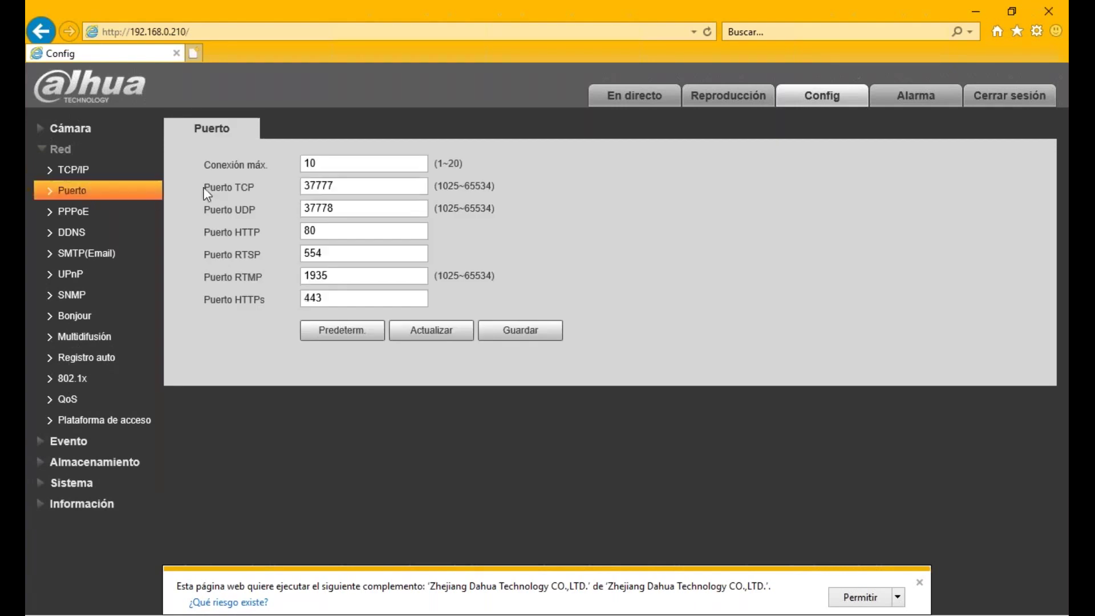
pyautogui.click(345, 188)
pyautogui.moveTo(342, 185); pyautogui.dragTo(299, 184)
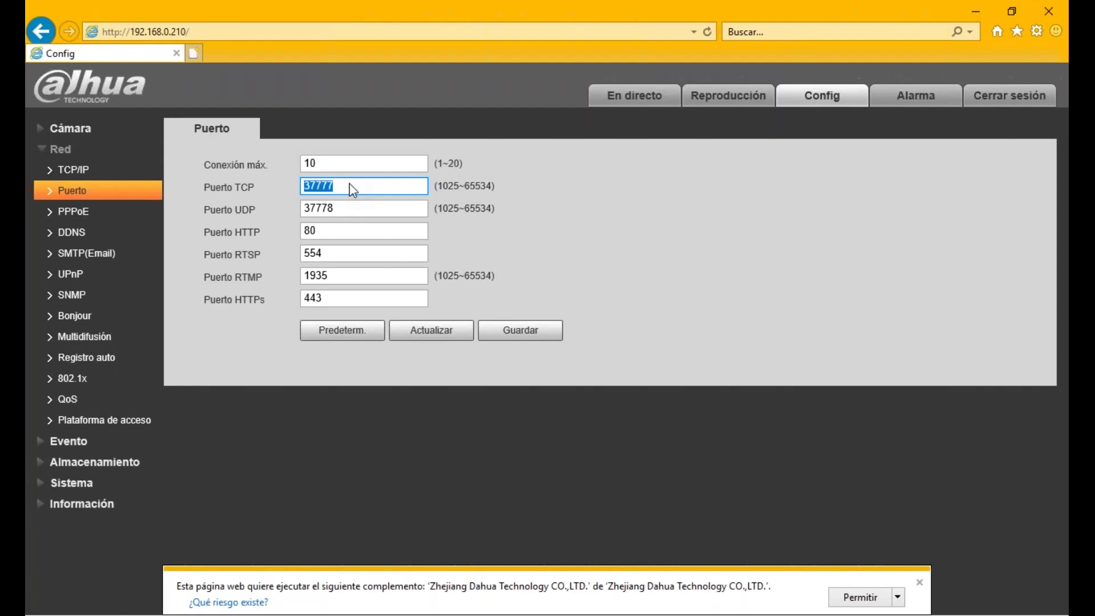
pyautogui.moveTo(325, 230); pyautogui.dragTo(295, 231)
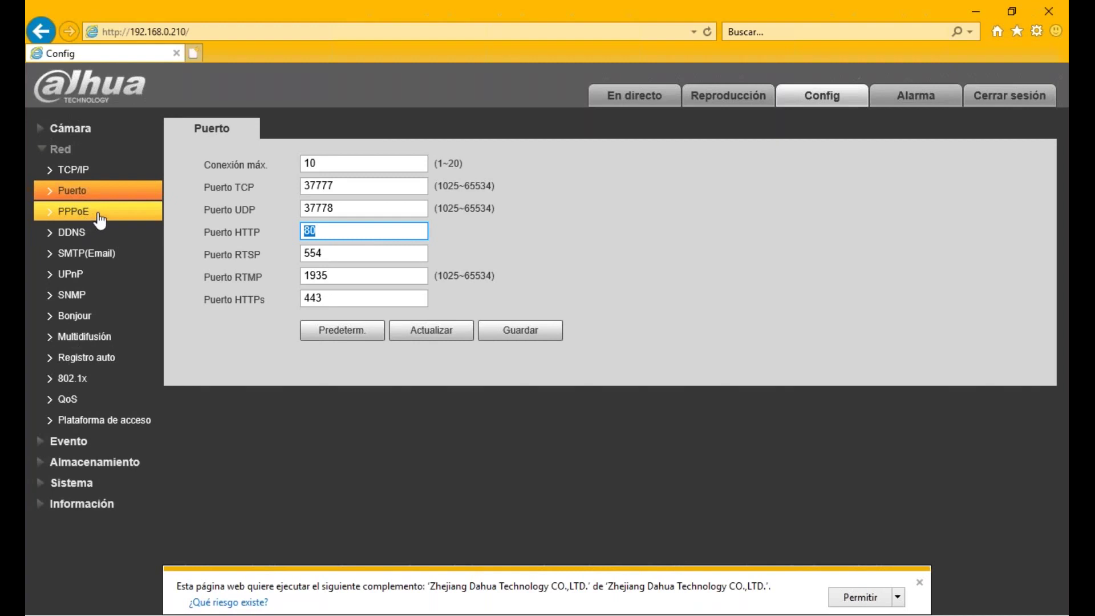
# - Browse TCP/IP, Puerto, PPPoE and DDNS, then open Plataforma de acceso > ONVIF
pyautogui.click(98, 174)
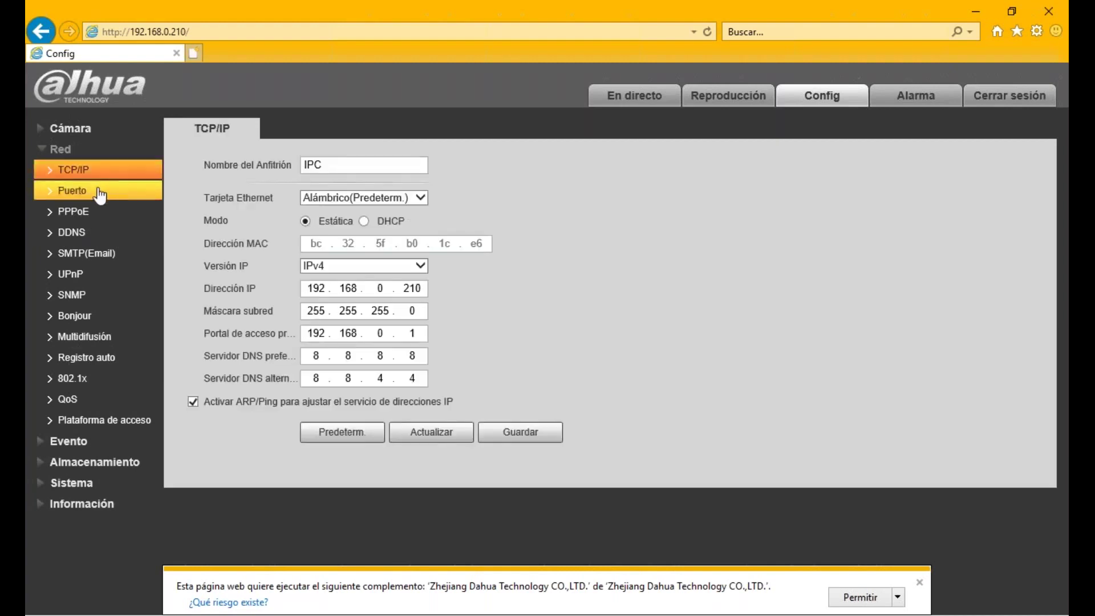
pyautogui.click(85, 194)
pyautogui.click(83, 215)
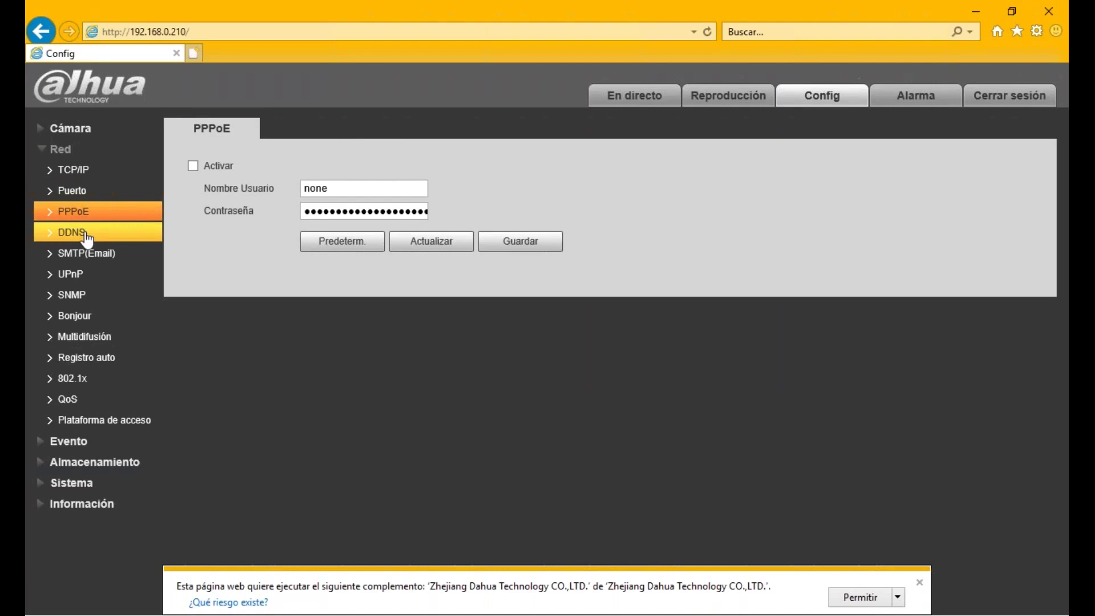
pyautogui.click(86, 234)
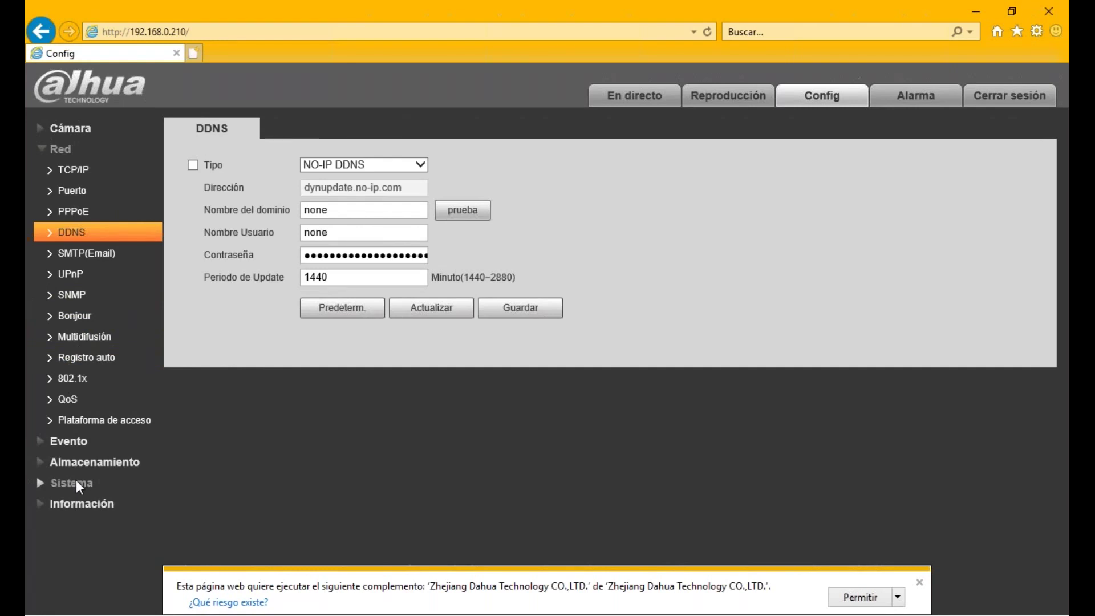
pyautogui.click(103, 420)
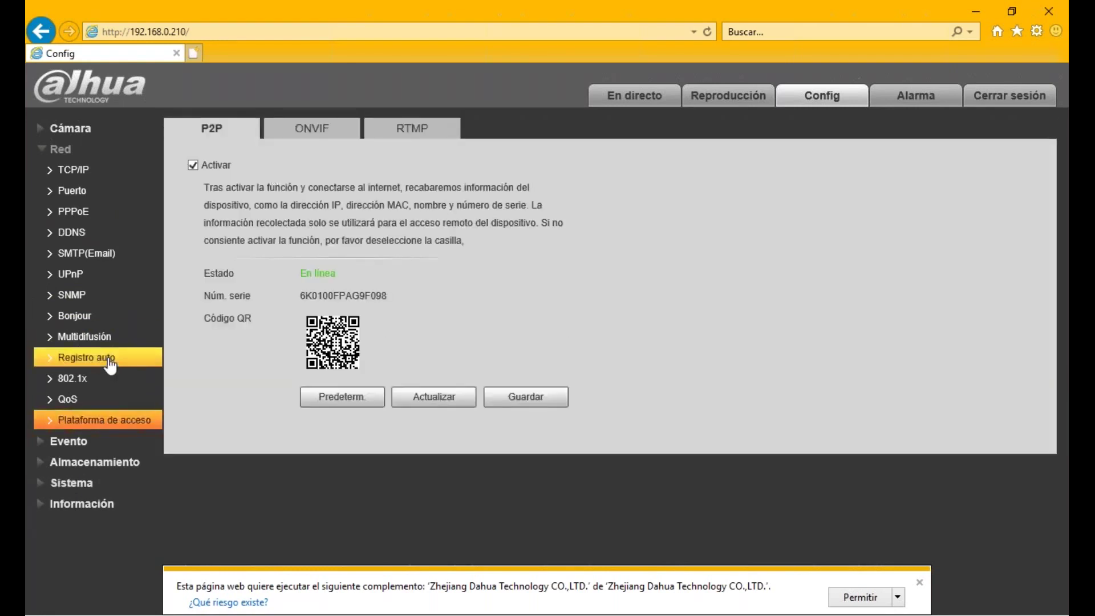
pyautogui.click(294, 131)
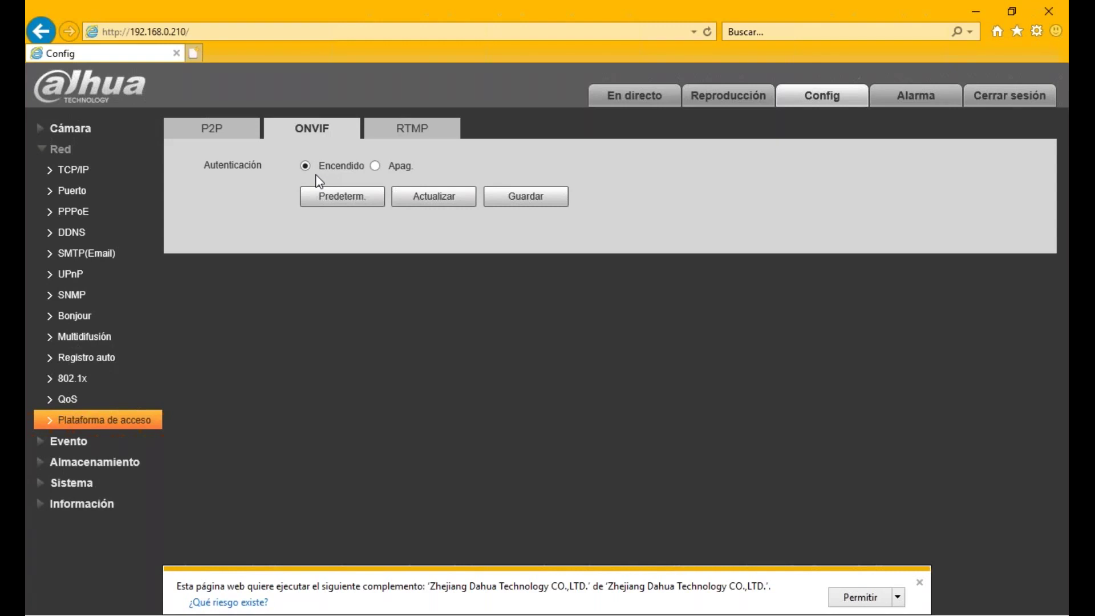
# - Toggle ONVIF authentication off and back to Encendido, then close Internet Explorer
pyautogui.click(374, 166)
pyautogui.click(306, 166)
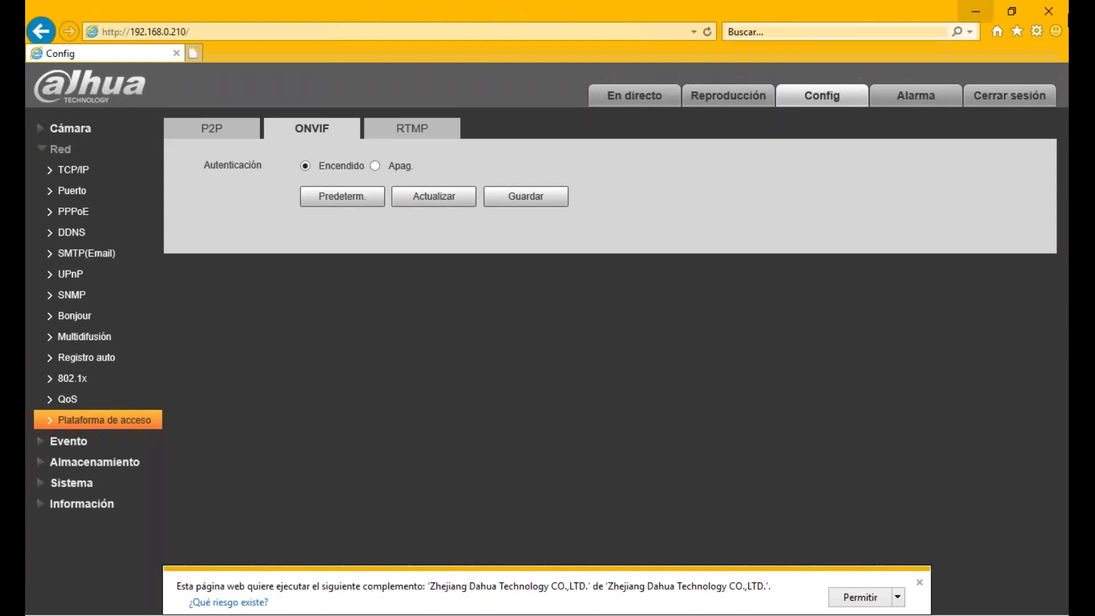
pyautogui.click(1048, 11)
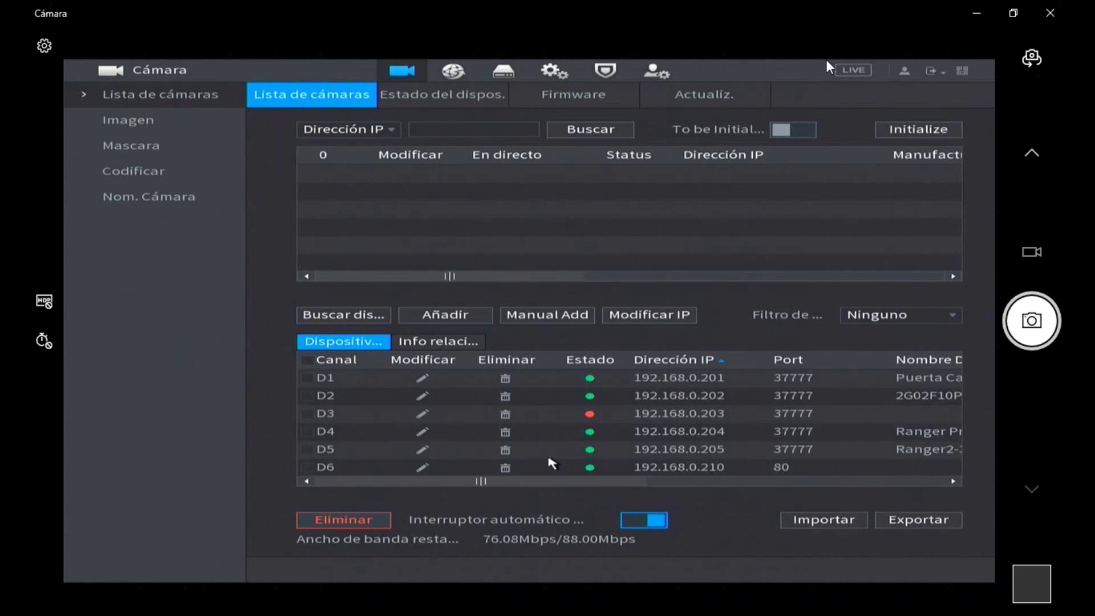
pyautogui.doubleClick(549, 455)
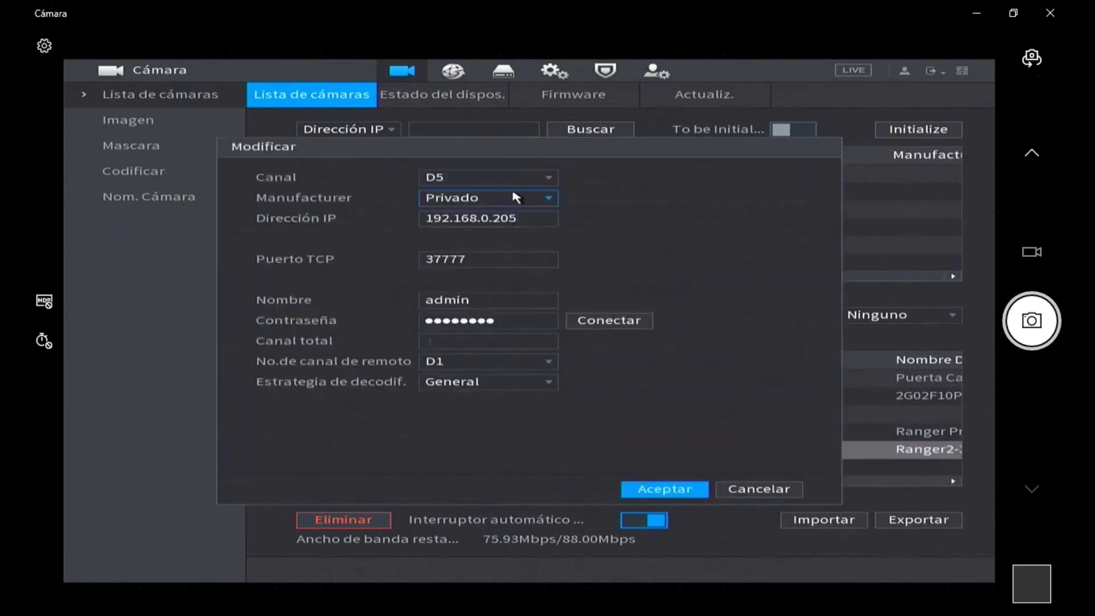
pyautogui.rightClick(333, 440)
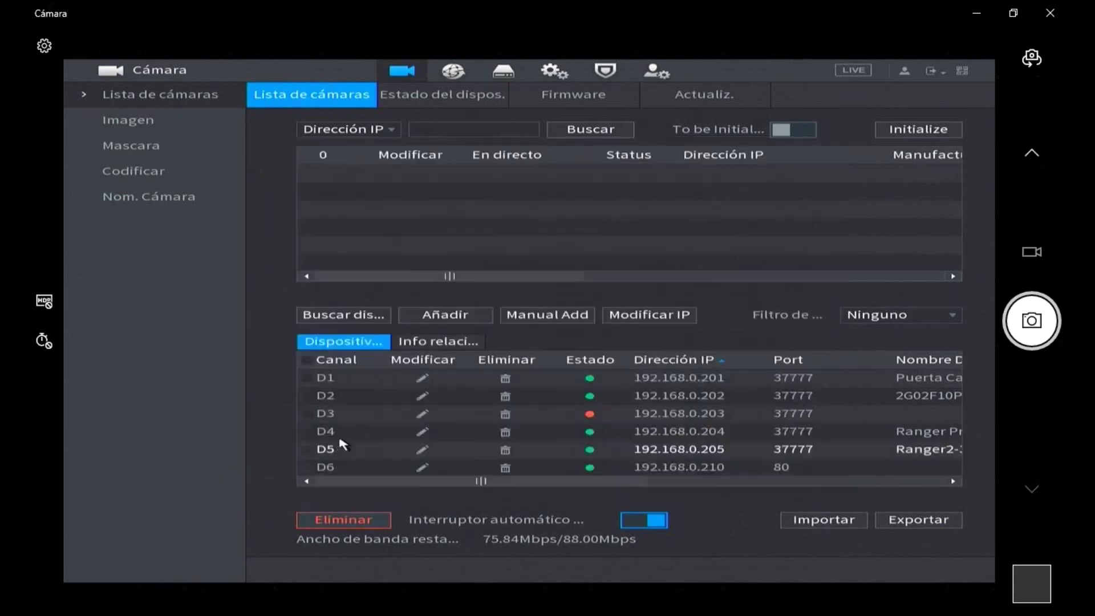
# - Delete channel D5 (192.168.0.205) and search the network so 192.168.0.205 appears as found
pyautogui.click(506, 450)
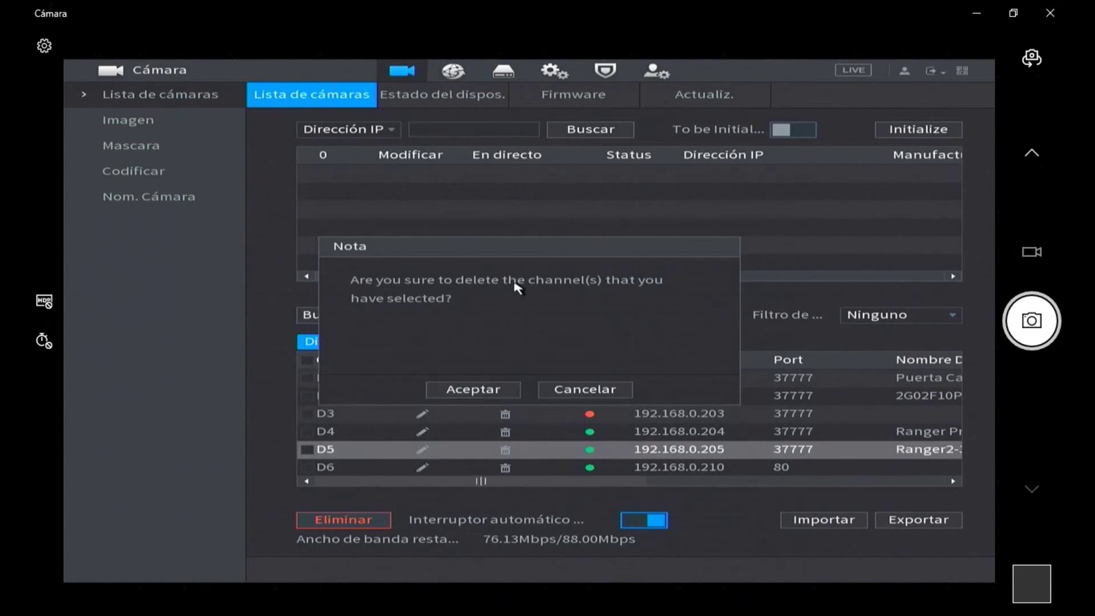
pyautogui.click(489, 392)
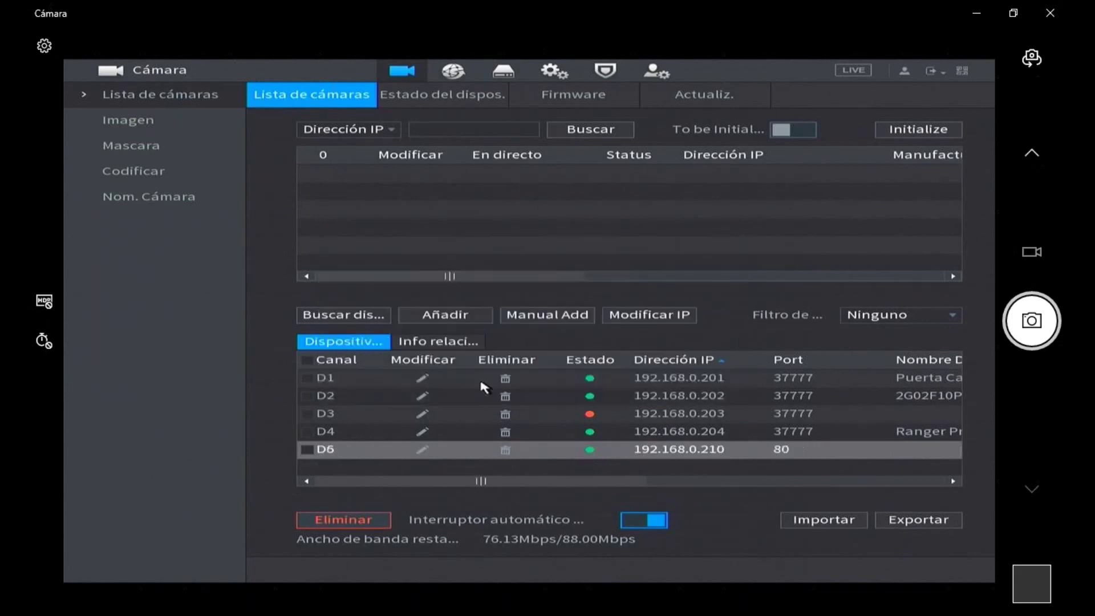
pyautogui.click(333, 317)
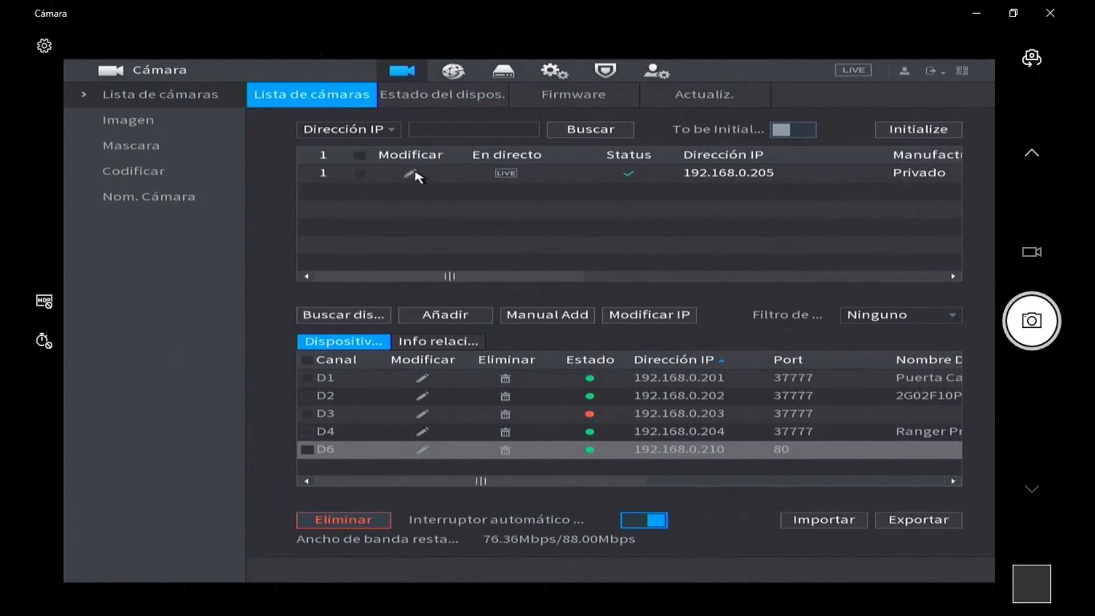
# - Open the Modificar IP dialog for found camera 192.168.0.205, showing static with gateway 192.168.0.1
pyautogui.click(410, 174)
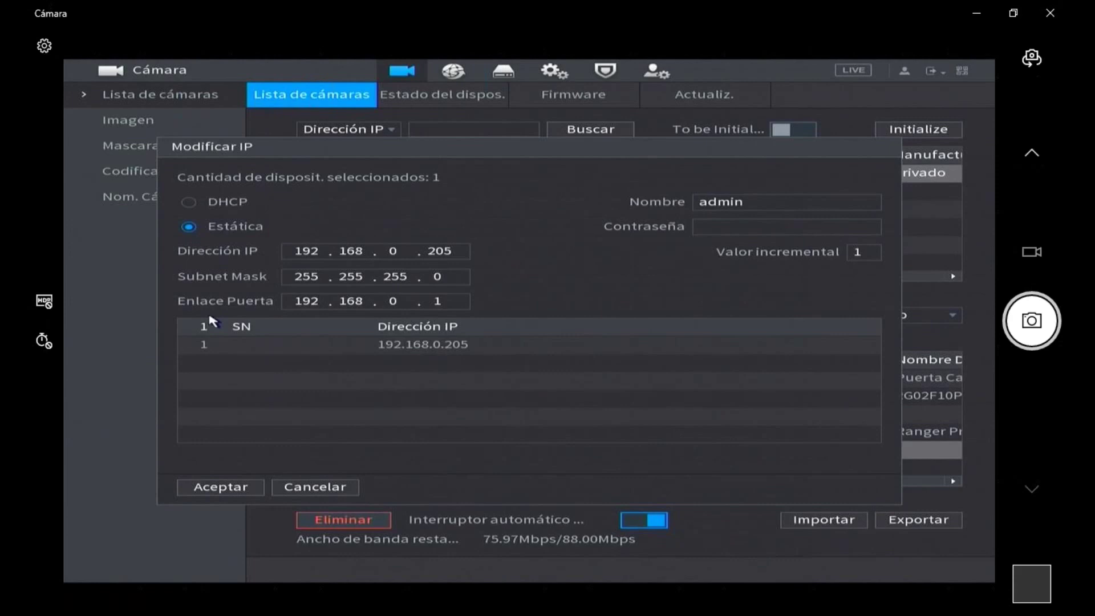
# - Close the Modificar IP dialog without applying changes, leaving 192.168.0.205 unchanged
pyautogui.rightClick(224, 313)
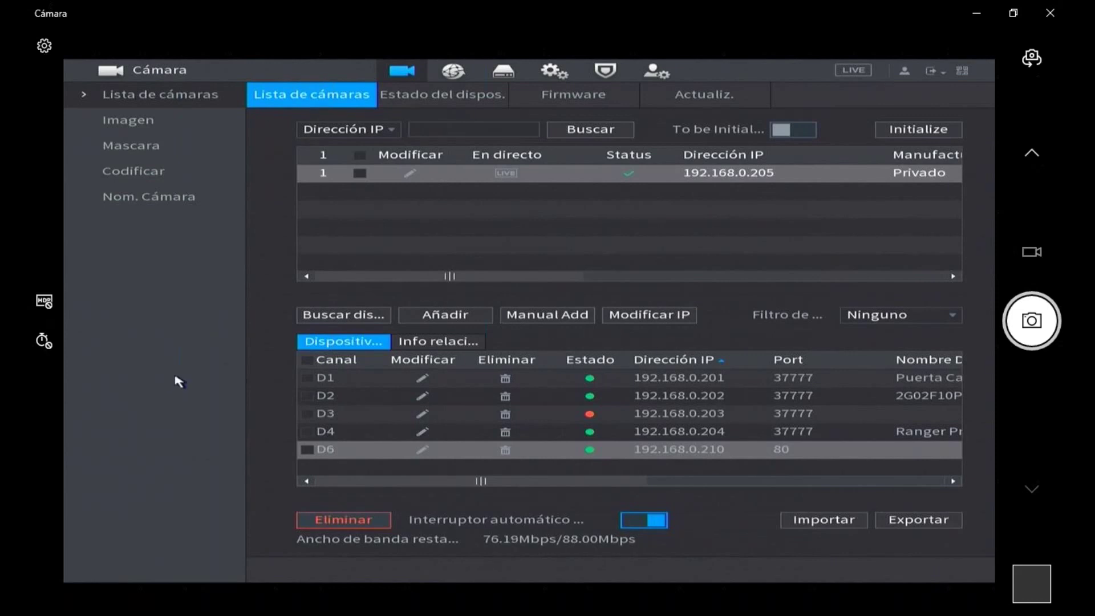
# - Back out of the camera list to live view, then open the NVR main menu's network settings
pyautogui.rightClick(530, 362)
pyautogui.rightClick(544, 360)
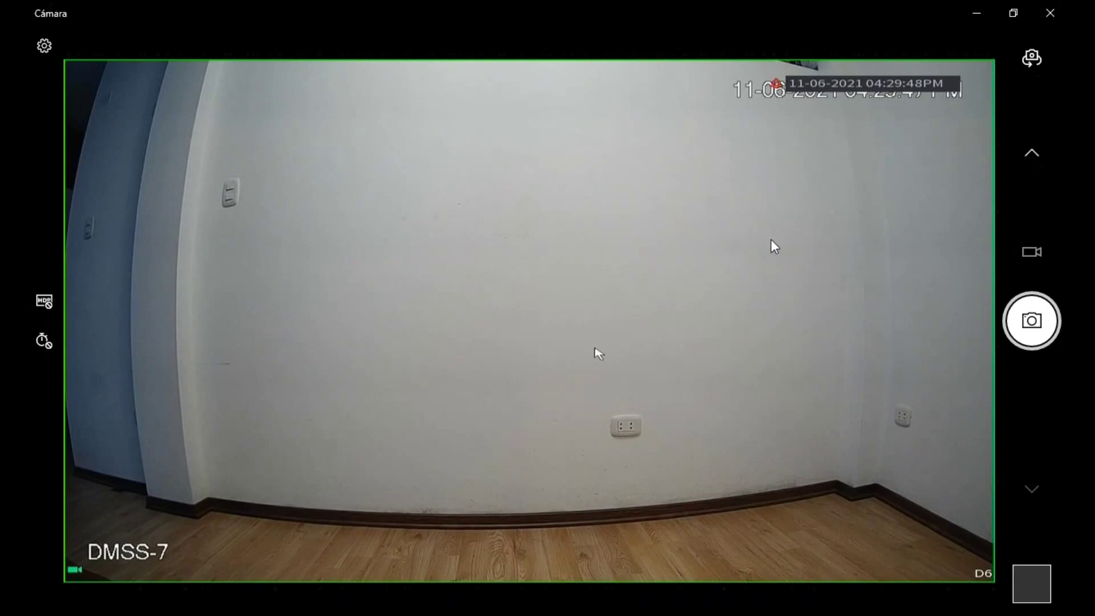
pyautogui.rightClick(514, 337)
pyautogui.click(522, 345)
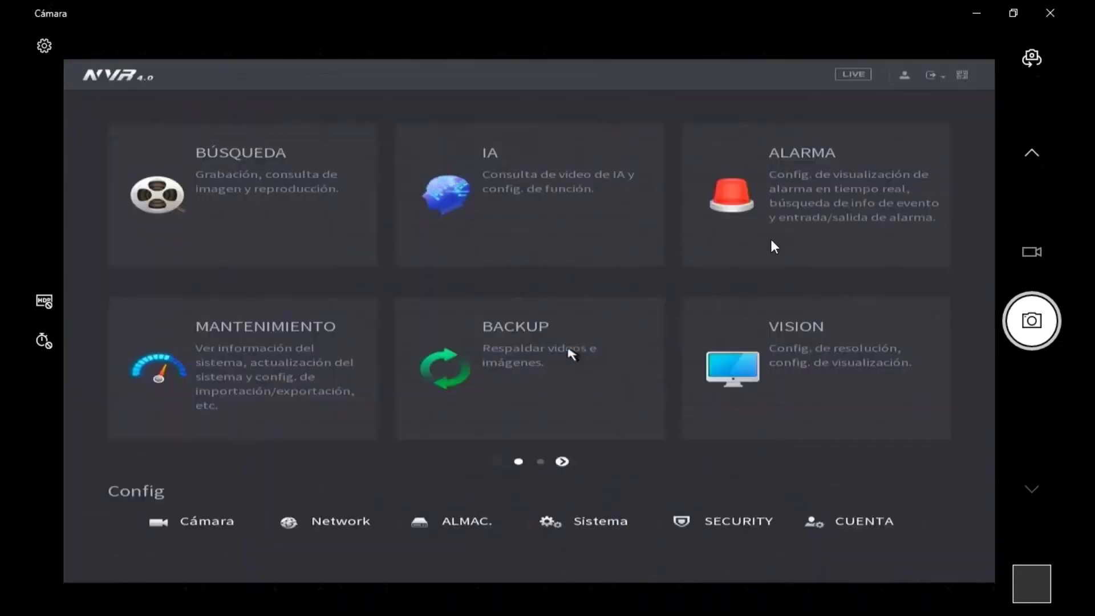
pyautogui.click(289, 529)
pyautogui.rightClick(287, 532)
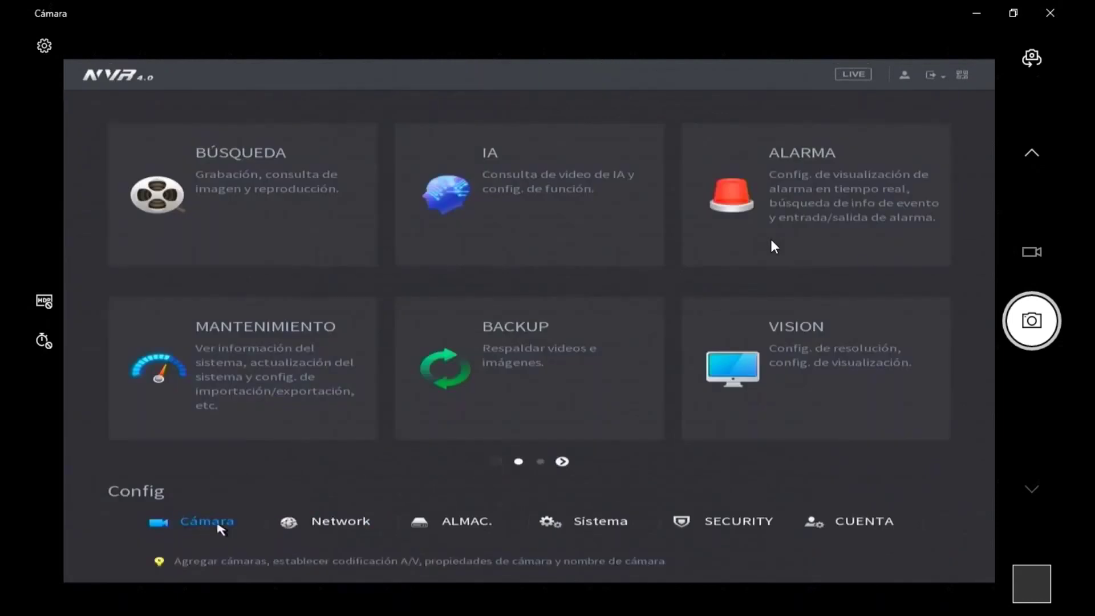
pyautogui.click(288, 526)
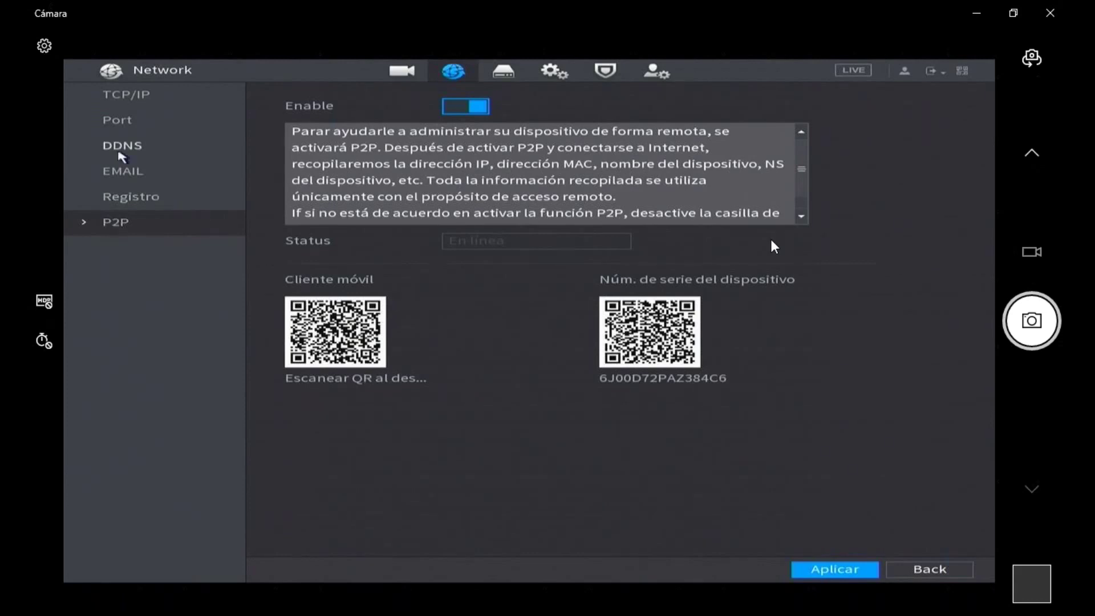
# - Return to live view, reopen the main menu, and open the Config > Cámara camera list
pyautogui.click(111, 98)
pyautogui.rightClick(258, 197)
pyautogui.rightClick(340, 414)
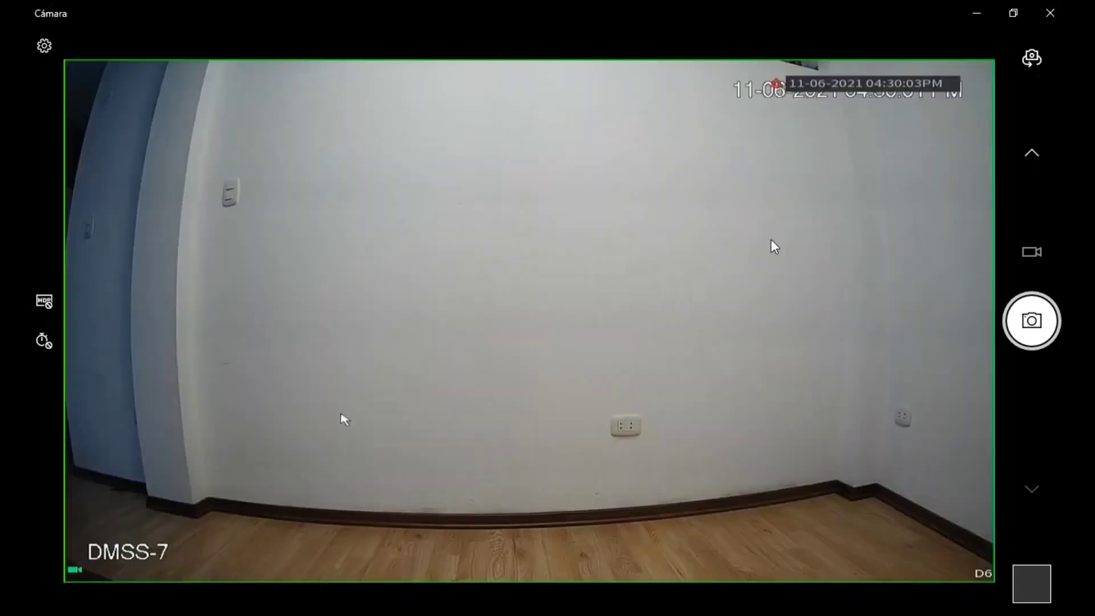
pyautogui.rightClick(400, 413)
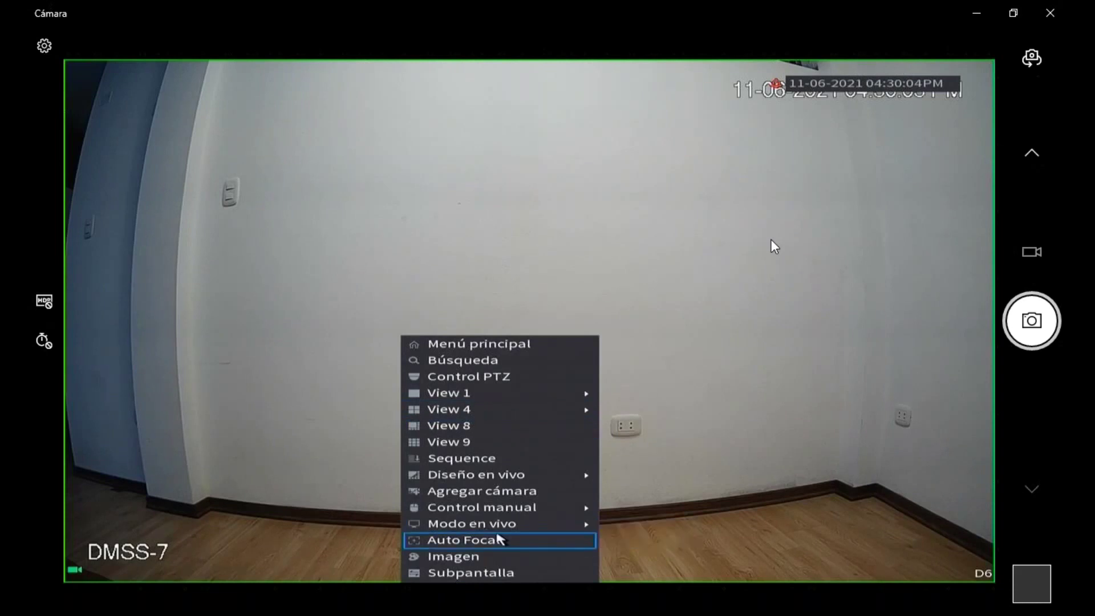
pyautogui.click(359, 342)
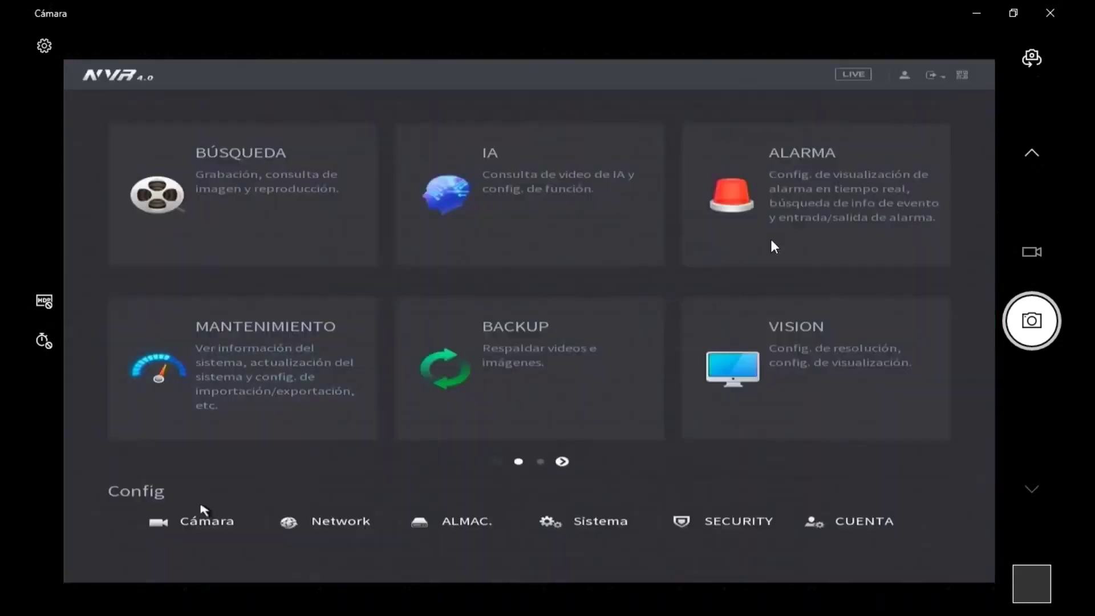
pyautogui.click(194, 520)
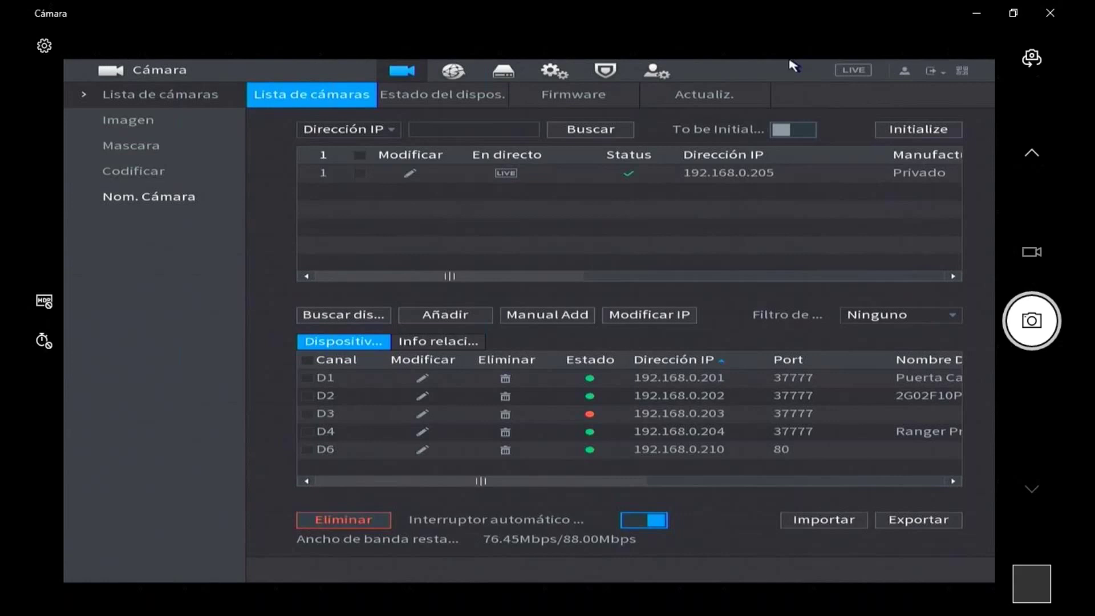
# - Open the NVR's Network > Port page and check TCP 37777, UDP 37778 and HTTP 80
pyautogui.rightClick(819, 155)
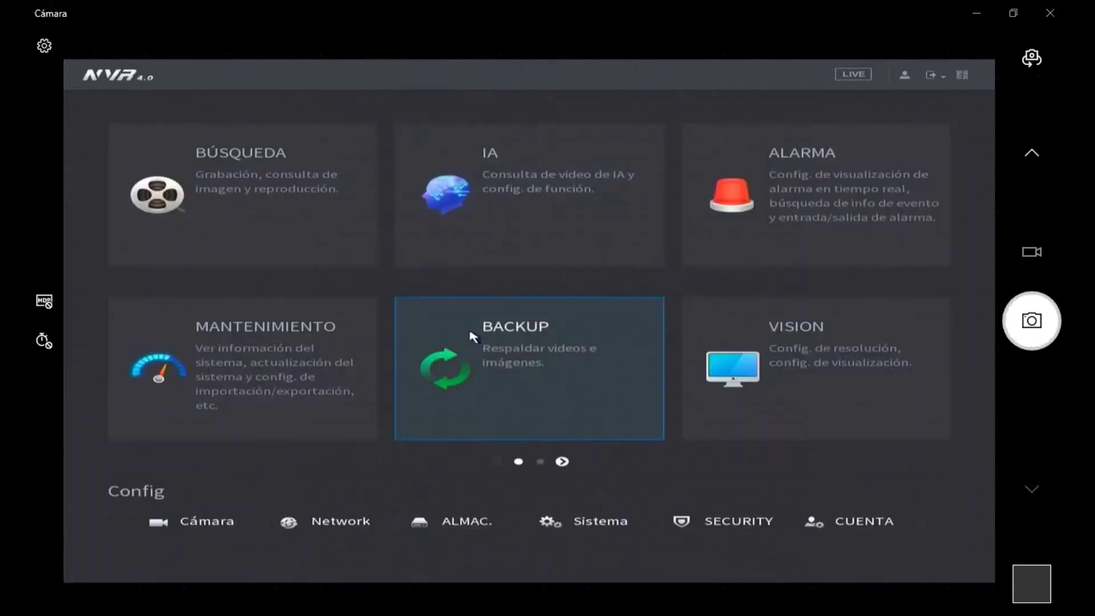
pyautogui.click(331, 521)
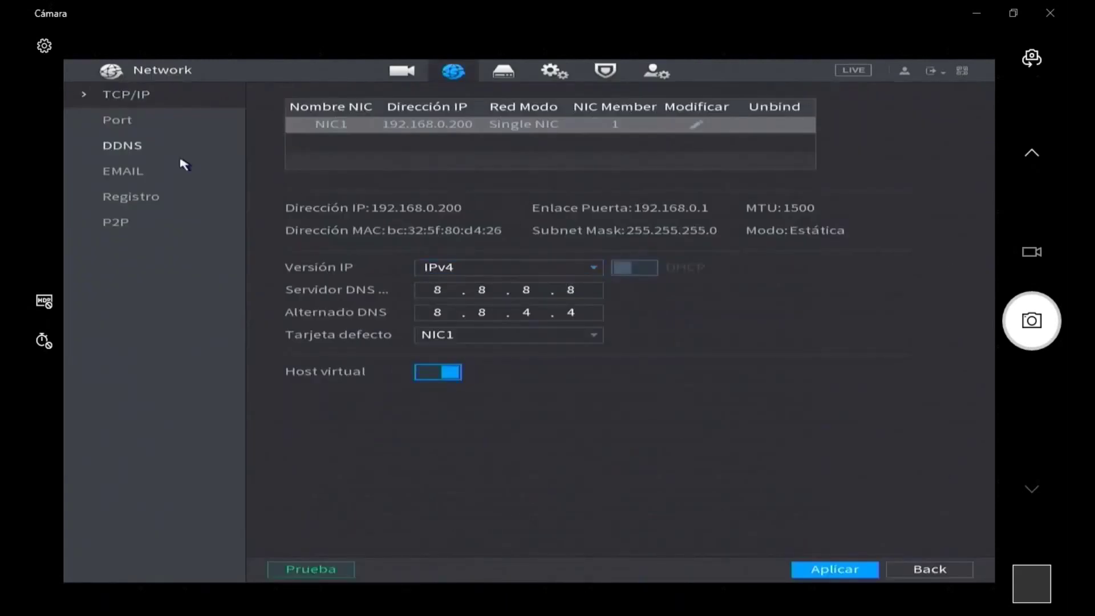
pyautogui.click(118, 223)
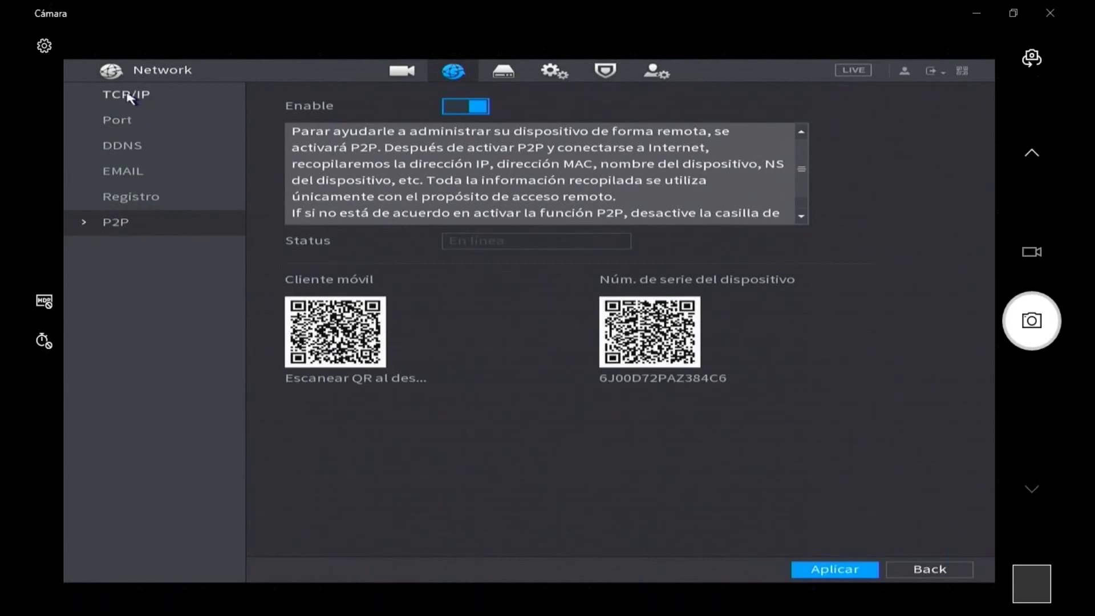
pyautogui.click(125, 122)
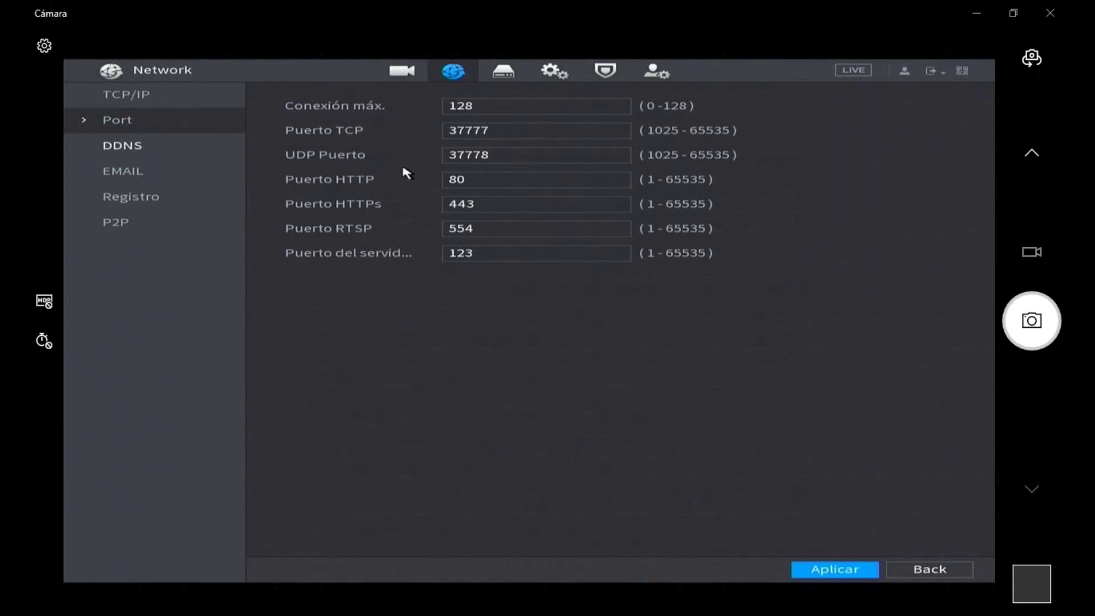
pyautogui.click(484, 134)
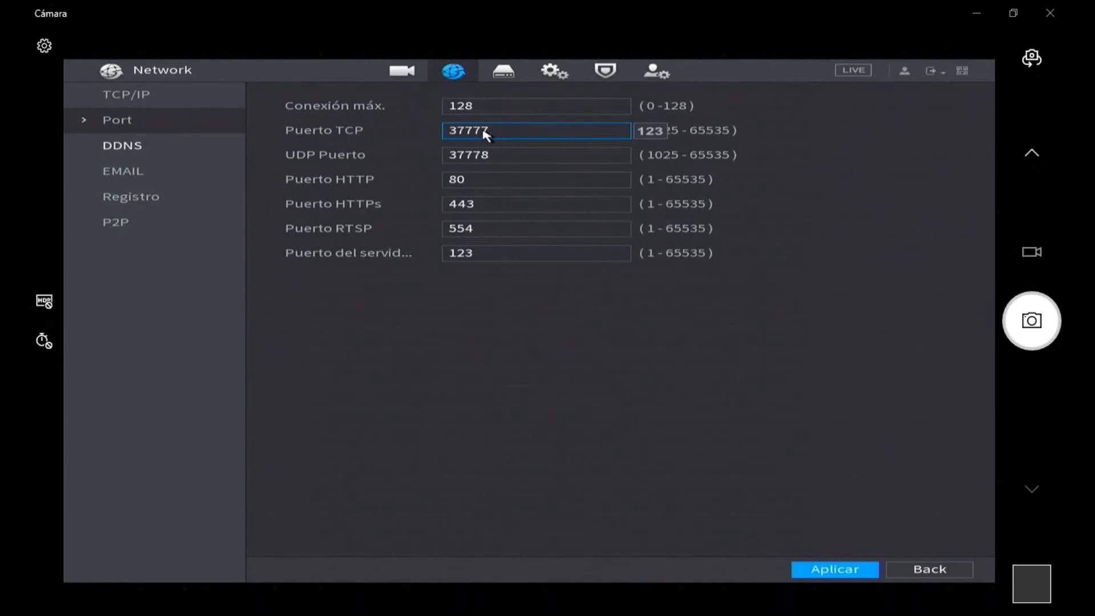
pyautogui.click(488, 153)
pyautogui.click(477, 178)
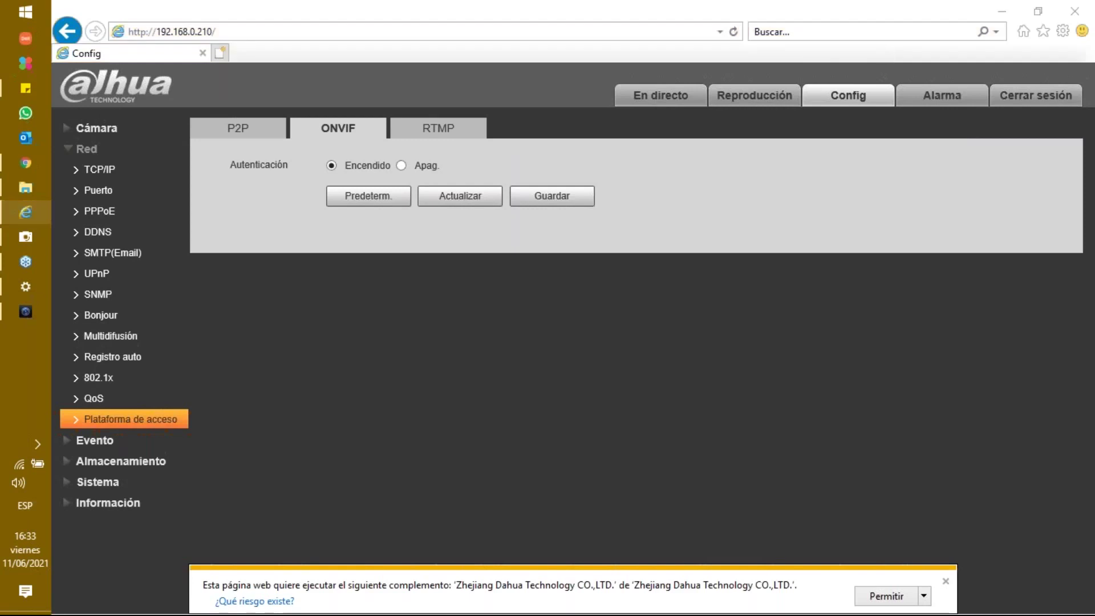
pyautogui.click(456, 31)
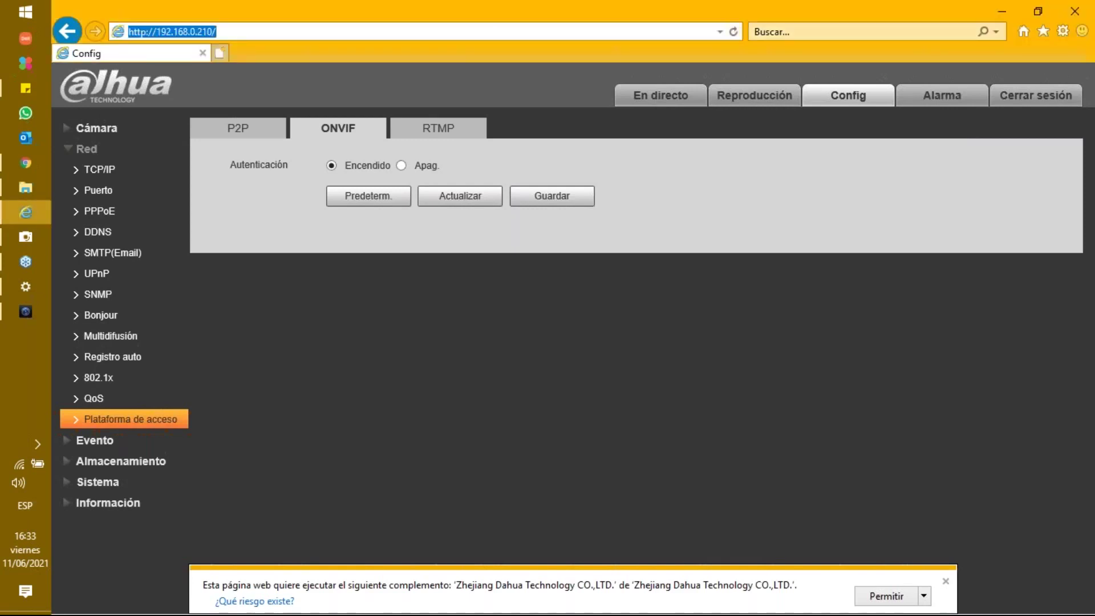
pyautogui.click(452, 32)
pyautogui.press('BackSpace')
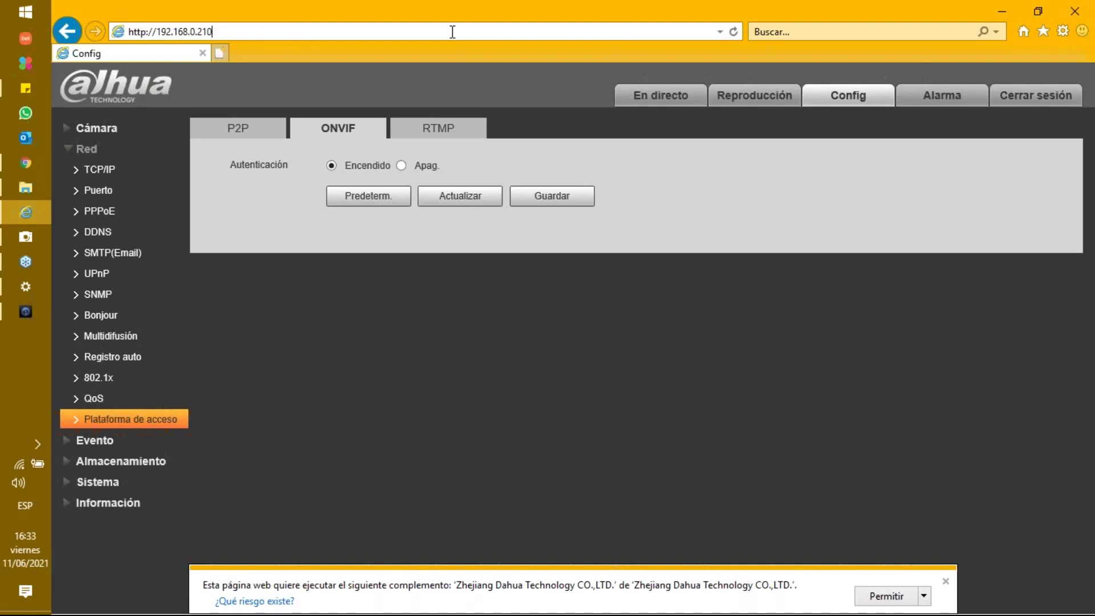
pyautogui.write(':')
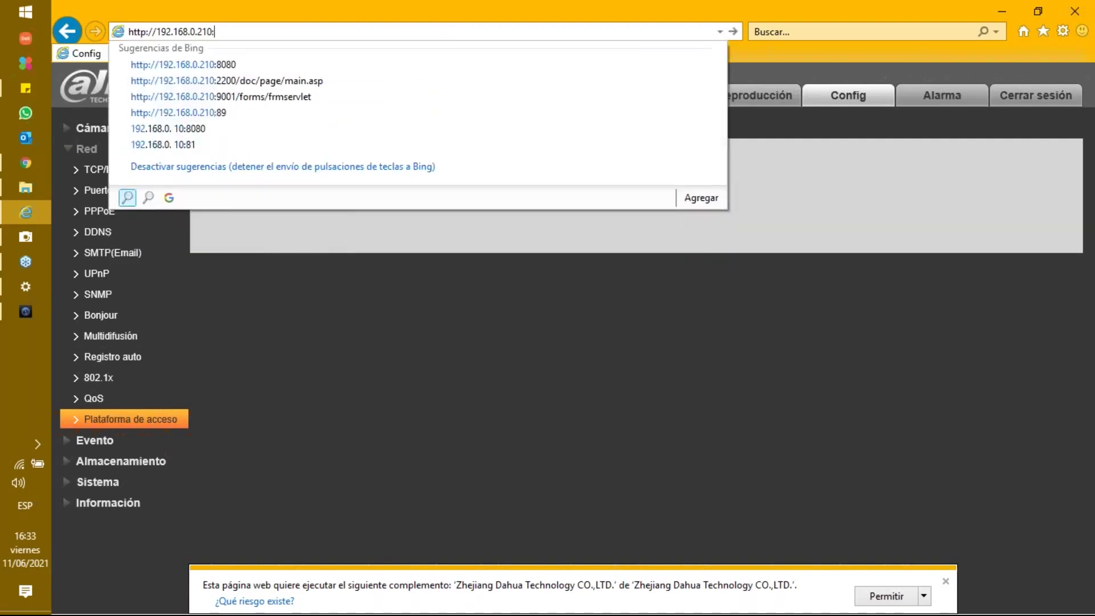
pyautogui.write('80')
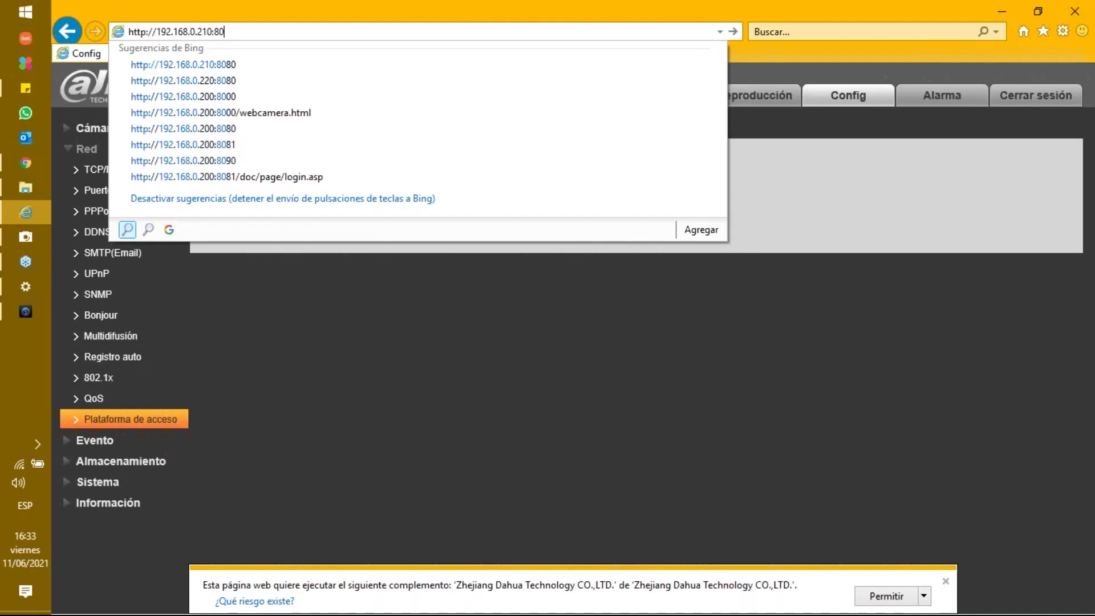
pyautogui.press('Return')
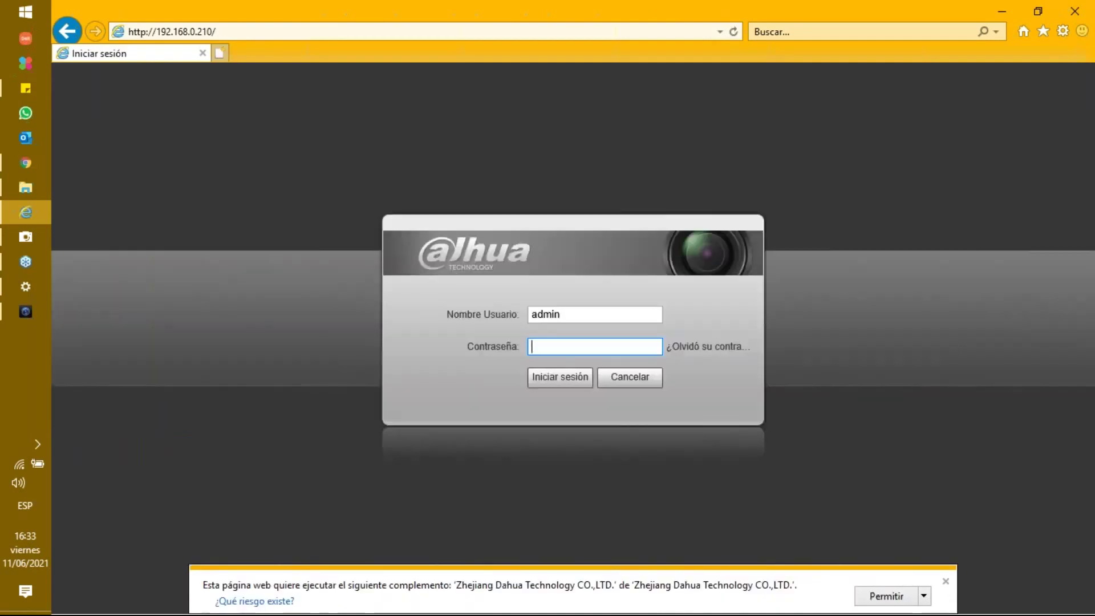
pyautogui.write('admin123')
pyautogui.click(571, 378)
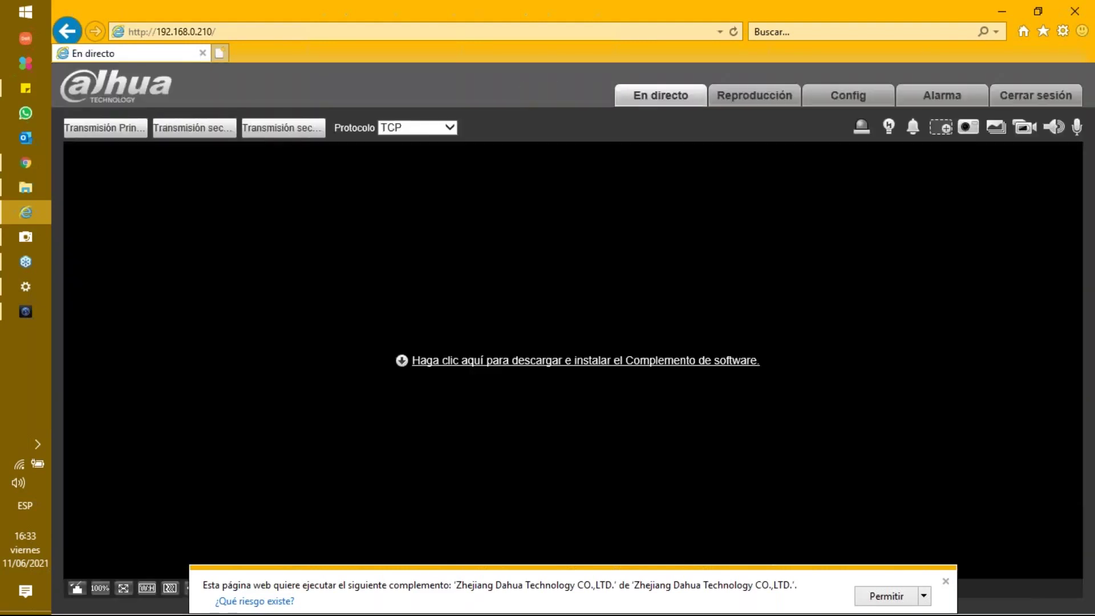
# - Open the camera's Config settings, glance at the NVR window, and start editing the address
pyautogui.click(827, 110)
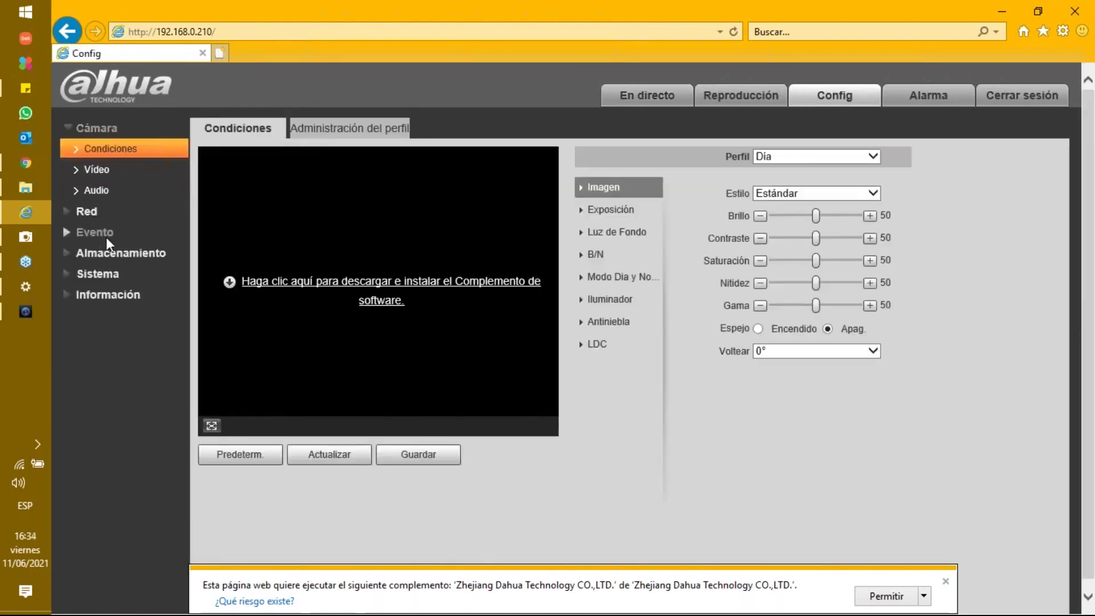
pyautogui.hotkey('alt', 'Tab')
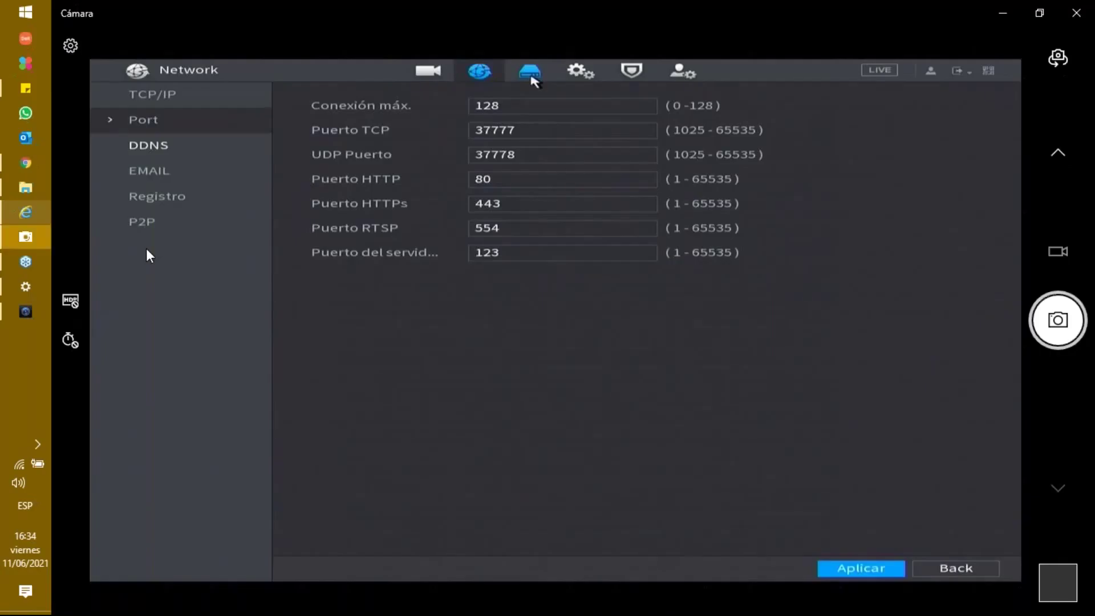
pyautogui.hotkey('alt', 'Tab')
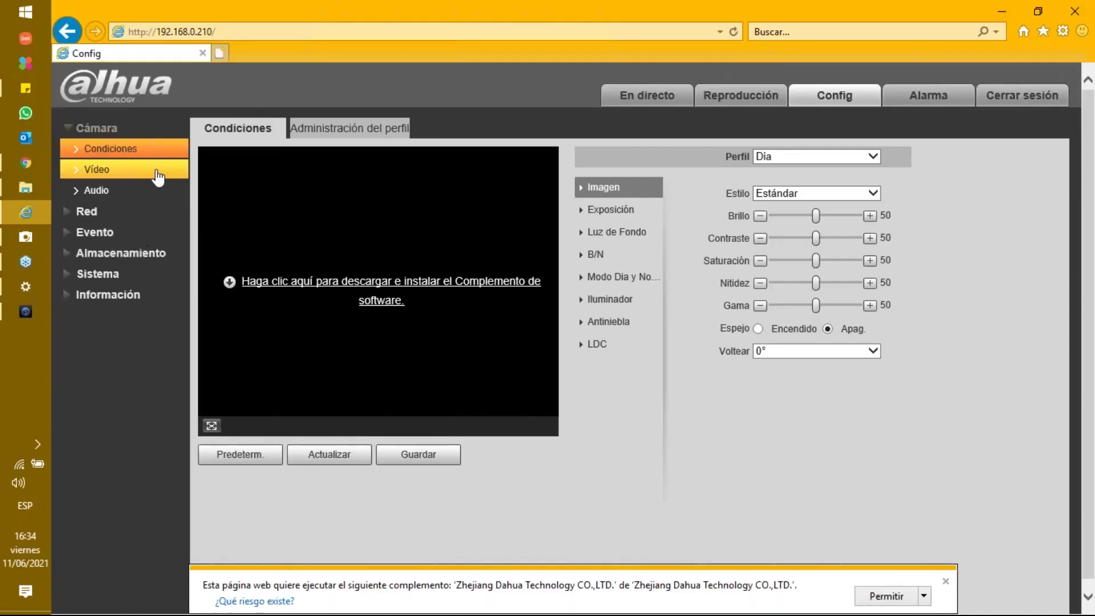
pyautogui.click(258, 33)
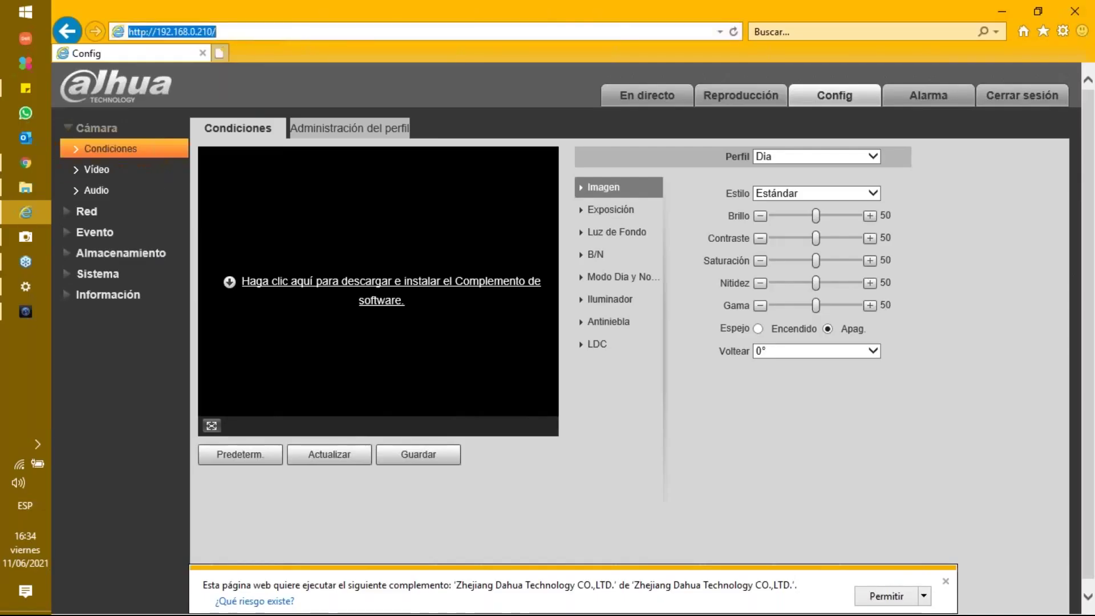
pyautogui.press('End')
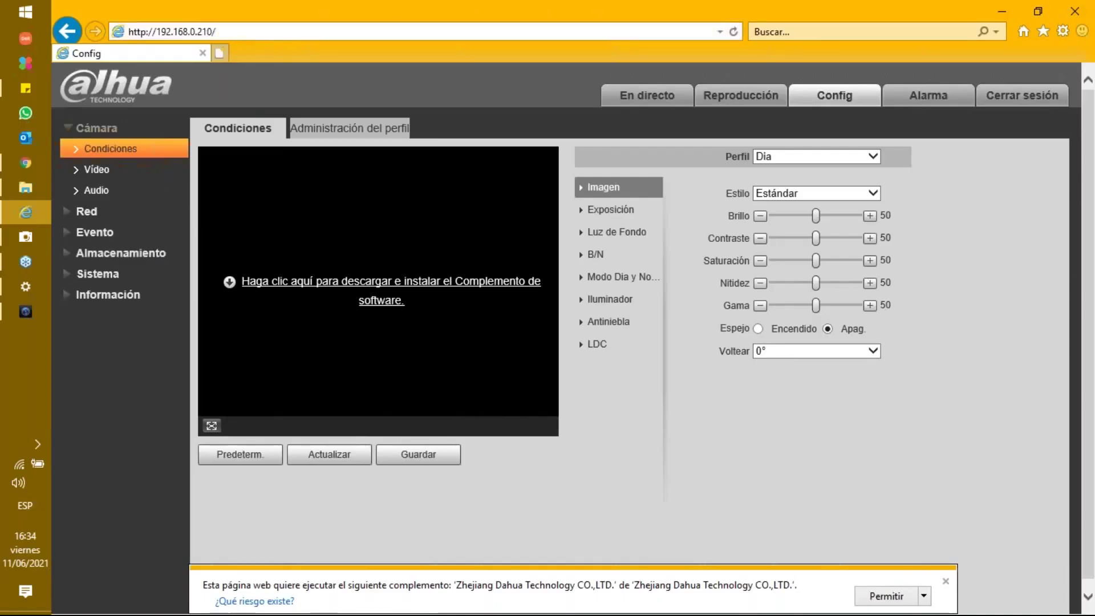
pyautogui.press('BackSpace')
pyautogui.press('BackSpace')
pyautogui.press('BackSpace')
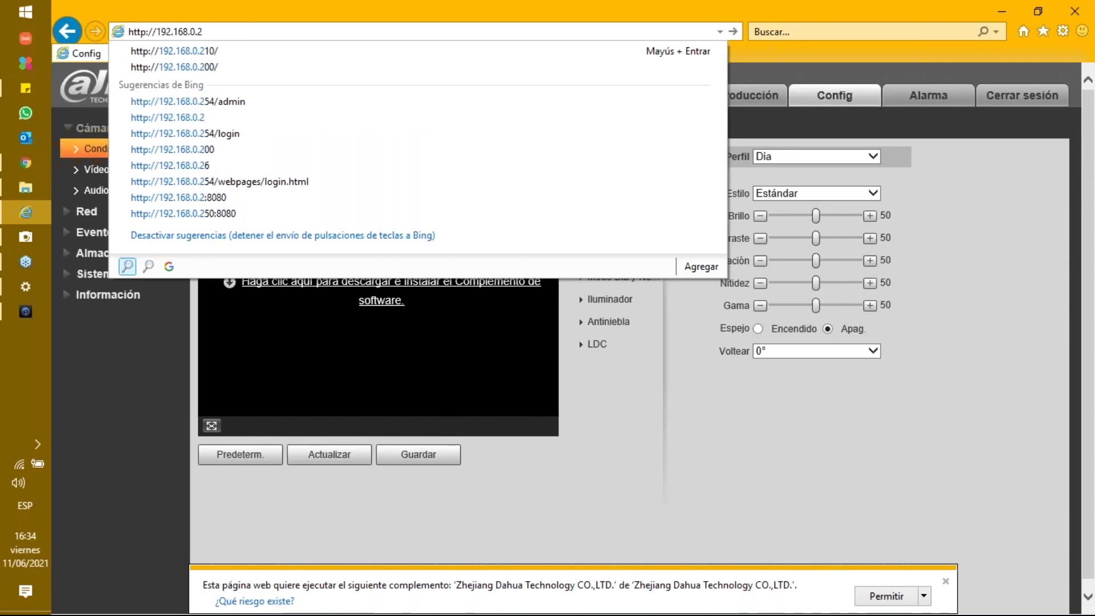
# - Load the NVR's web page at 192.168.0.200 on port 80, then return to the NVR window
pyautogui.write('00')
pyautogui.press('Return')
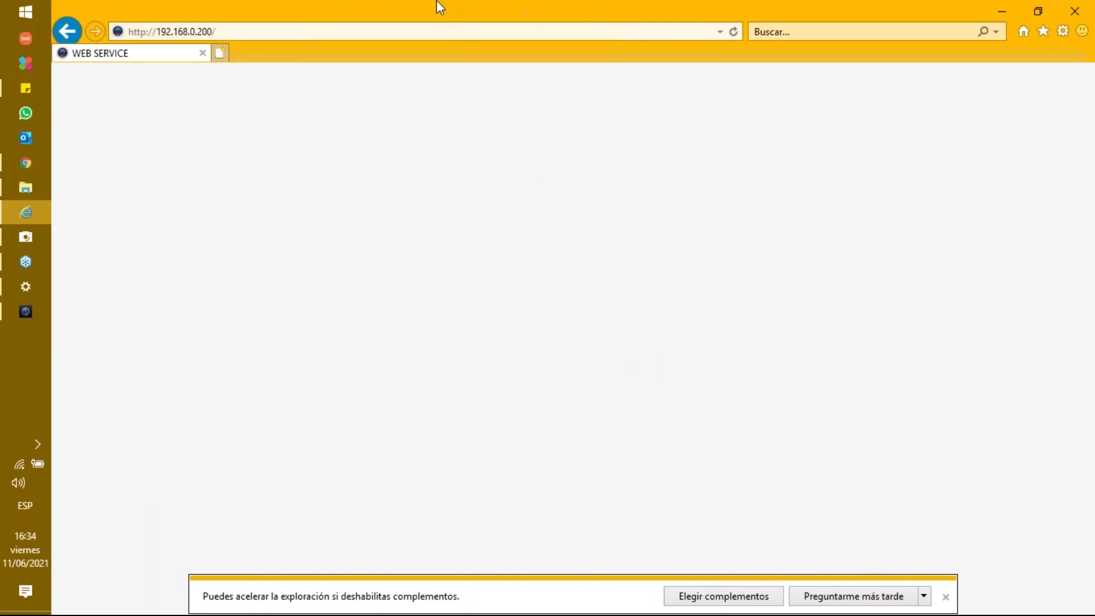
pyautogui.click(355, 33)
pyautogui.click(355, 33)
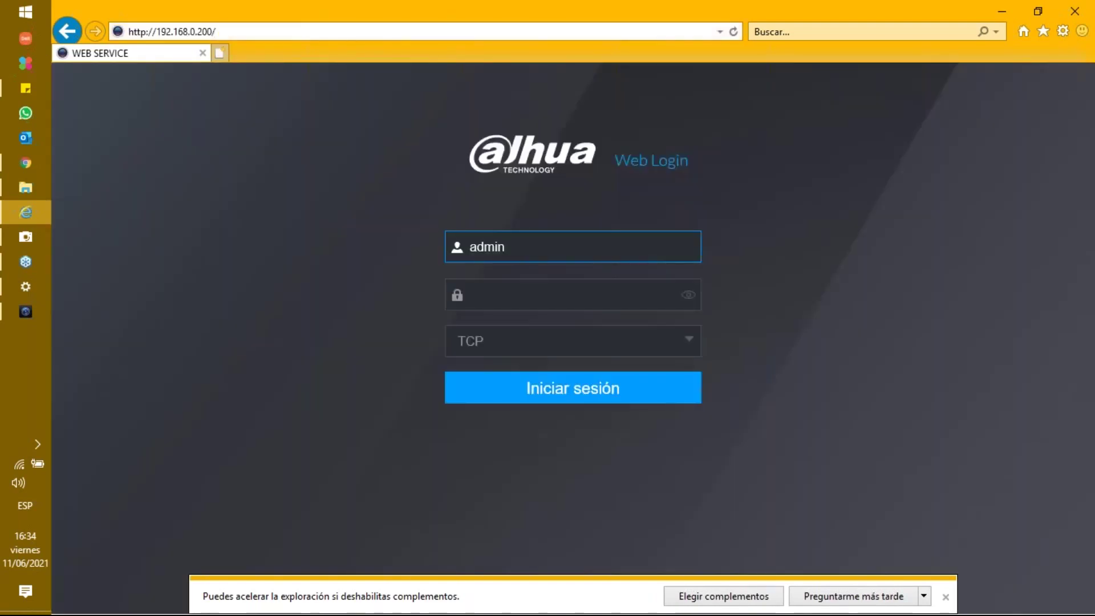
pyautogui.press('BackSpace')
pyautogui.write(':80')
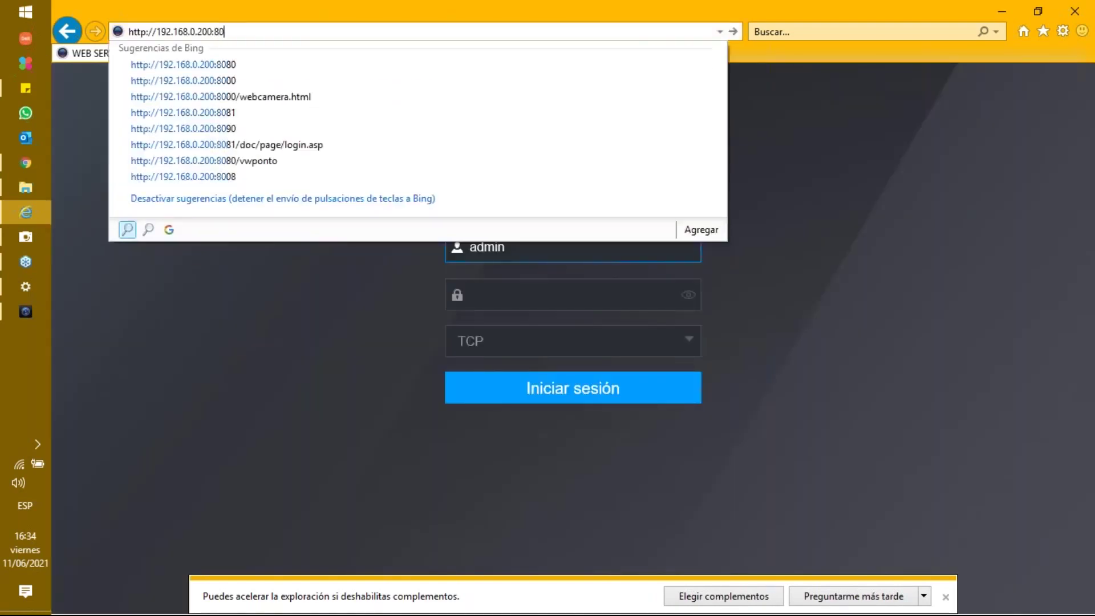
pyautogui.press('Return')
pyautogui.hotkey('alt', 'Tab')
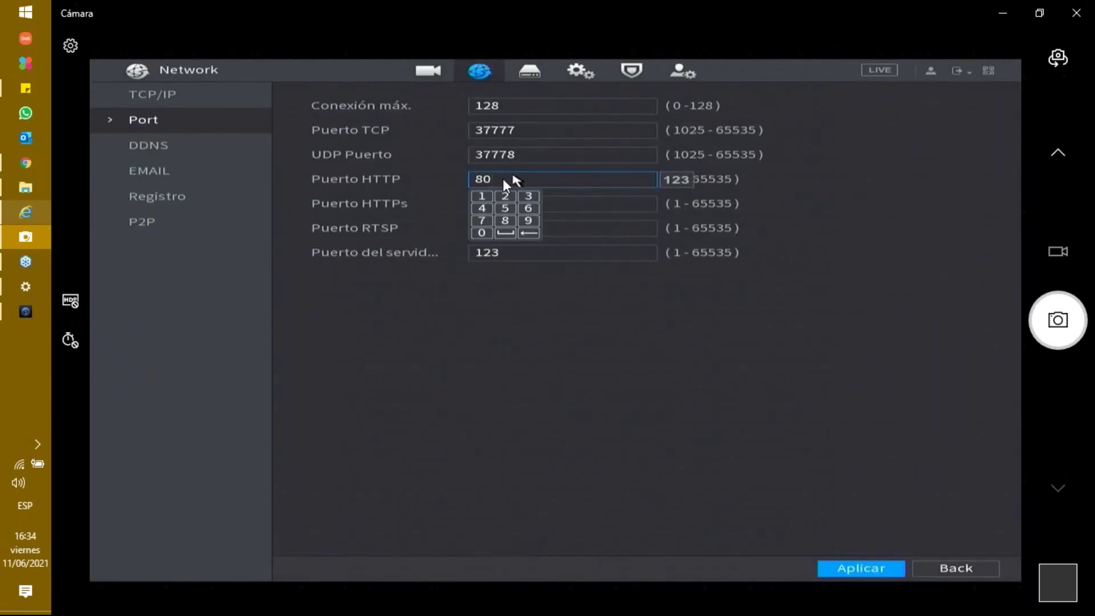
# - Compare with the browser's NVR address, then dismiss the keypad leaving the HTTP port at 80
pyautogui.hotkey('alt', 'Tab')
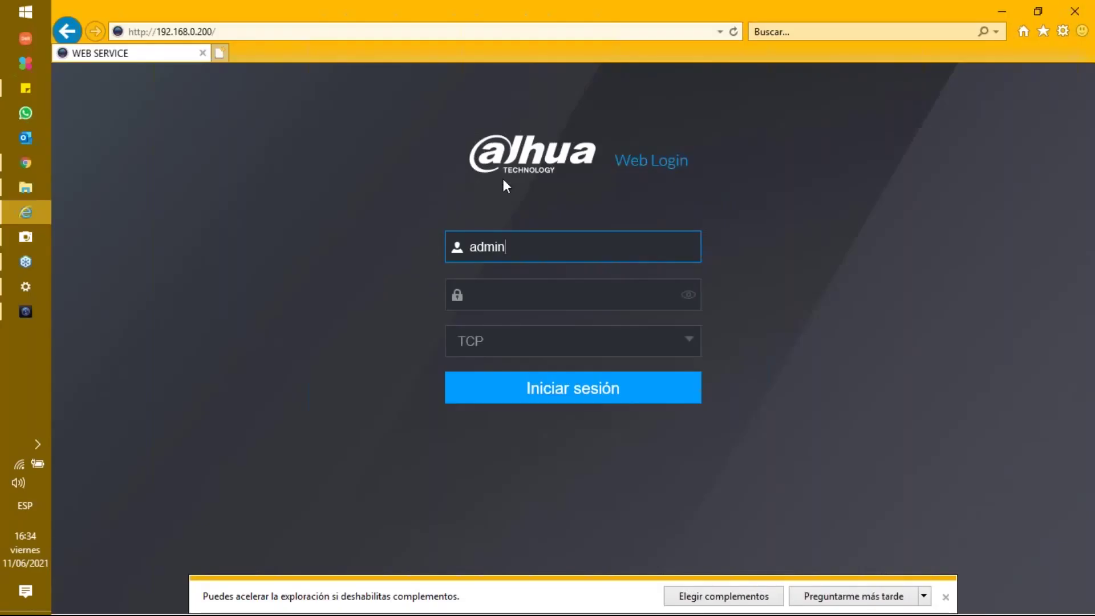
pyautogui.click(245, 31)
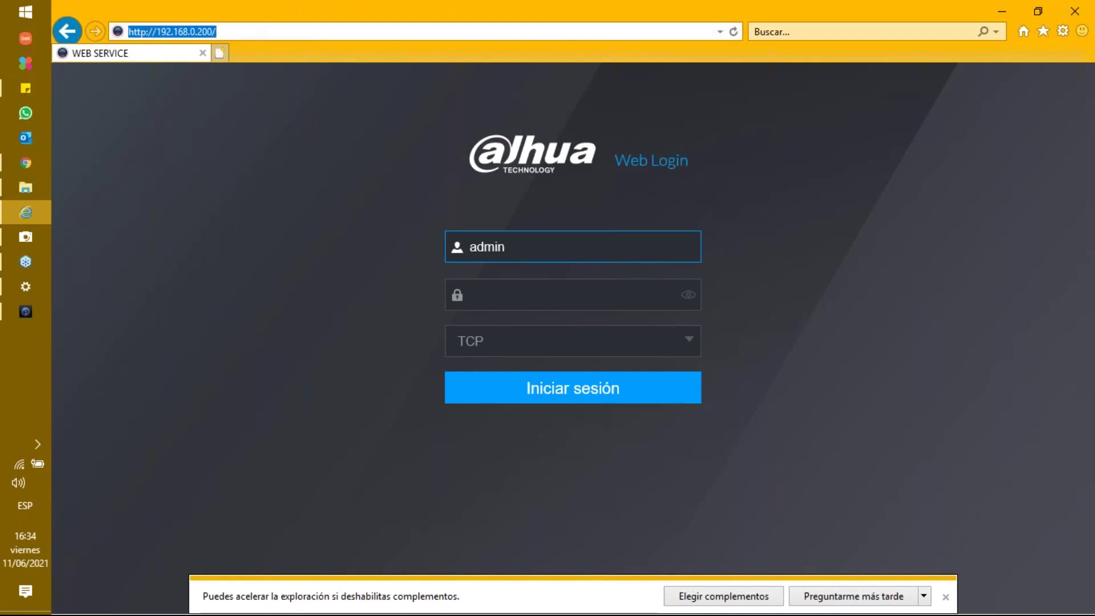
pyautogui.hotkey('alt', 'Tab')
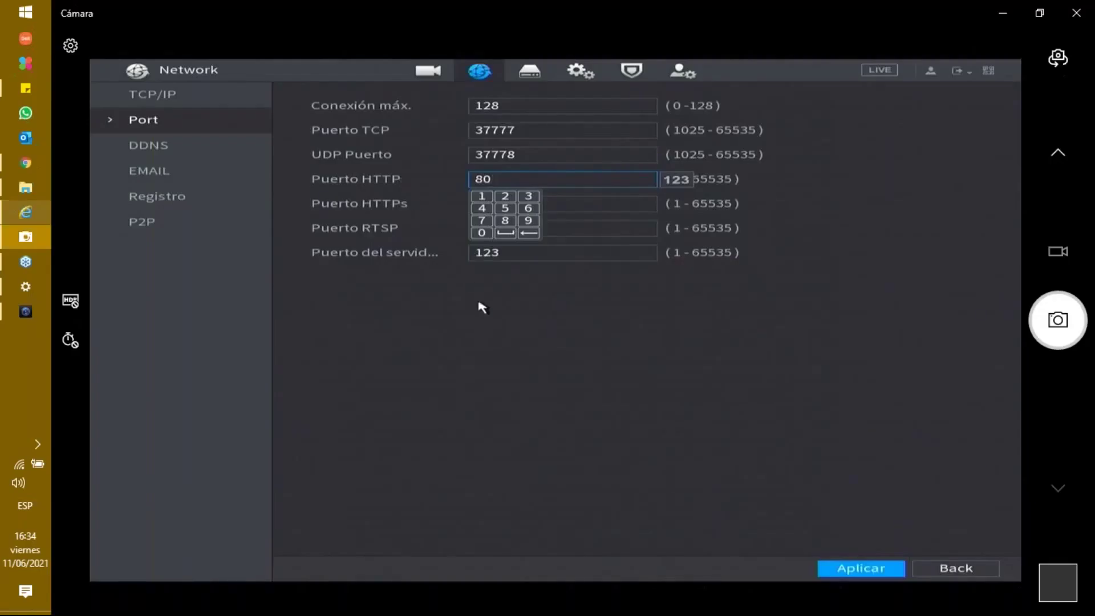
pyautogui.click(482, 306)
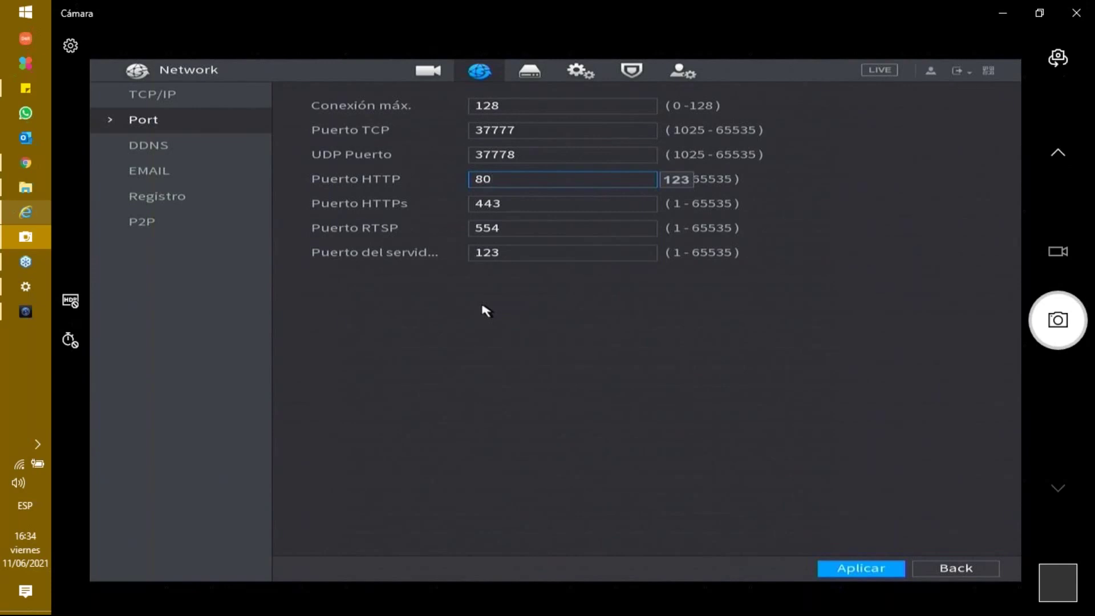
pyautogui.click(485, 310)
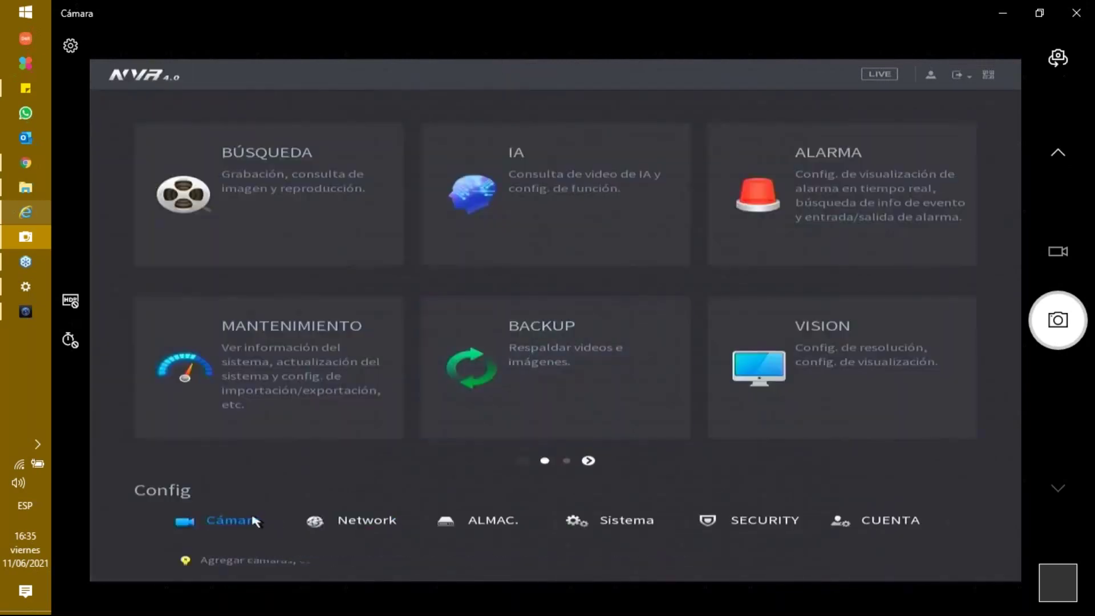
pyautogui.click(254, 519)
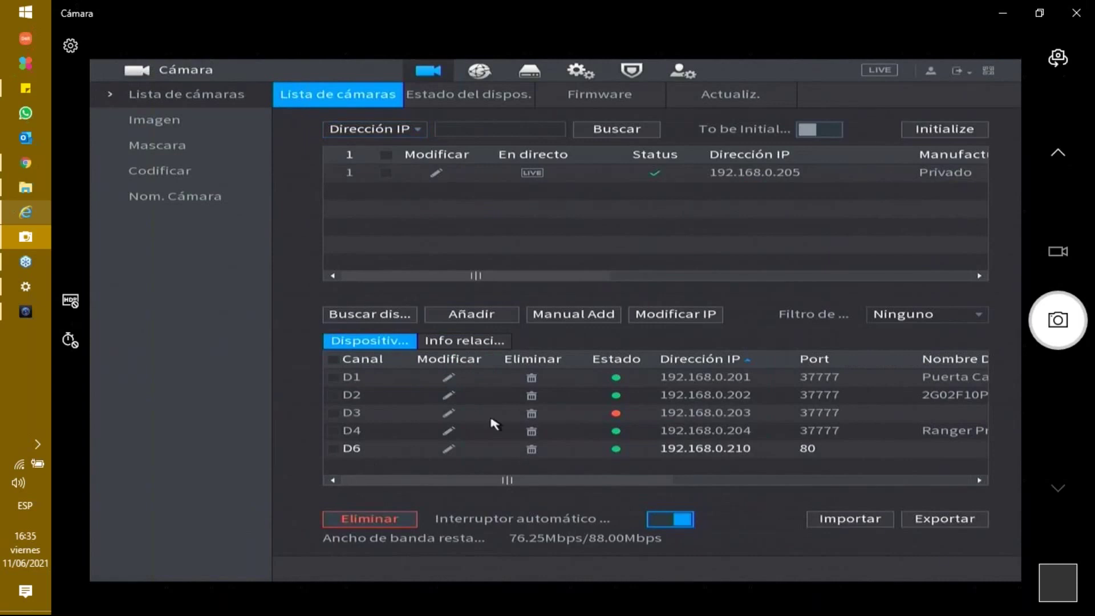
pyautogui.click(449, 415)
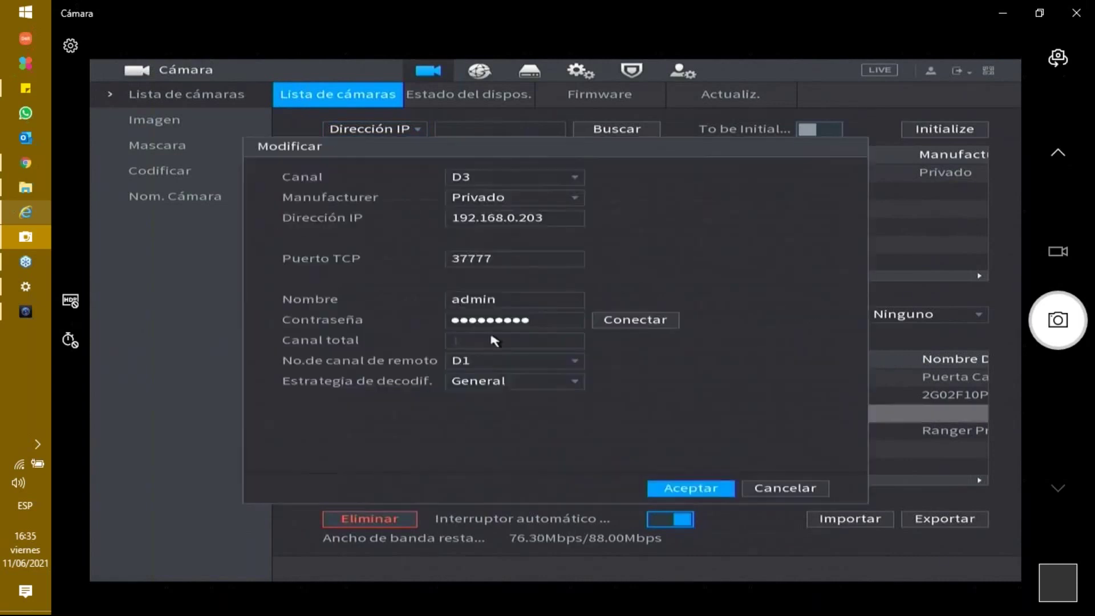
pyautogui.click(478, 201)
pyautogui.click(480, 280)
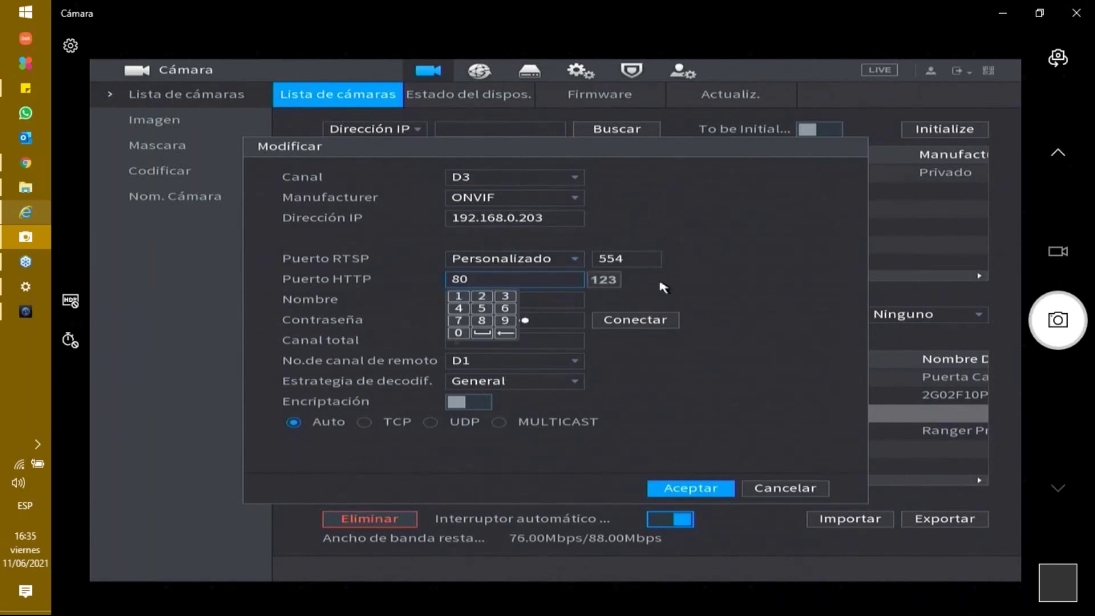
pyautogui.rightClick(747, 290)
pyautogui.rightClick(741, 286)
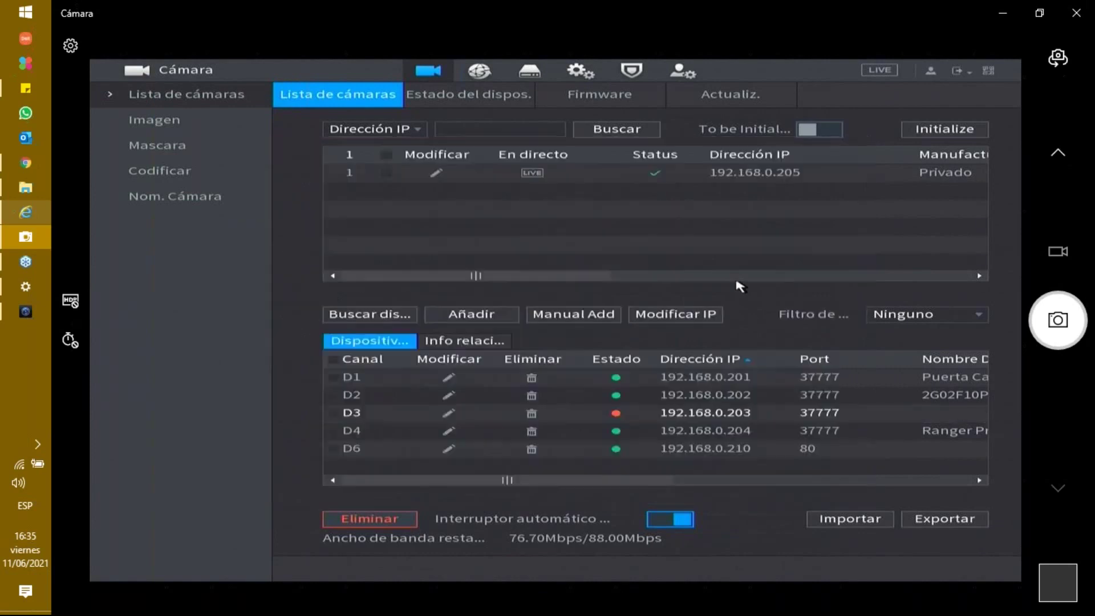
pyautogui.rightClick(701, 269)
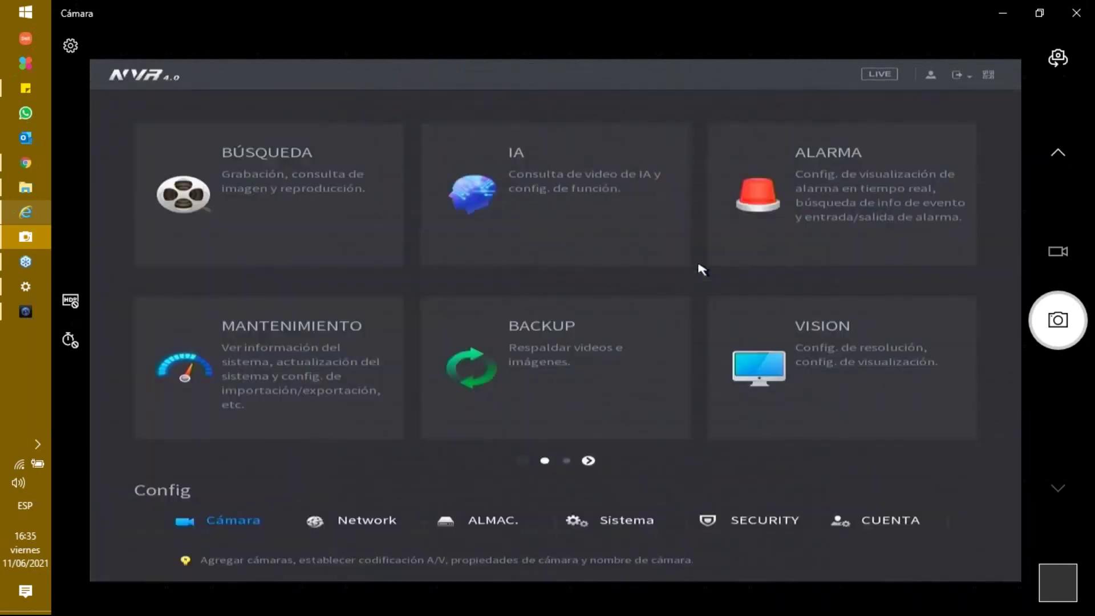
# - Reopen the NVR's Network port settings, then bring SmartPSS to the front
pyautogui.hotkey('alt', 'Tab')
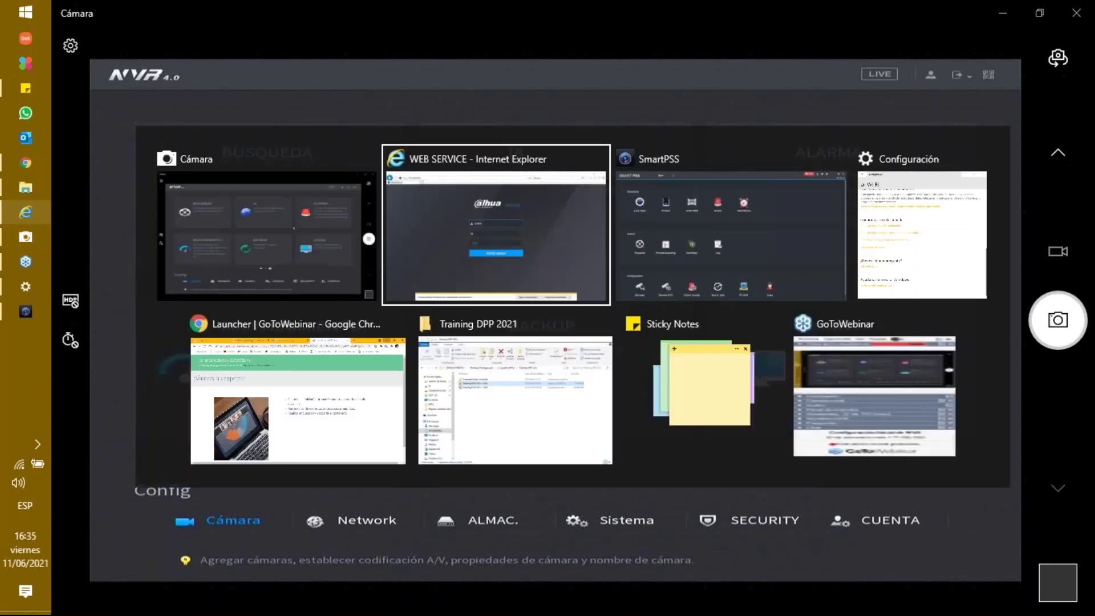
pyautogui.hotkey('alt', 'Tab')
pyautogui.press('Tab')
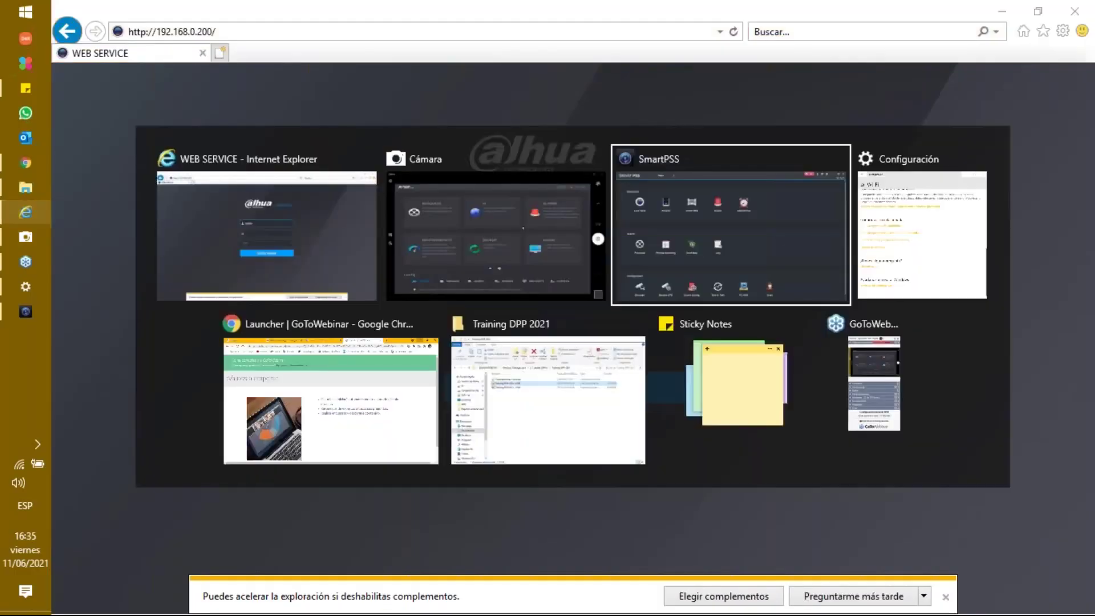
pyautogui.hotkey('alt', 'Tab')
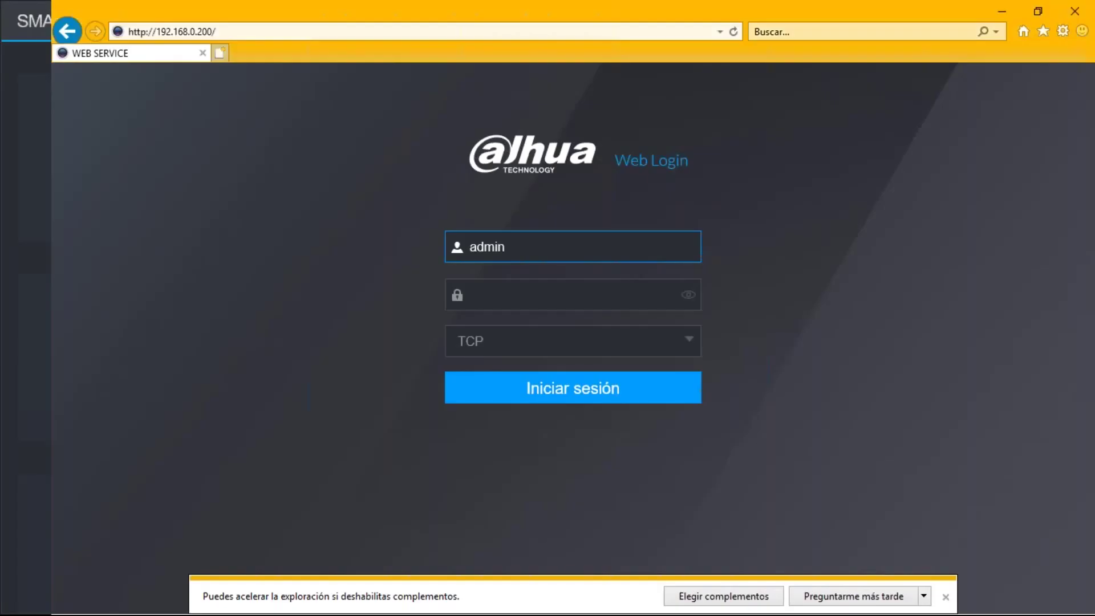
pyautogui.hotkey('alt', 'Tab')
pyautogui.press('Tab')
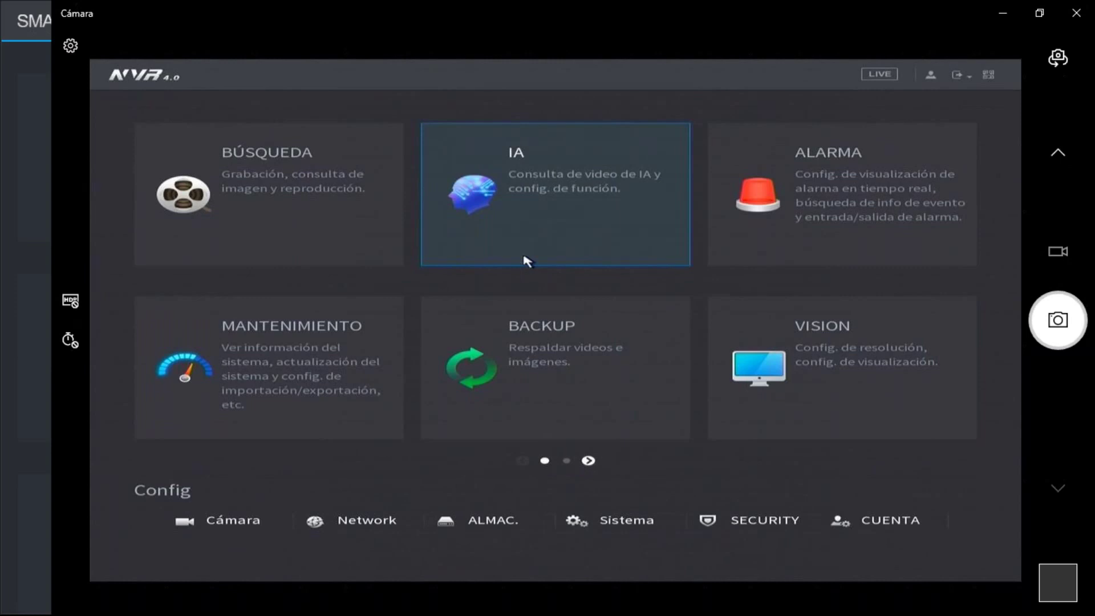
pyautogui.click(371, 521)
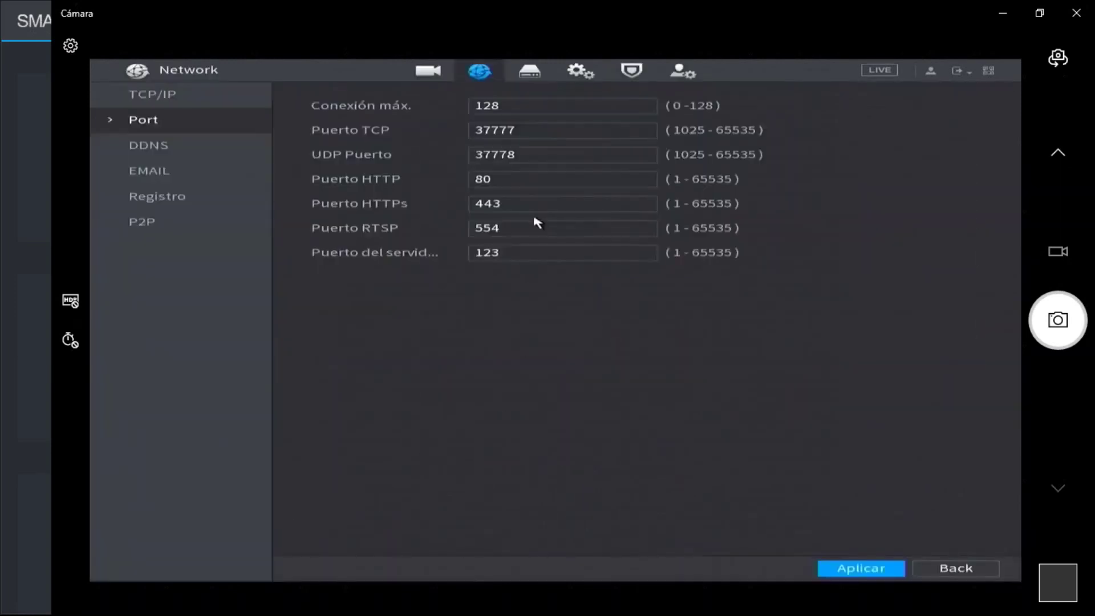
pyautogui.hotkey('alt', 'Tab')
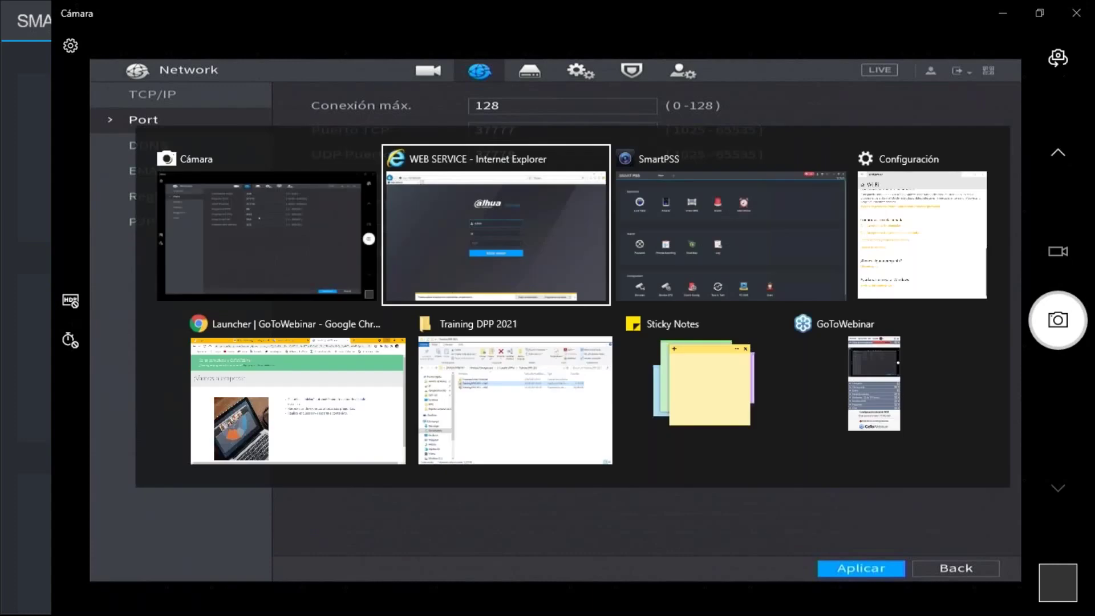
pyautogui.hotkey('alt', 'Tab')
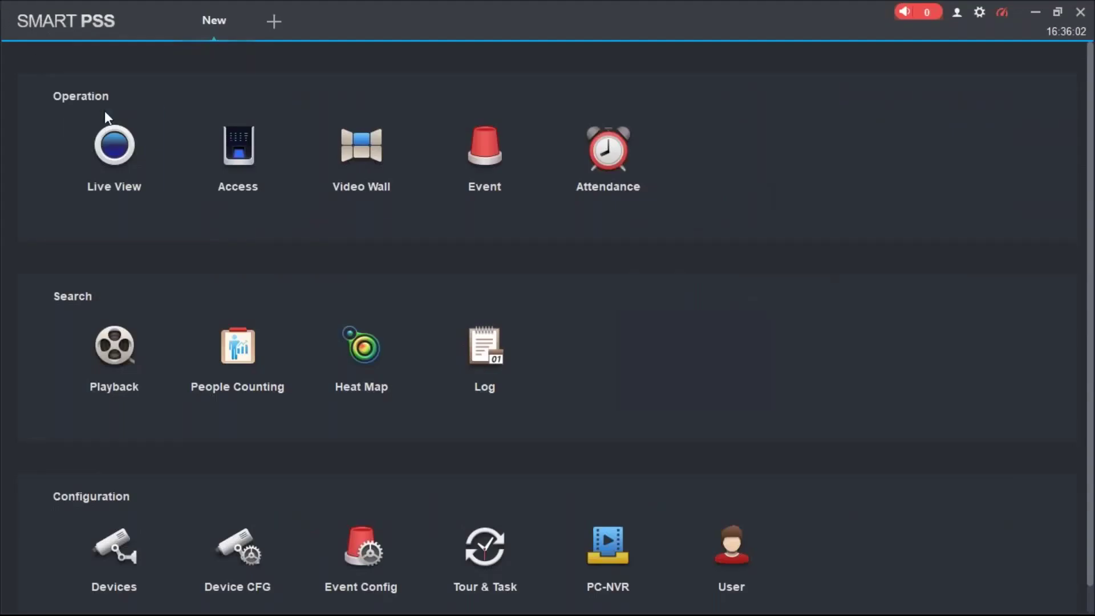
# - Open the SmartPSS Devices list, showing 9 devices with 2 online
pyautogui.click(126, 545)
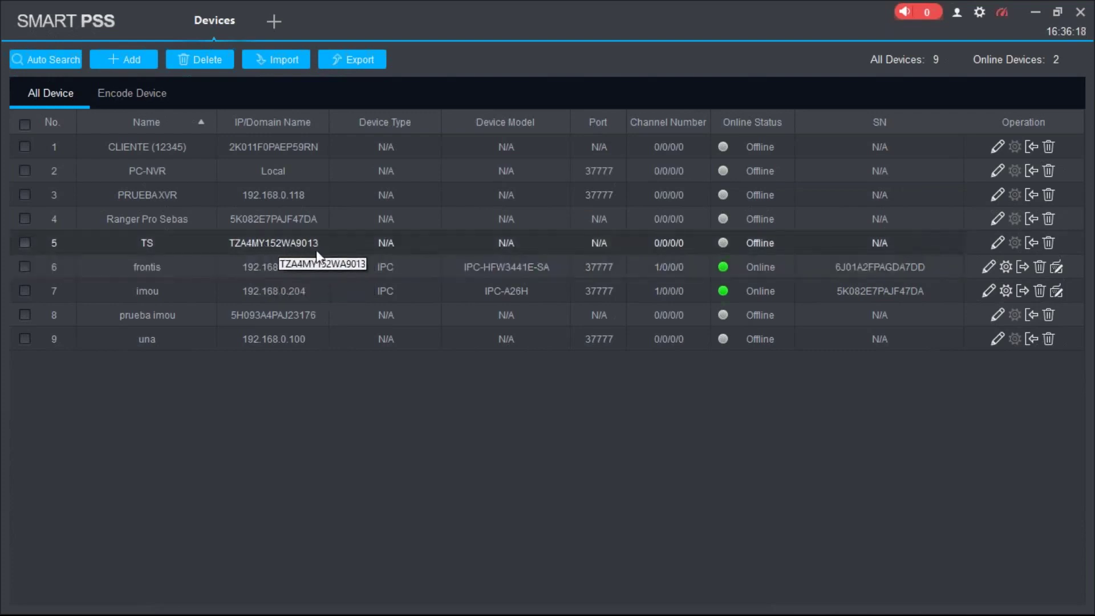
# - Start an IP/Domain device add with IP 192.168.0.210 and device name 'camara test'
pyautogui.click(129, 60)
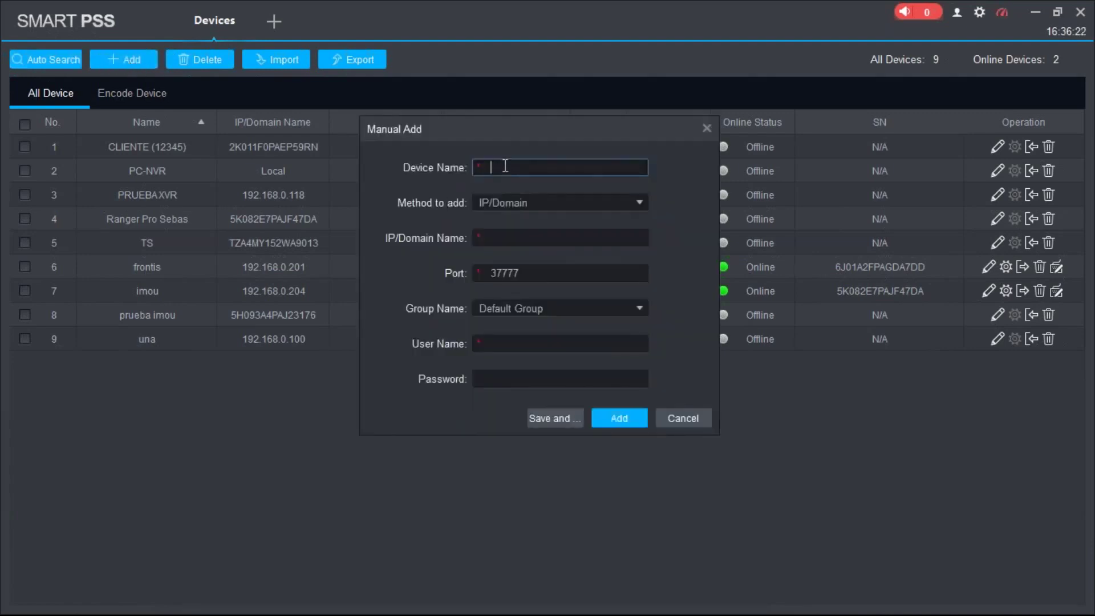
pyautogui.click(521, 204)
pyautogui.click(520, 202)
pyautogui.click(559, 167)
pyautogui.write('192.168.0.210')
pyautogui.click(524, 238)
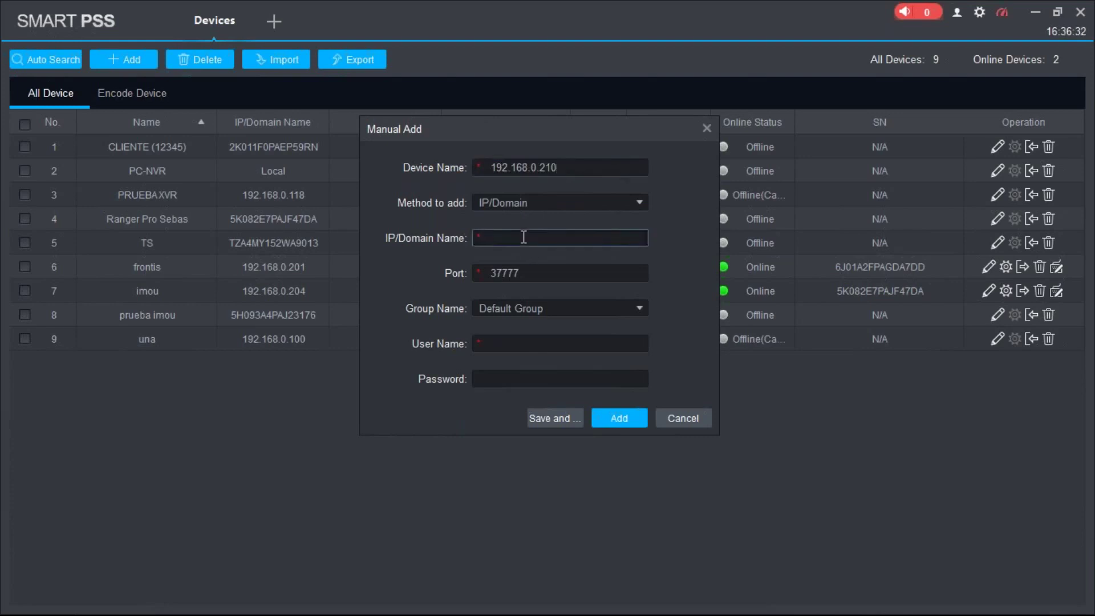
pyautogui.moveTo(571, 167); pyautogui.dragTo(480, 167)
pyautogui.hotkey('ctrl', 'c')
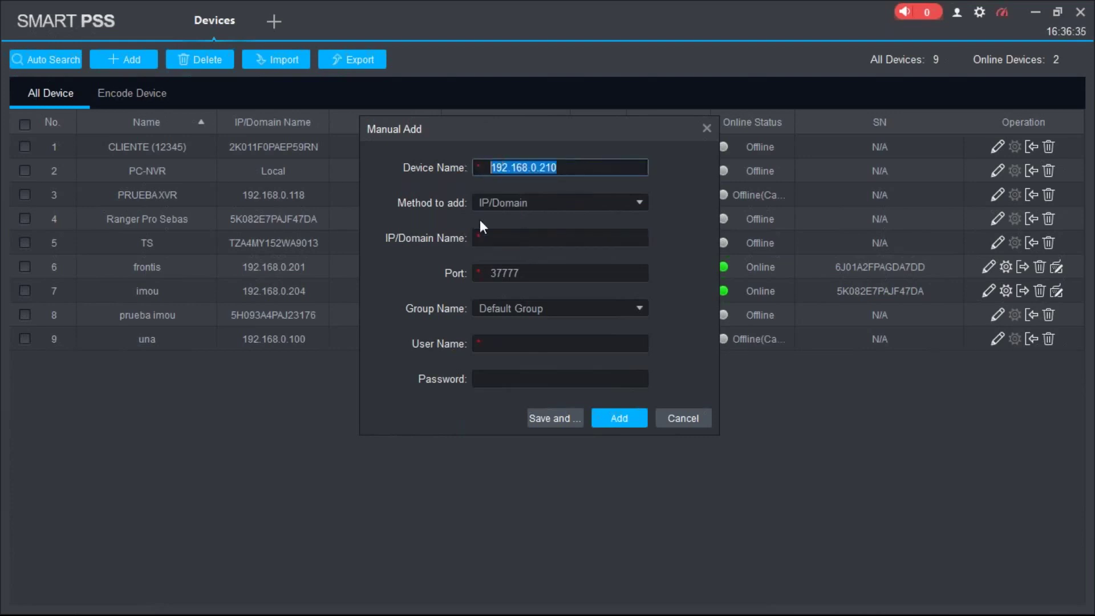
pyautogui.click(496, 238)
pyautogui.hotkey('ctrl', 'v')
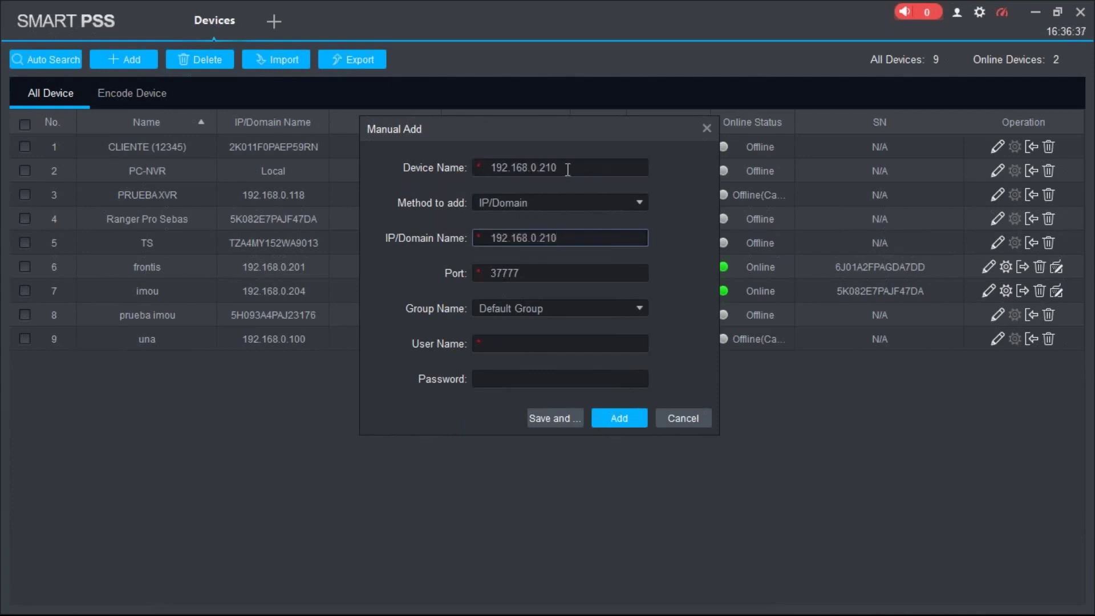
pyautogui.moveTo(567, 169); pyautogui.dragTo(465, 161)
pyautogui.write('camara test')
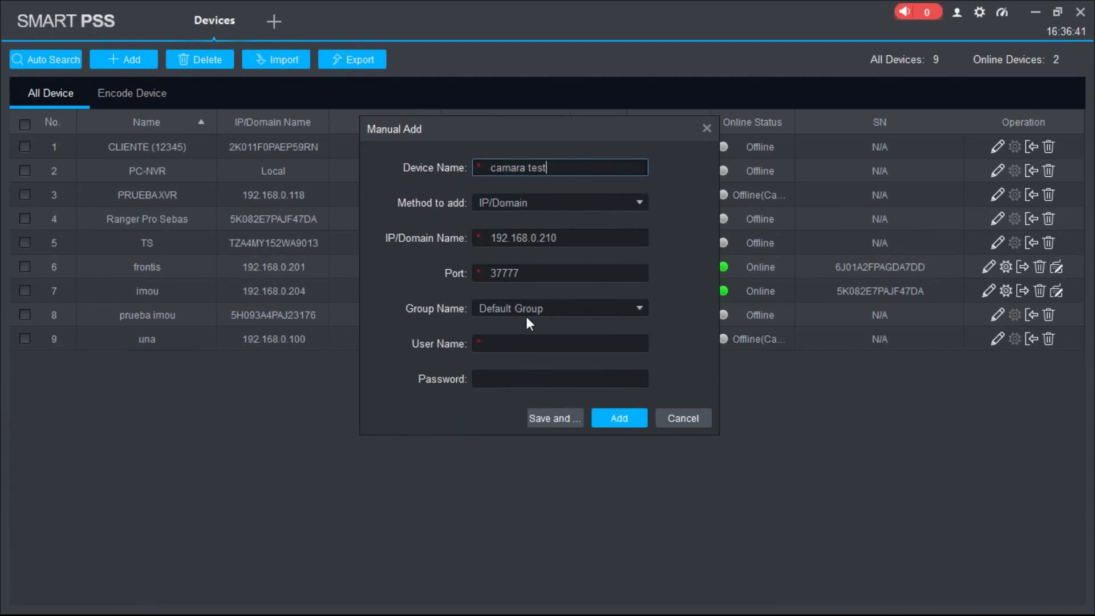
# - Enter the admin user name and the camera password, then add the device
pyautogui.click(501, 343)
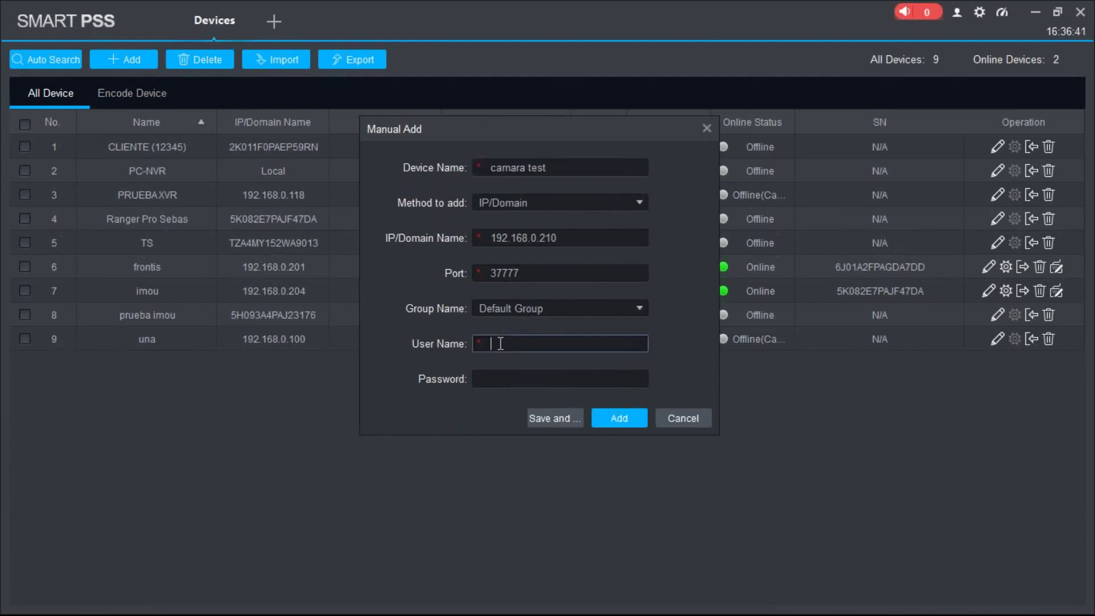
pyautogui.write('admin')
pyautogui.press('Tab')
pyautogui.write('admin123')
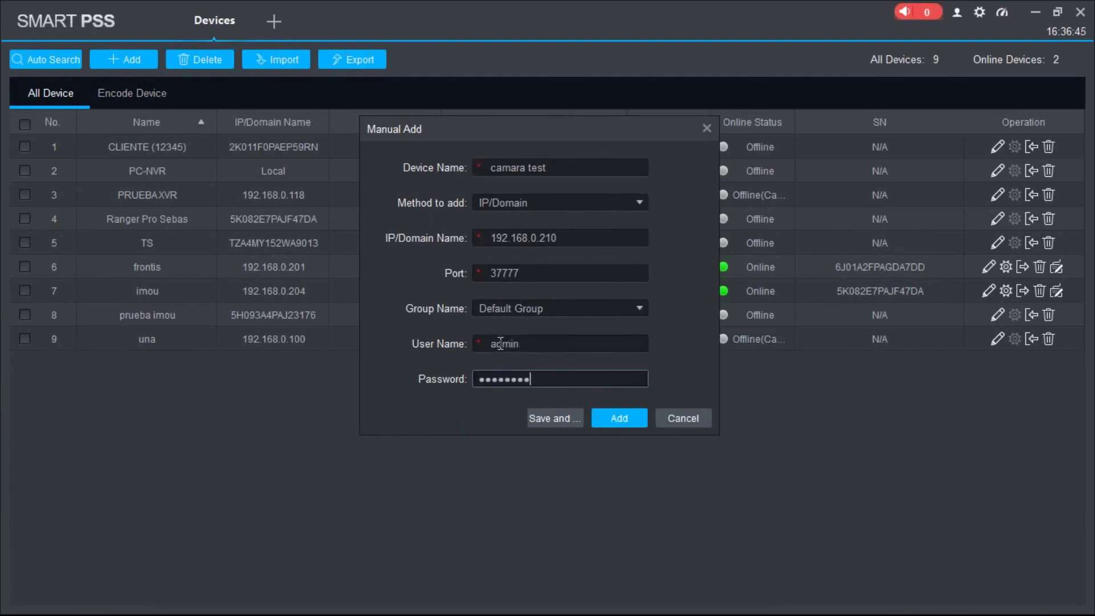
pyautogui.click(623, 423)
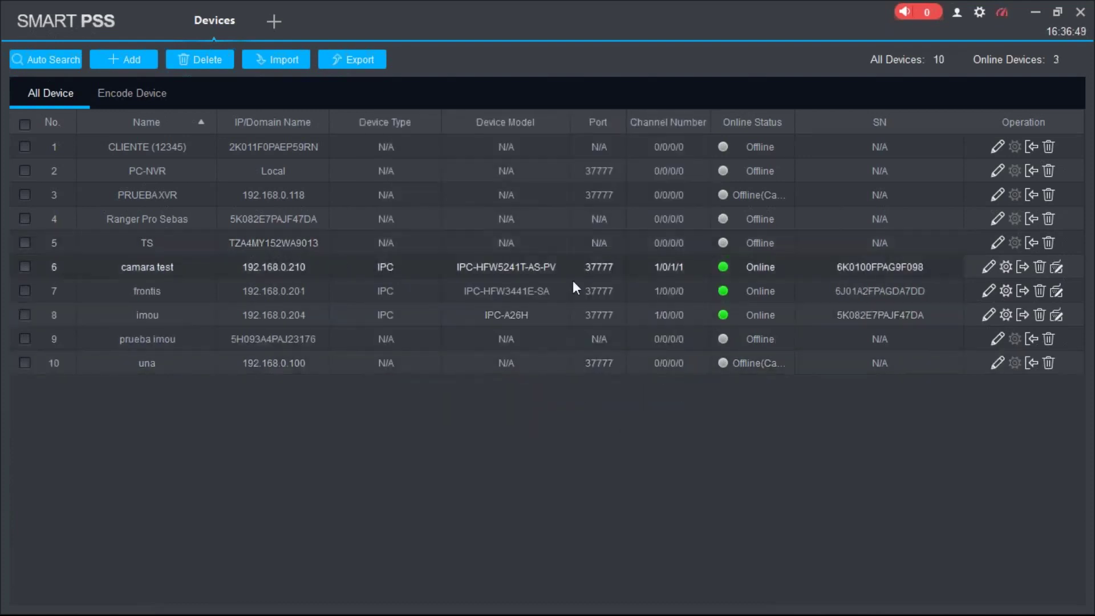
pyautogui.doubleClick(532, 271)
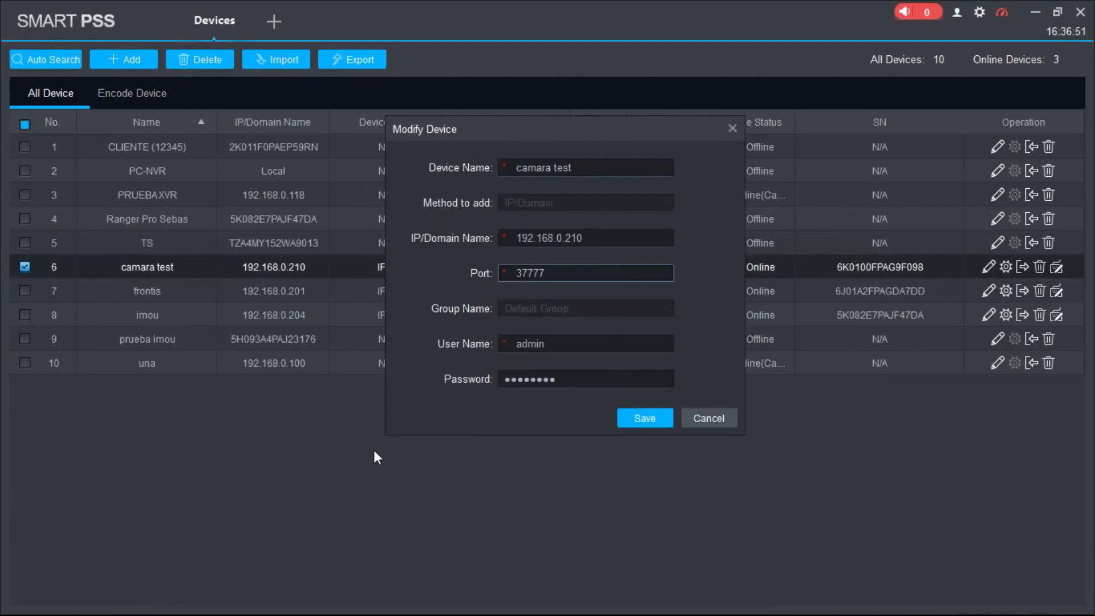
pyautogui.click(693, 418)
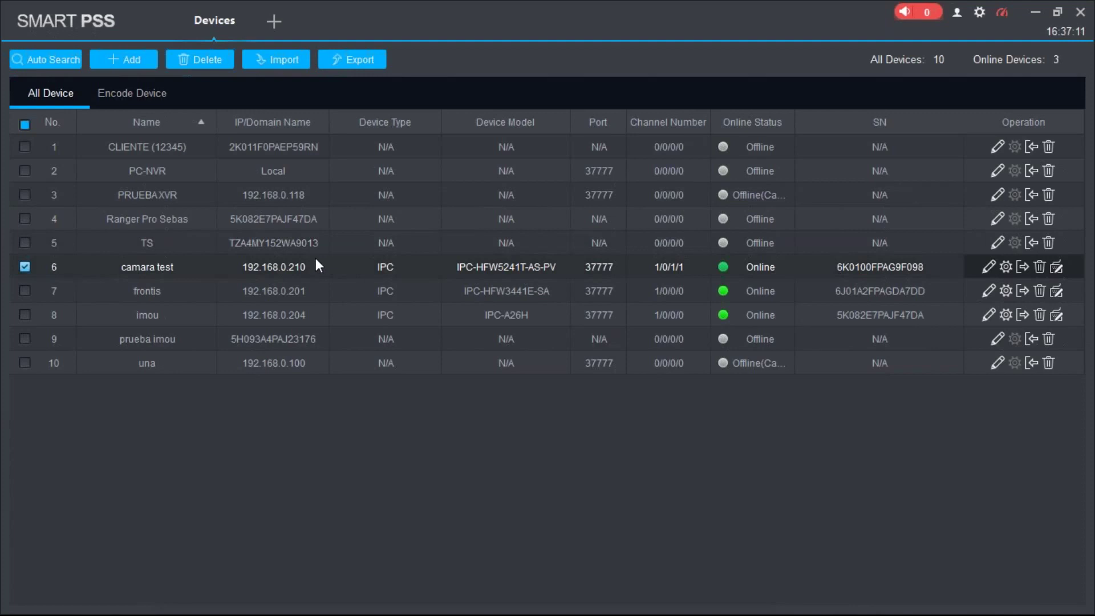
# - Begin a serial-number (P2P) device add named 'nombre' with a serial number, then cancel it
pyautogui.click(126, 60)
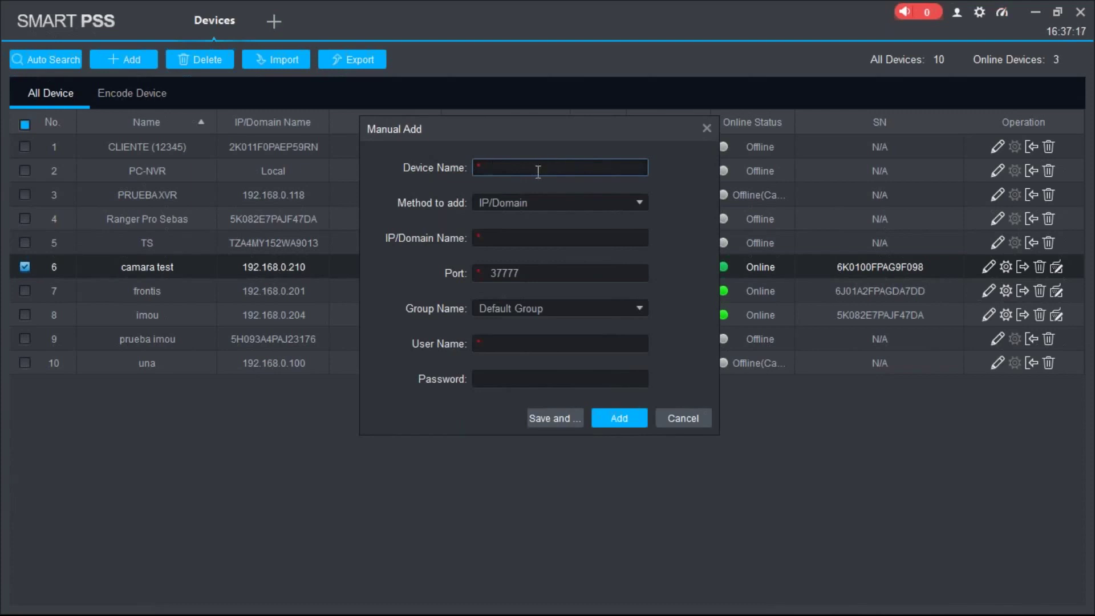
pyautogui.click(540, 202)
pyautogui.click(511, 240)
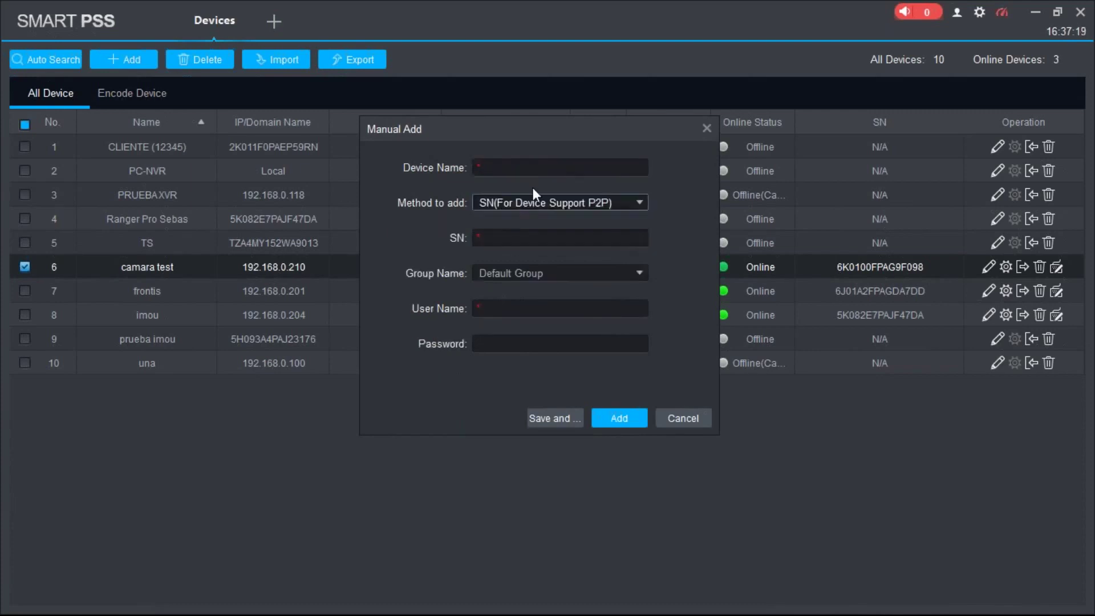
pyautogui.click(520, 168)
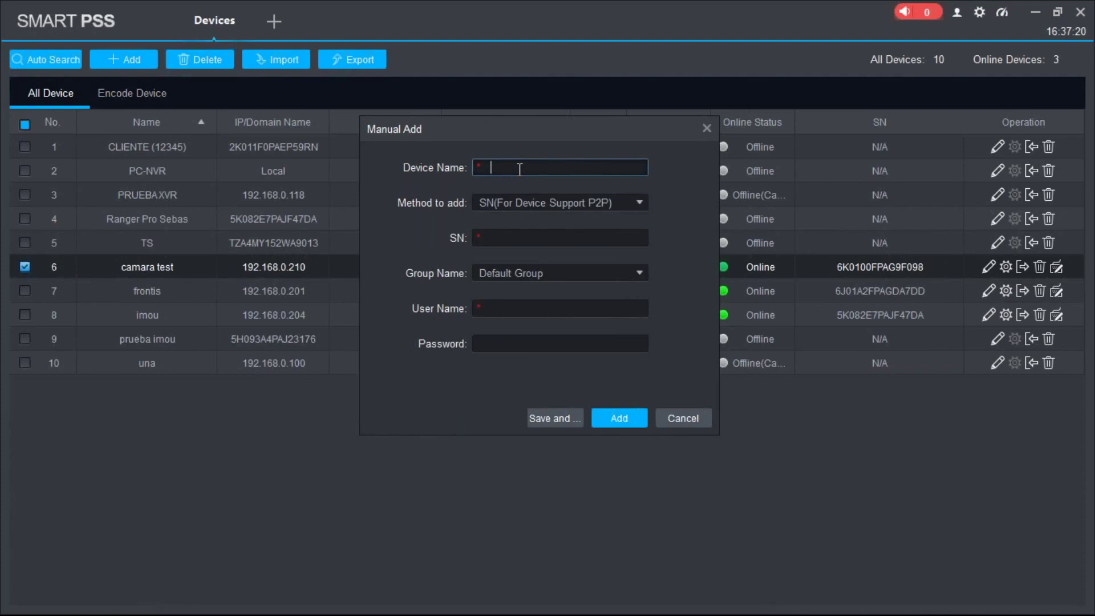
pyautogui.write('nombre')
pyautogui.click(493, 238)
pyautogui.write('rrurtitit3857859')
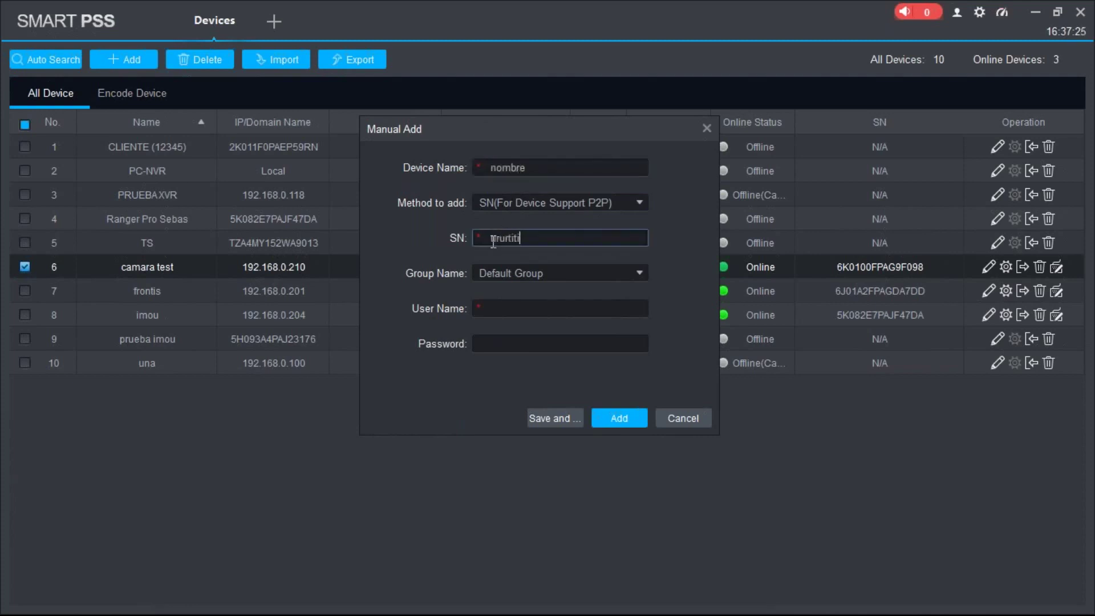
pyautogui.click(692, 422)
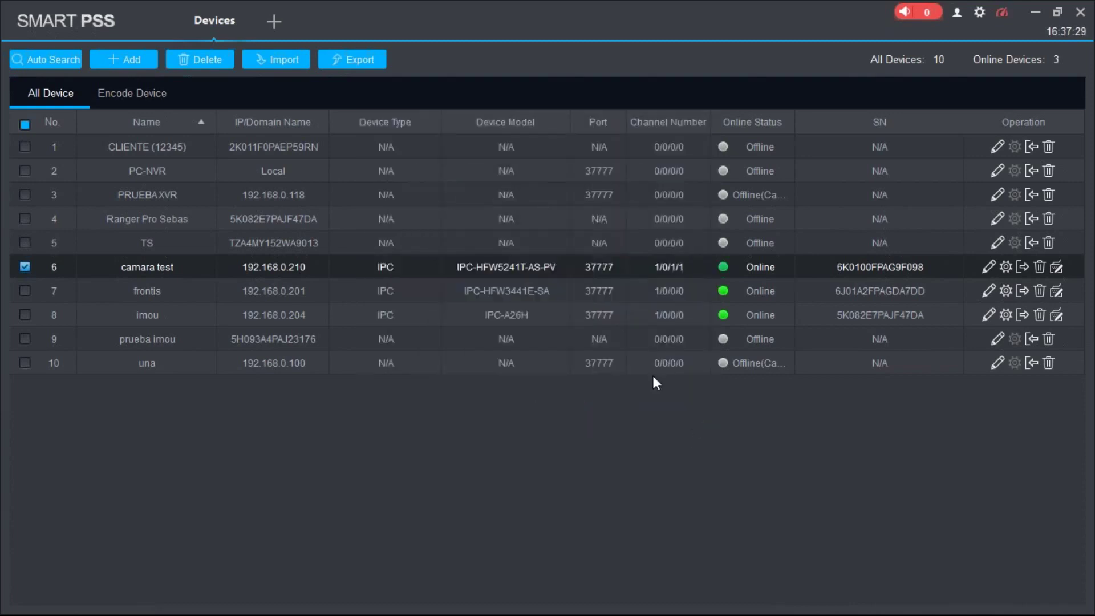
# - Check the fourth and first devices in the list, then bring up the window switcher
pyautogui.click(305, 218)
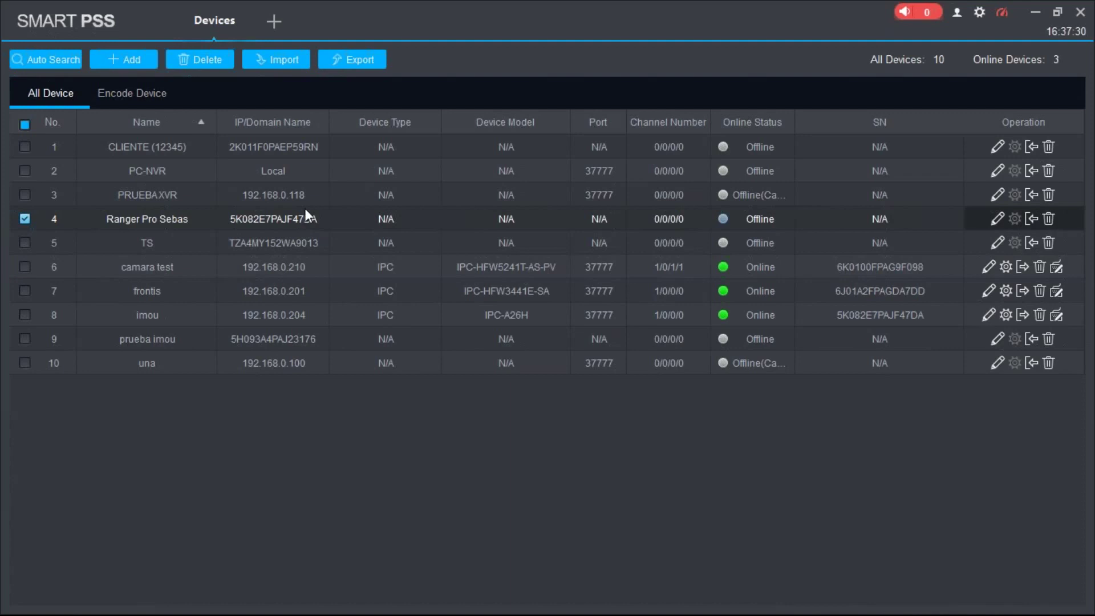
pyautogui.click(308, 150)
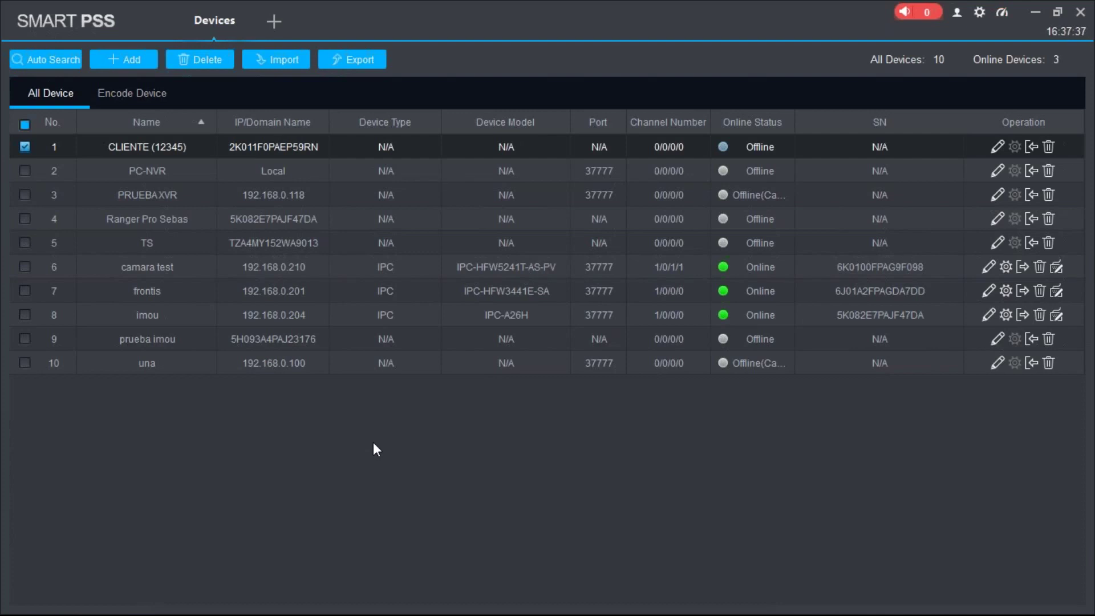
pyautogui.hotkey('alt', 'Tab')
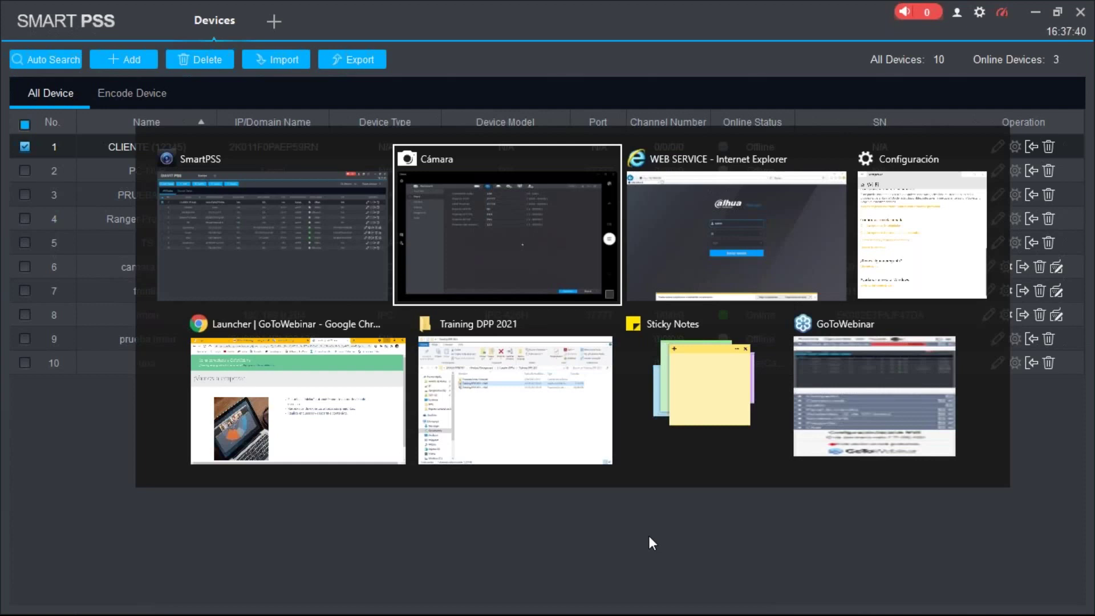
# - Switch to the NVR window and open Mantenimiento > Red de Información
pyautogui.click(505, 285)
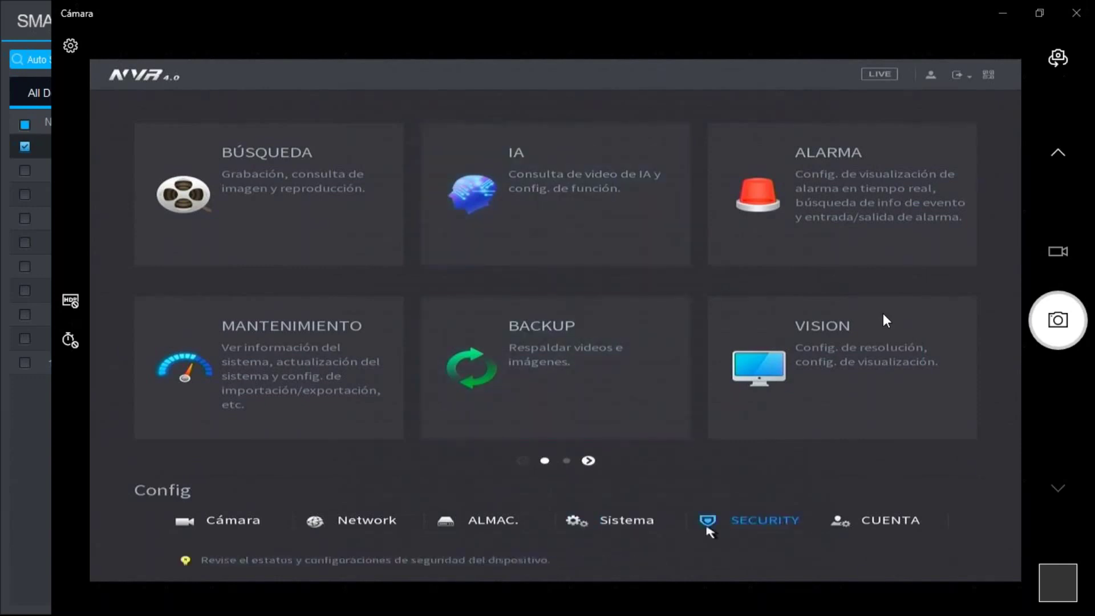
pyautogui.click(655, 523)
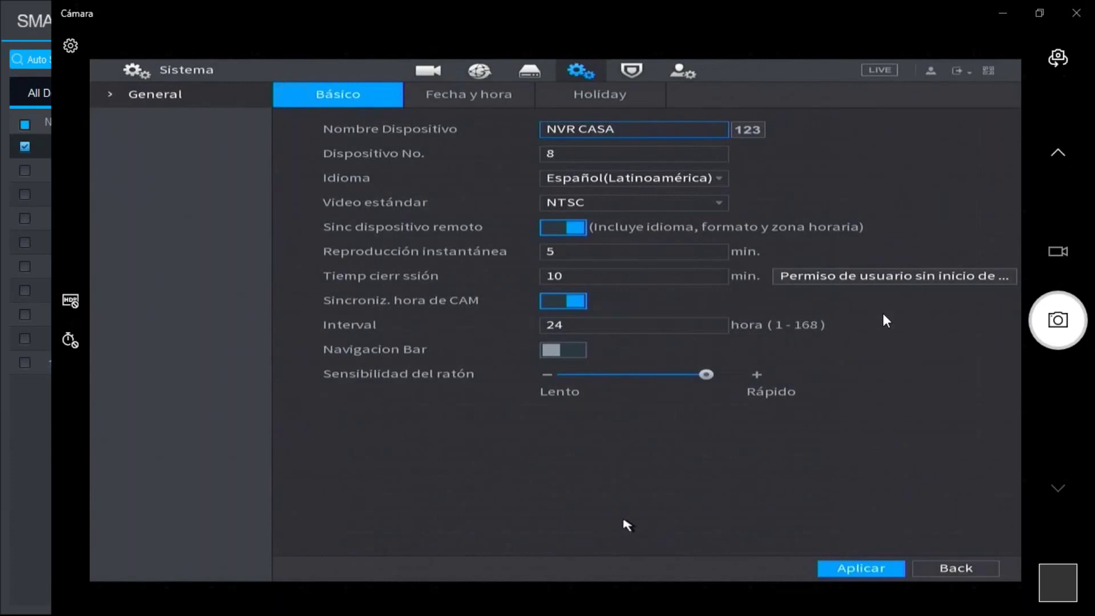
pyautogui.rightClick(604, 496)
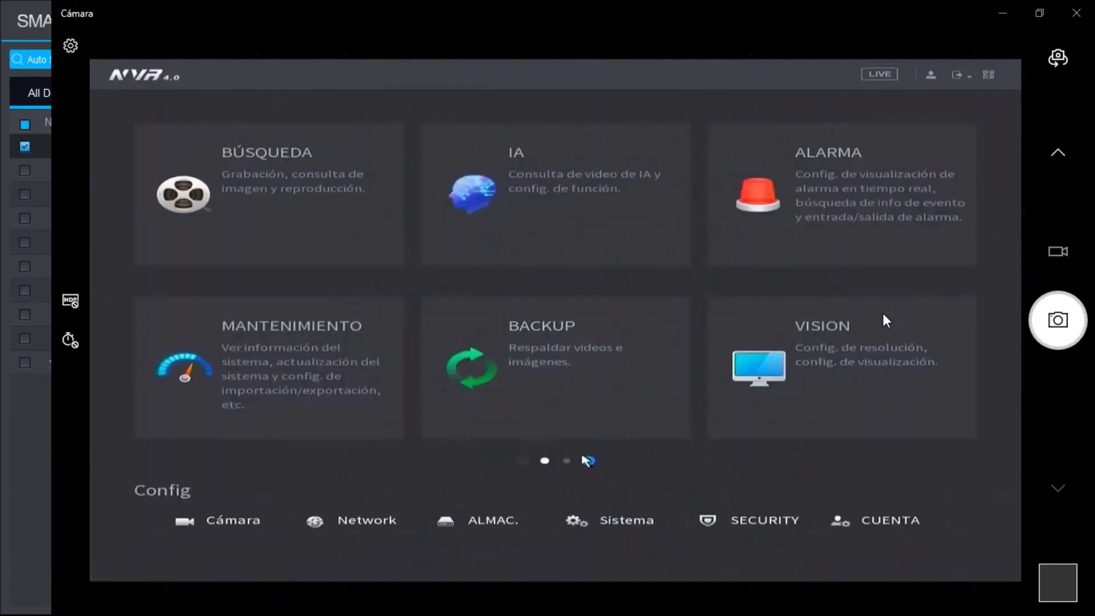
pyautogui.click(351, 398)
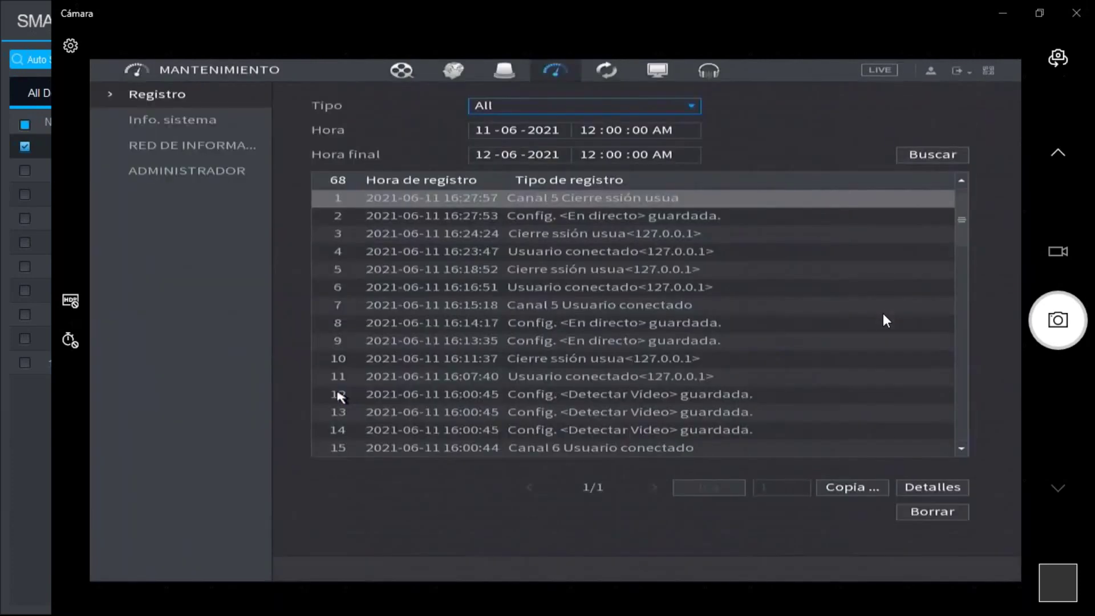
pyautogui.click(208, 149)
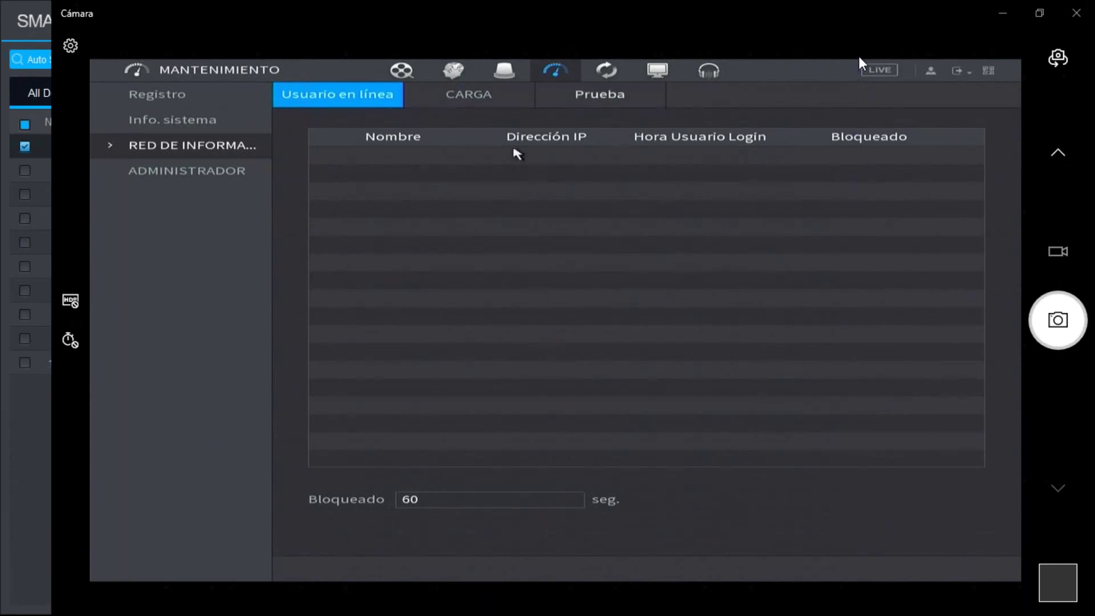
# - On the network test page, begin entering destination IP 192.168. with the on-screen keyboard
pyautogui.click(577, 98)
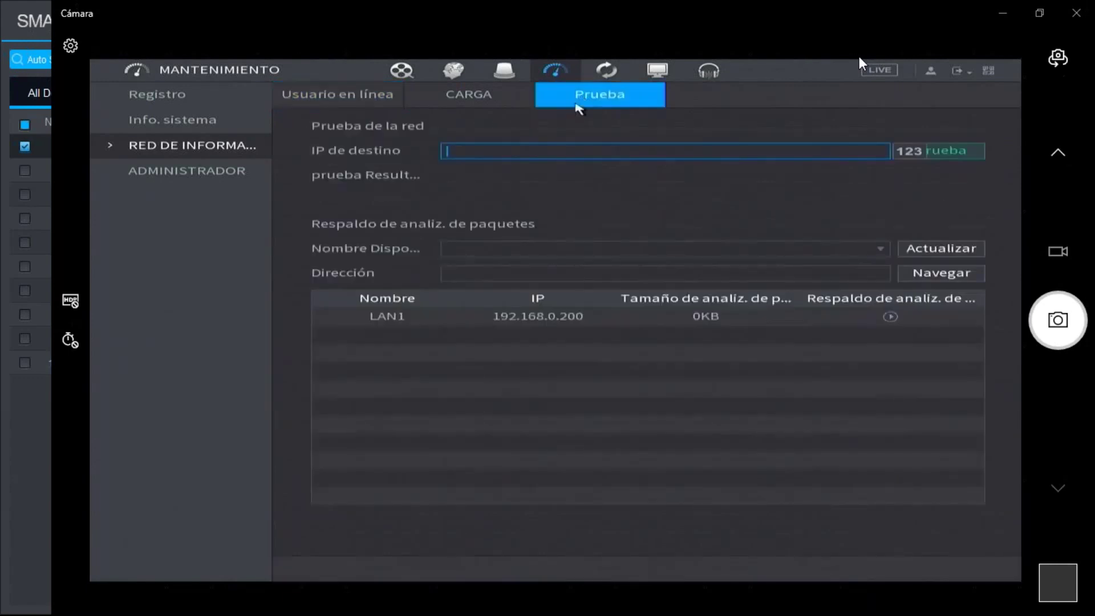
pyautogui.click(522, 153)
pyautogui.click(823, 172)
pyautogui.click(874, 201)
pyautogui.click(847, 172)
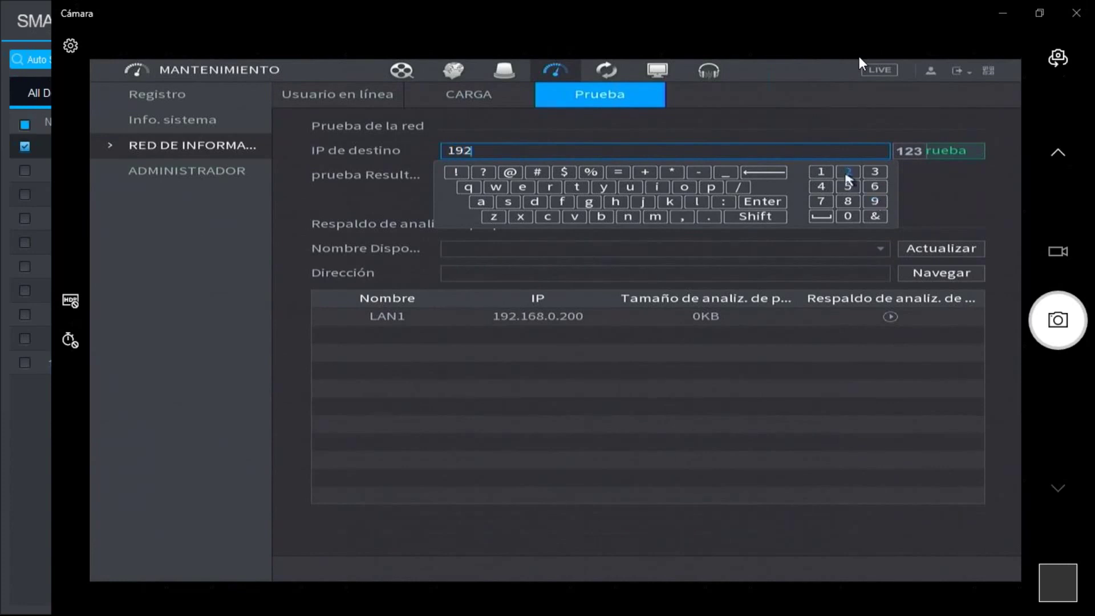
pyautogui.click(709, 217)
pyautogui.click(821, 172)
pyautogui.click(878, 189)
pyautogui.click(848, 201)
pyautogui.click(710, 217)
# - Finish the address 192.168.0.210, ping it (2.40 ms replies), then view LAN1 traffic load
pyautogui.click(847, 216)
pyautogui.click(848, 172)
pyautogui.click(821, 172)
pyautogui.click(848, 216)
pyautogui.click(777, 120)
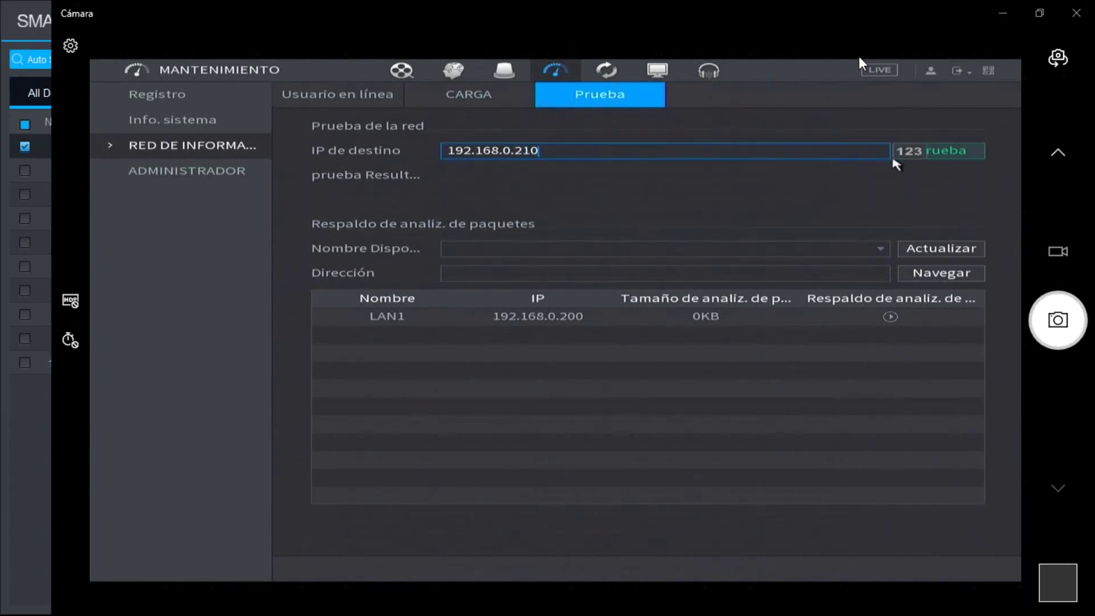
pyautogui.click(961, 155)
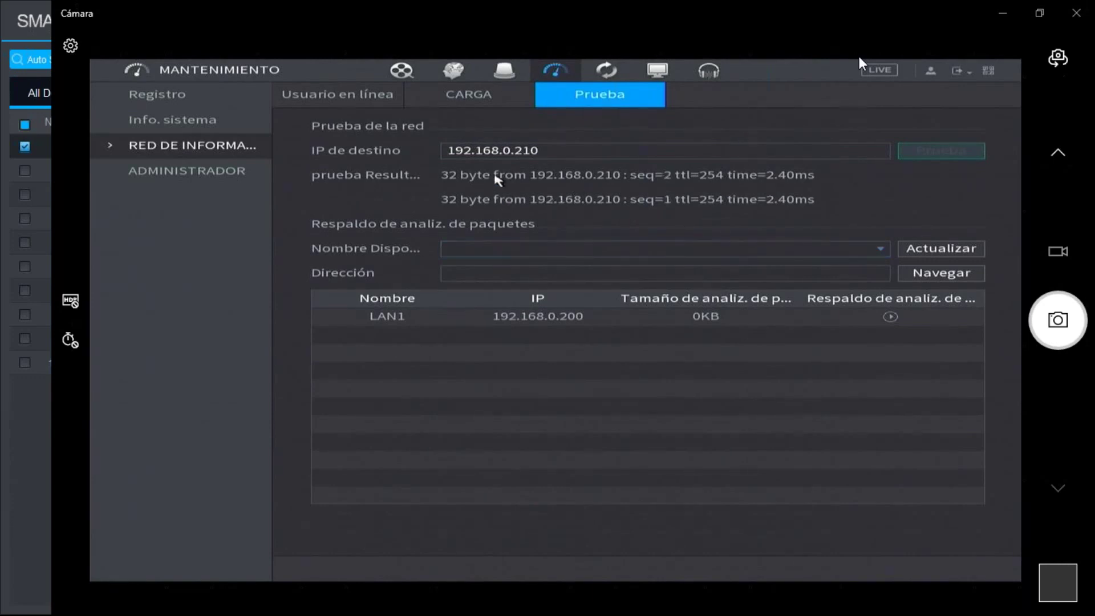
pyautogui.click(488, 95)
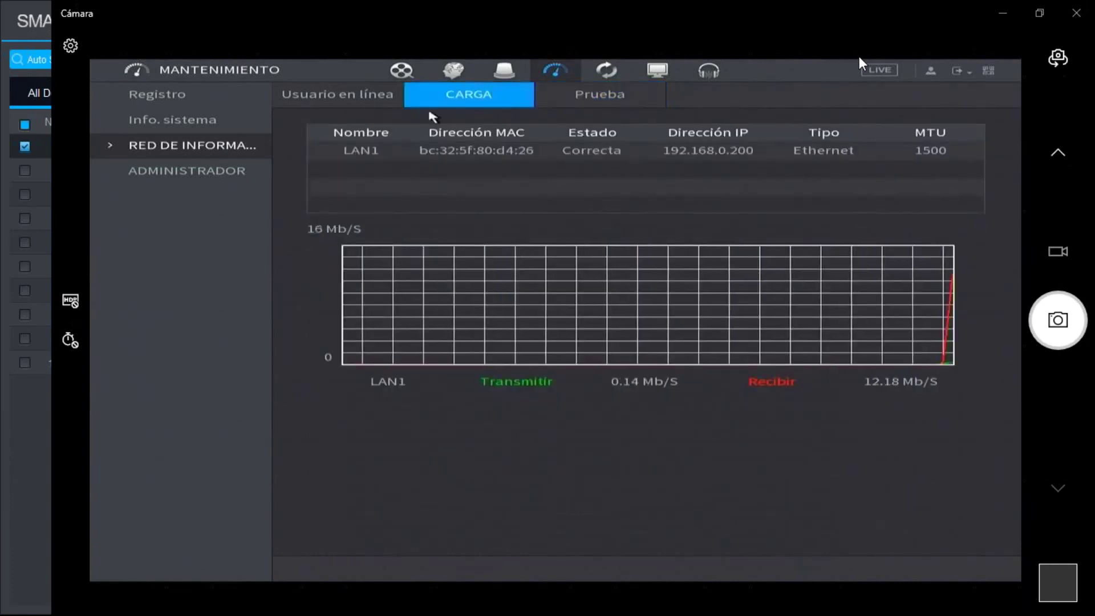
# - Check the online users list, then exit to the full-screen D6 DMSS-7 live view
pyautogui.click(361, 103)
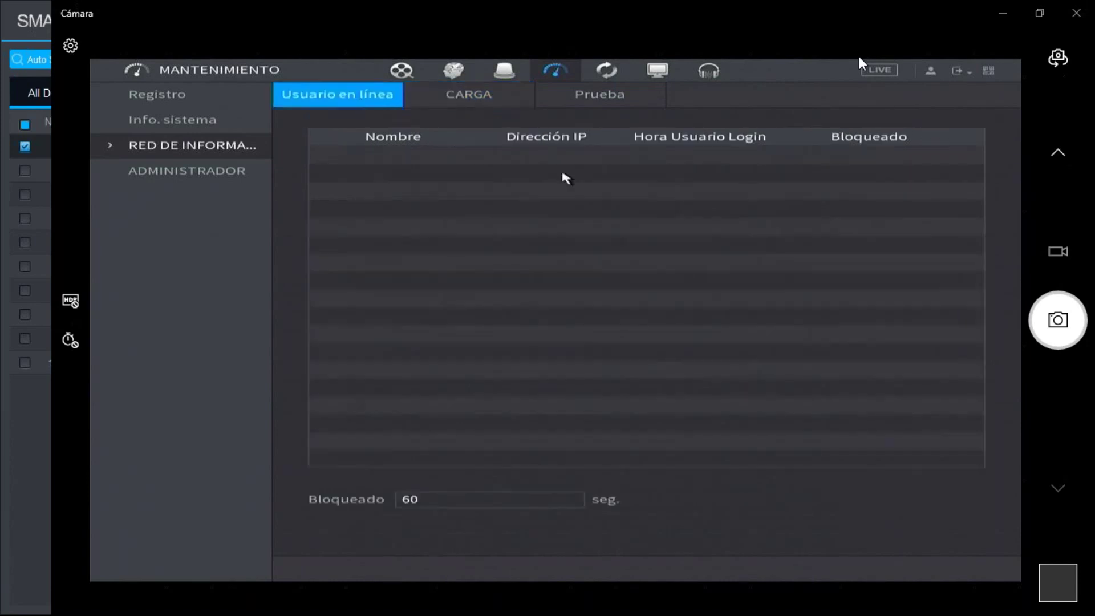
pyautogui.rightClick(598, 173)
pyautogui.rightClick(597, 173)
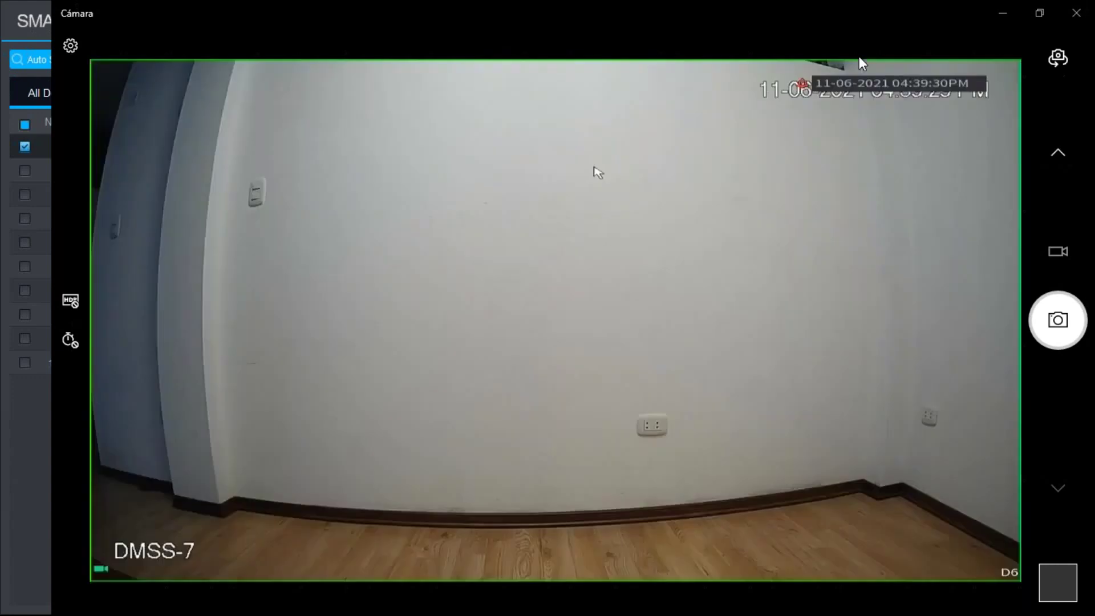